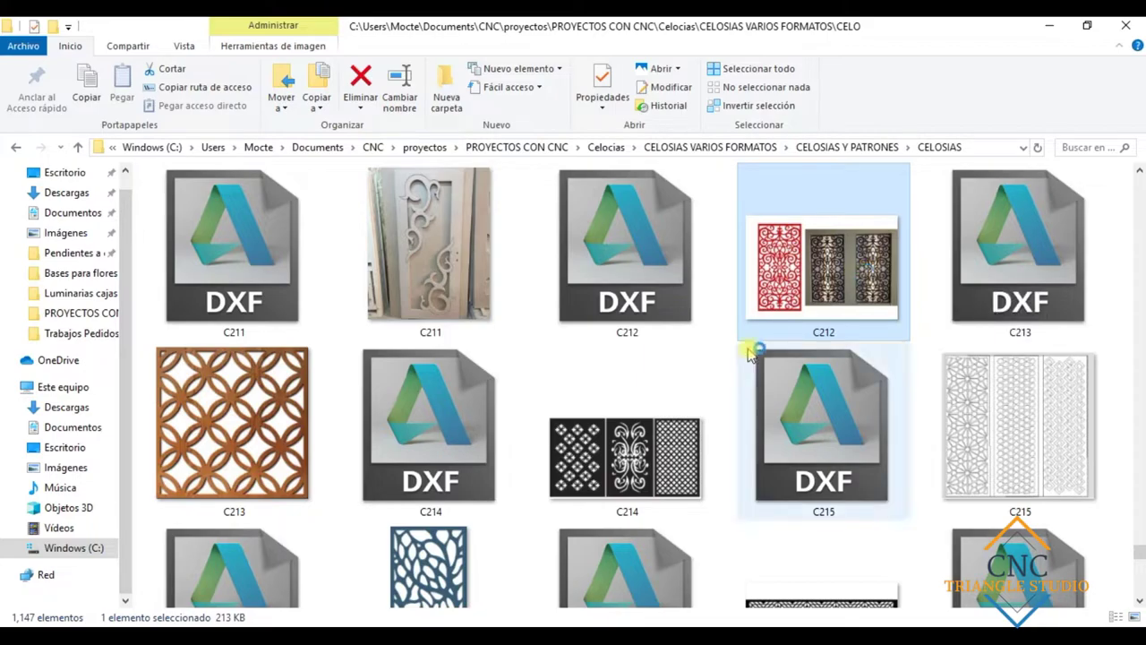
# Step: View the C212 lattice image from the CELOSIAS folder at full size, and minimize the photo viewer
pyautogui.doubleClick(748, 333)
pyautogui.scroll(2, 742, 307)
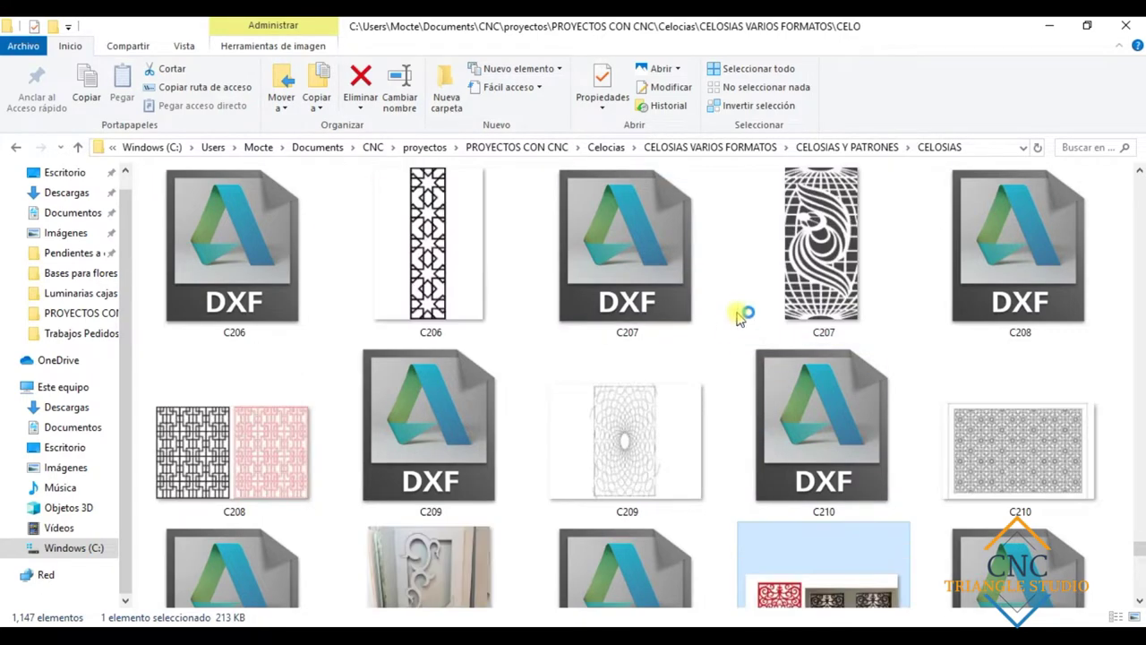
pyautogui.scroll(12, 726, 337)
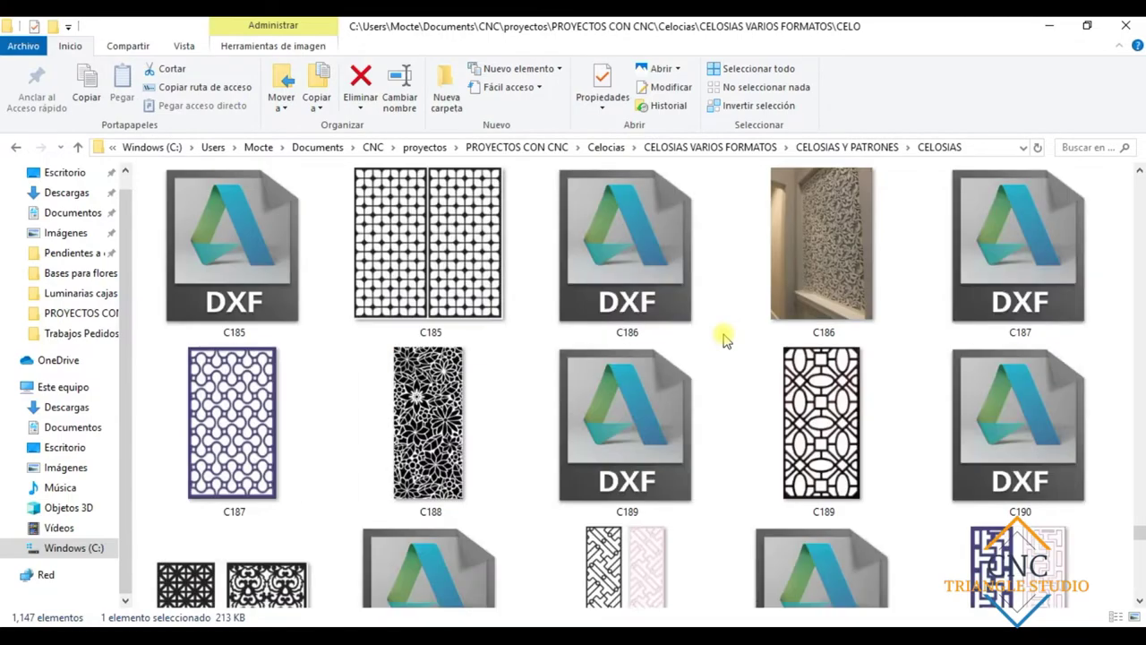
pyautogui.scroll(15, 725, 338)
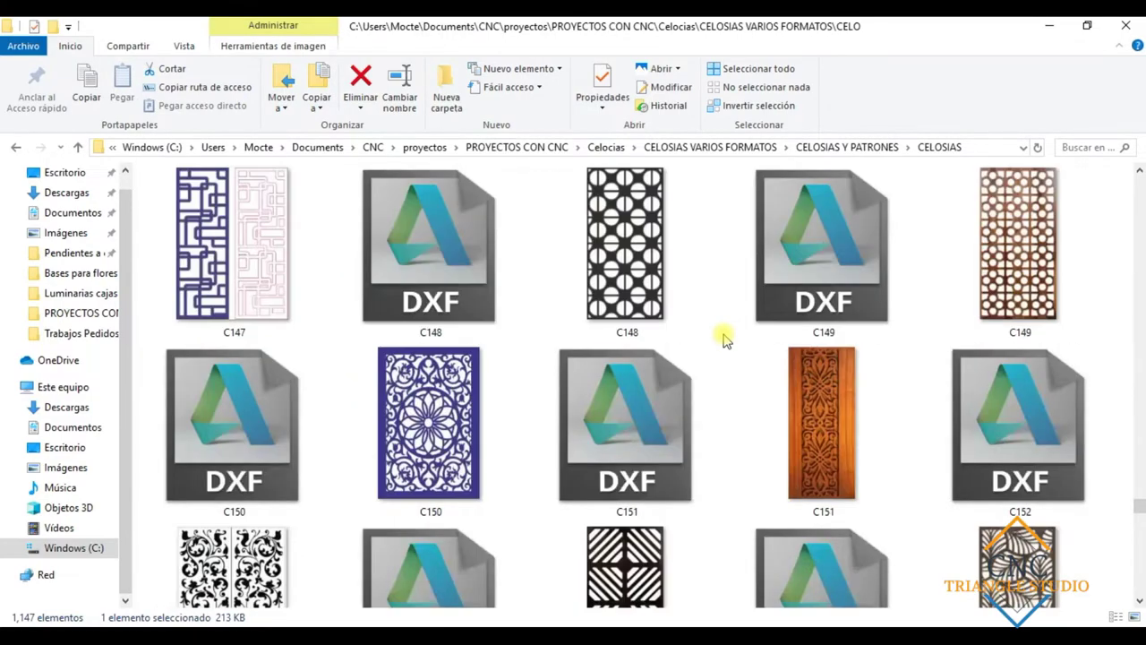
pyautogui.scroll(5, 726, 337)
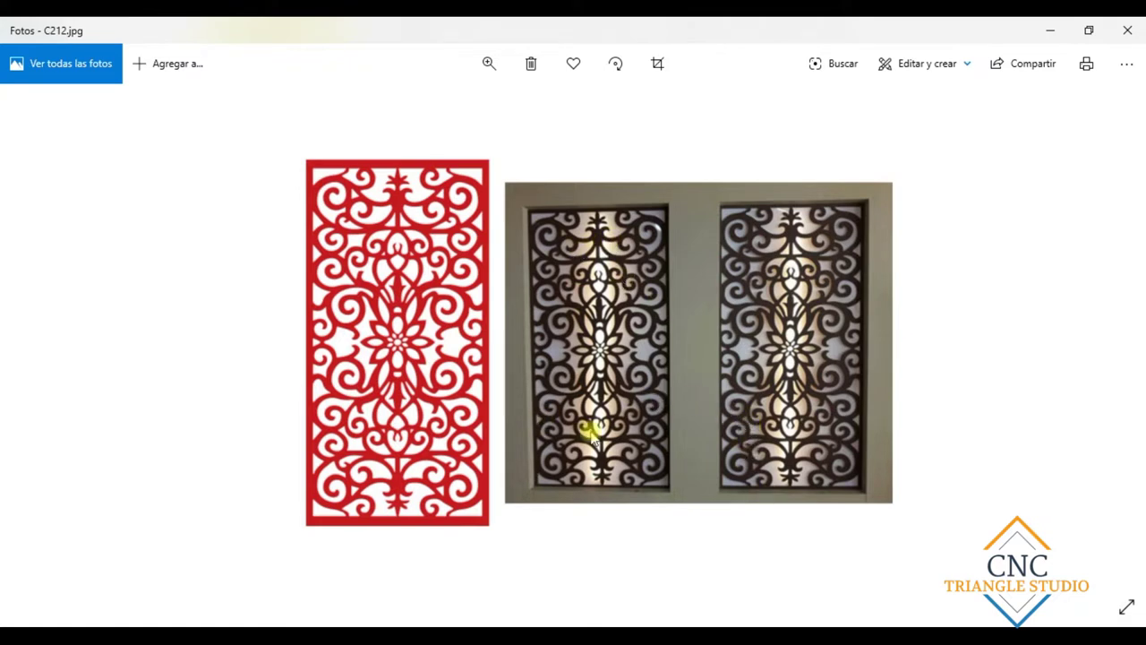
pyautogui.click(1051, 31)
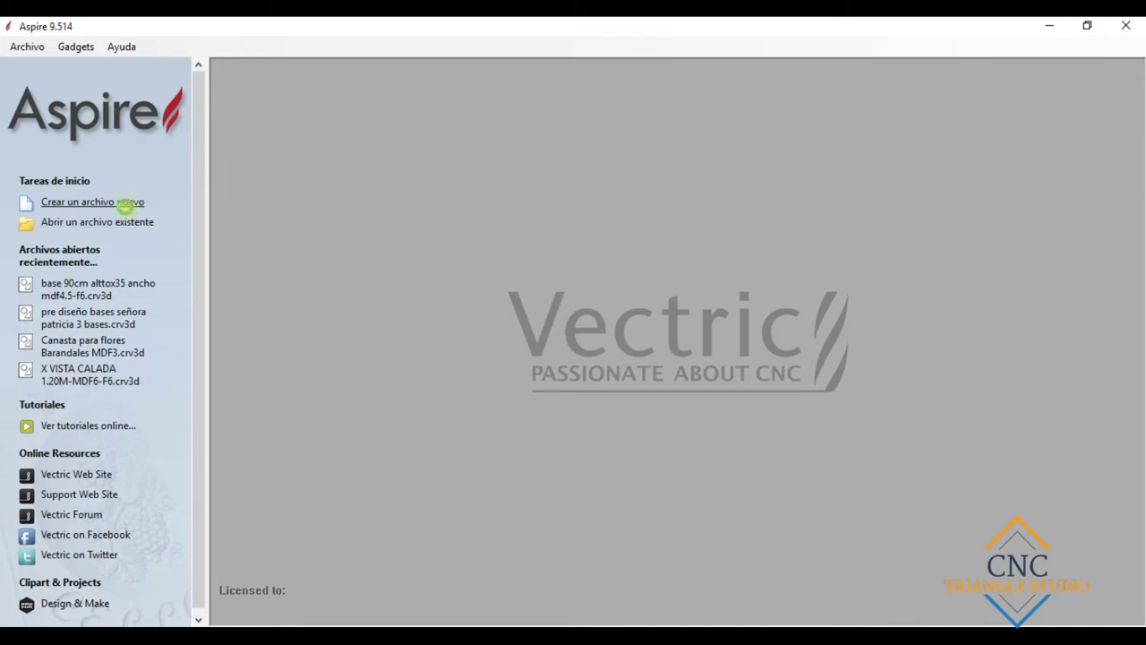
# Step: Switch to Aspire and create a new single-sided file with a job size of 1200 x 1200 mm and 4.5 mm thickness
pyautogui.click(128, 205)
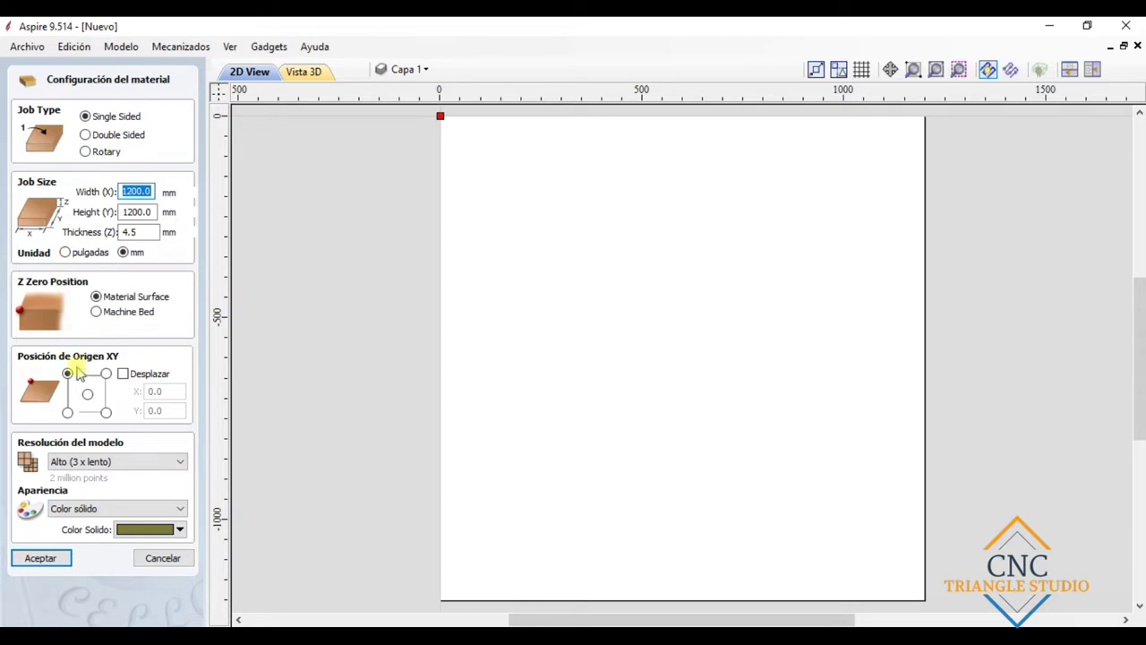
pyautogui.click(123, 192)
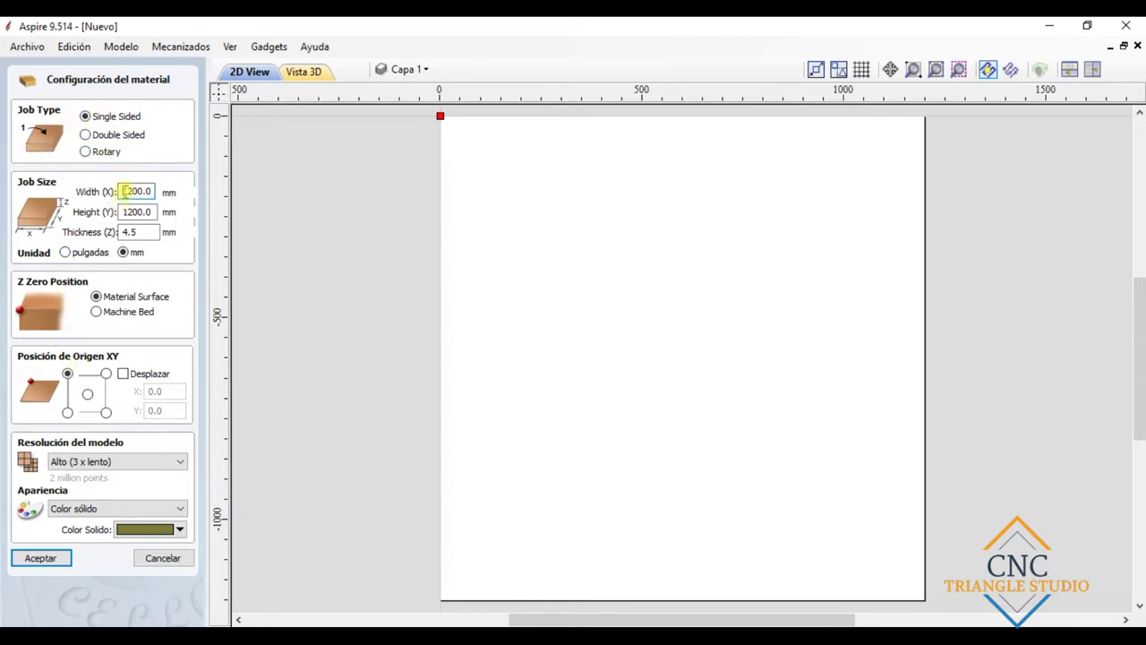
pyautogui.moveTo(124, 191); pyautogui.dragTo(148, 190)
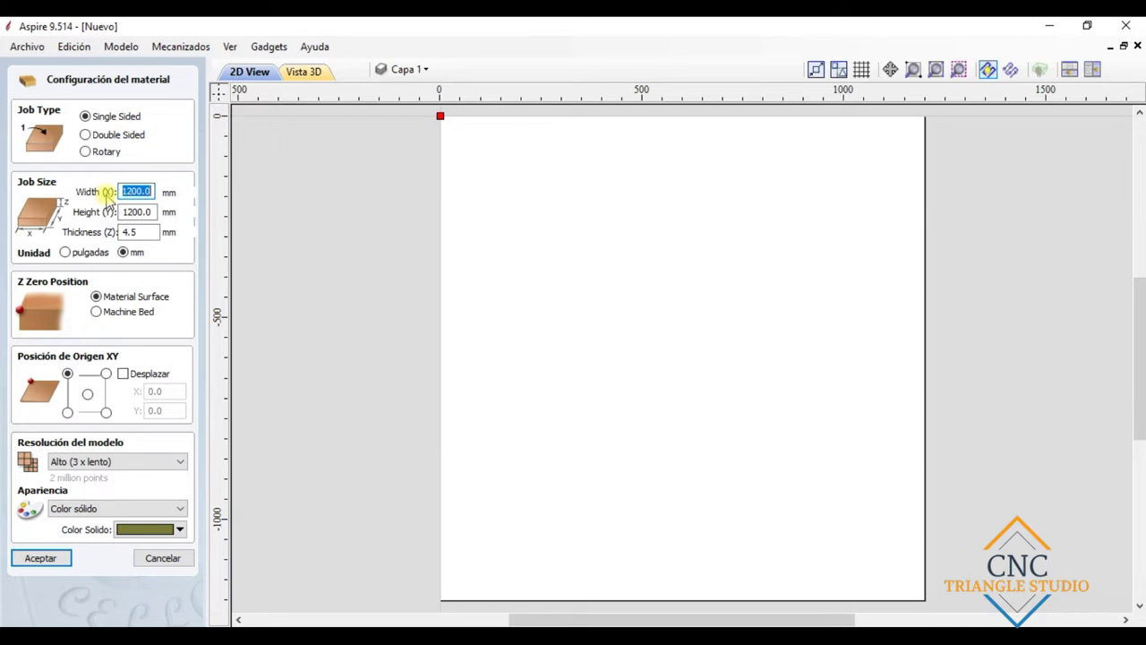
pyautogui.click(149, 213)
pyautogui.click(146, 231)
pyautogui.doubleClick(143, 232)
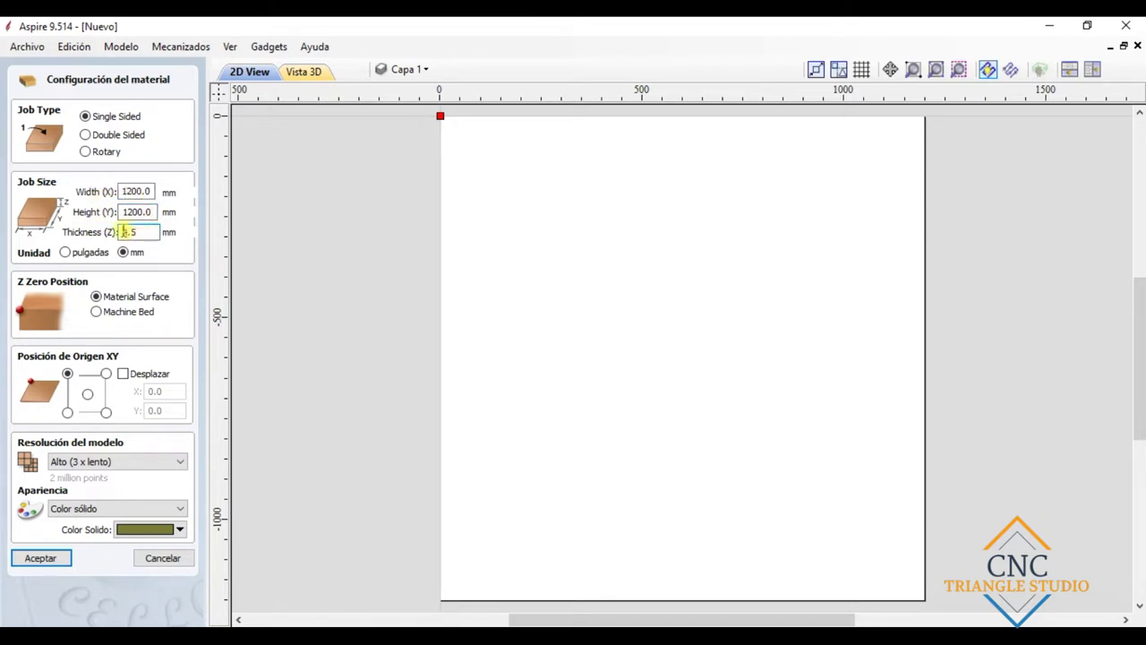
pyautogui.click(145, 232)
# Step: Keep the model resolution at Alto (3 x lento) and the appearance at Color sólido, and accept the material setup
pyautogui.click(152, 463)
pyautogui.click(153, 463)
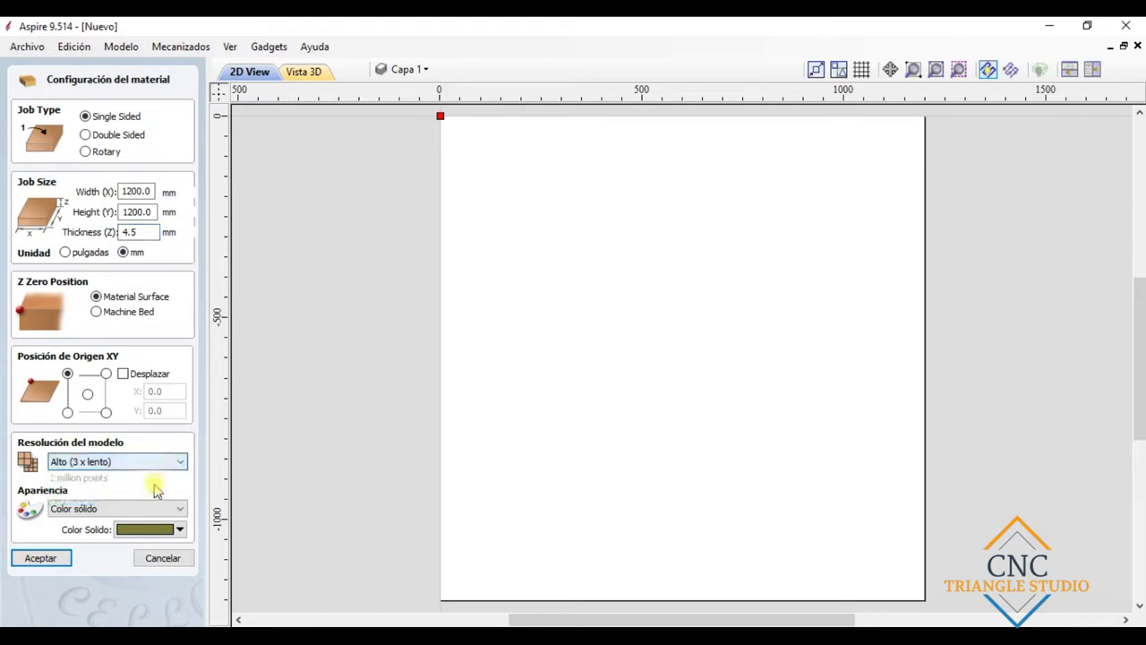
pyautogui.click(83, 509)
pyautogui.click(82, 515)
pyautogui.click(40, 557)
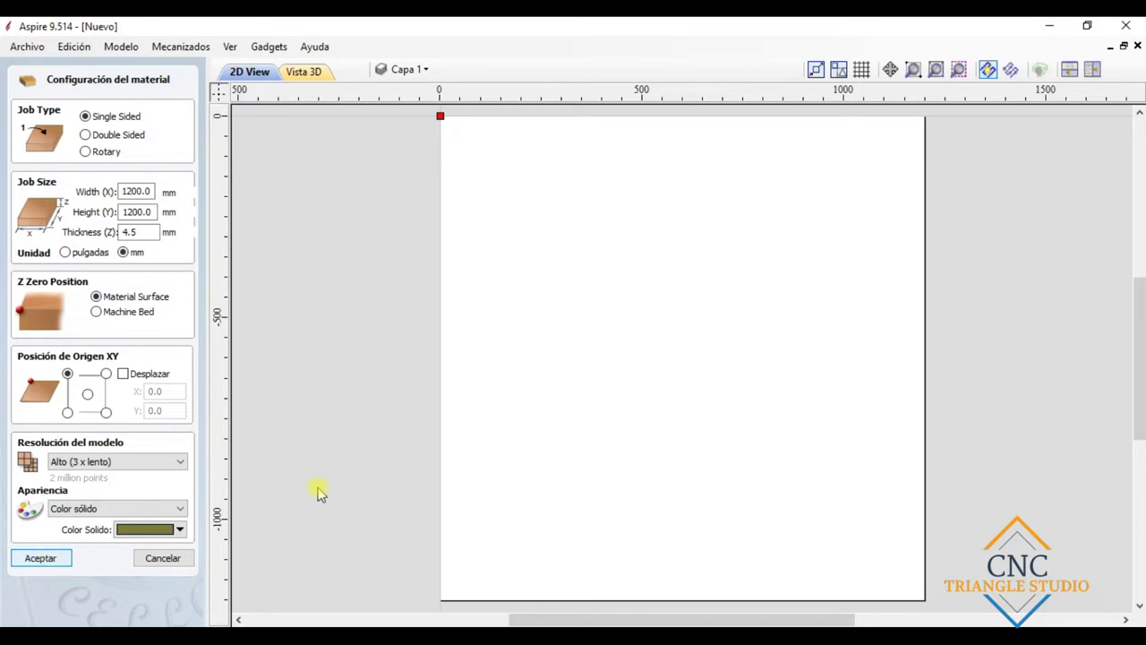
# Step: Import the C212 DXF file from the CELOSIAS folder in File Explorer into the new Aspire drawing
pyautogui.scroll(-1, 700, 210)
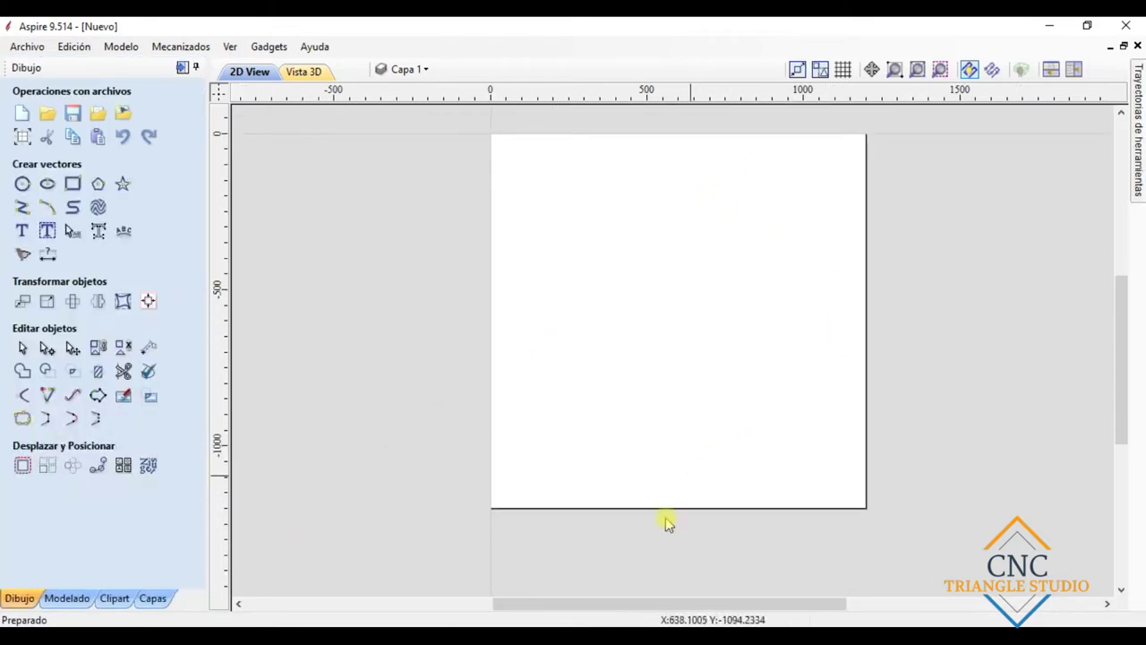
pyautogui.click(452, 637)
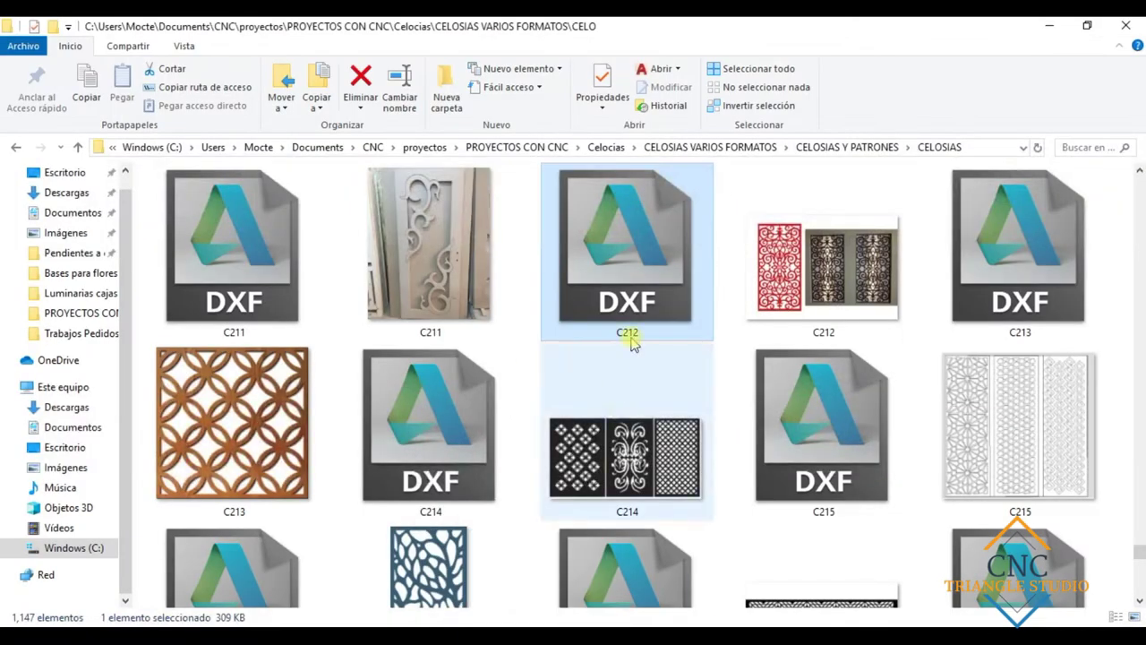
pyautogui.moveTo(632, 278); pyautogui.dragTo(615, 331)
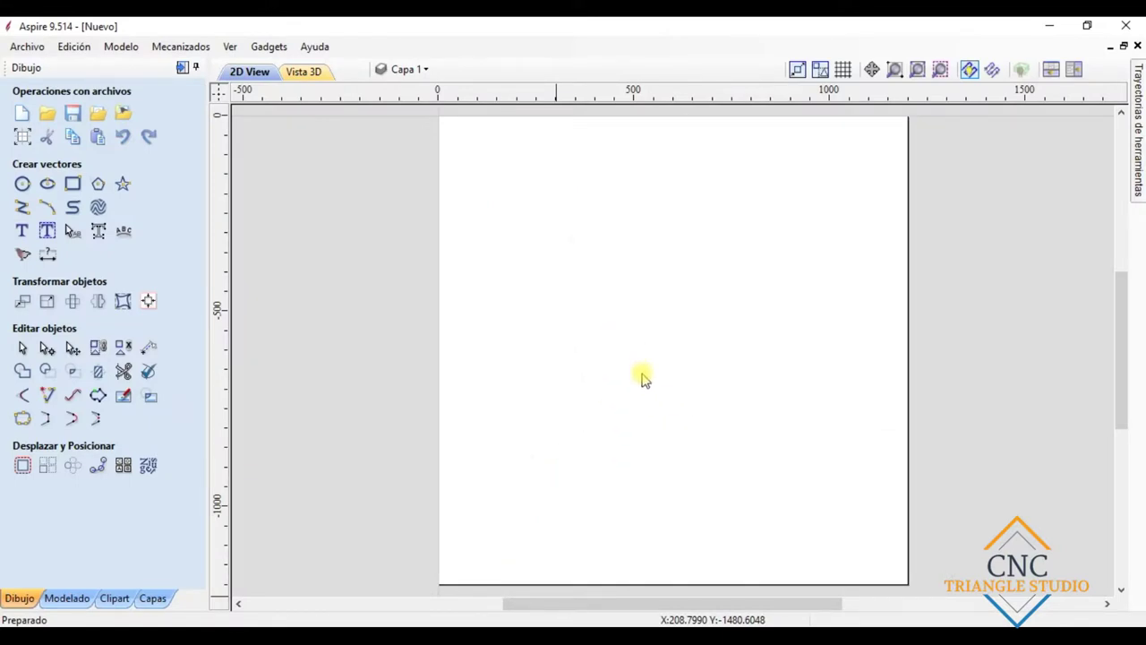
pyautogui.scroll(2, 622, 340)
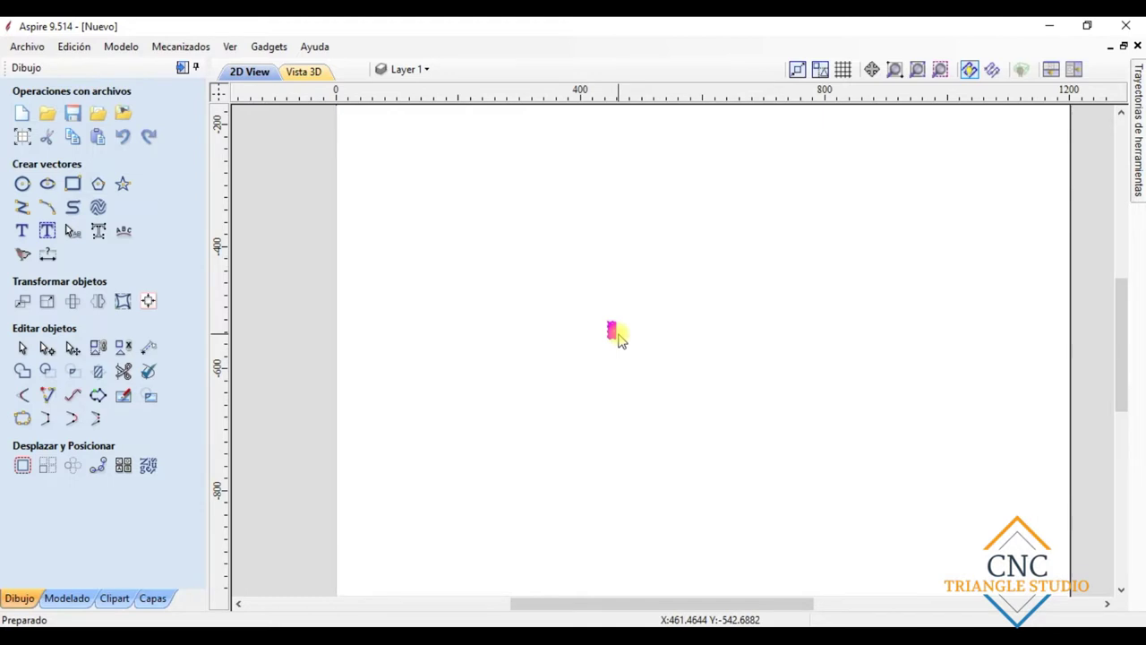
pyautogui.scroll(-2, 617, 335)
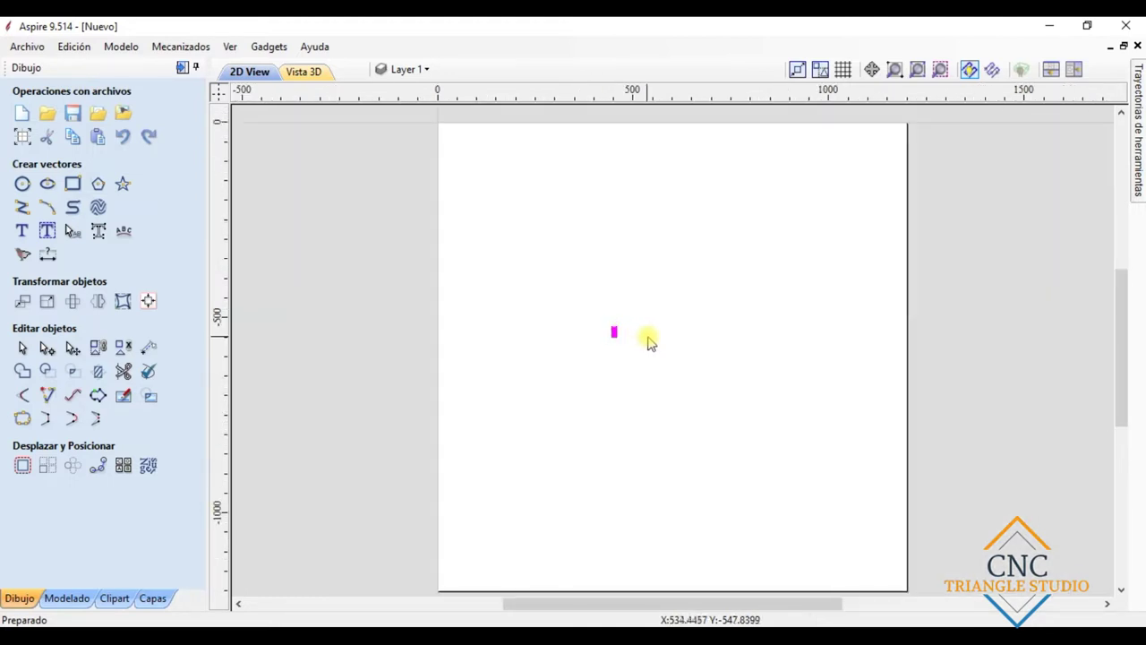
# Step: Fit circular arcs to all imported lattice vectors with 0.01 mm tolerance, keeping sharp corners up to 60 degrees and replacing the selected vectors
pyautogui.moveTo(585, 305); pyautogui.dragTo(651, 382)
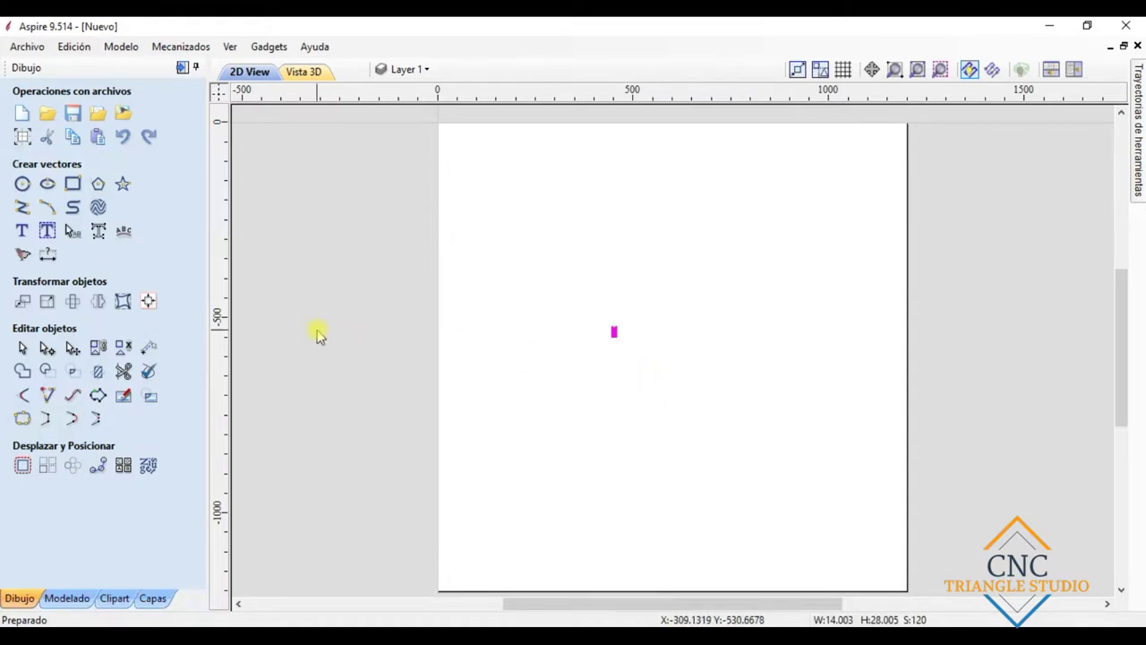
pyautogui.click(70, 399)
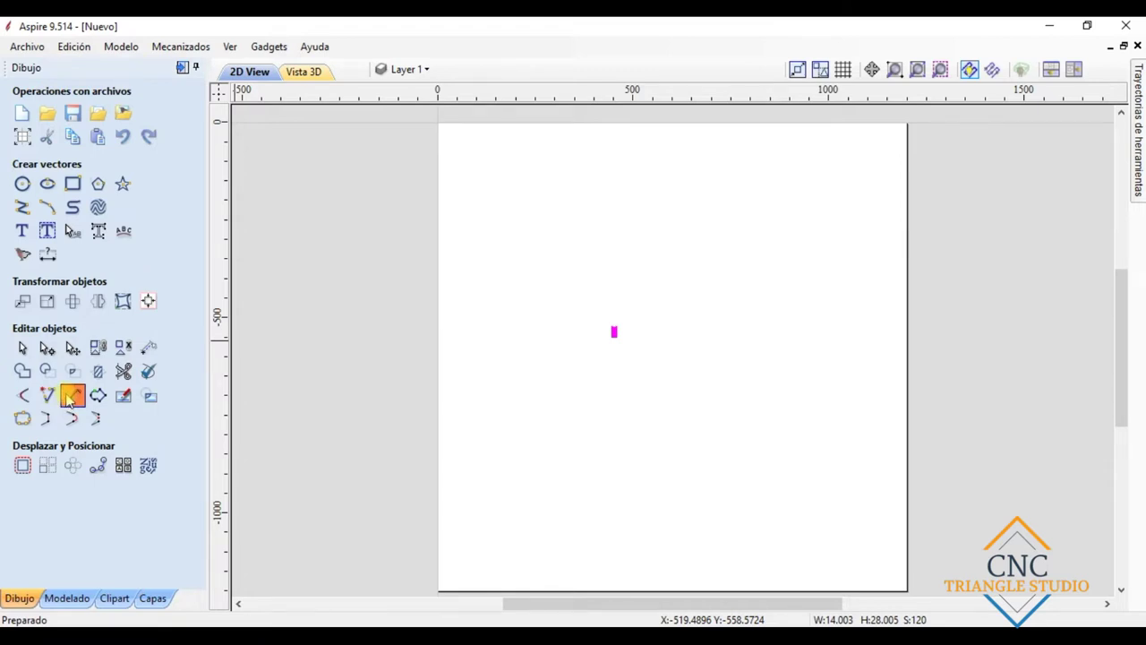
pyautogui.click(71, 395)
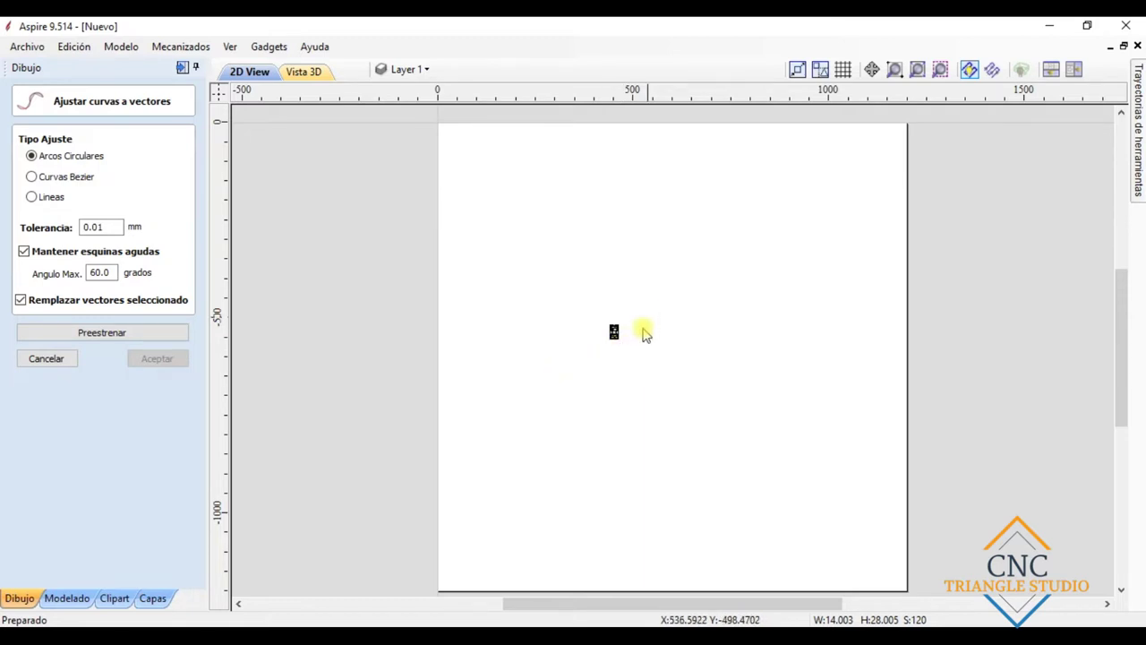
pyautogui.scroll(1, 647, 335)
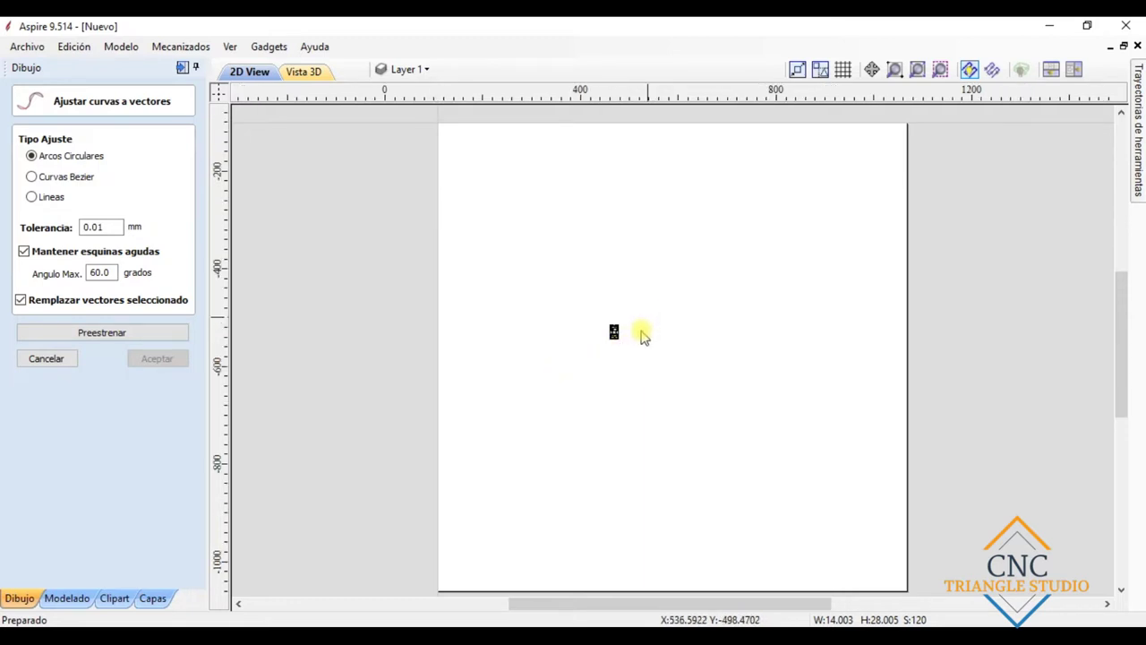
pyautogui.scroll(1, 617, 344)
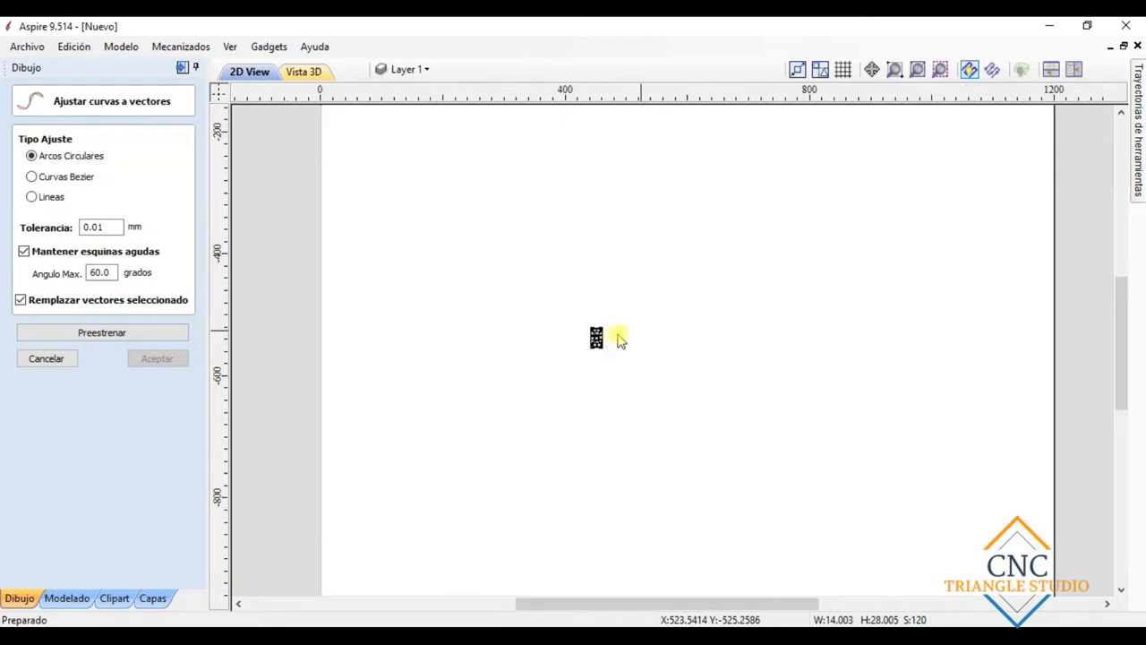
pyautogui.scroll(1, 621, 339)
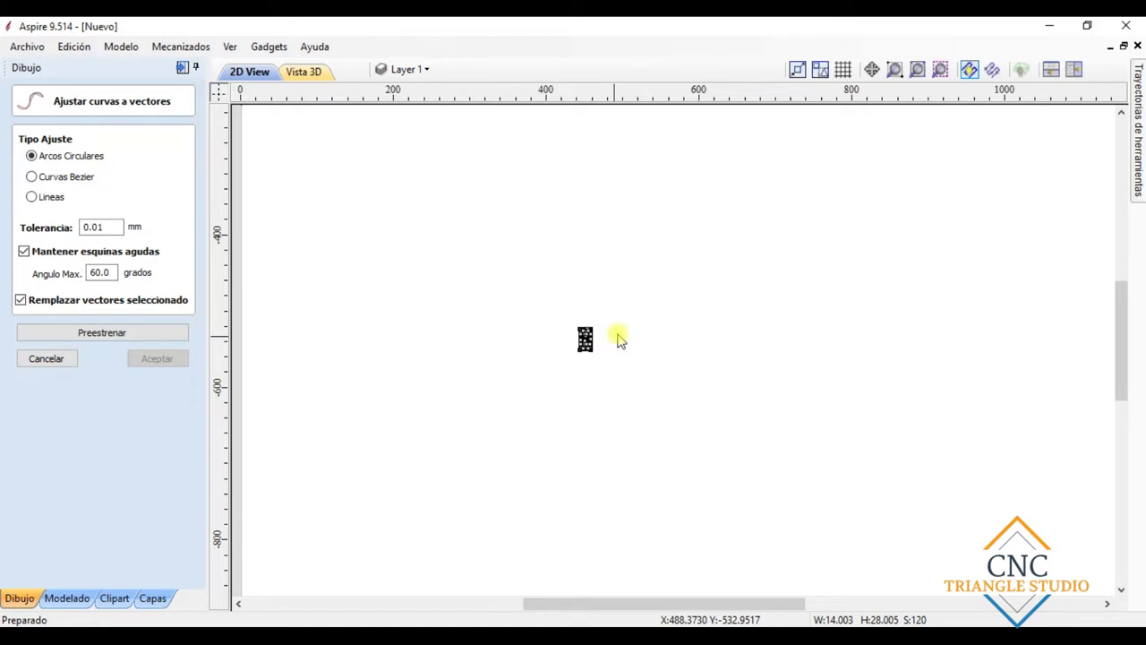
pyautogui.scroll(1, 620, 338)
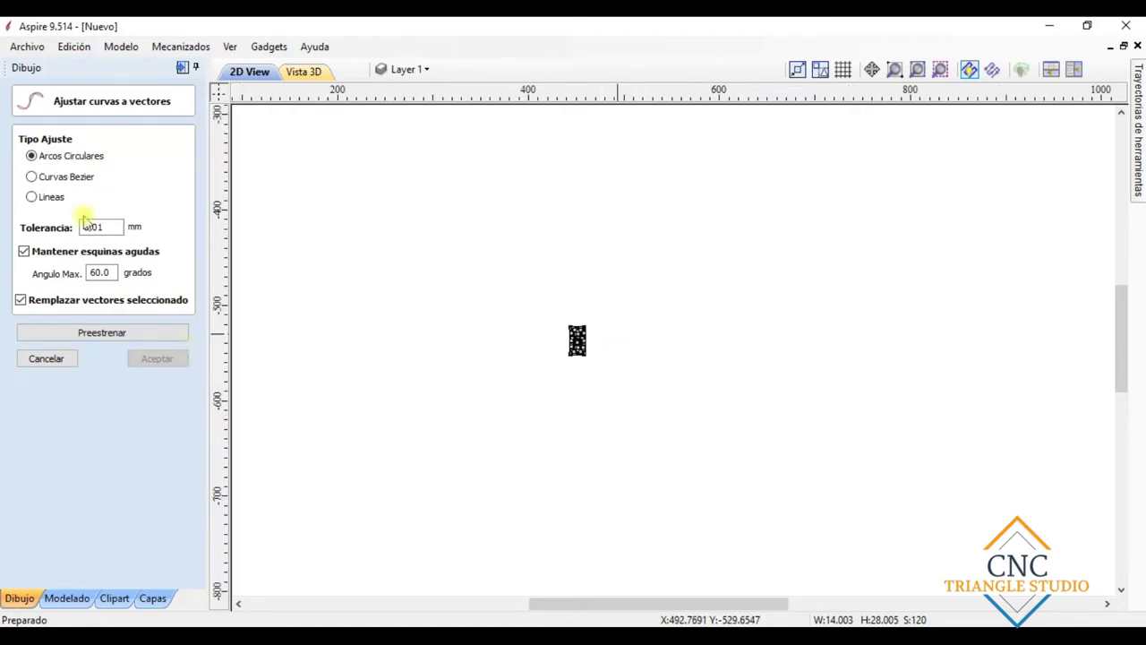
pyautogui.scroll(1, 108, 229)
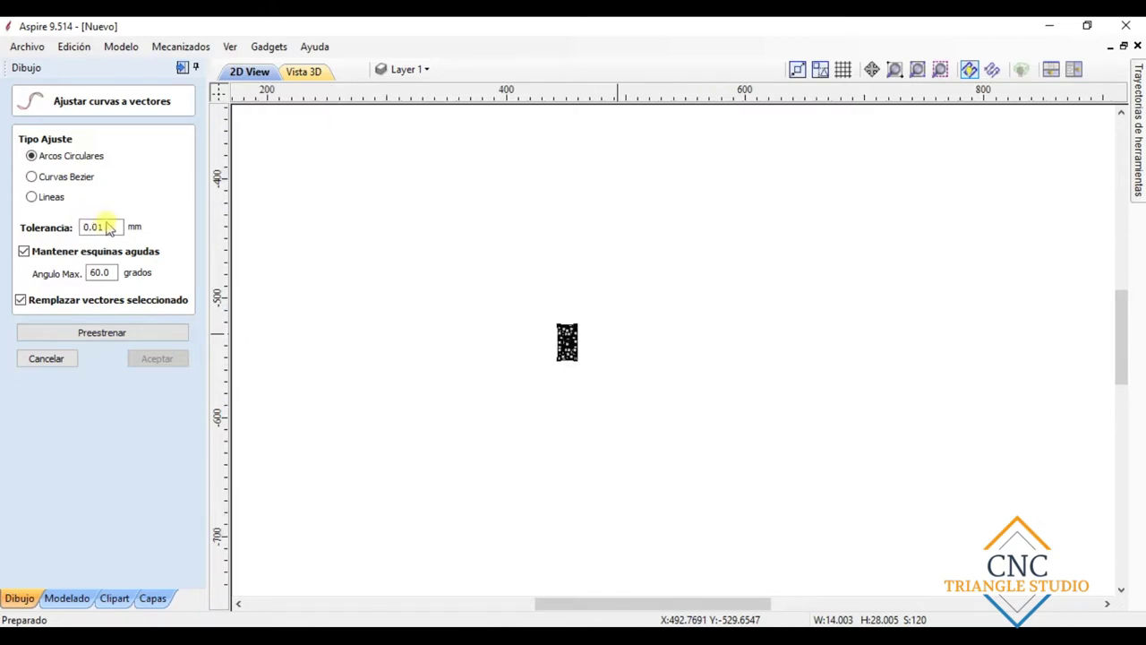
pyautogui.click(141, 336)
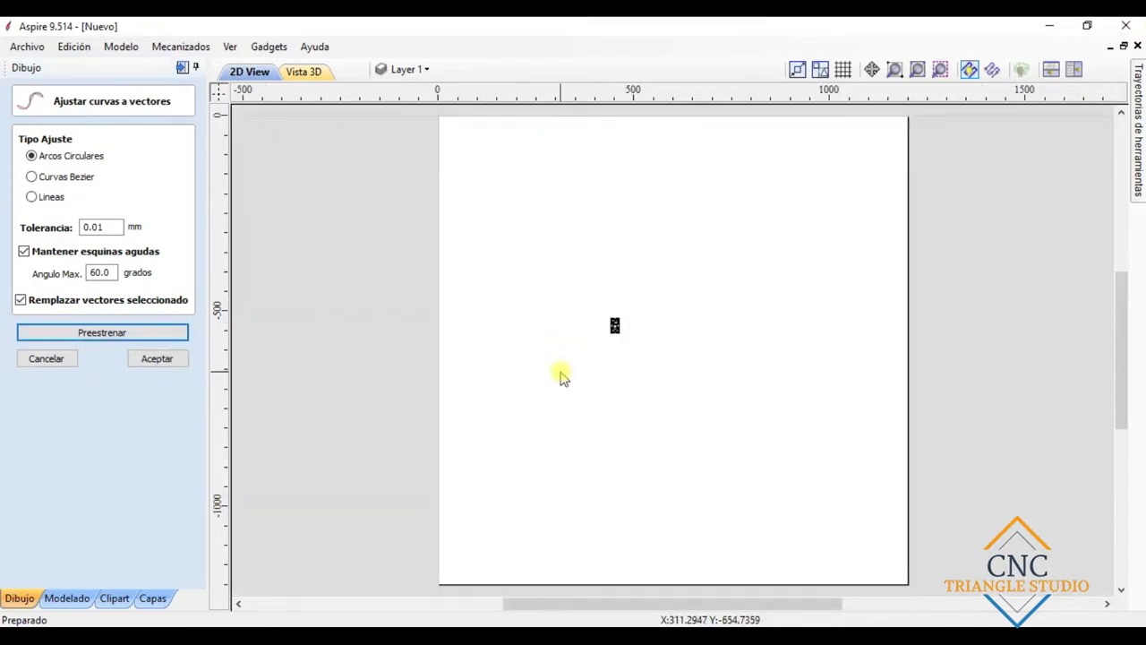
pyautogui.click(181, 363)
# Step: Examine the fitted lattice vectors up close, both selected and deselected, to check the shape of the curves
pyautogui.scroll(4, 655, 346)
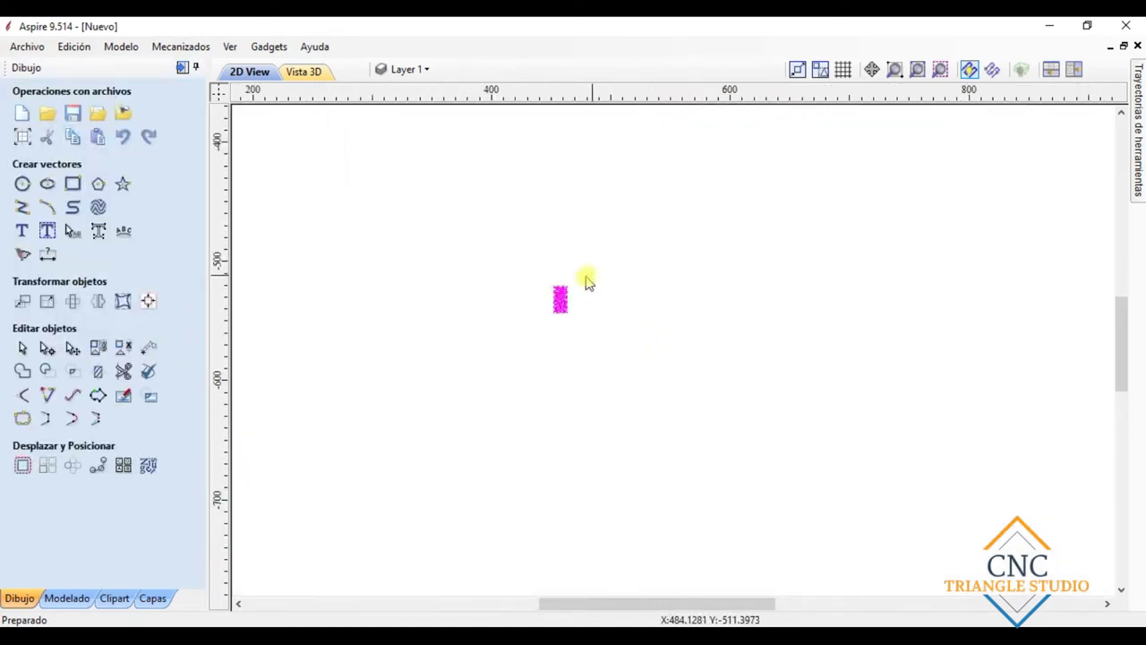
pyautogui.scroll(5, 574, 289)
pyautogui.scroll(-2, 366, 448)
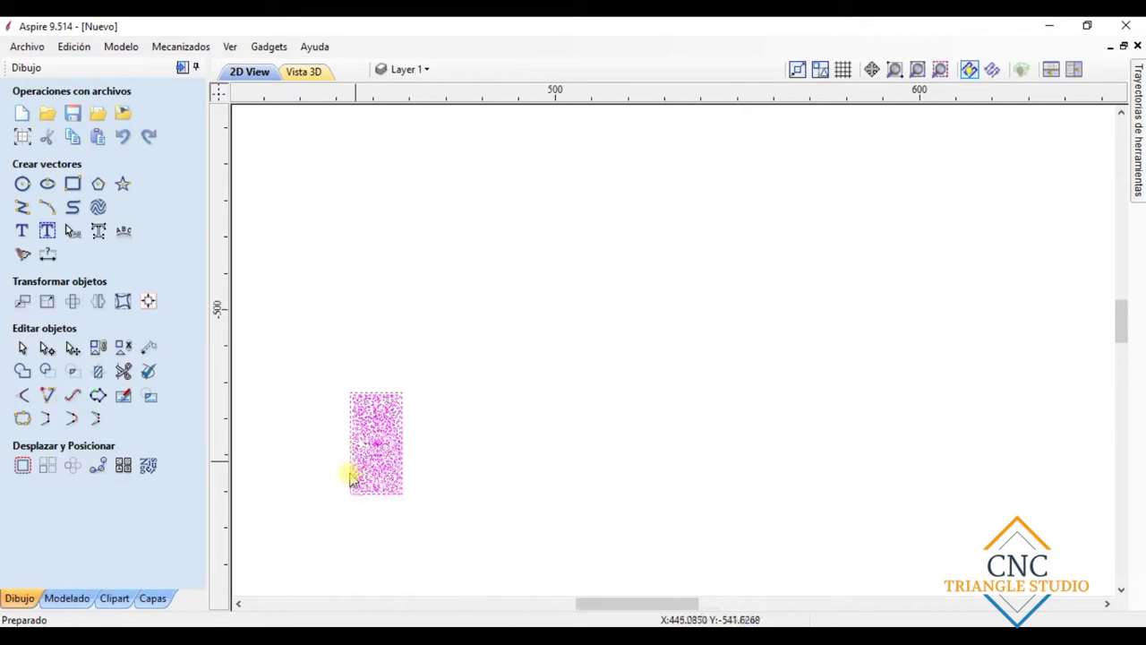
pyautogui.scroll(3, 327, 510)
pyautogui.scroll(-2, 392, 343)
pyautogui.scroll(3, 400, 347)
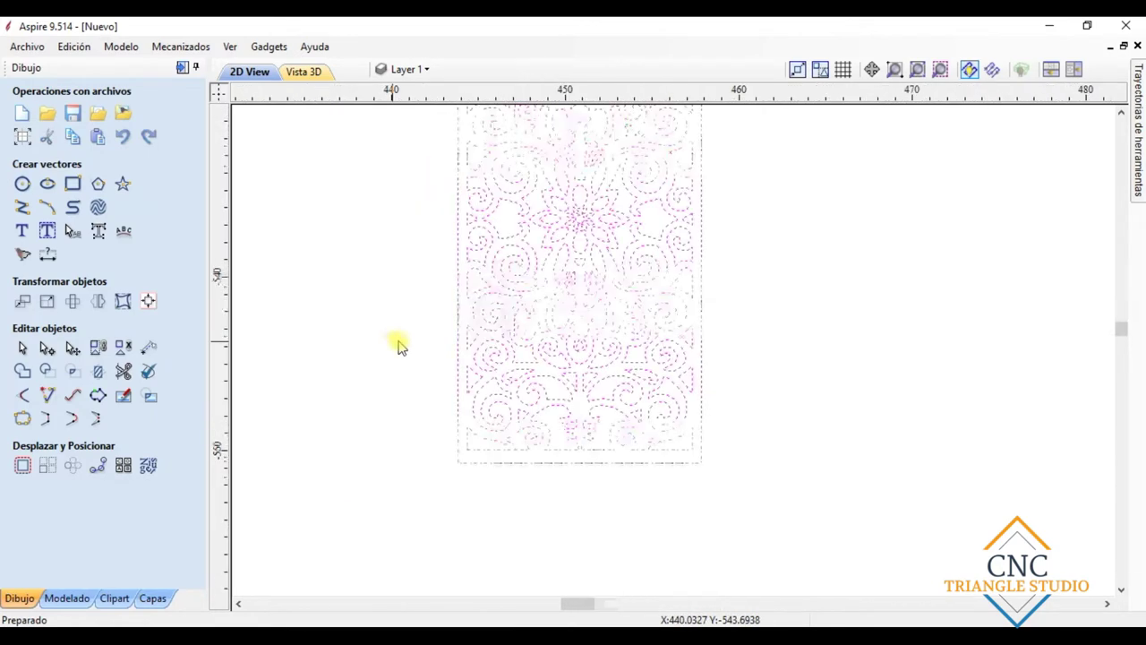
pyautogui.scroll(-3, 487, 242)
pyautogui.scroll(-2, 489, 582)
pyautogui.scroll(3, 494, 585)
pyautogui.click(374, 564)
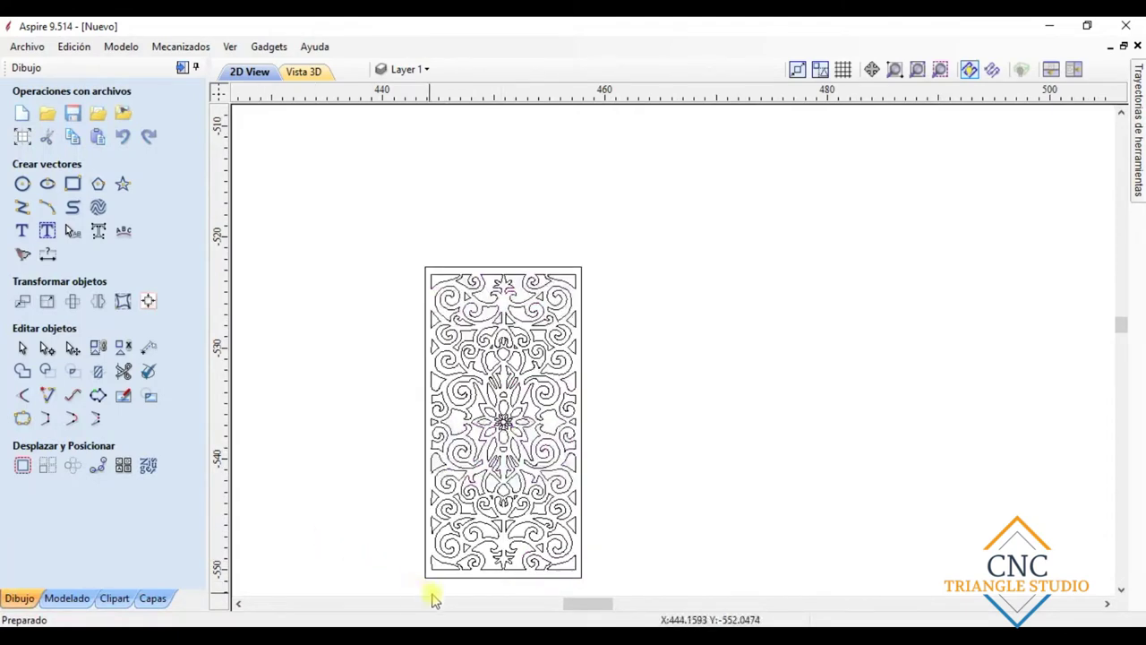
pyautogui.click(451, 576)
pyautogui.click(338, 242)
# Step: Check all lattice vectors for open contours with the Join Vectors tool at 1.0 mm tolerance, and close the tool
pyautogui.moveTo(364, 244); pyautogui.dragTo(618, 591)
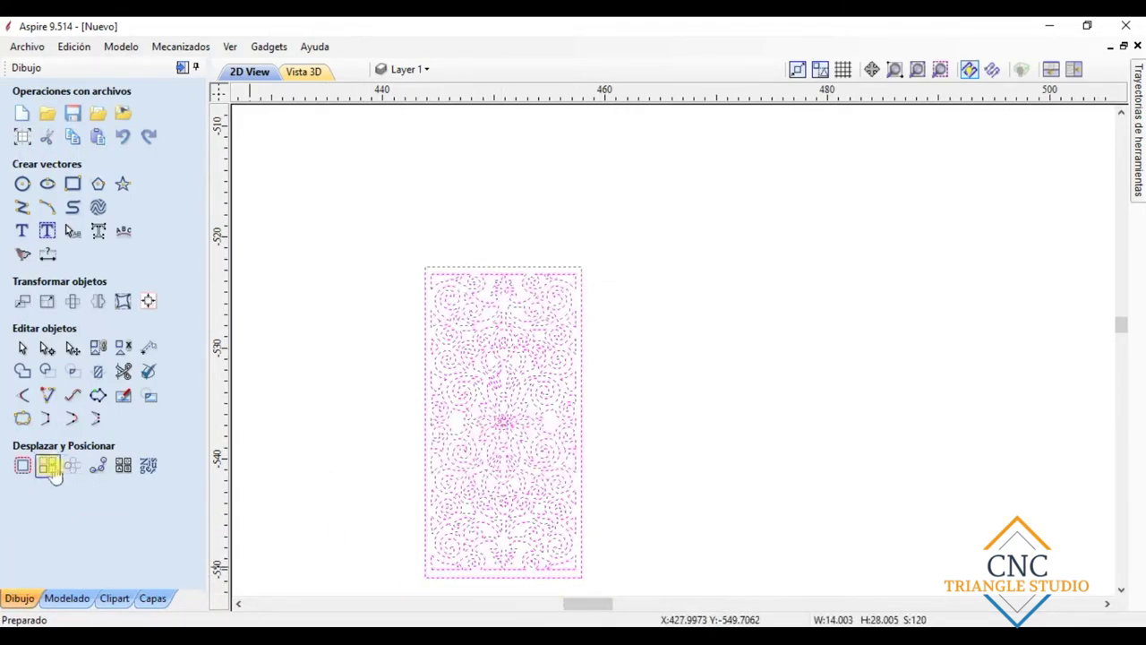
pyautogui.click(29, 423)
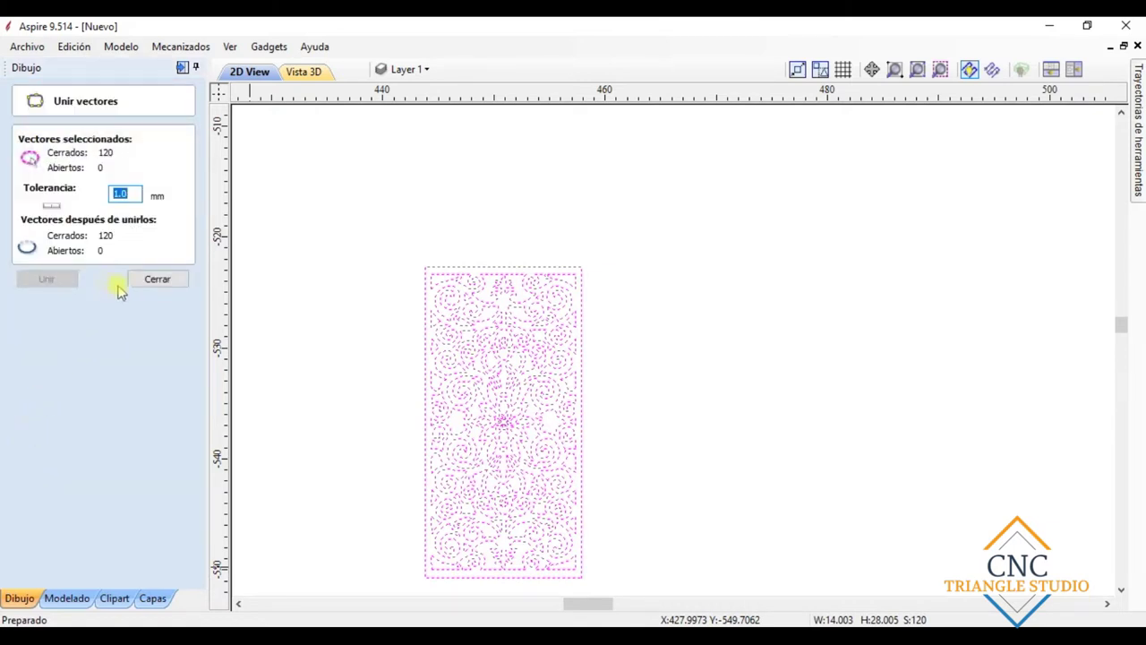
pyautogui.click(143, 280)
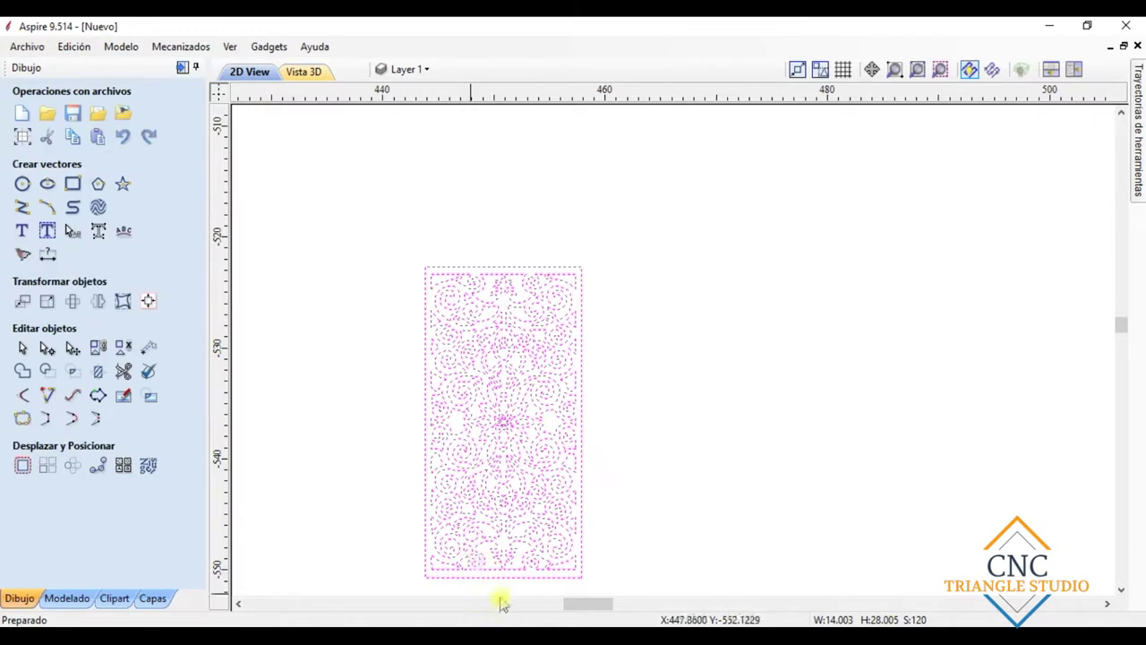
# Step: Select all the lattice vectors and set their height to 950 mm in the Set Size tool with X and Y linked
pyautogui.scroll(4, 504, 593)
pyautogui.click(340, 518)
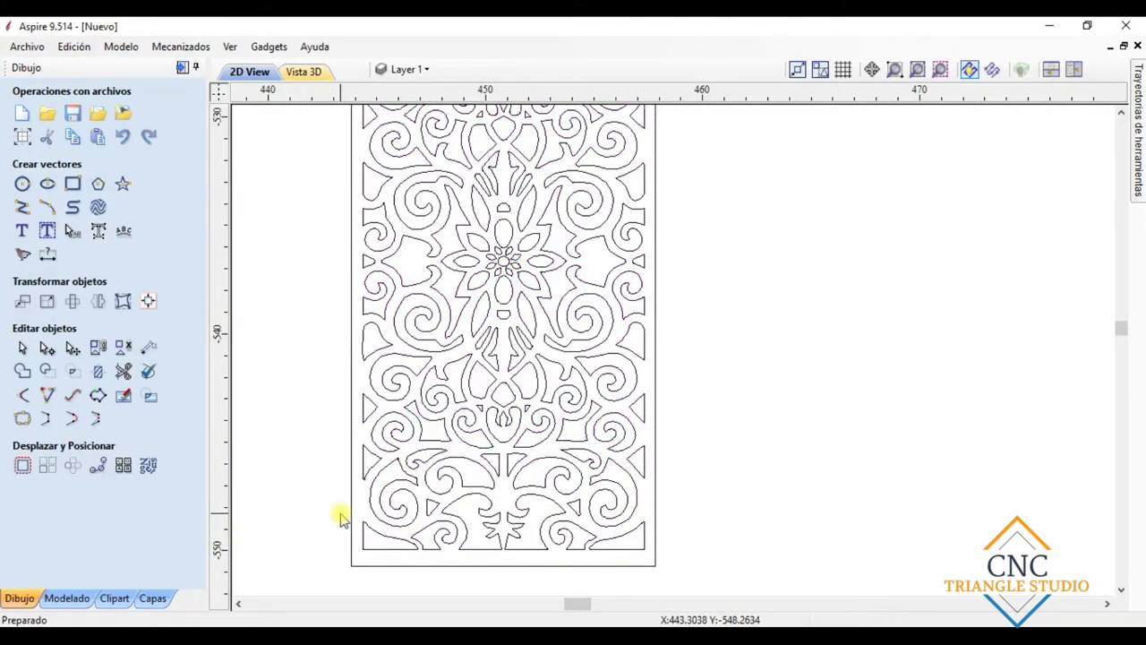
pyautogui.scroll(-4, 349, 501)
pyautogui.scroll(3, 323, 496)
pyautogui.scroll(-1, 305, 430)
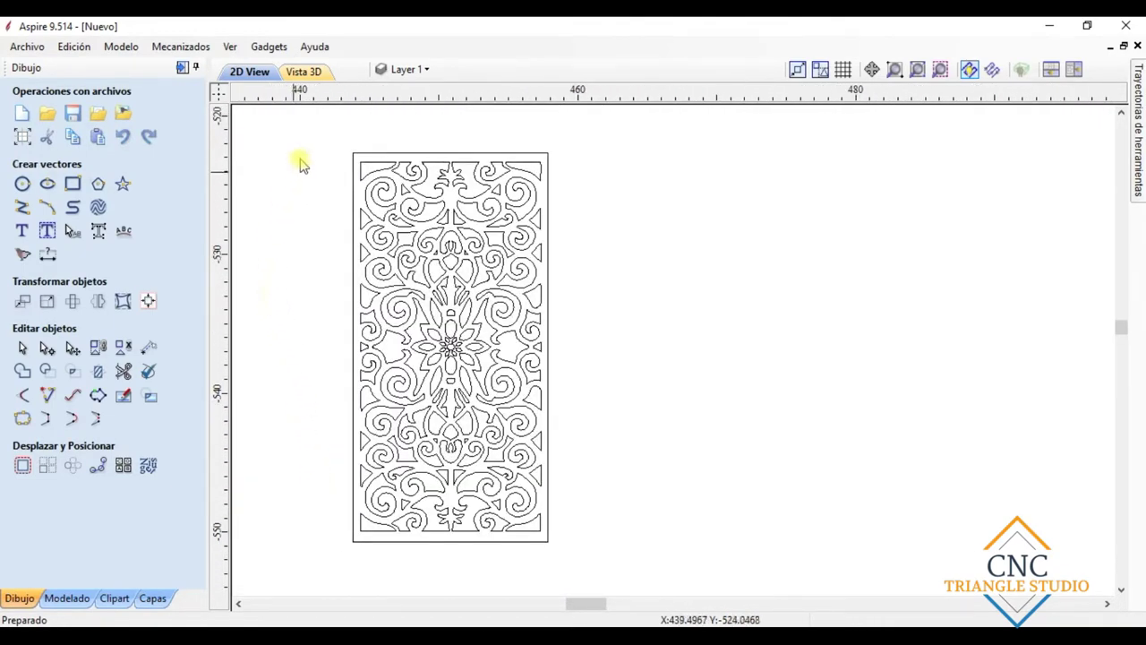
pyautogui.moveTo(325, 125); pyautogui.dragTo(581, 577)
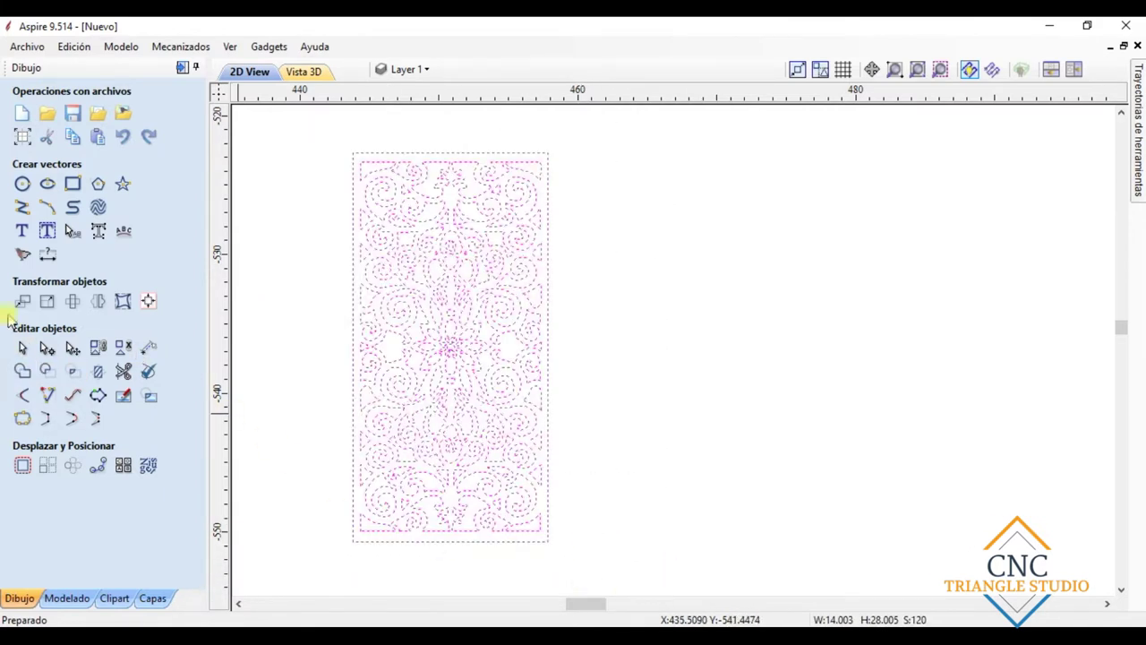
pyautogui.click(47, 302)
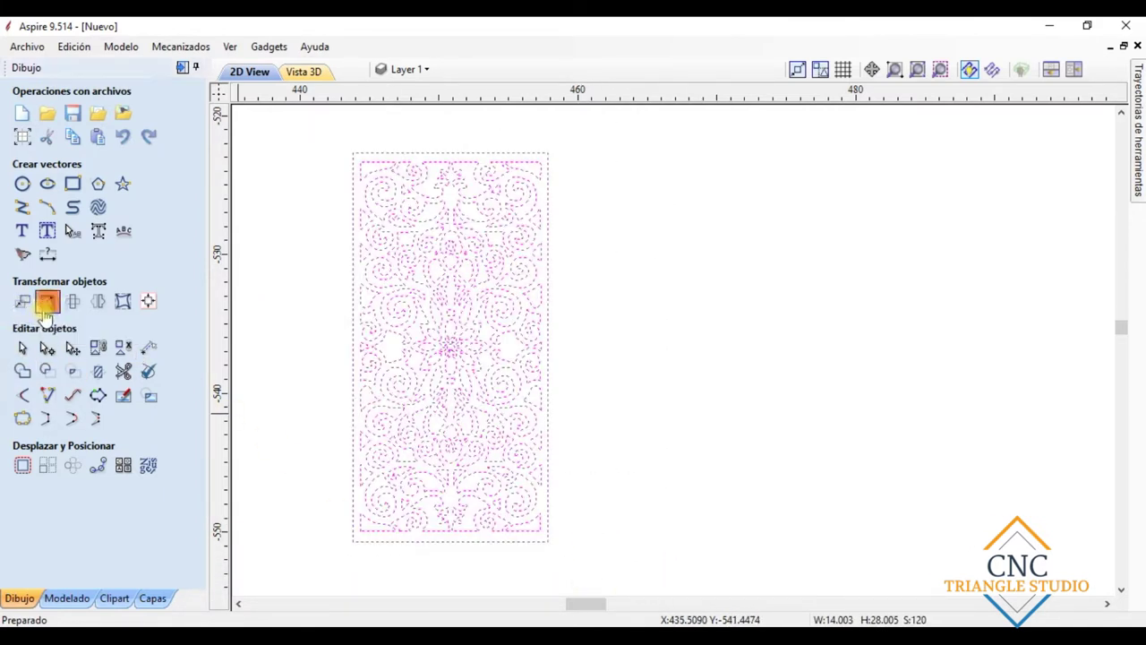
pyautogui.moveTo(100, 200); pyautogui.dragTo(62, 199)
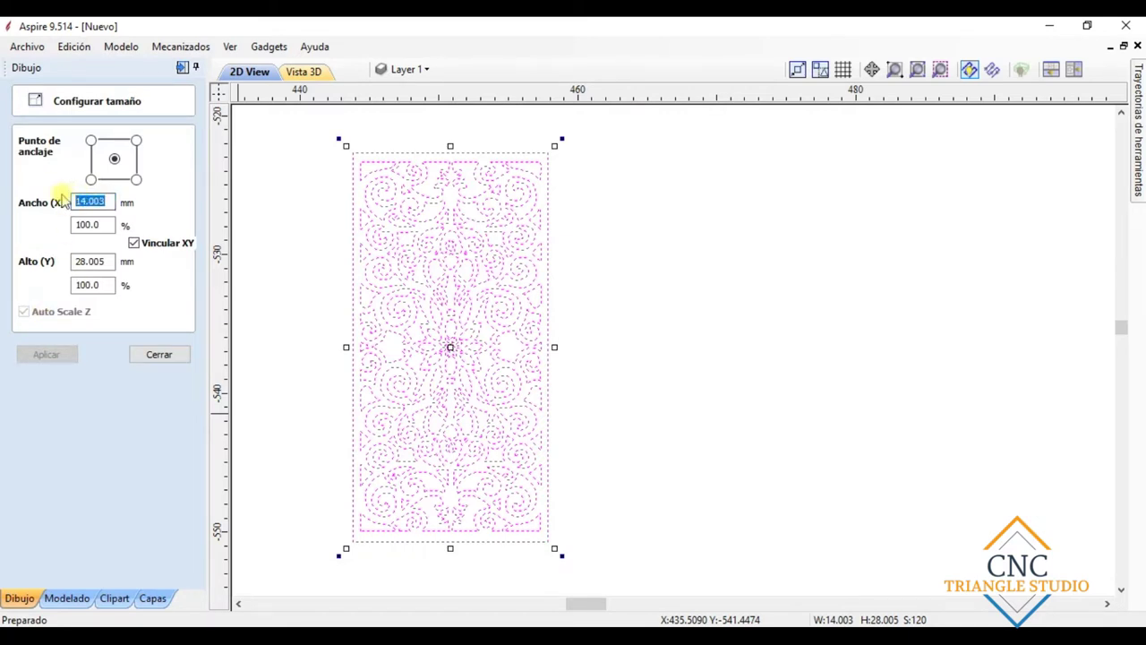
pyautogui.moveTo(107, 260); pyautogui.dragTo(40, 253)
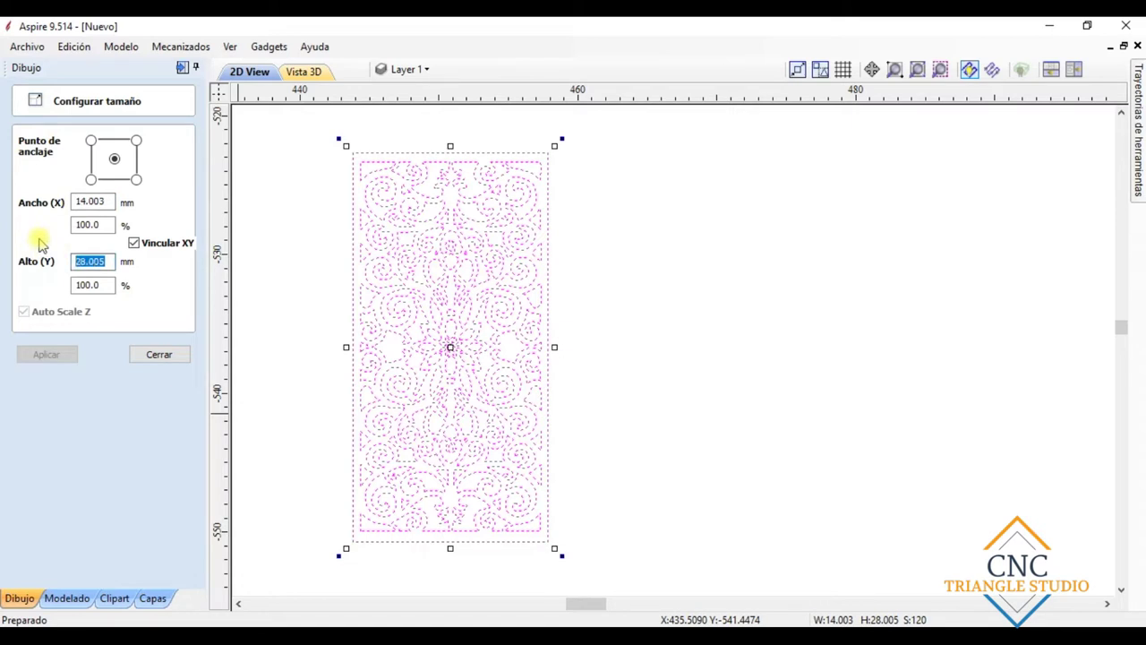
pyautogui.write('9')
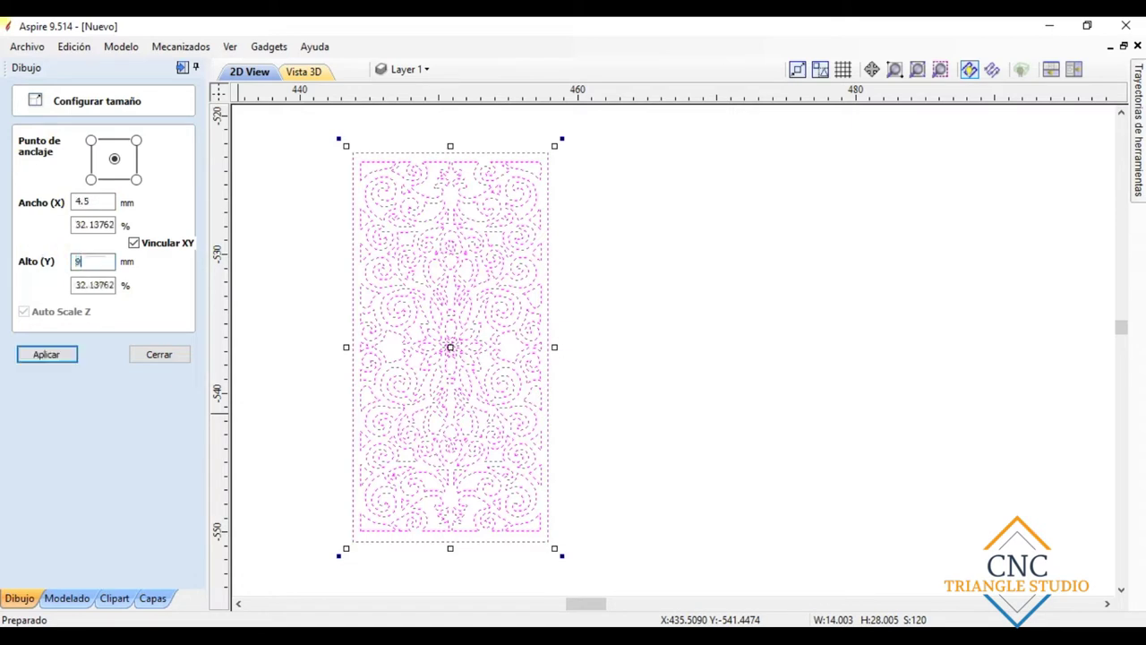
pyautogui.write('50')
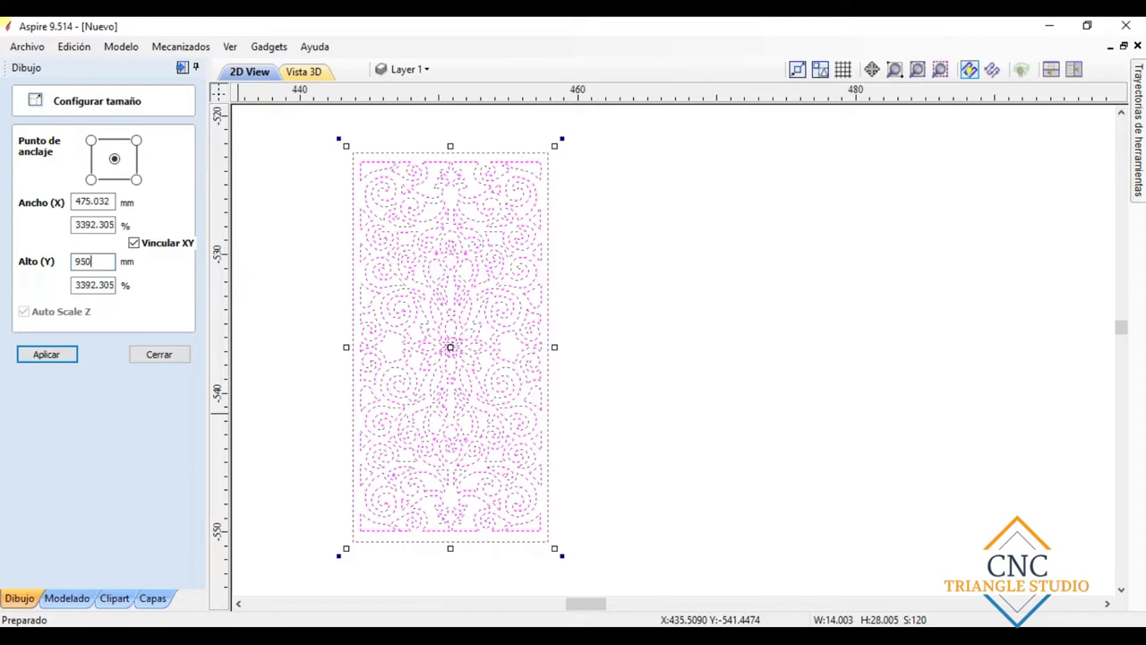
# Step: Unlink the X and Y dimensions, set the lattice's width to 350 mm and apply the new size
pyautogui.click(82, 199)
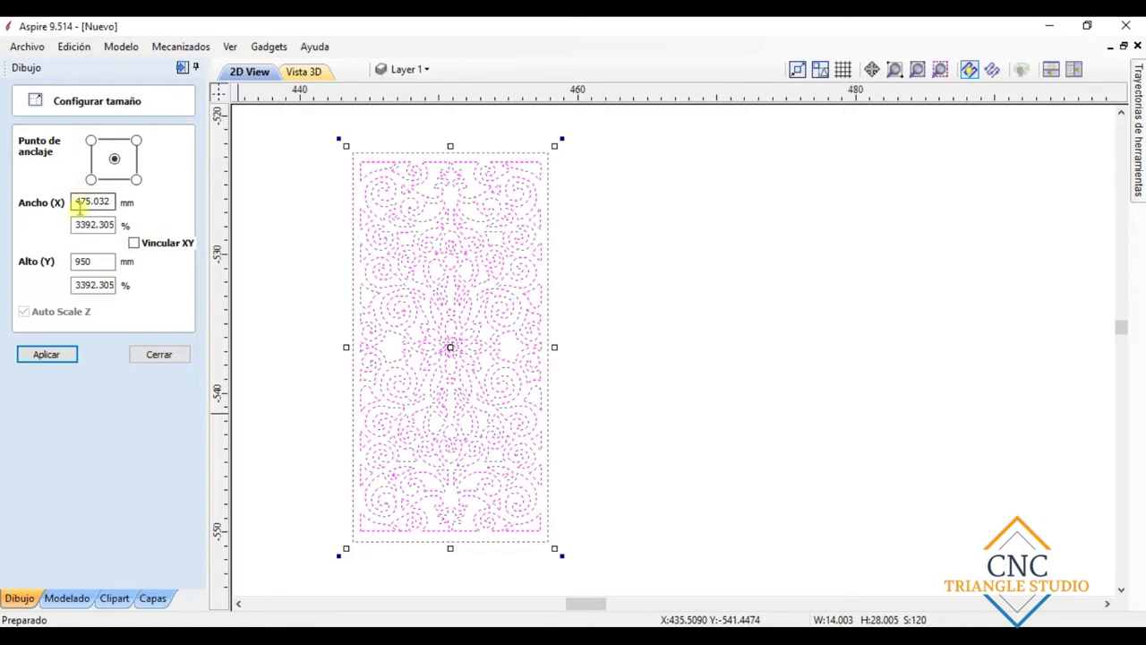
pyautogui.moveTo(77, 202); pyautogui.dragTo(116, 197)
pyautogui.write('350')
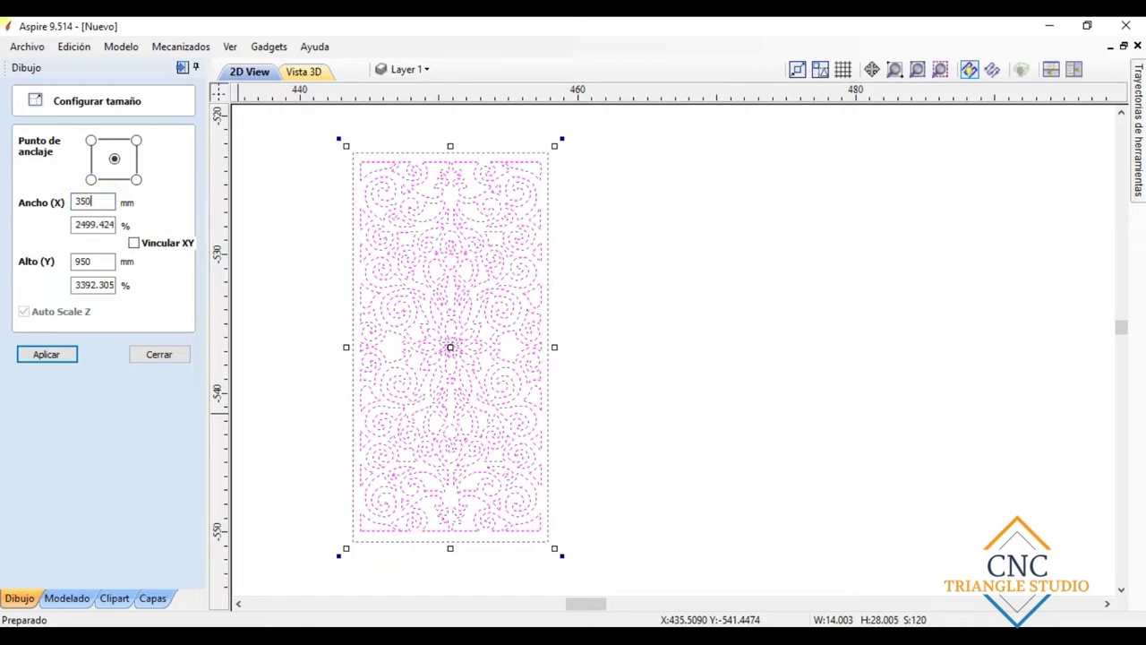
pyautogui.click(70, 359)
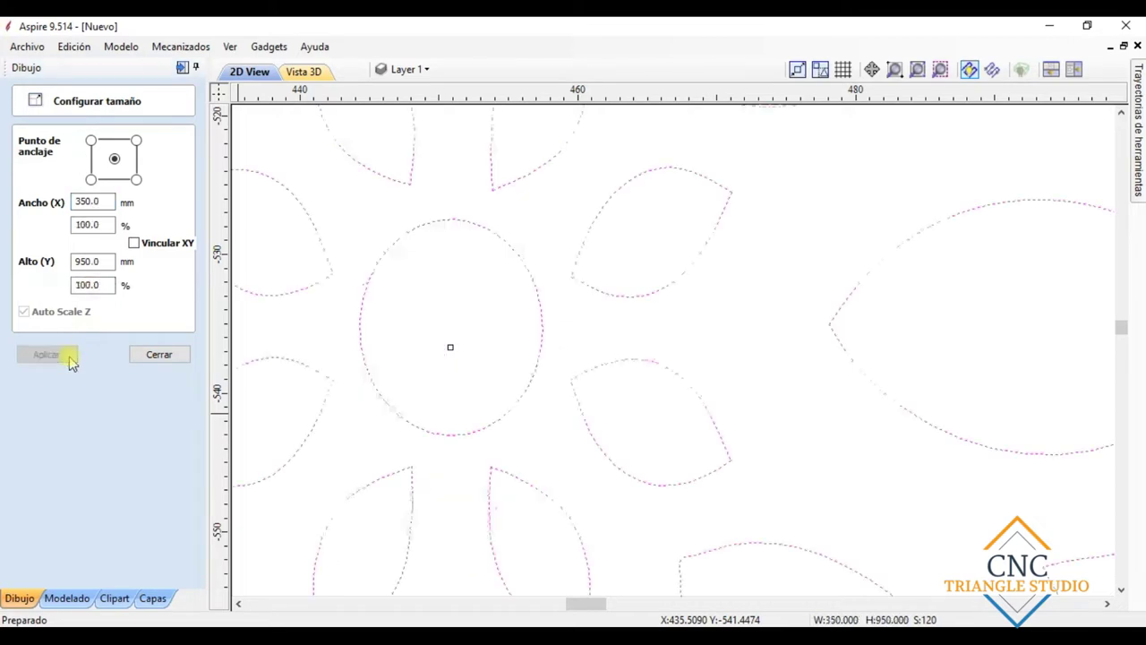
# Step: Examine the resized lattice from top to bottom and check its proportions and margins against the edges of the sheet
pyautogui.scroll(-10, 403, 376)
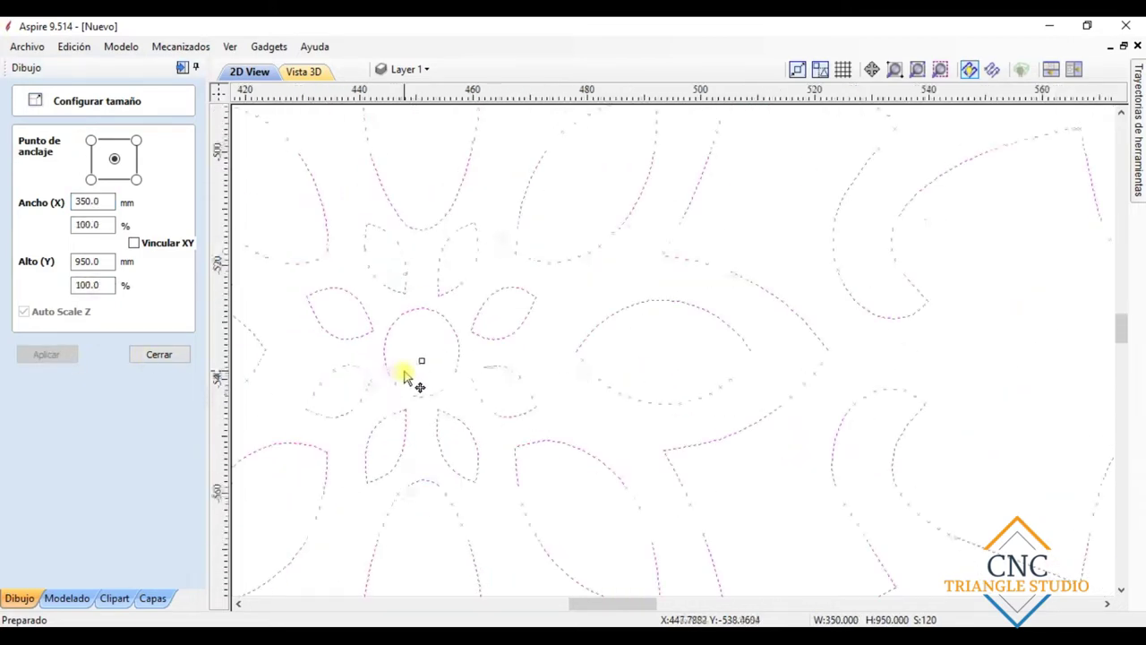
pyautogui.scroll(-1, 406, 374)
pyautogui.scroll(3, 422, 308)
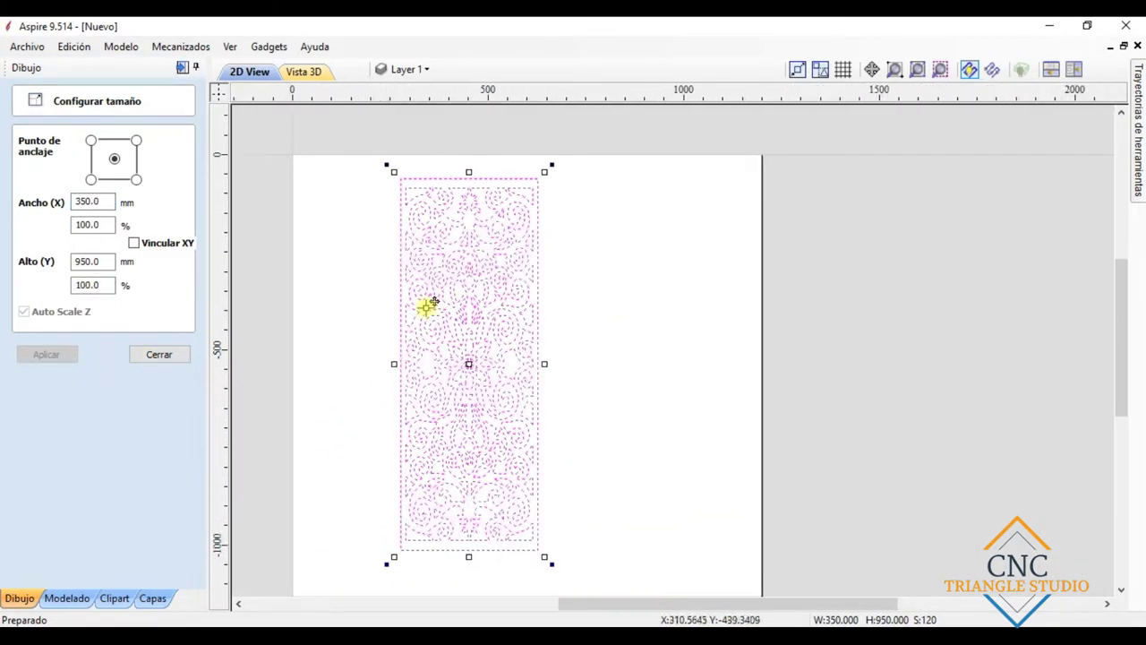
pyautogui.scroll(-2, 425, 287)
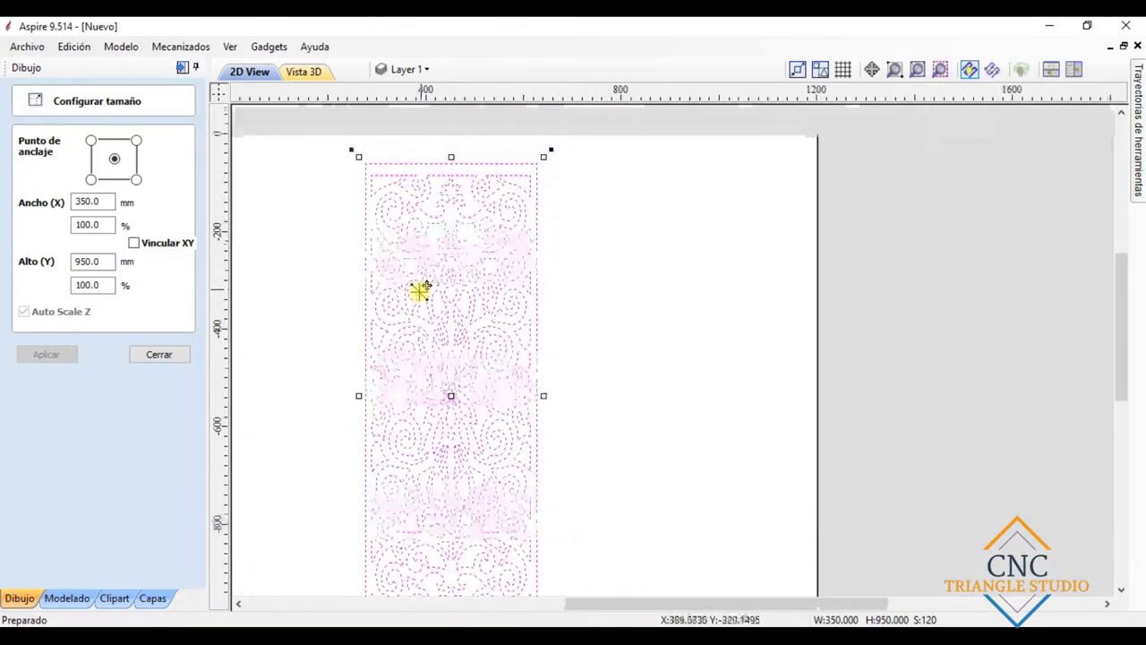
pyautogui.scroll(2, 519, 498)
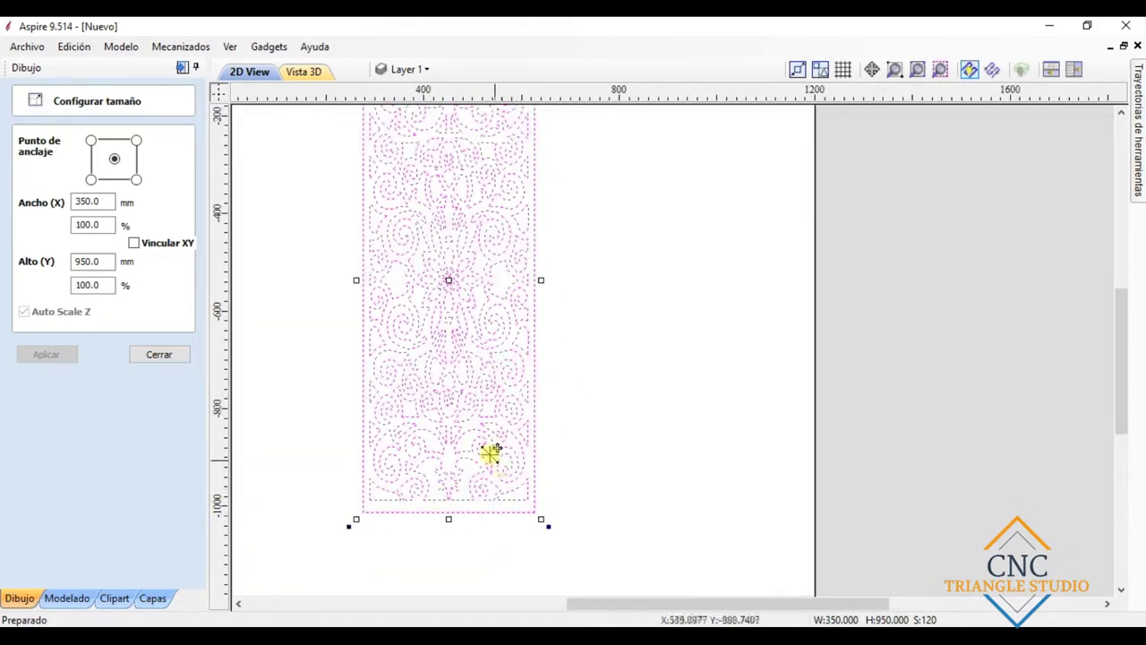
pyautogui.scroll(-1, 488, 453)
pyautogui.scroll(3, 370, 124)
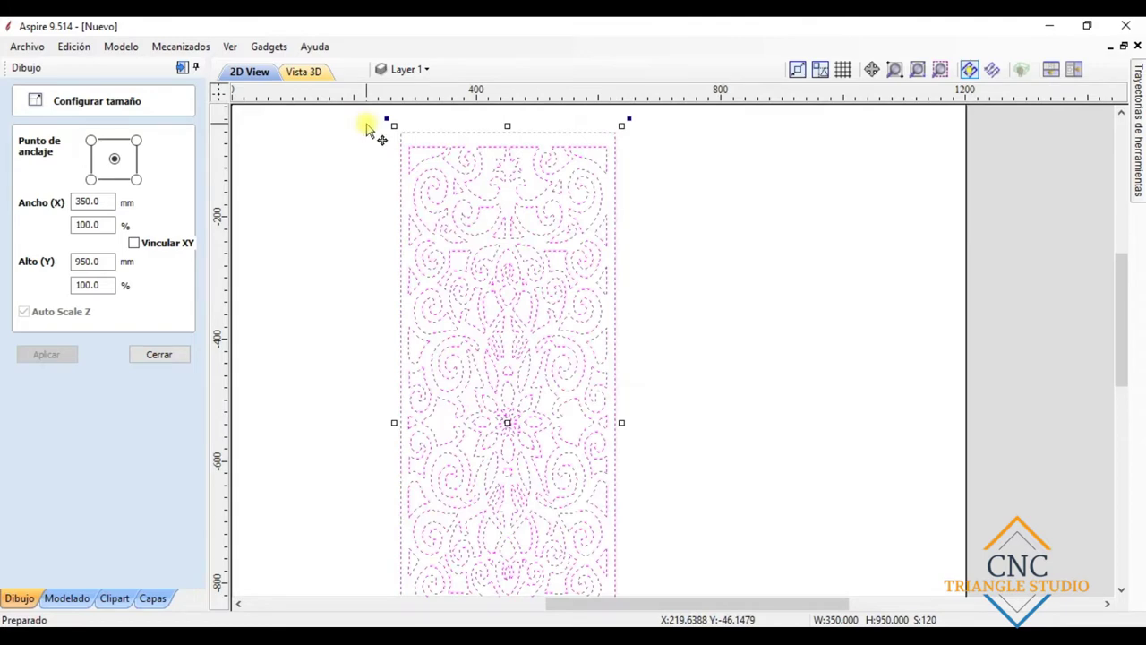
pyautogui.scroll(2, 331, 230)
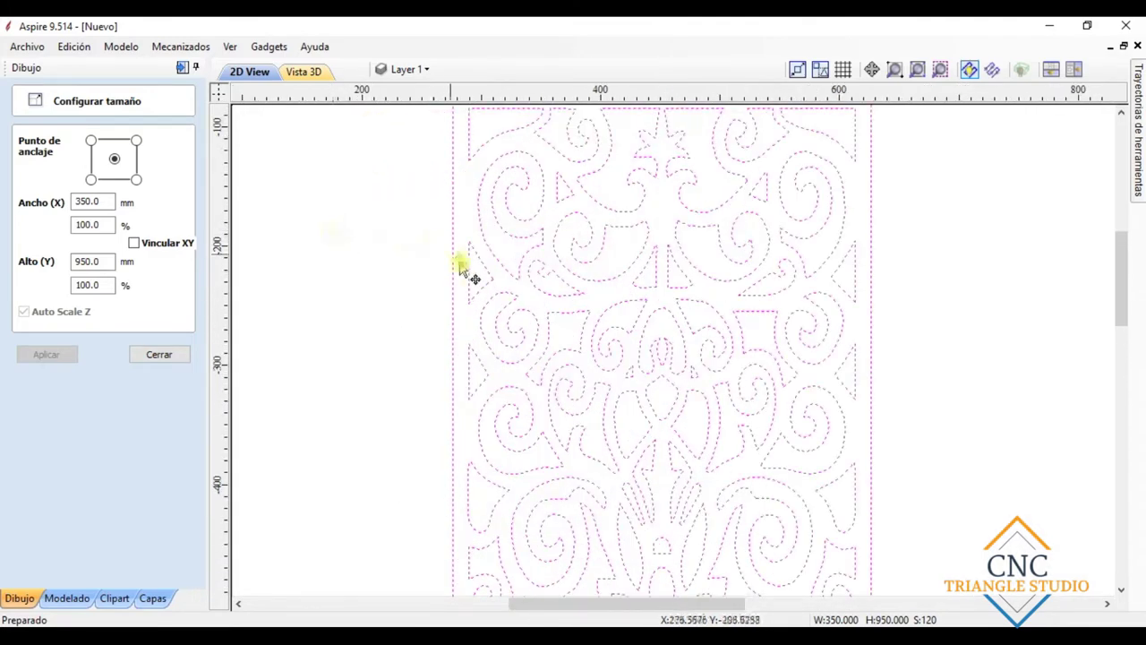
pyautogui.scroll(1, 384, 307)
pyautogui.scroll(-2, 501, 324)
pyautogui.scroll(-3, 496, 519)
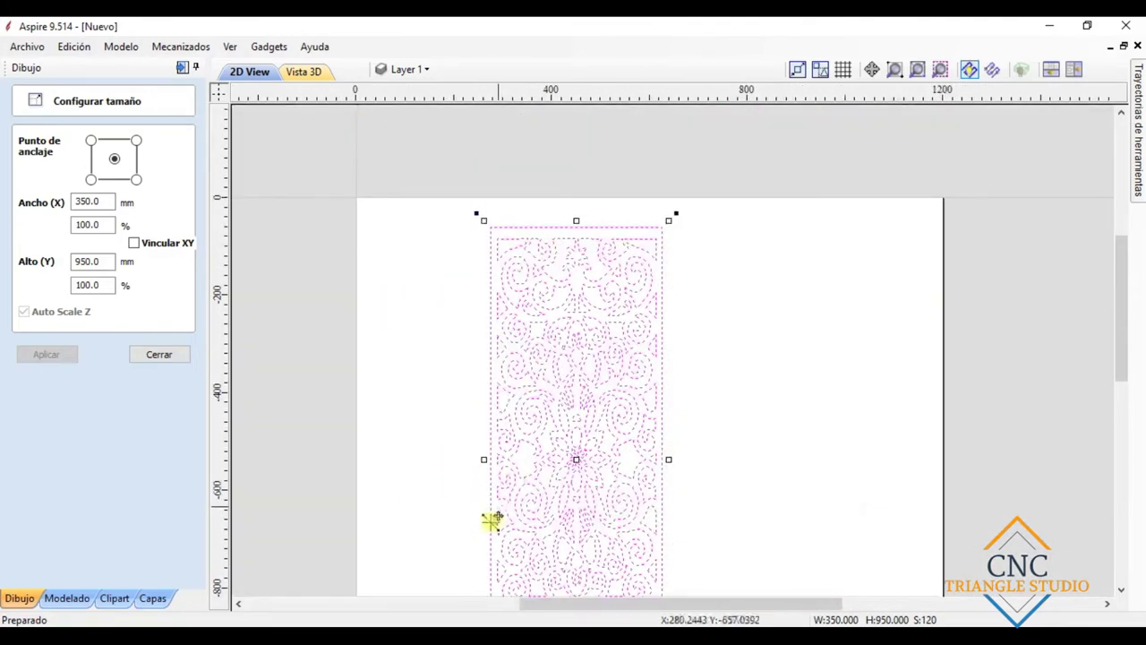
pyautogui.scroll(-1, 535, 457)
pyautogui.scroll(4, 681, 558)
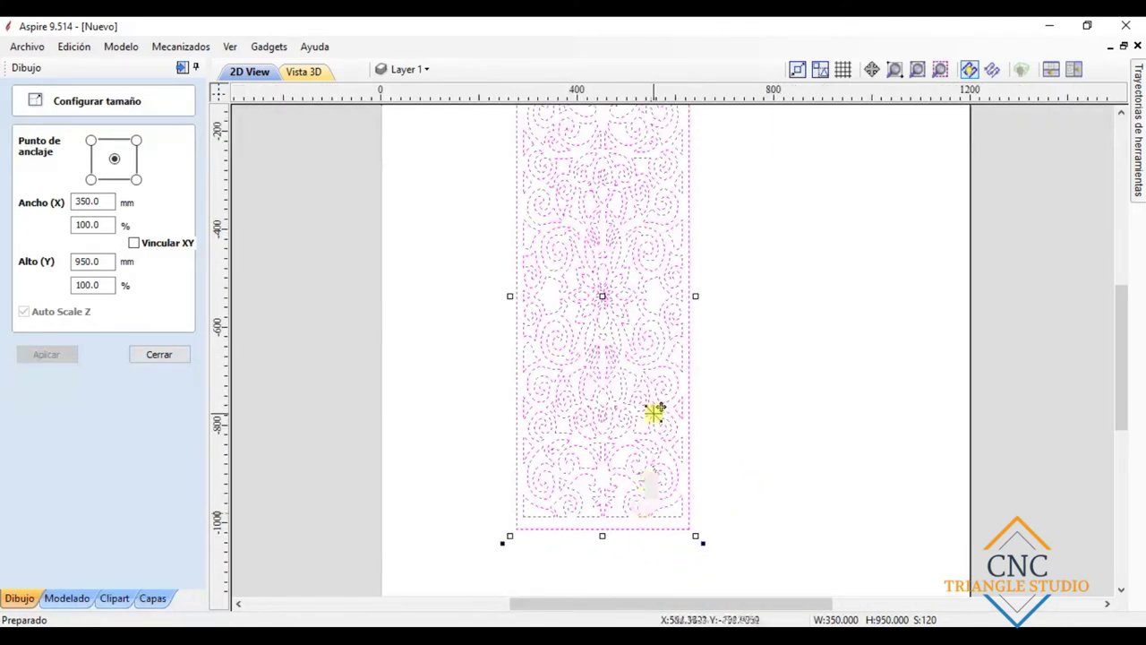
pyautogui.scroll(-2, 654, 410)
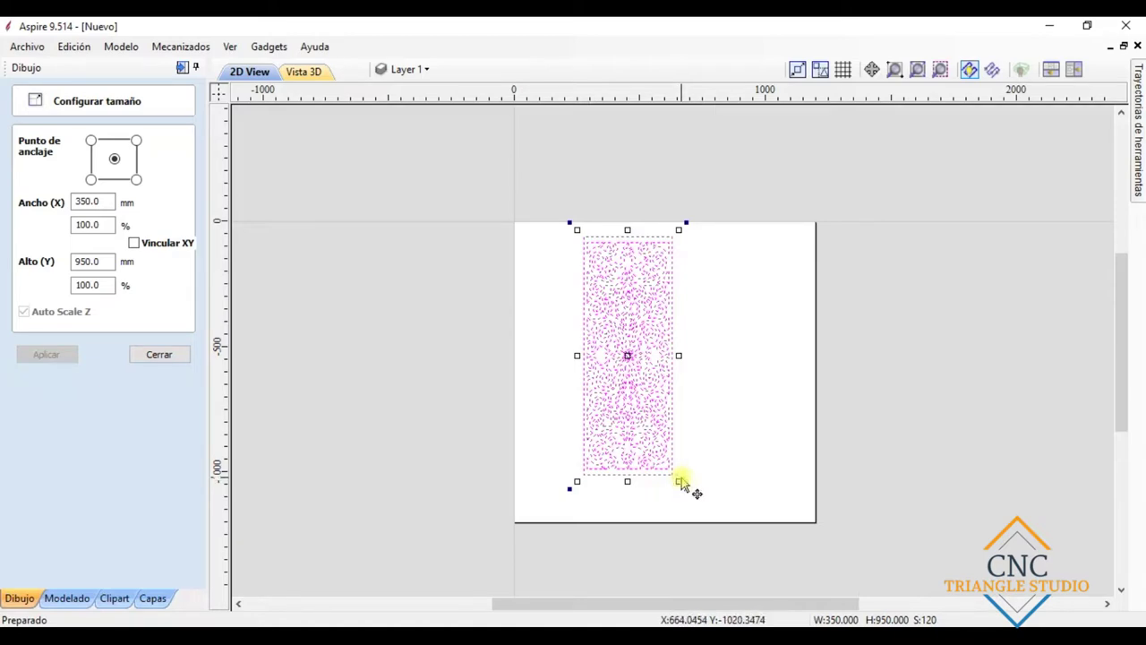
pyautogui.scroll(4, 699, 475)
pyautogui.scroll(-5, 582, 197)
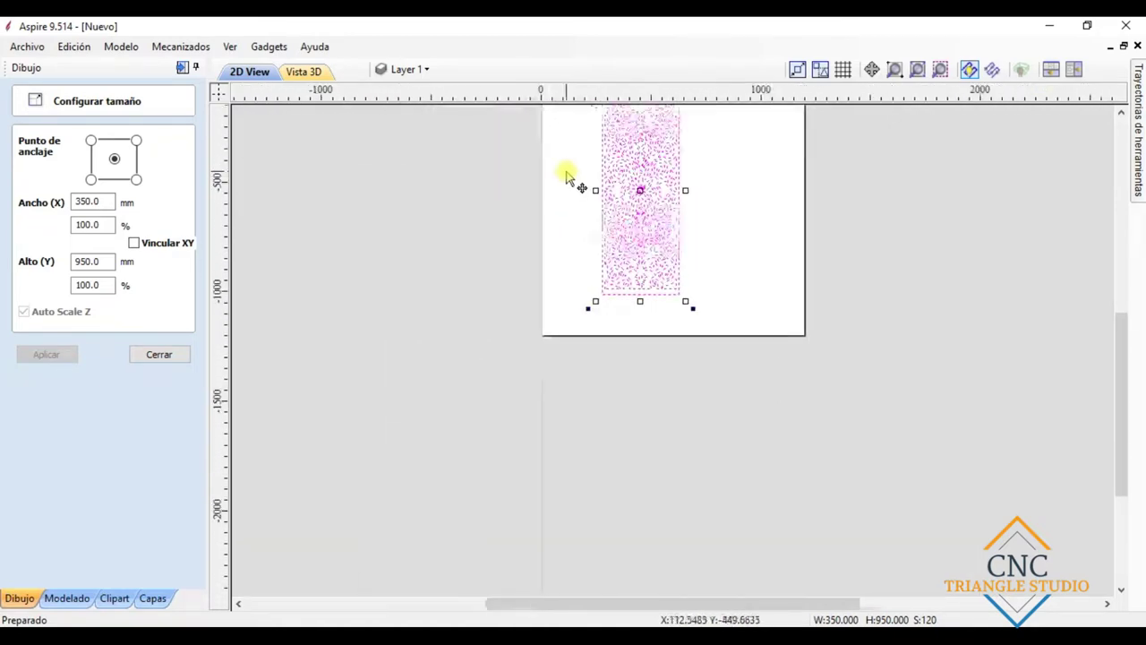
pyautogui.scroll(-2, 762, 183)
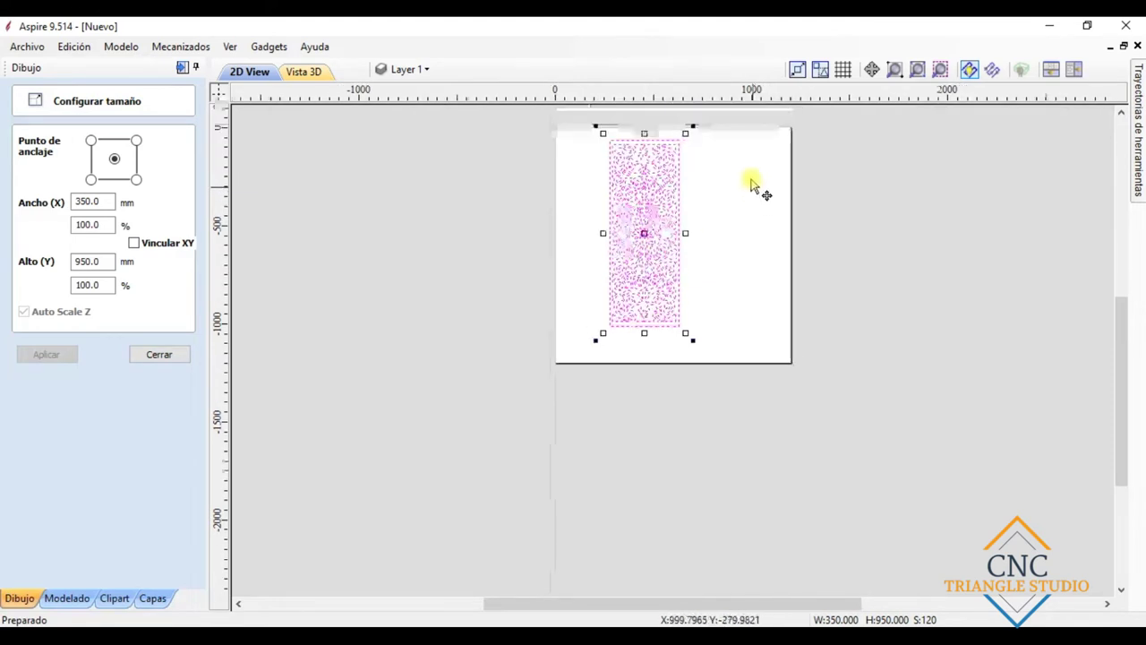
pyautogui.scroll(2, 699, 135)
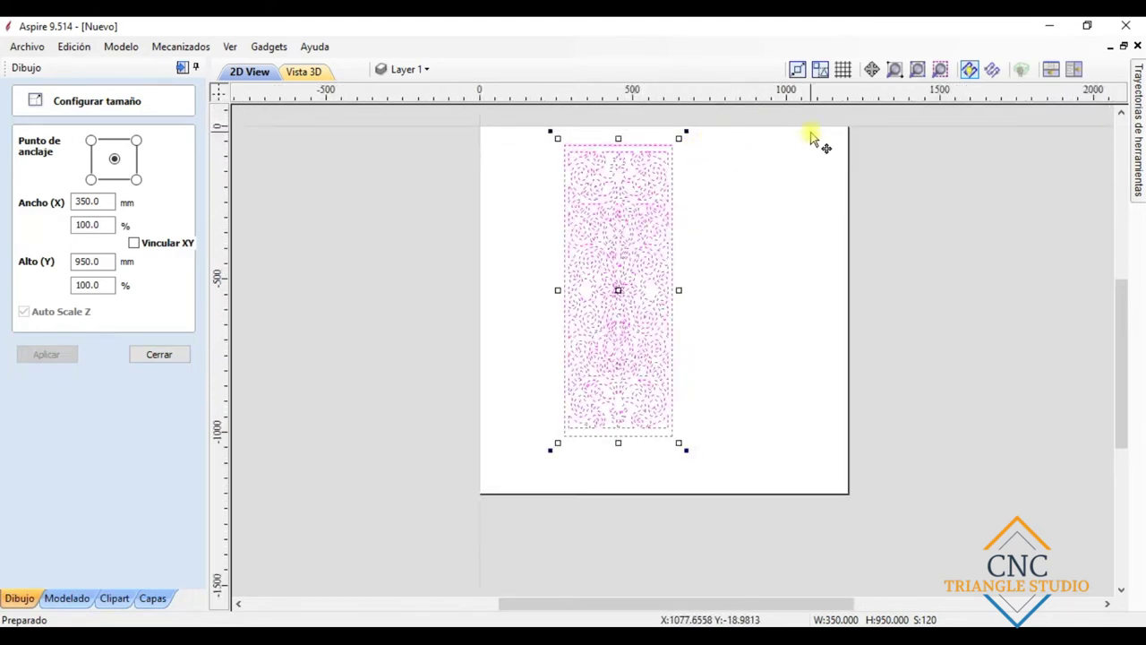
pyautogui.scroll(2, 810, 137)
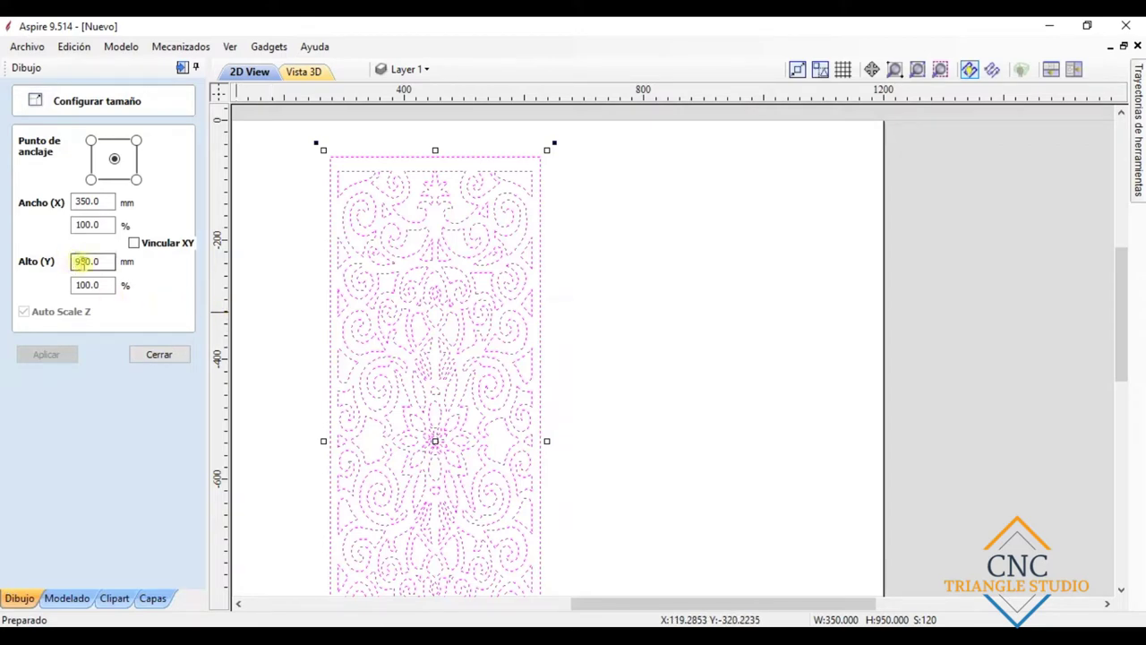
# Step: Set the lattice's height to 900 mm, apply it, close the Set Size tool and deselect the vectors
pyautogui.click(86, 261)
pyautogui.press('BackSpace')
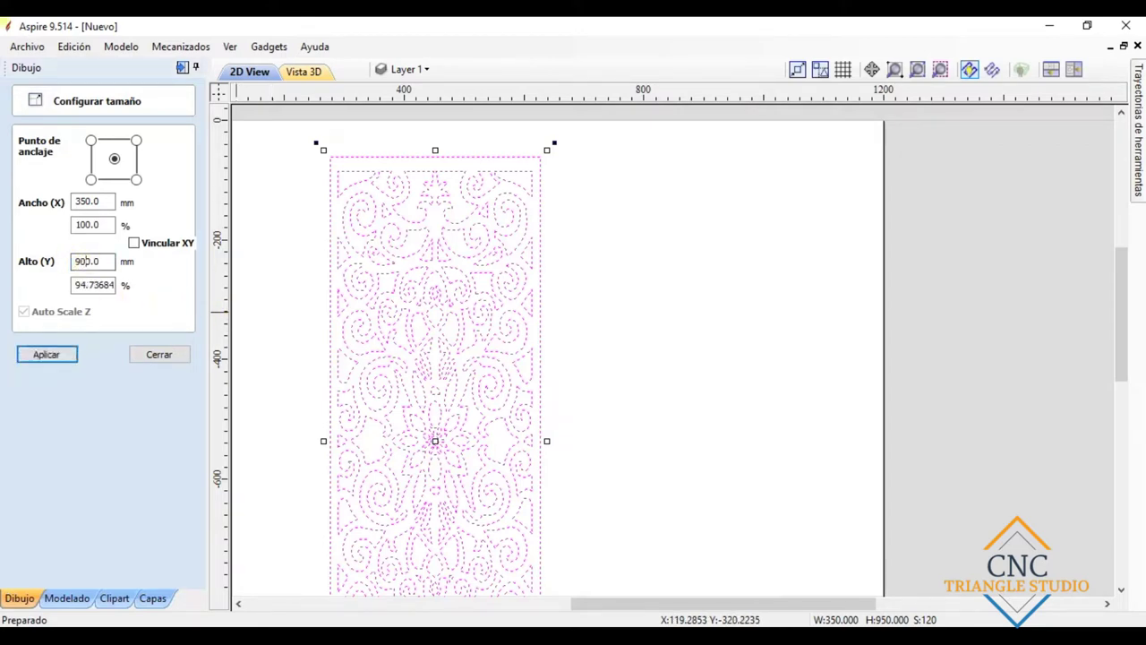
pyautogui.scroll(-3, 328, 435)
pyautogui.scroll(1, 519, 528)
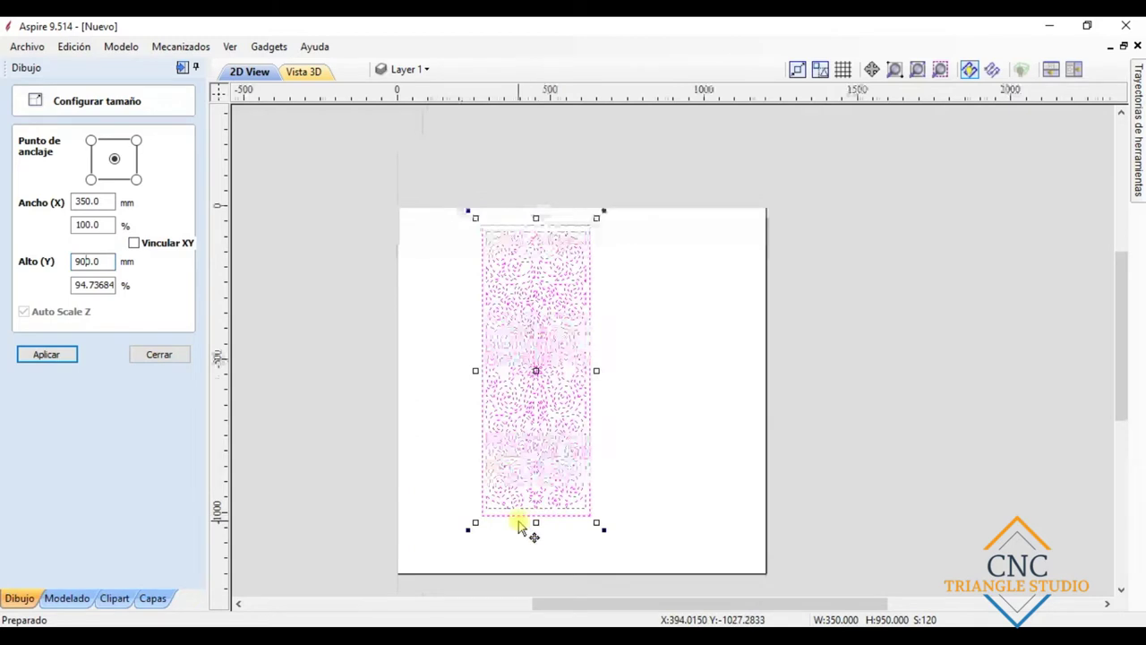
pyautogui.click(72, 364)
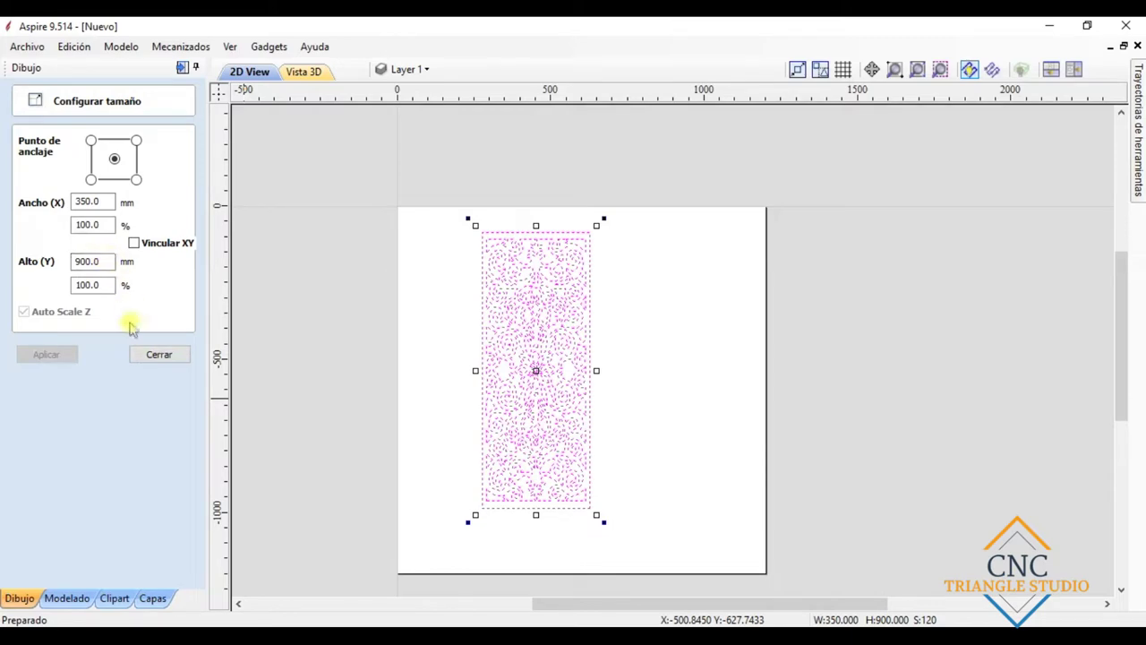
pyautogui.click(148, 354)
pyautogui.click(573, 540)
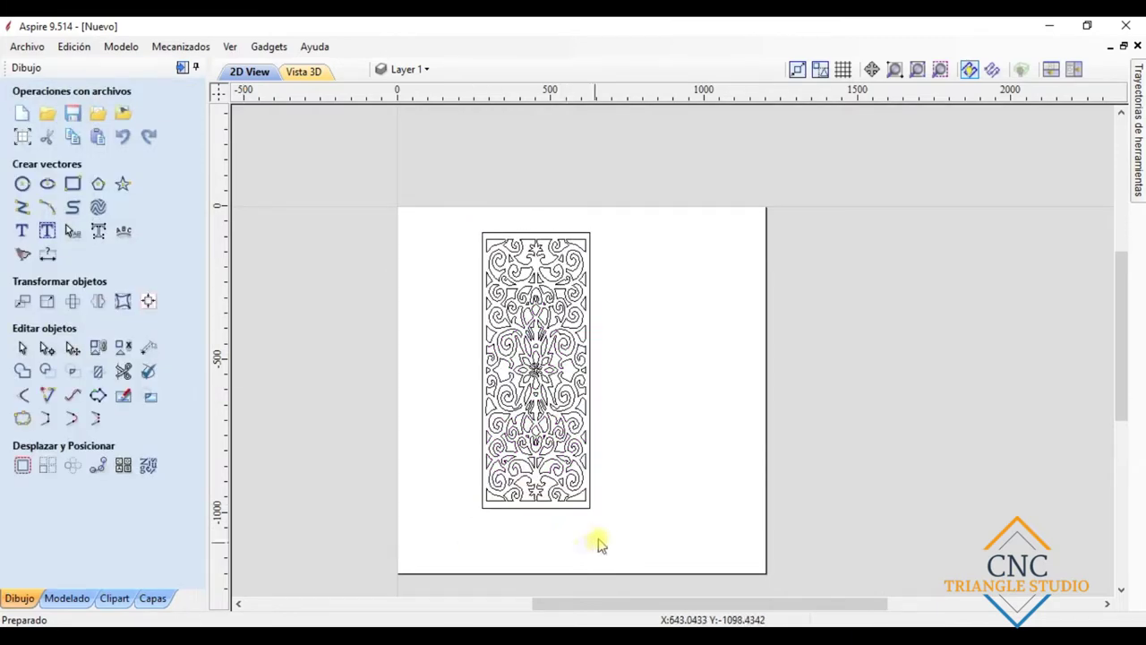
# Step: Examine the resized lattice up close, especially the spacing between the openings and the outer border along its lower edge
pyautogui.scroll(2, 594, 537)
pyautogui.scroll(-3, 589, 502)
pyautogui.scroll(1, 664, 510)
pyautogui.scroll(1, 663, 511)
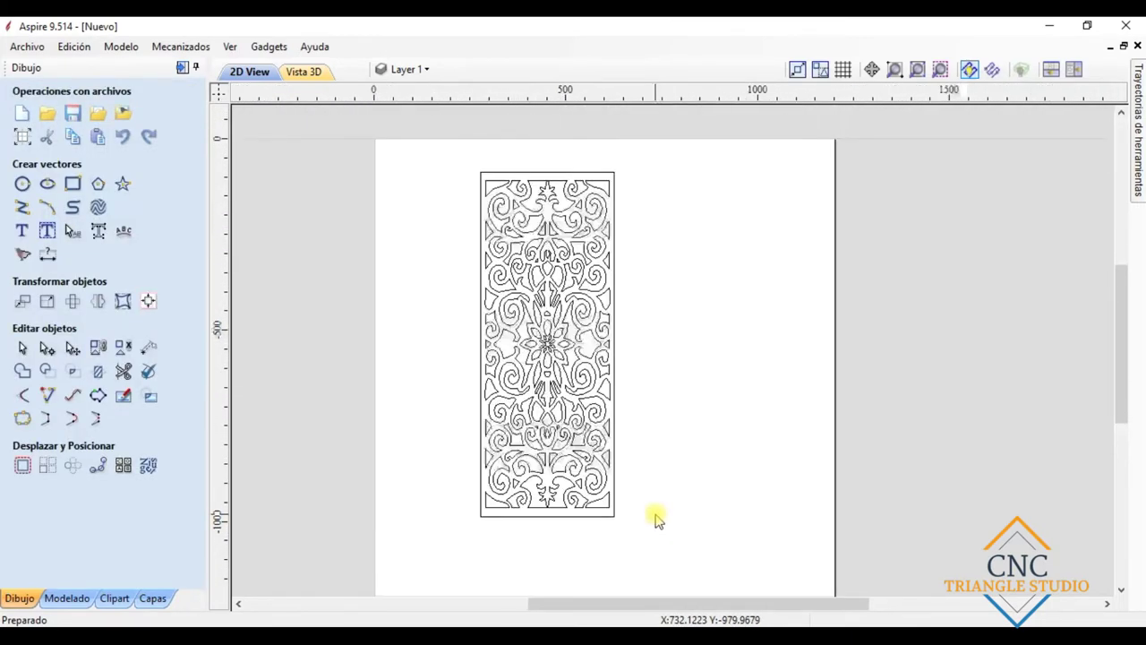
pyautogui.scroll(1, 613, 541)
pyautogui.scroll(2, 612, 542)
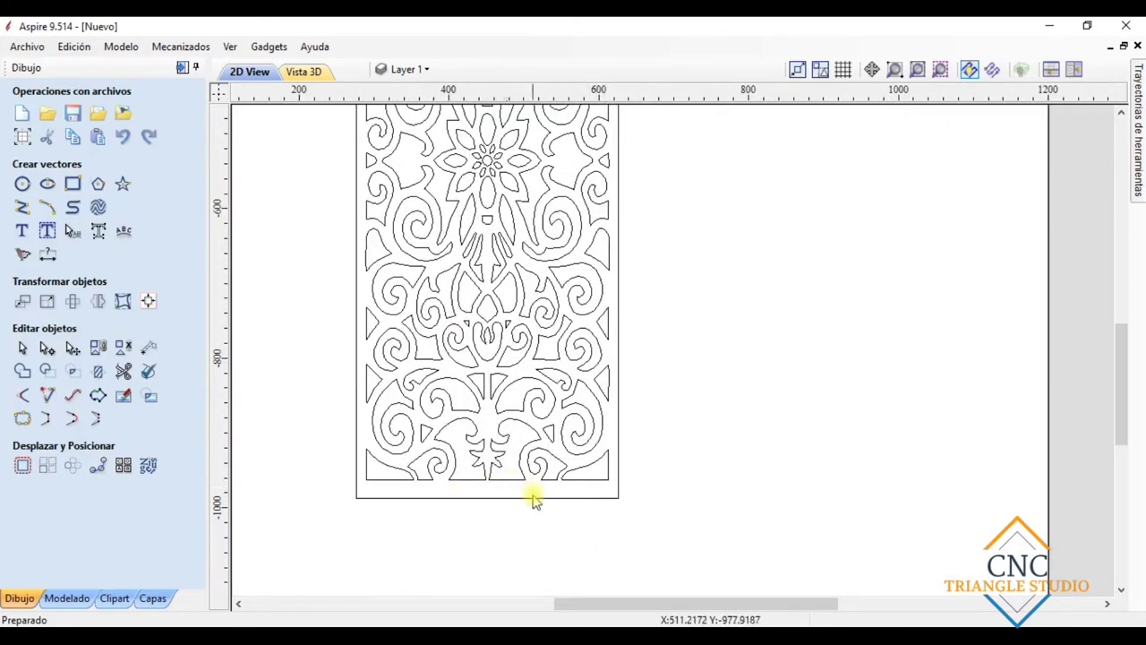
pyautogui.scroll(-2, 532, 499)
pyautogui.scroll(2, 567, 488)
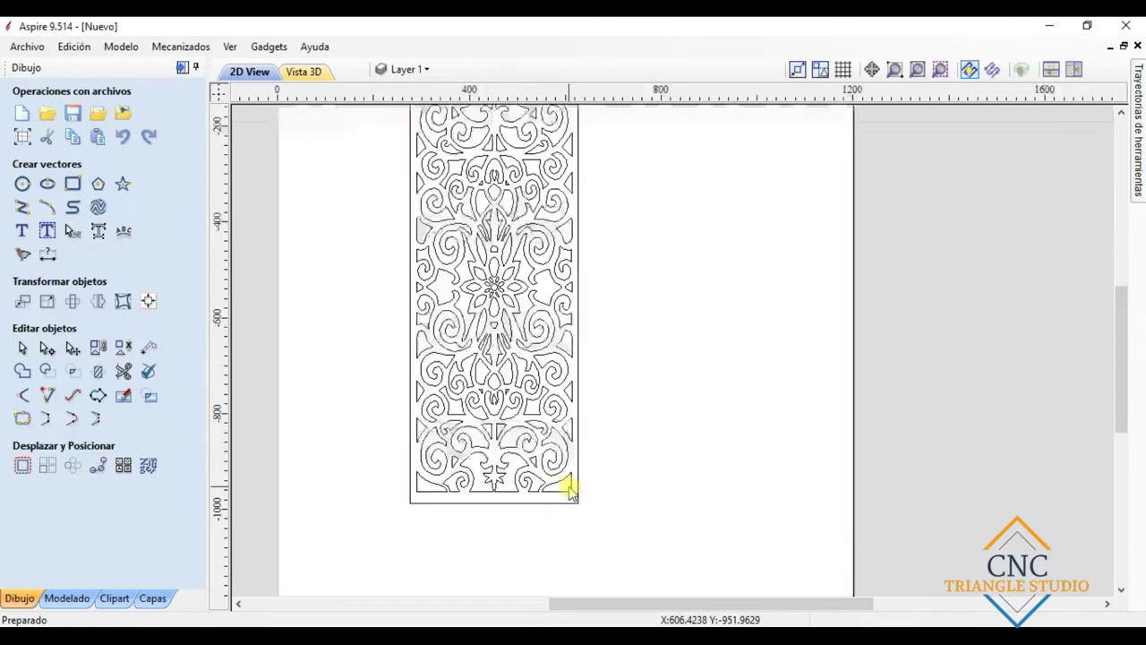
pyautogui.scroll(2, 391, 529)
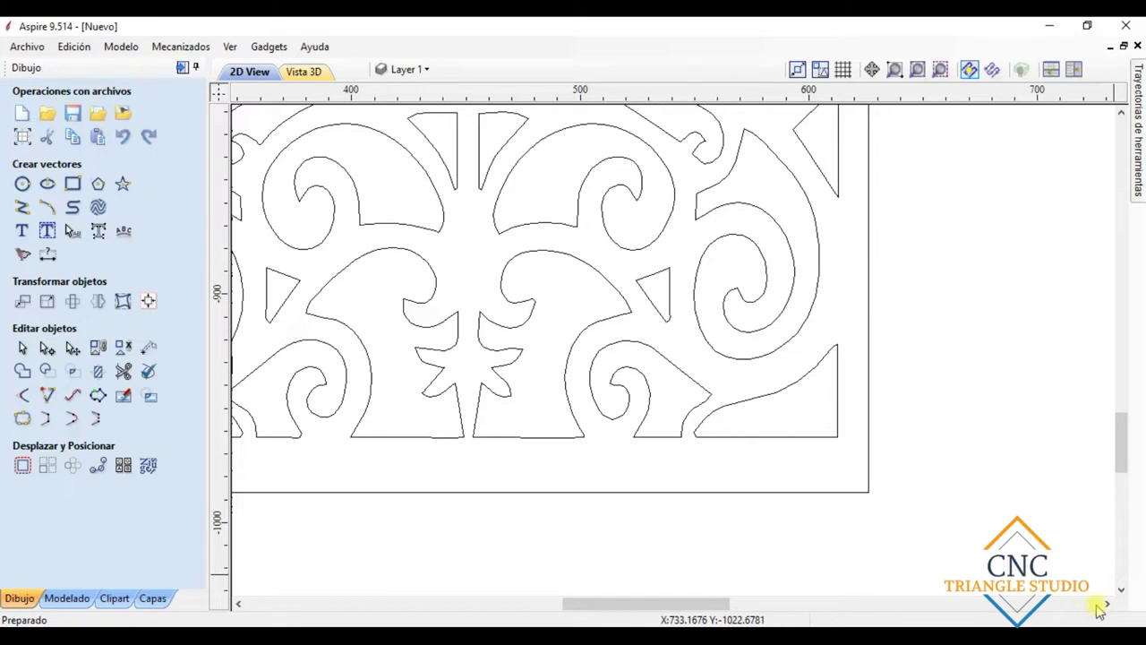
pyautogui.hotkey('alt', 'Tab')
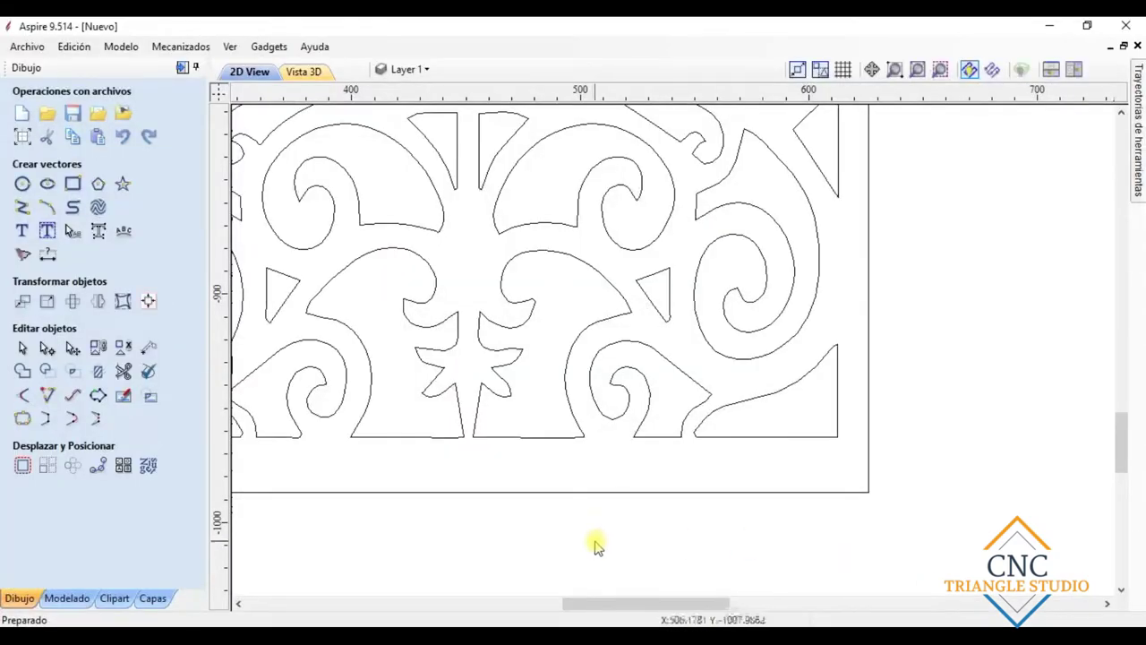
# Step: Draw a vertical guide line 70 mm long downward from the midpoint of the lattice's lower border
pyautogui.scroll(-5, 594, 543)
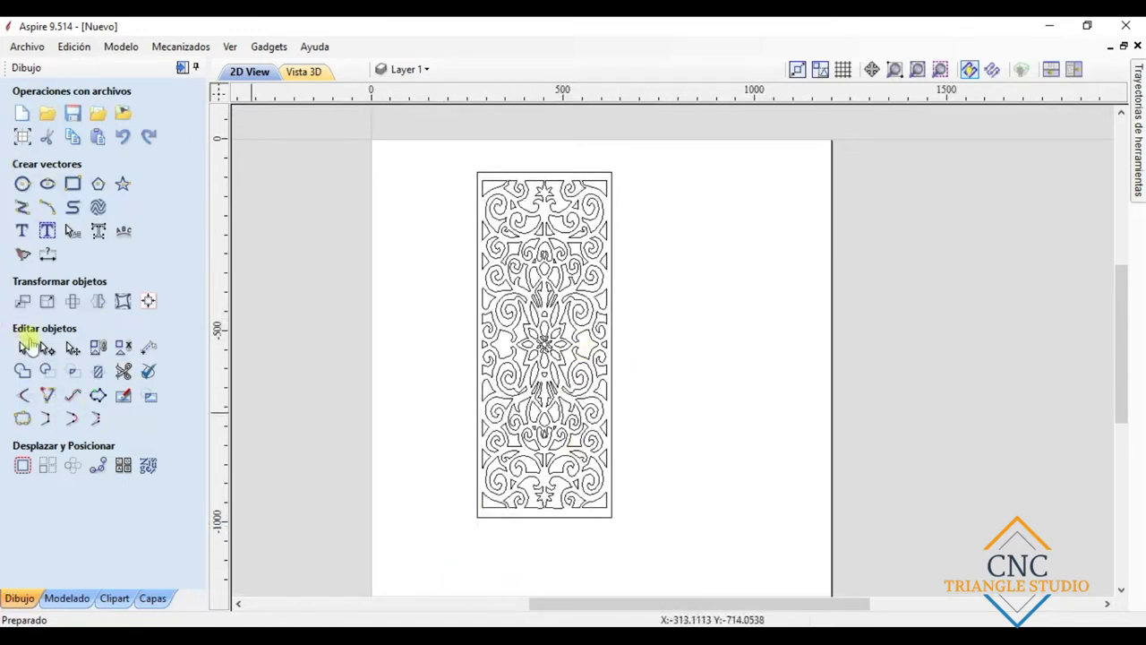
pyautogui.click(25, 212)
pyautogui.scroll(3, 544, 526)
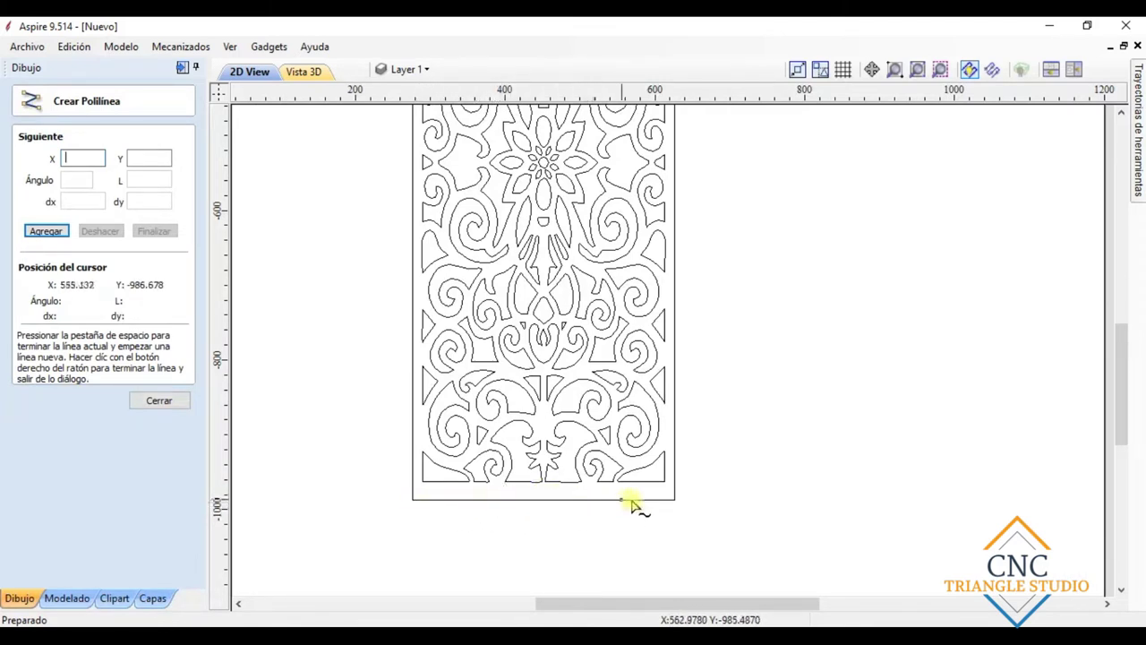
pyautogui.click(546, 500)
pyautogui.click(544, 553)
pyautogui.rightClick(547, 576)
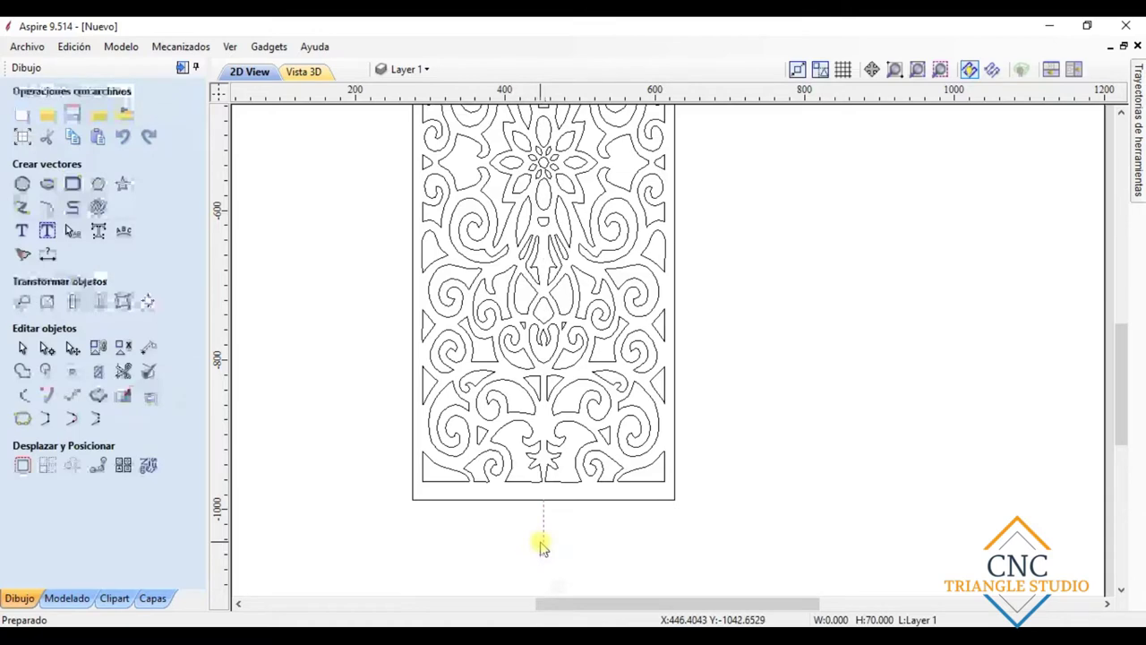
pyautogui.scroll(4, 540, 543)
pyautogui.scroll(-3, 376, 527)
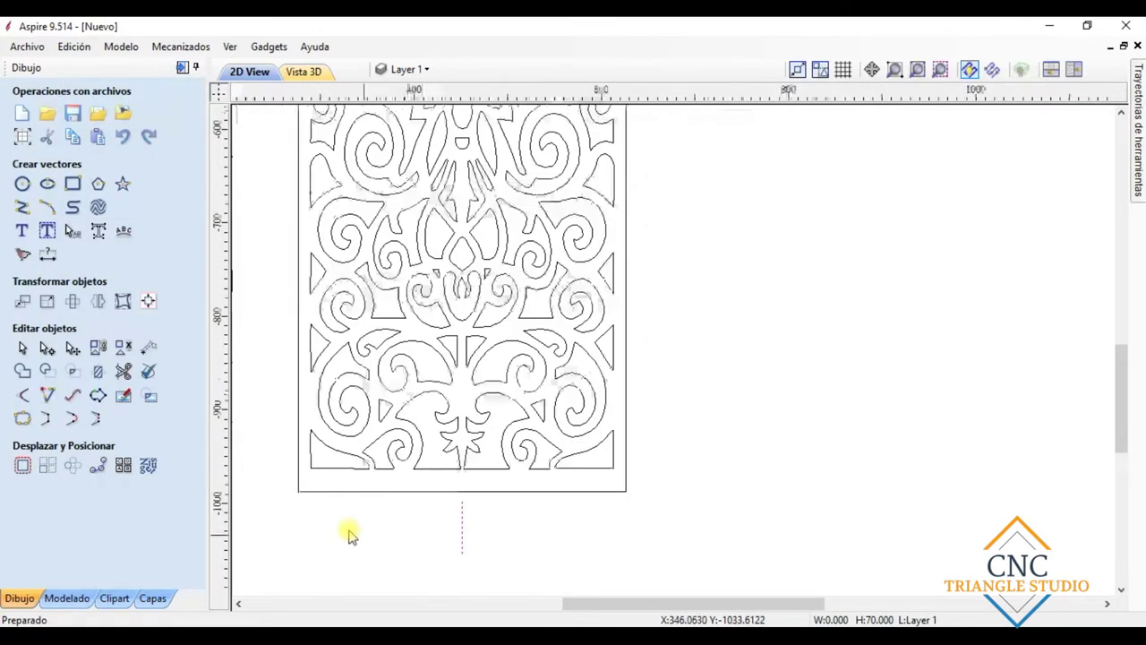
pyautogui.scroll(1, 302, 499)
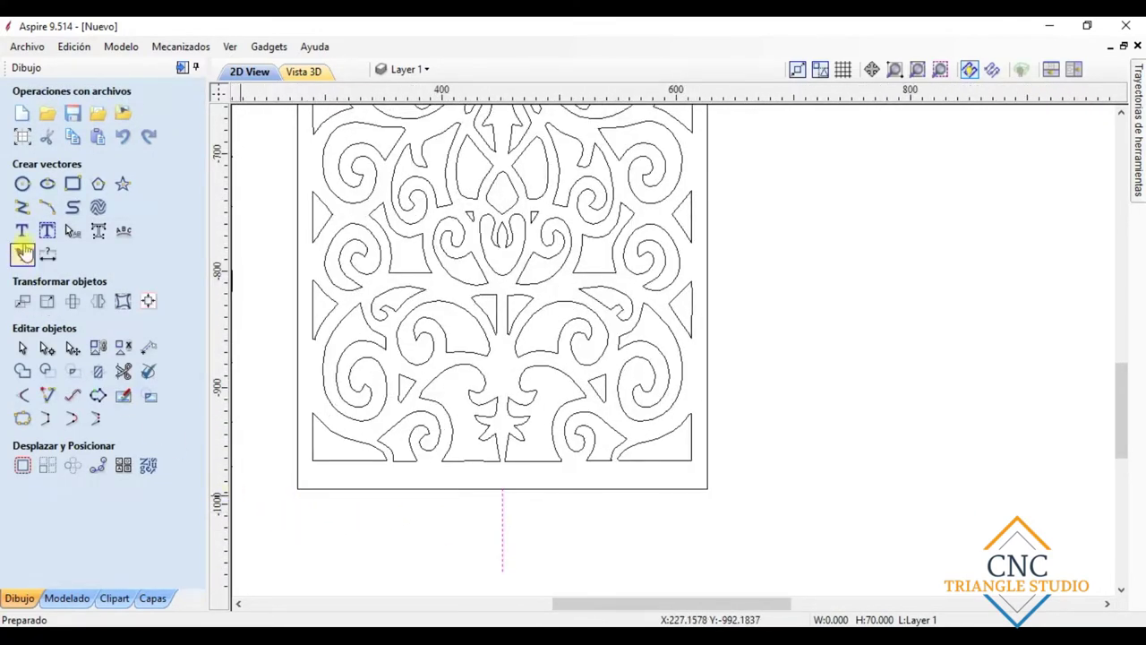
# Step: Draw a horizontal line about 169 mm long along the lower border and centre it on the vertical guide line
pyautogui.click(22, 207)
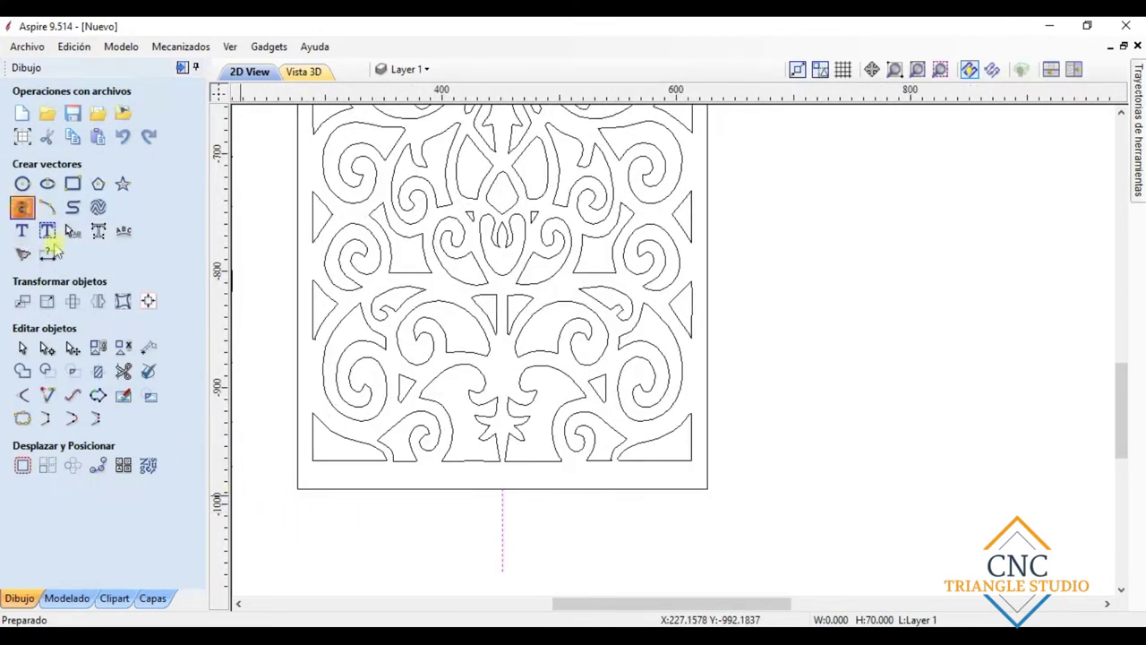
pyautogui.click(408, 489)
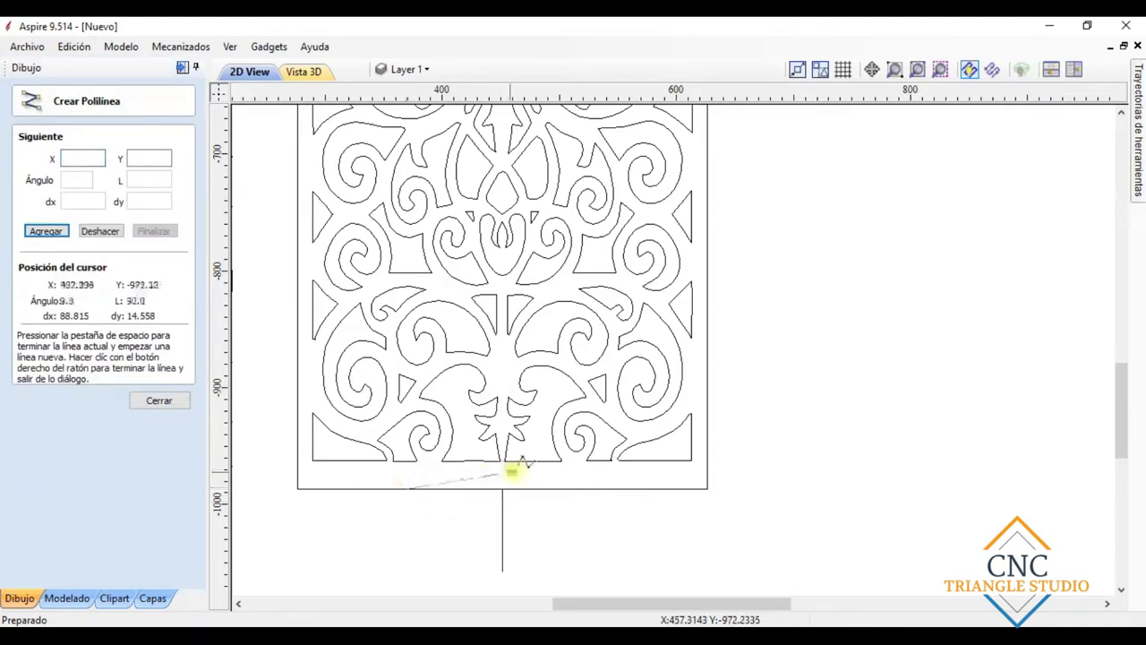
pyautogui.click(603, 489)
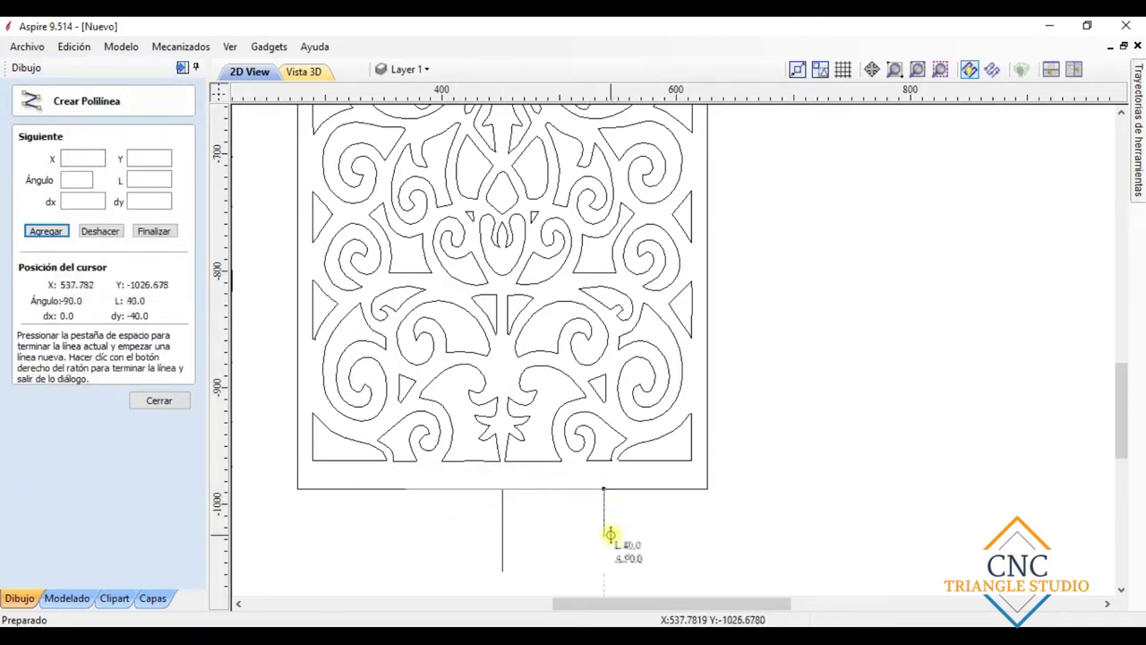
pyautogui.rightClick(610, 535)
pyautogui.click(508, 488)
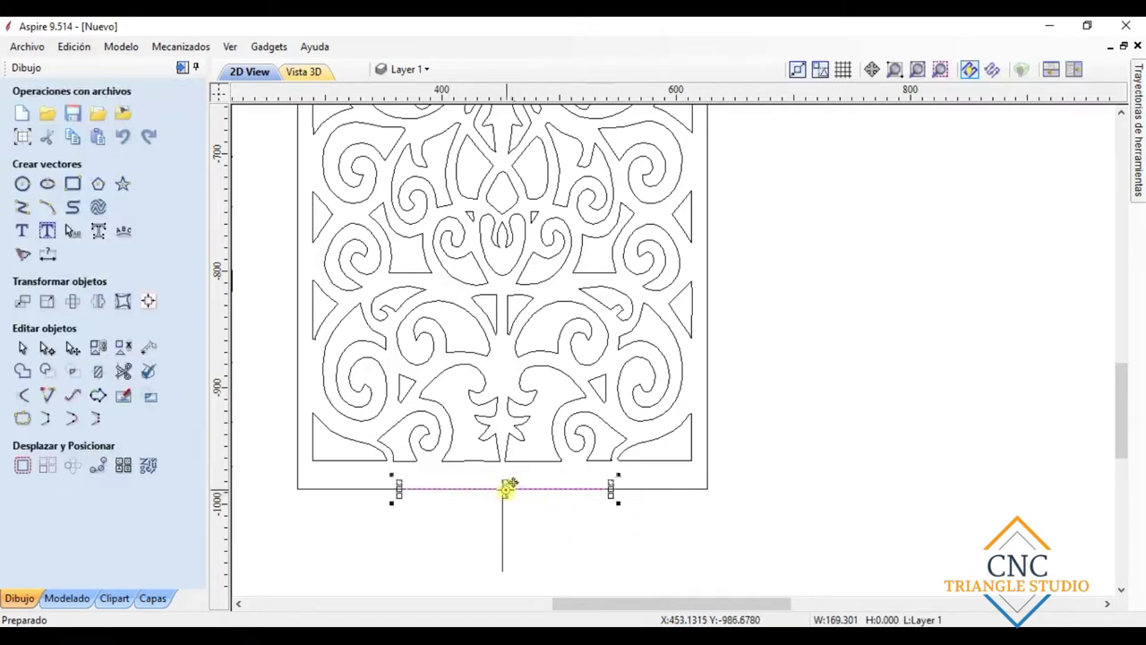
pyautogui.moveTo(507, 488); pyautogui.dragTo(503, 489)
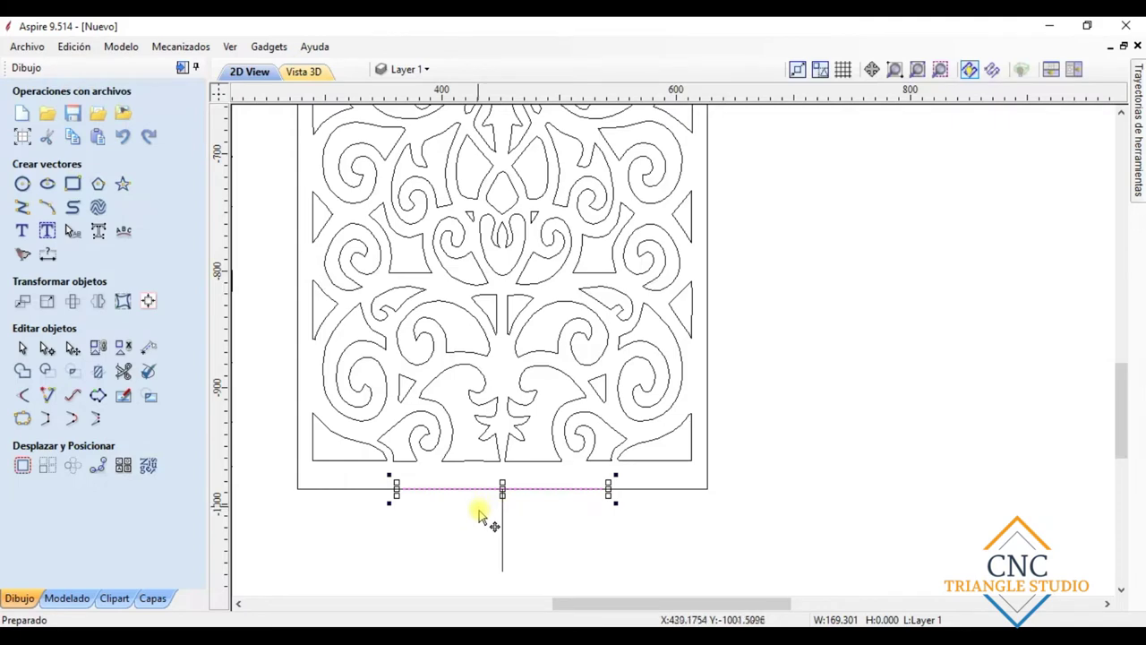
# Step: Shift the vertical guide line slightly downward, just below the lattice's lower border
pyautogui.scroll(1, 481, 515)
pyautogui.click(508, 512)
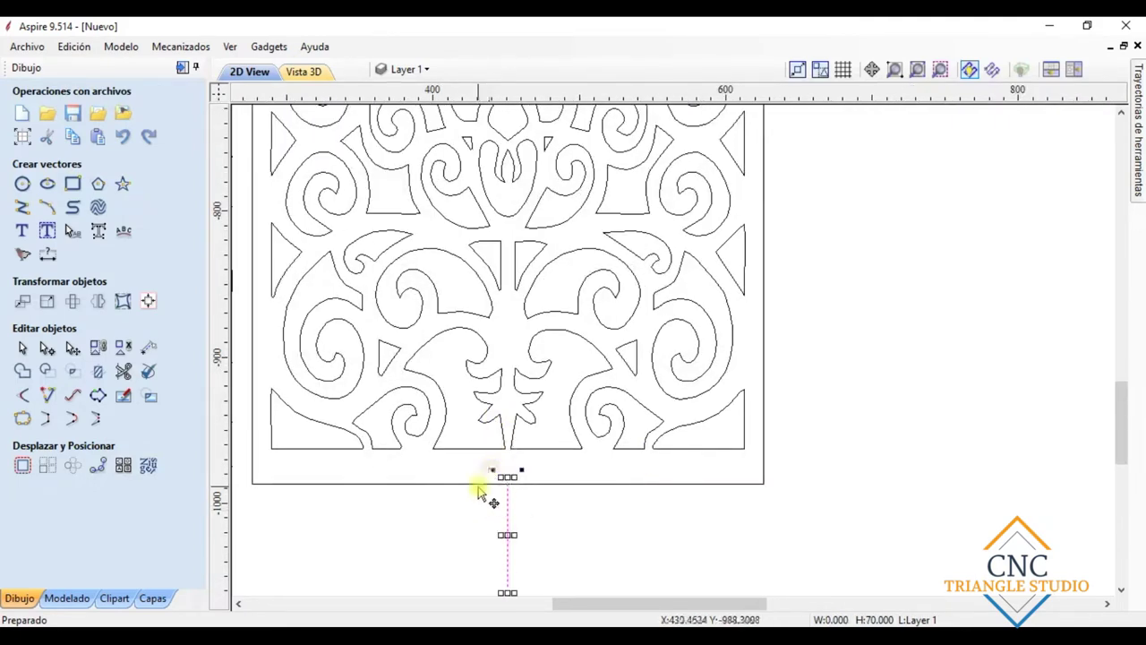
pyautogui.scroll(-3, 504, 468)
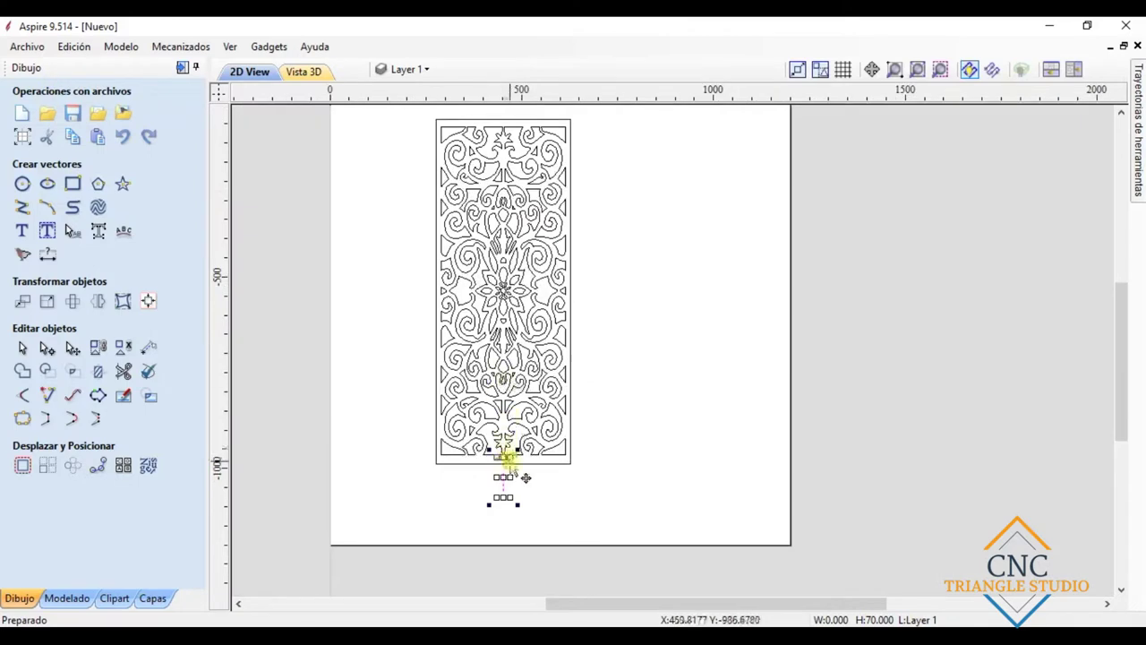
pyautogui.scroll(4, 505, 457)
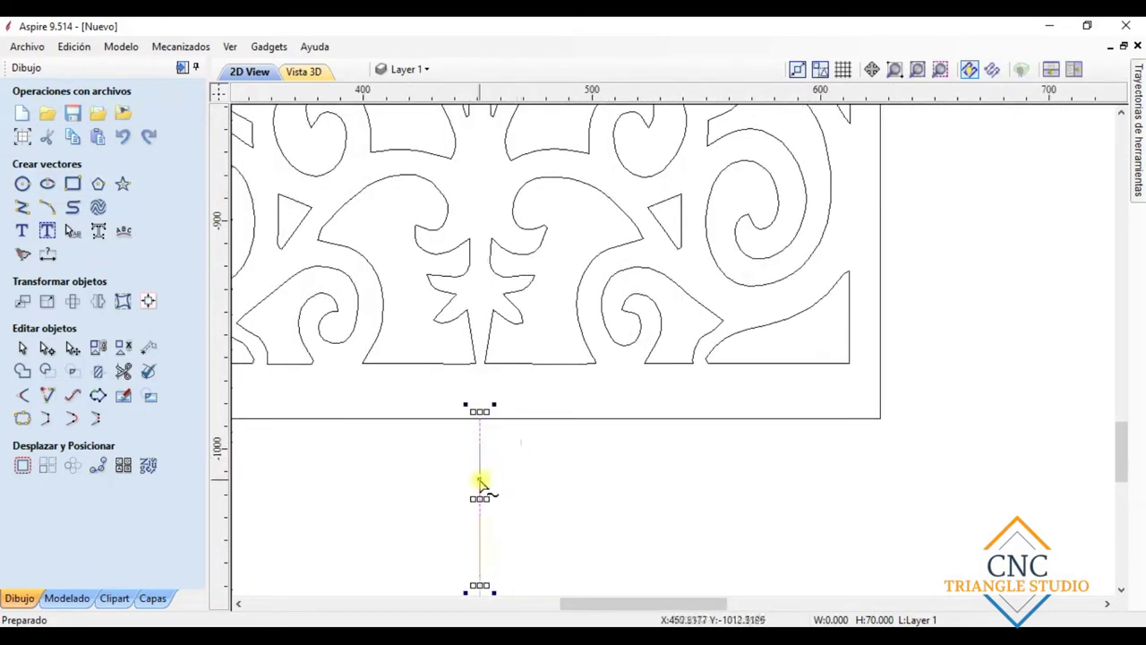
pyautogui.moveTo(485, 459)
pyautogui.mouseDown()
pyautogui.moveTo(479, 419)
pyautogui.moveTo(482, 461)
pyautogui.moveTo(494, 460)
pyautogui.mouseUp()
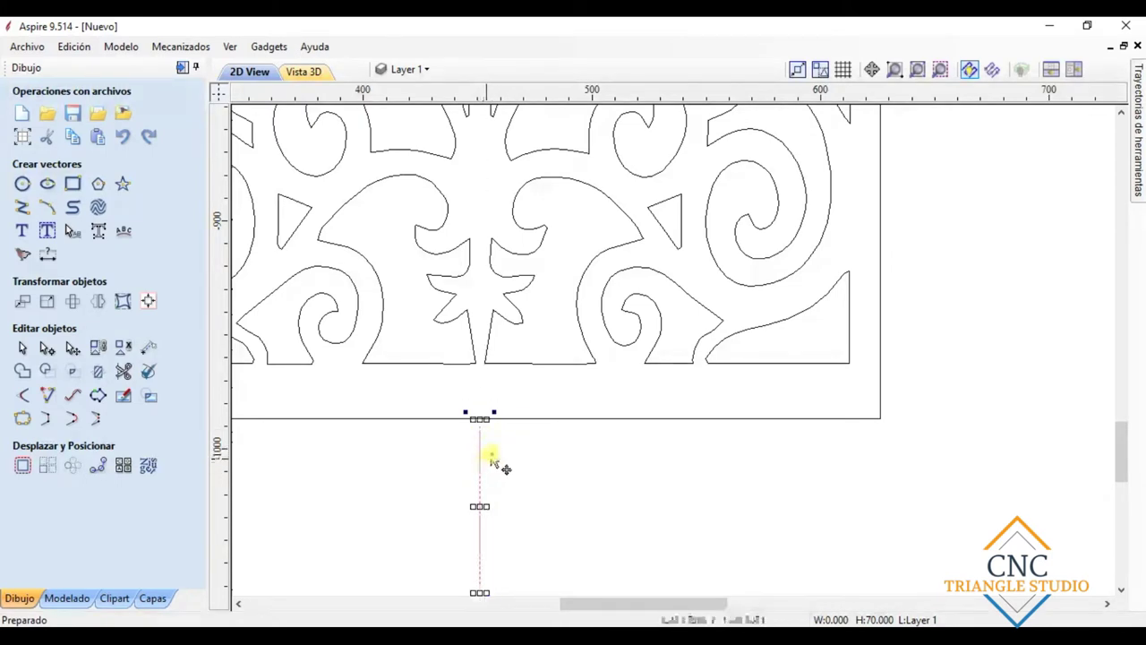
# Step: Reposition the horizontal line along the lower border so its midpoint lines up with the vertical guide line
pyautogui.click(511, 418)
pyautogui.moveTo(507, 418)
pyautogui.mouseDown()
pyautogui.moveTo(512, 427)
pyautogui.moveTo(487, 418)
pyautogui.mouseUp()
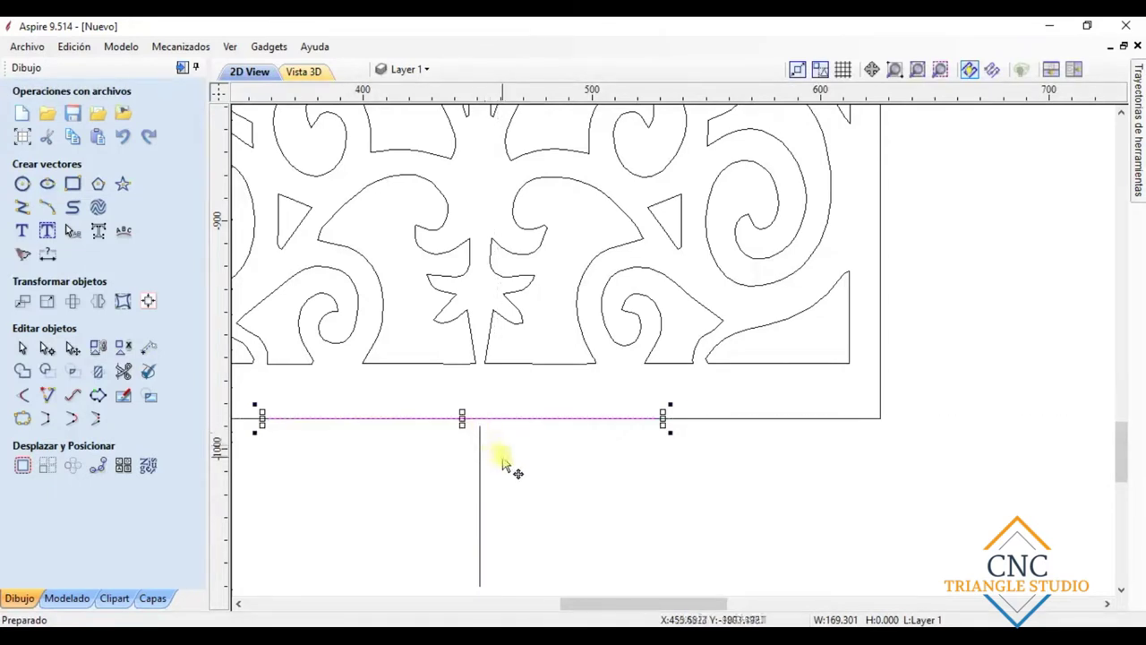
pyautogui.moveTo(466, 417); pyautogui.dragTo(476, 418)
pyautogui.scroll(-3, 507, 471)
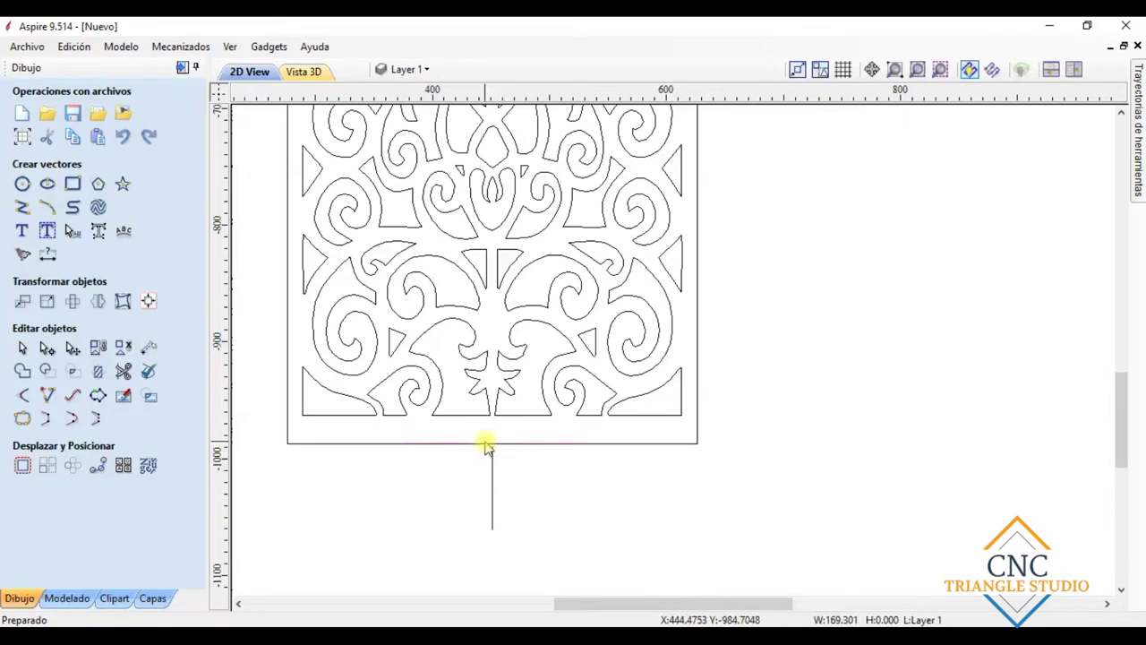
pyautogui.scroll(-1, 475, 465)
pyautogui.scroll(3, 475, 465)
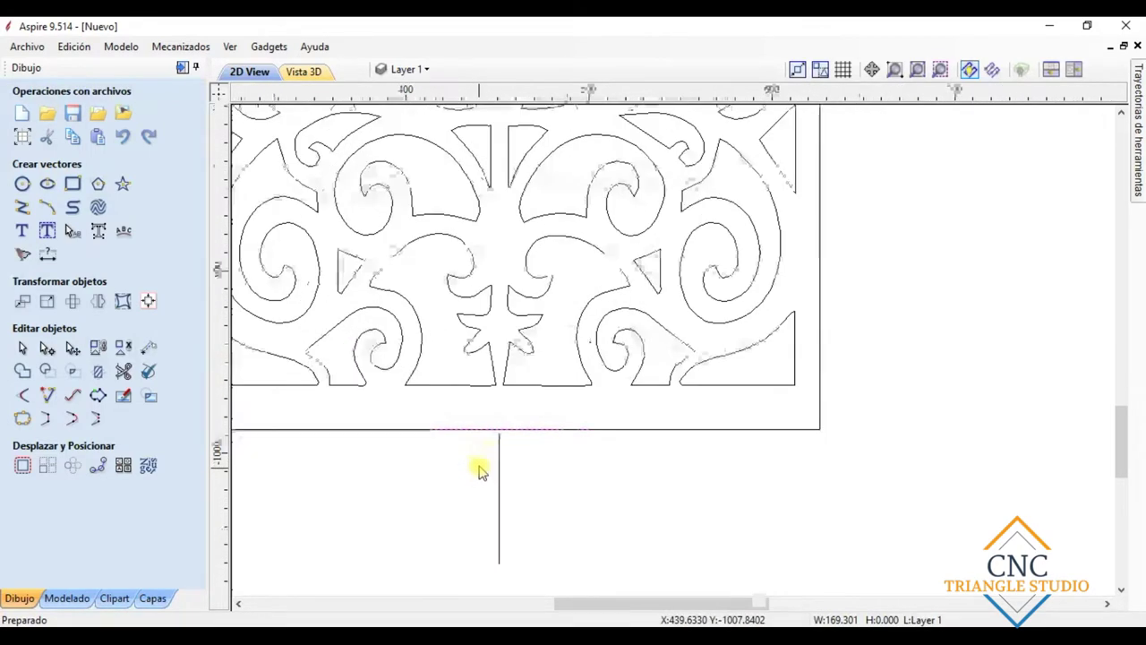
# Step: Move the horizontal line about 11 mm up from the lower border and delete the vertical guide line
pyautogui.press('Up')
pyautogui.press('Up')
pyautogui.press('Up')
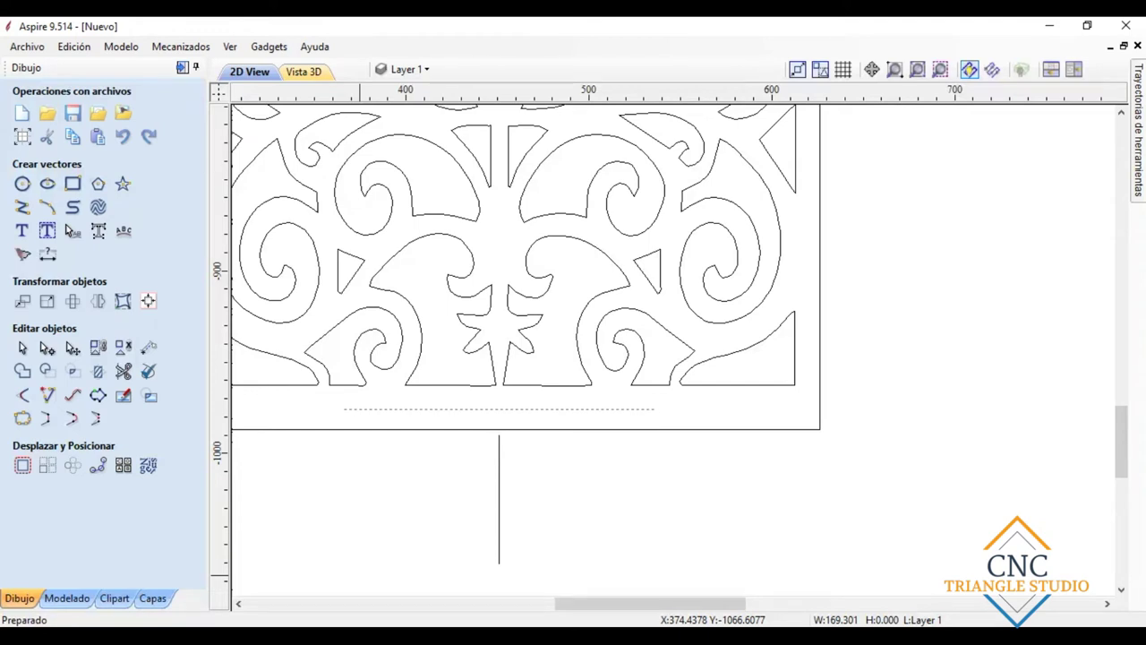
pyautogui.click(499, 473)
pyautogui.press('Delete')
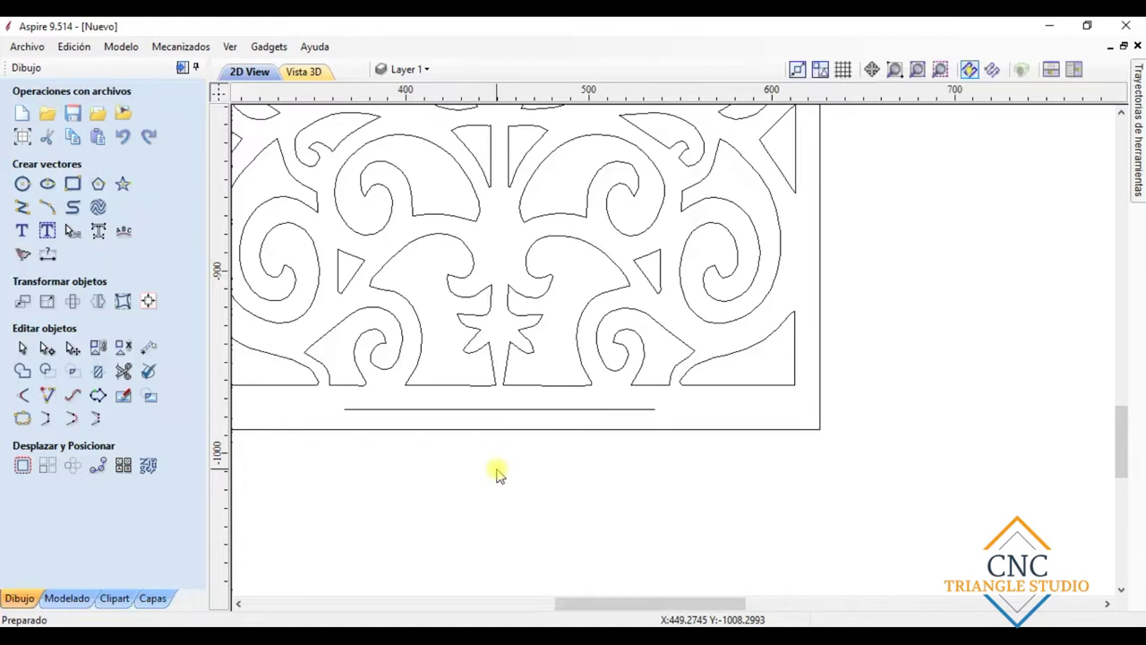
# Step: Measure the vertical distance from the horizontal line's left end to the lower border
pyautogui.click(148, 347)
pyautogui.scroll(3, 367, 415)
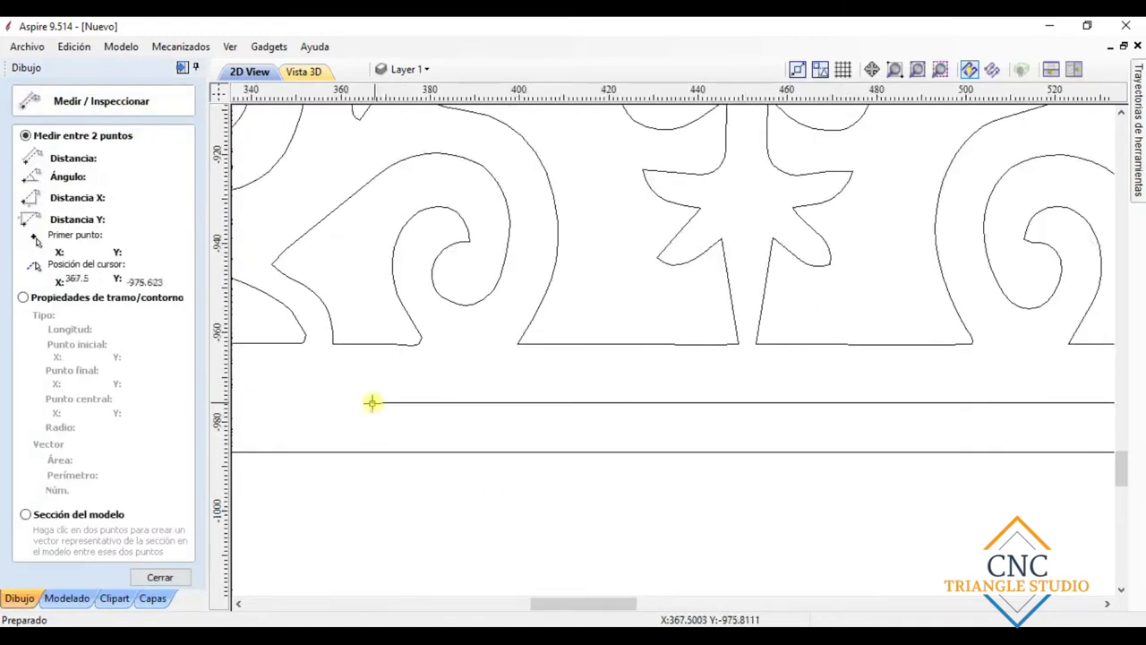
pyautogui.click(370, 402)
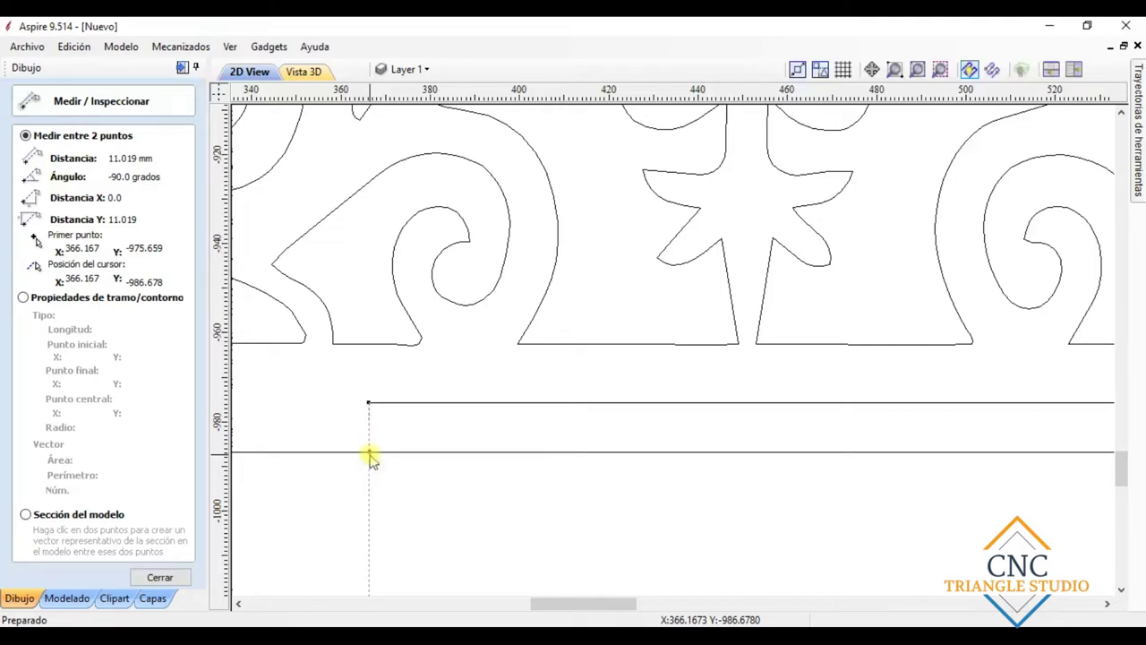
pyautogui.press('Escape')
# Step: Nudge the horizontal line slightly further up, between the lattice openings and the lower border
pyautogui.scroll(-2, 376, 479)
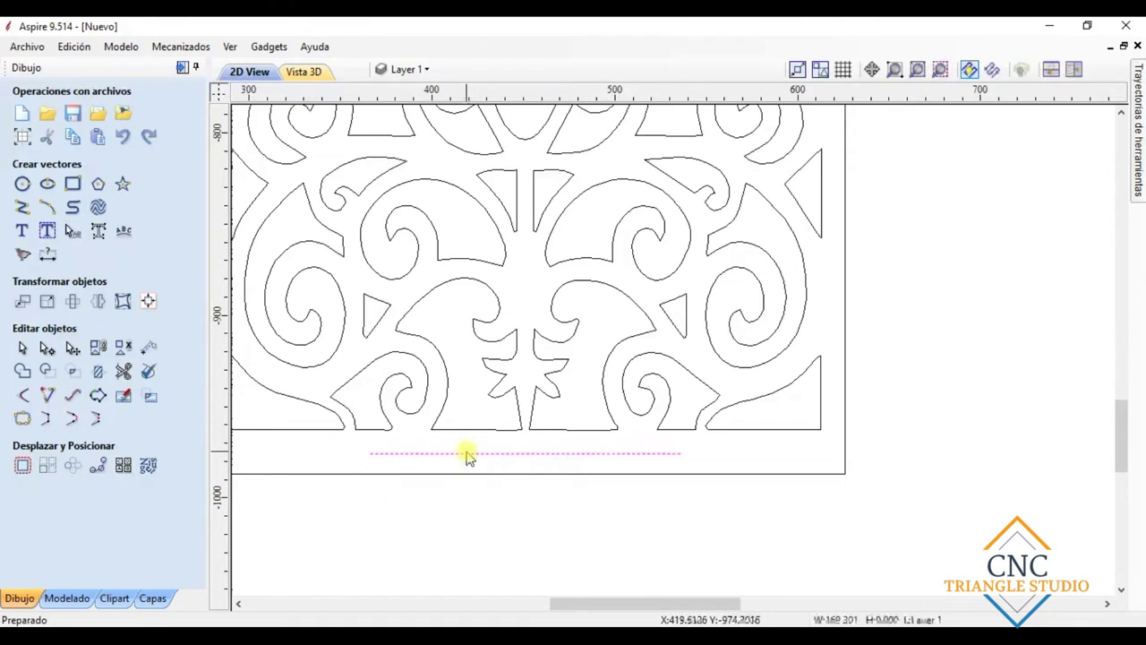
pyautogui.press('Up')
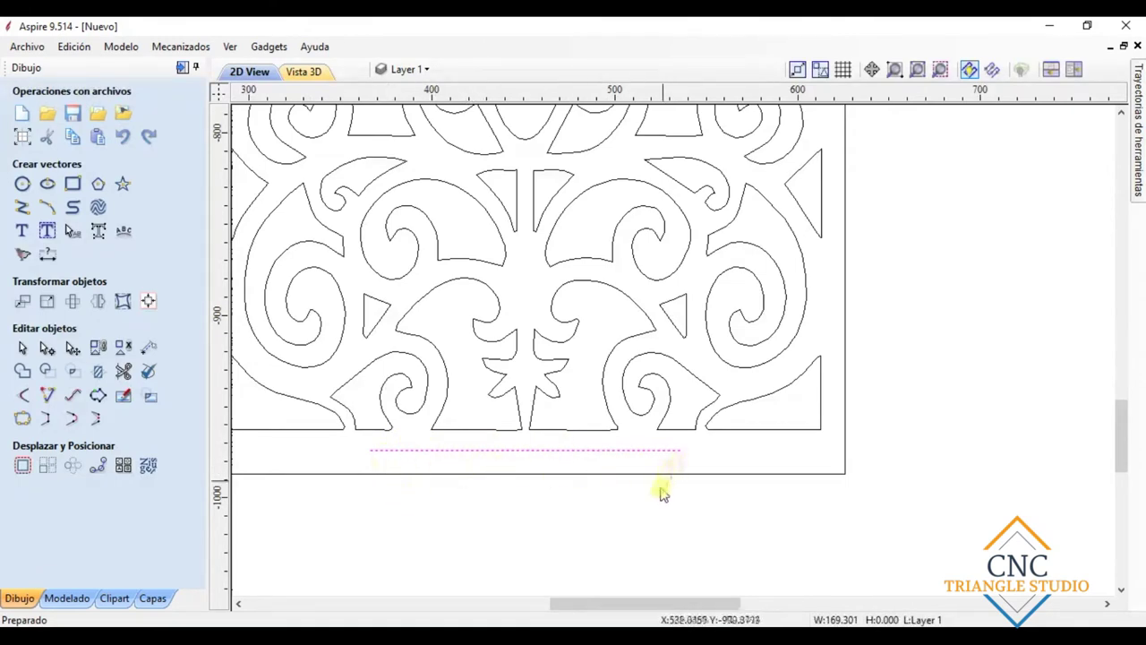
pyautogui.scroll(-2, 525, 504)
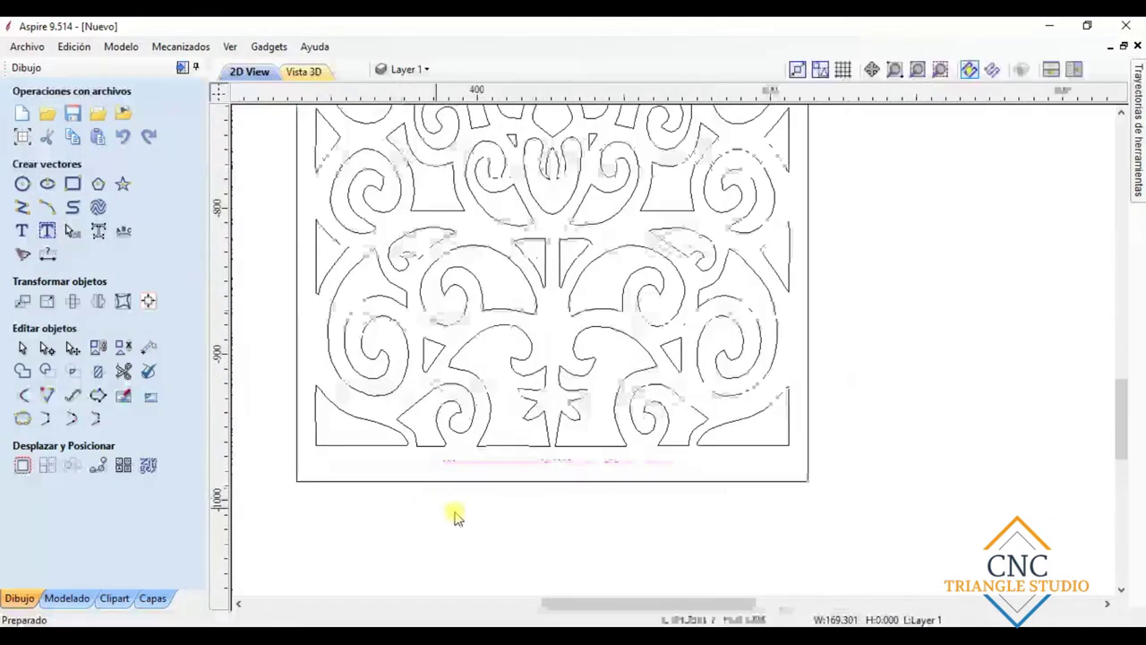
pyautogui.scroll(3, 443, 506)
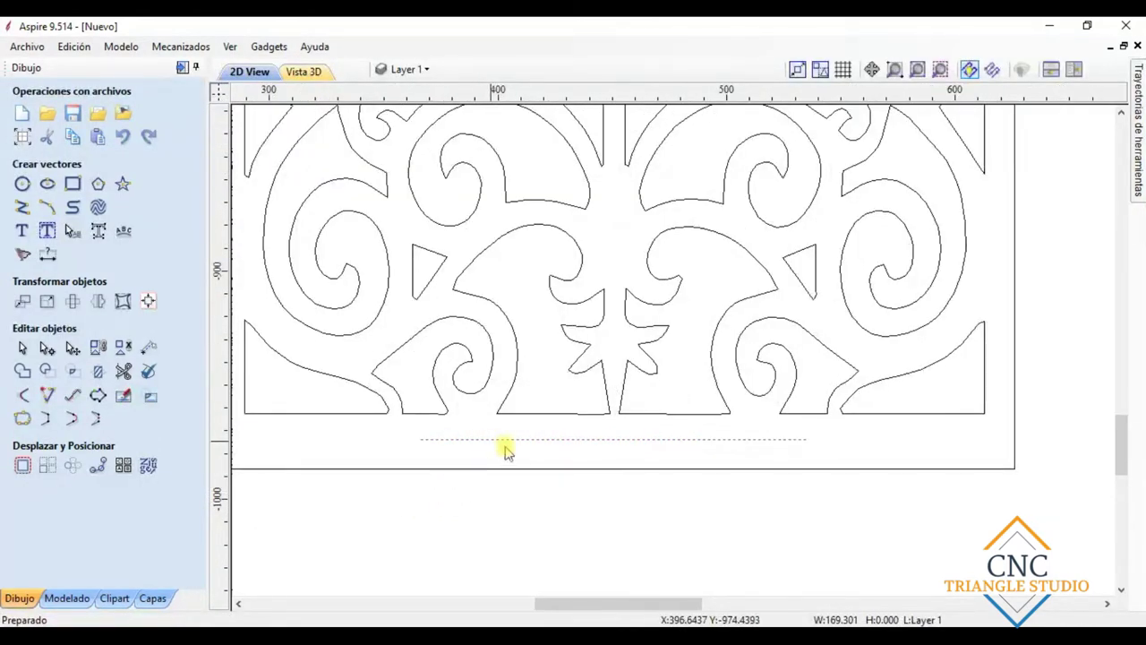
pyautogui.scroll(1, 554, 439)
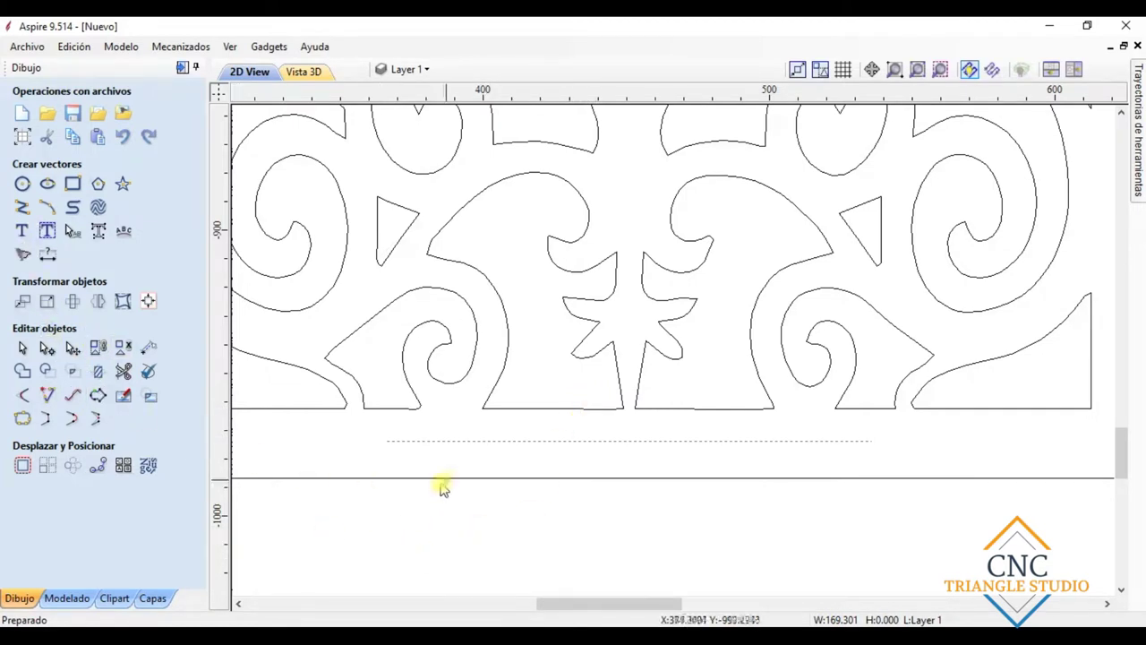
# Step: Draw a vertical line 22 mm long from the horizontal line's left end down across the lower border
pyautogui.click(22, 206)
pyautogui.scroll(2, 372, 512)
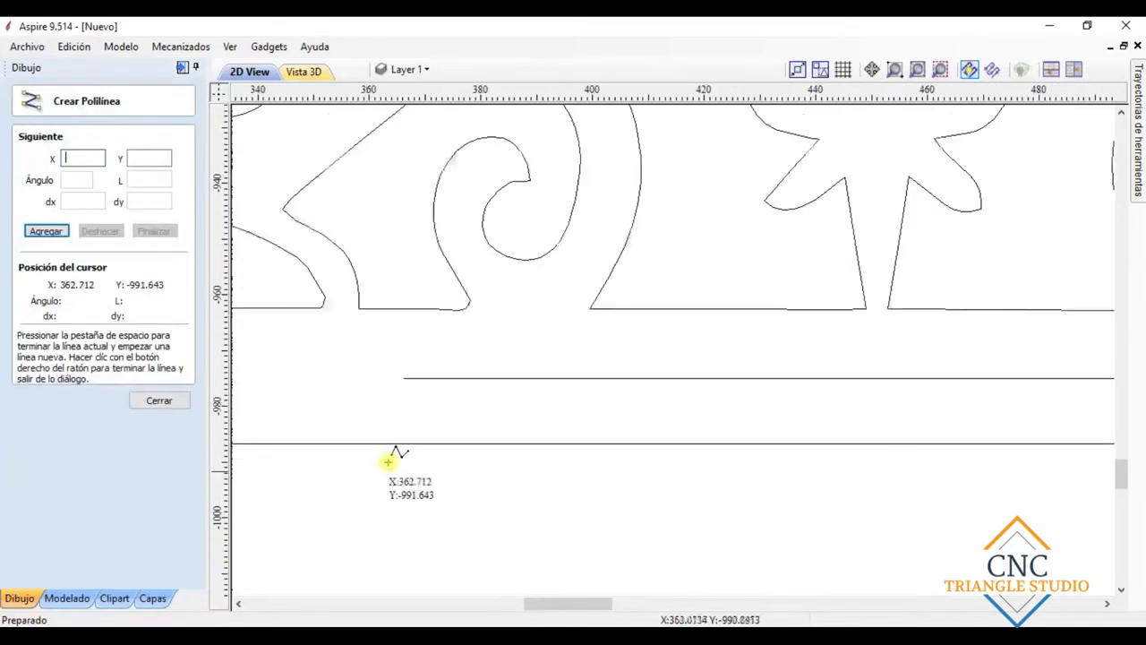
pyautogui.click(403, 377)
pyautogui.click(399, 499)
pyautogui.rightClick(399, 499)
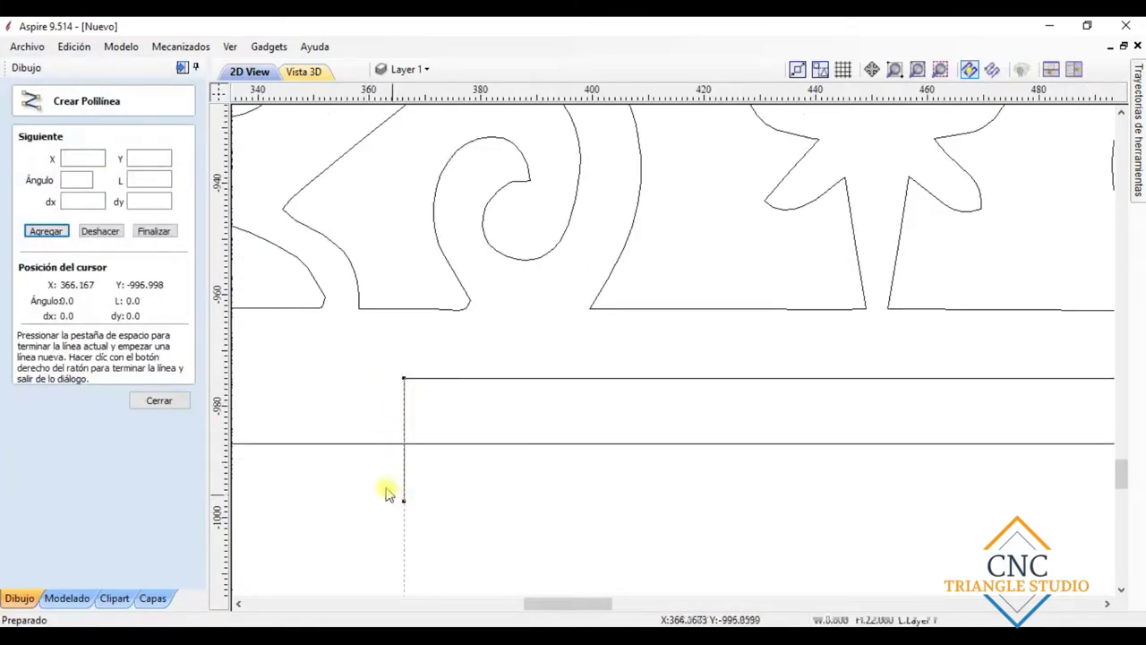
# Step: Draw a vertical line 34 mm long from the horizontal line's right end down across the lower border
pyautogui.click(22, 207)
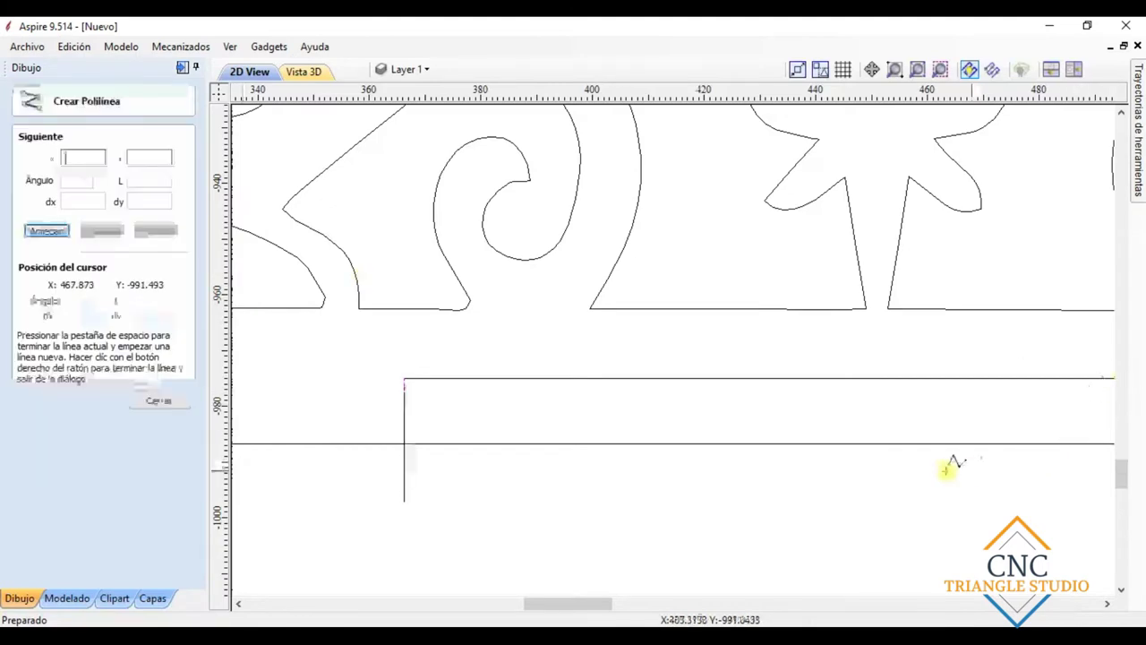
pyautogui.scroll(-4, 1003, 474)
pyautogui.scroll(2, 1088, 448)
pyautogui.click(1068, 431)
pyautogui.click(1068, 527)
pyautogui.rightClick(1068, 527)
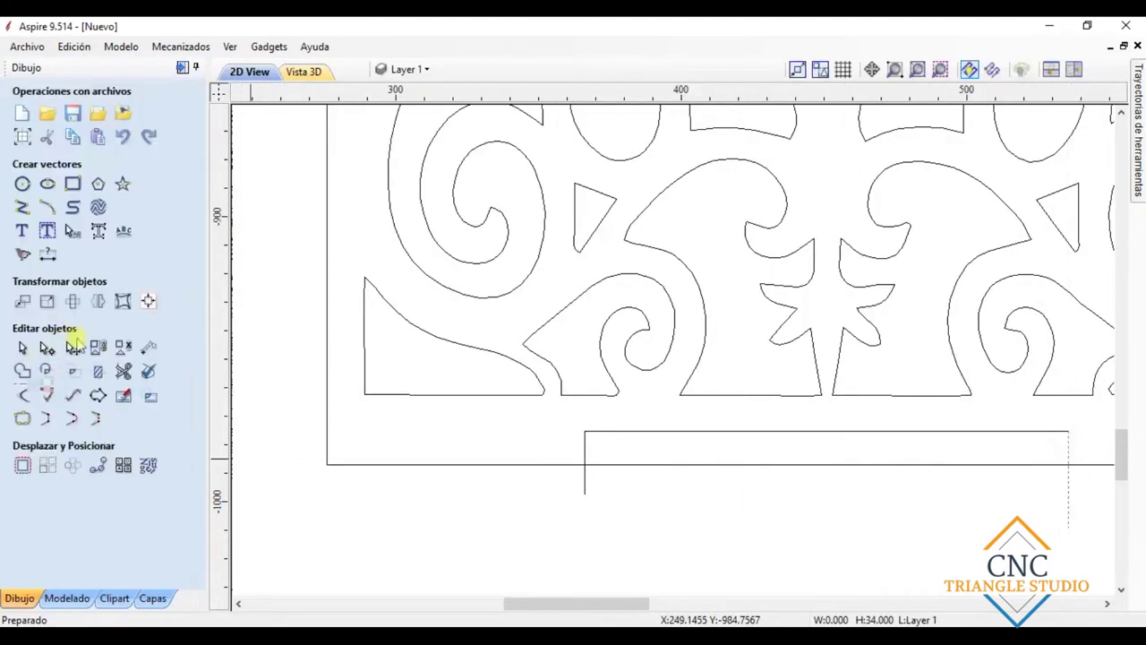
# Step: Trim the border segment between the two vertical lines and their overhanging ends to form a notch in the lower edge
pyautogui.click(150, 376)
pyautogui.scroll(2, 585, 486)
pyautogui.click(594, 415)
pyautogui.click(662, 374)
pyautogui.scroll(-5, 768, 534)
pyautogui.scroll(2, 965, 532)
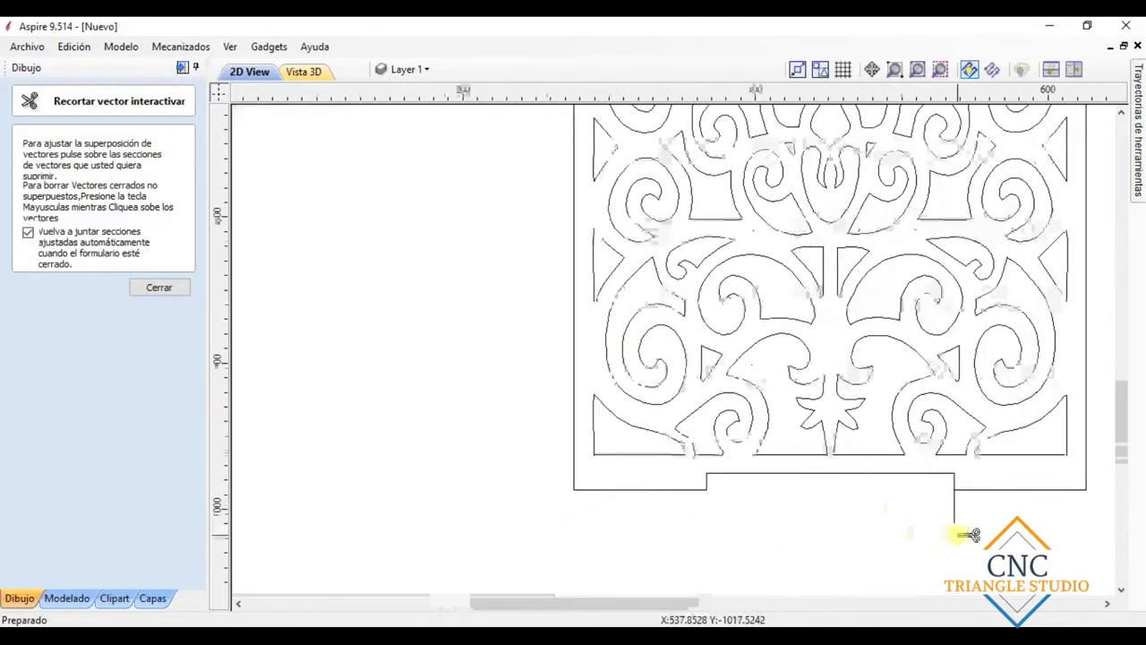
pyautogui.scroll(-6, 952, 511)
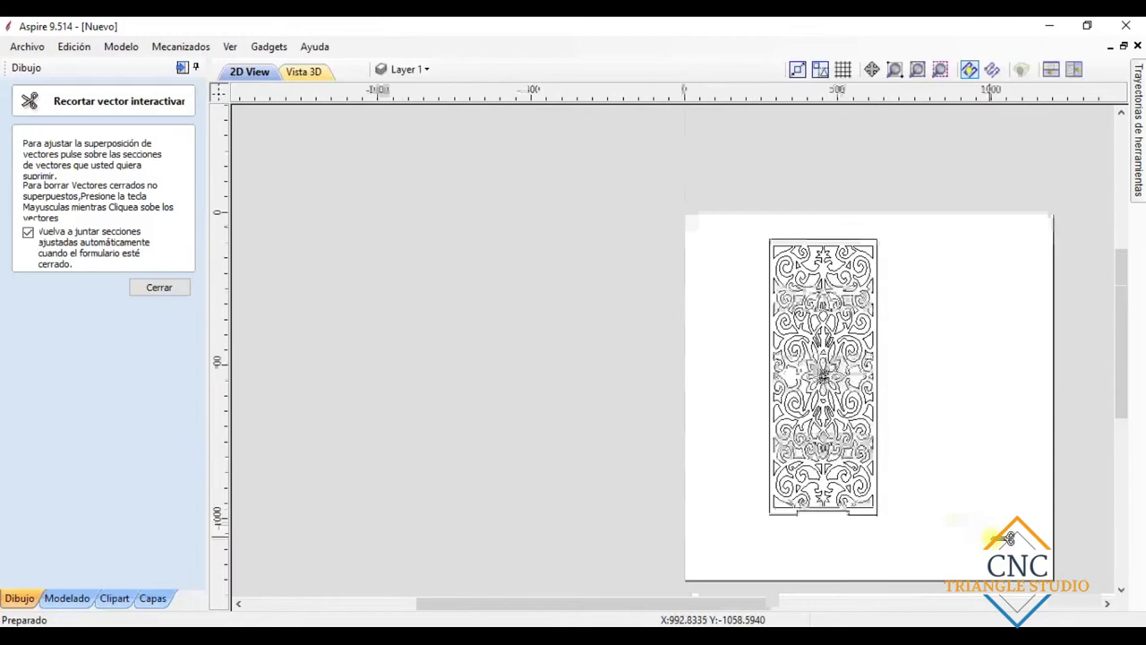
pyautogui.scroll(2, 955, 532)
pyautogui.press('Escape')
# Step: Select all vectors of the notched lattice panel together
pyautogui.scroll(-2, 910, 534)
pyautogui.moveTo(905, 530); pyautogui.dragTo(554, 225)
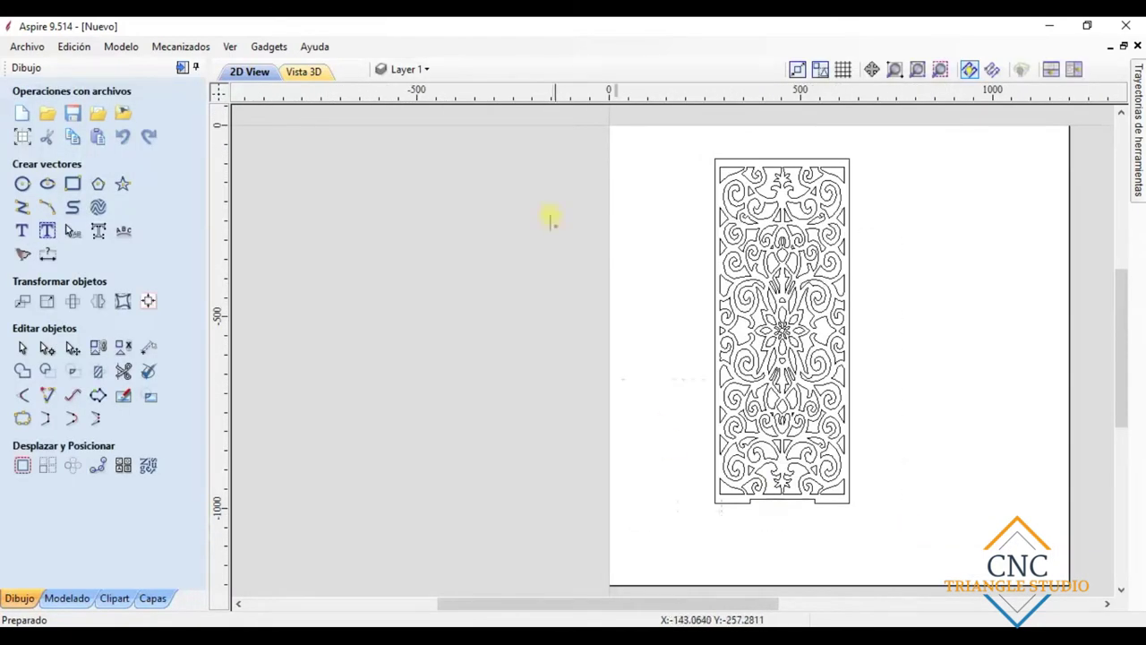
pyautogui.moveTo(621, 154); pyautogui.dragTo(655, 144)
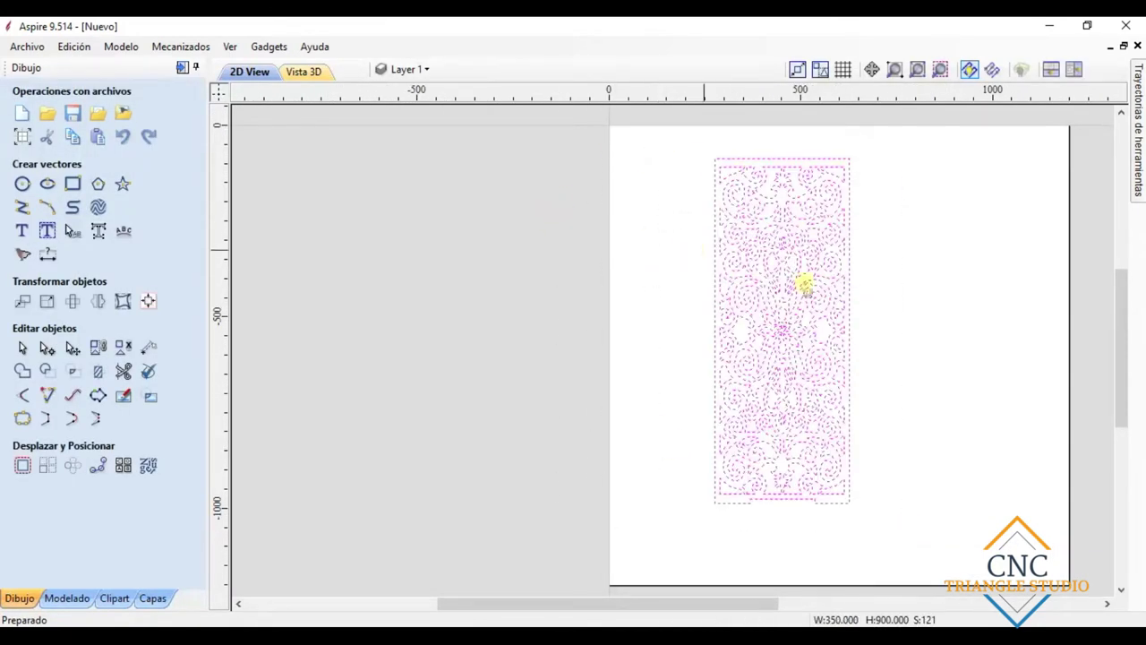
pyautogui.scroll(-2, 698, 251)
pyautogui.scroll(1, 988, 417)
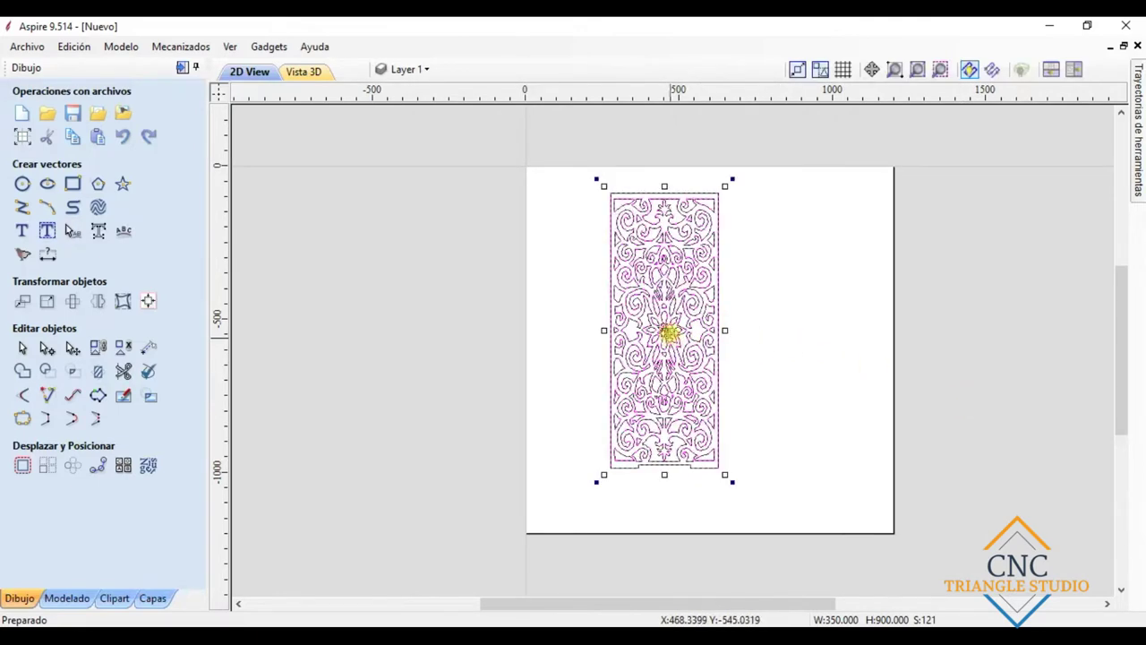
# Step: Place a duplicate of the notched lattice panel beside the original and delete that duplicate
pyautogui.moveTo(678, 345); pyautogui.dragTo(807, 320)
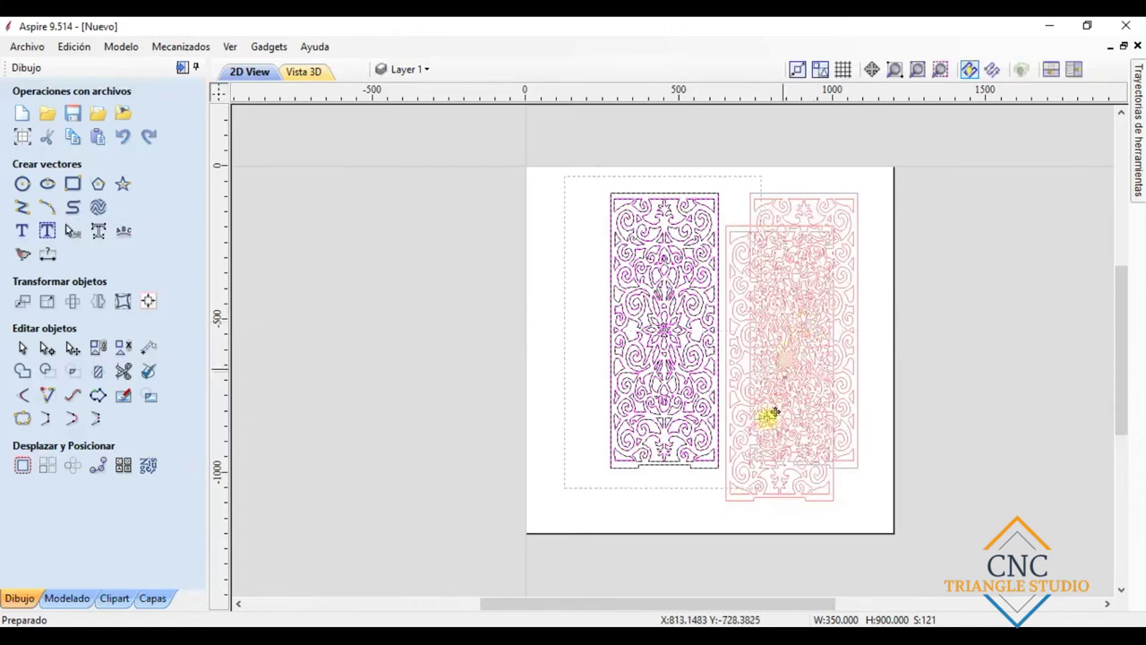
pyautogui.click(880, 506)
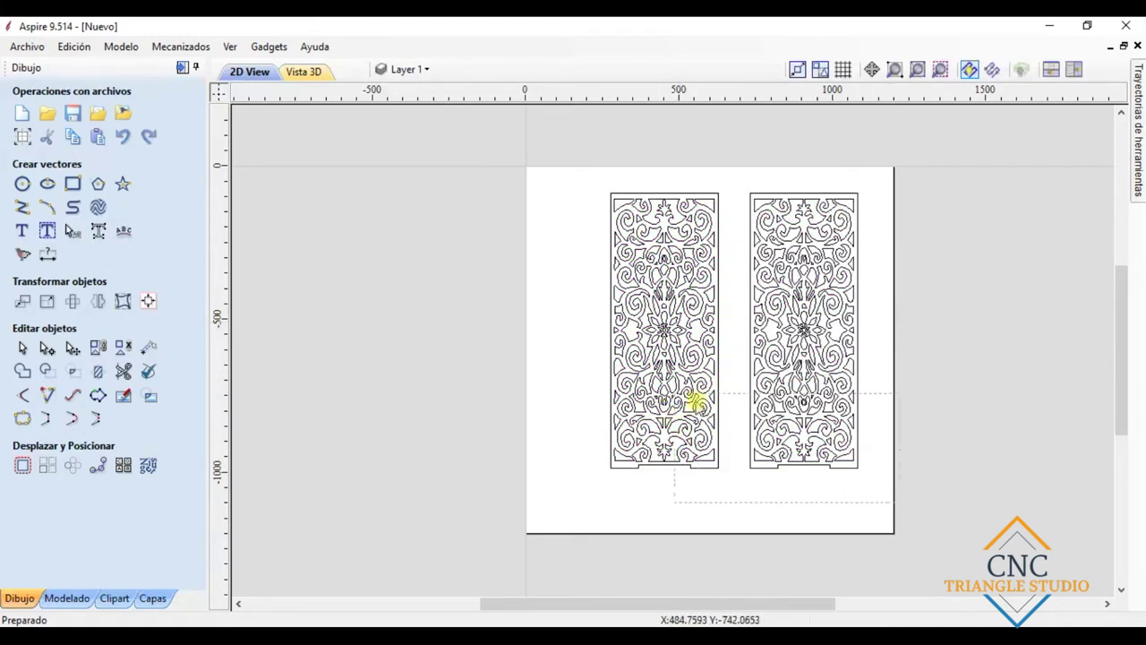
pyautogui.click(751, 194)
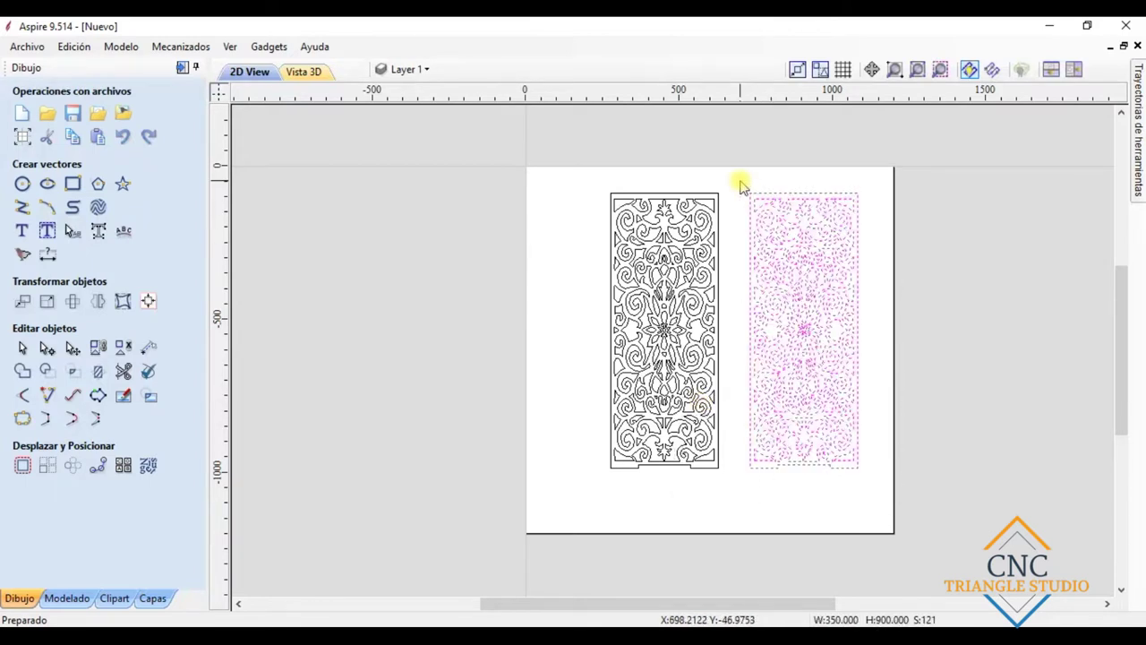
pyautogui.press('Delete')
# Step: Select the whole notched panel and set up an array copy of 1 row and 4 columns
pyautogui.moveTo(593, 171); pyautogui.dragTo(735, 496)
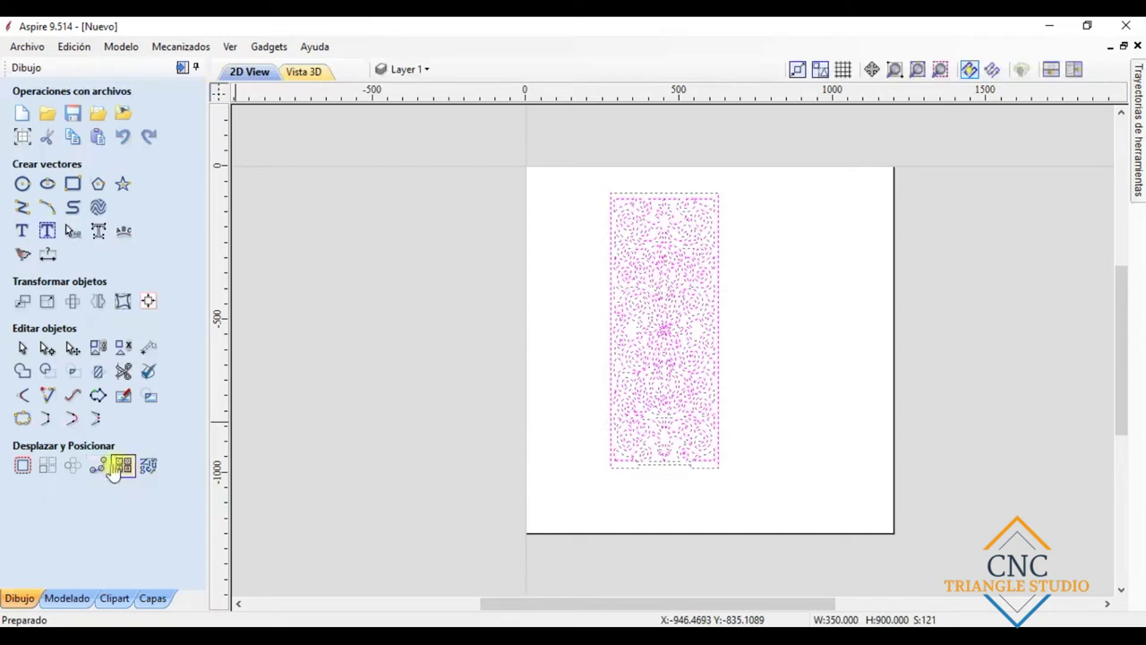
pyautogui.click(48, 466)
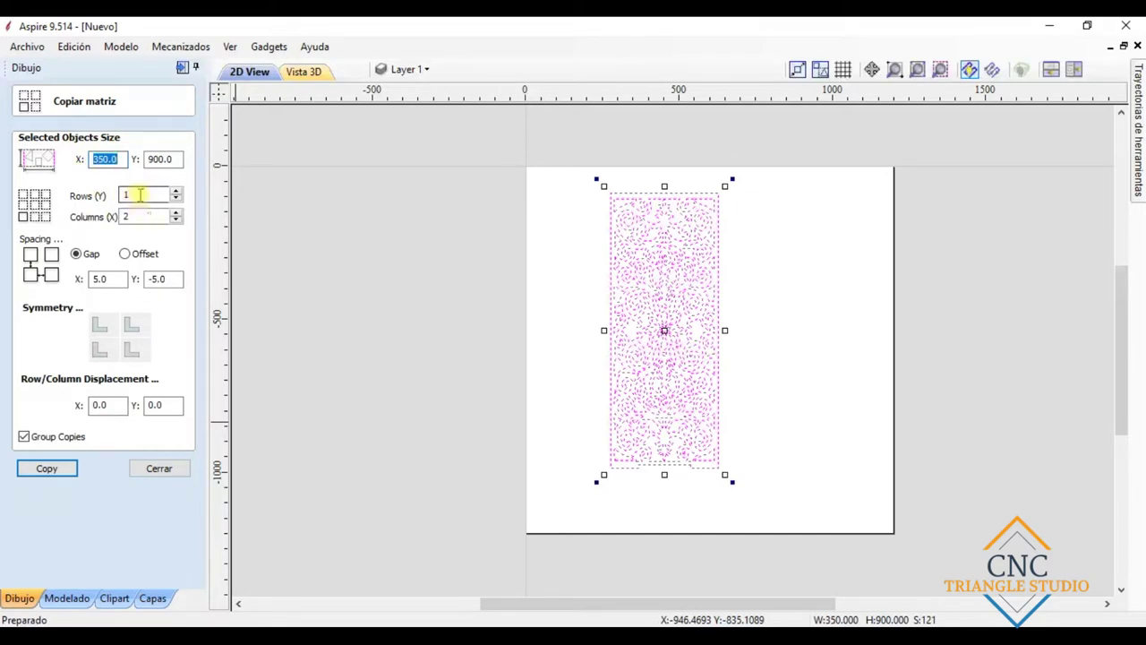
pyautogui.doubleClick(134, 216)
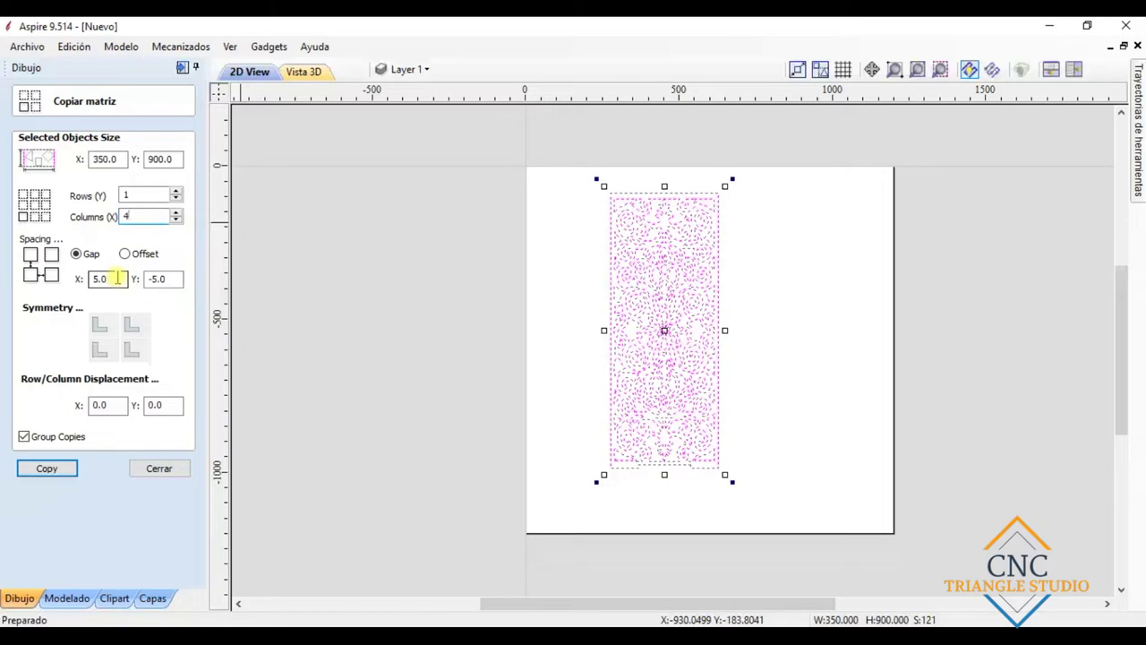
# Step: Try the array copy with gaps of X 5 and Y -5 mm and undo it
pyautogui.click(47, 469)
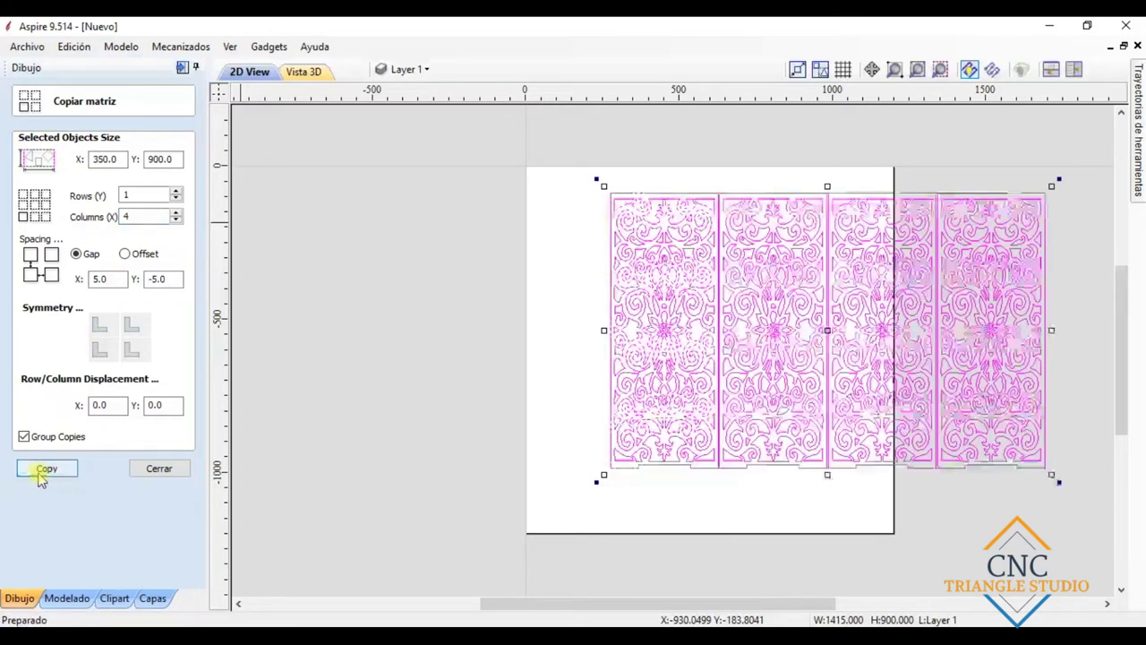
pyautogui.hotkey('ctrl', 'z')
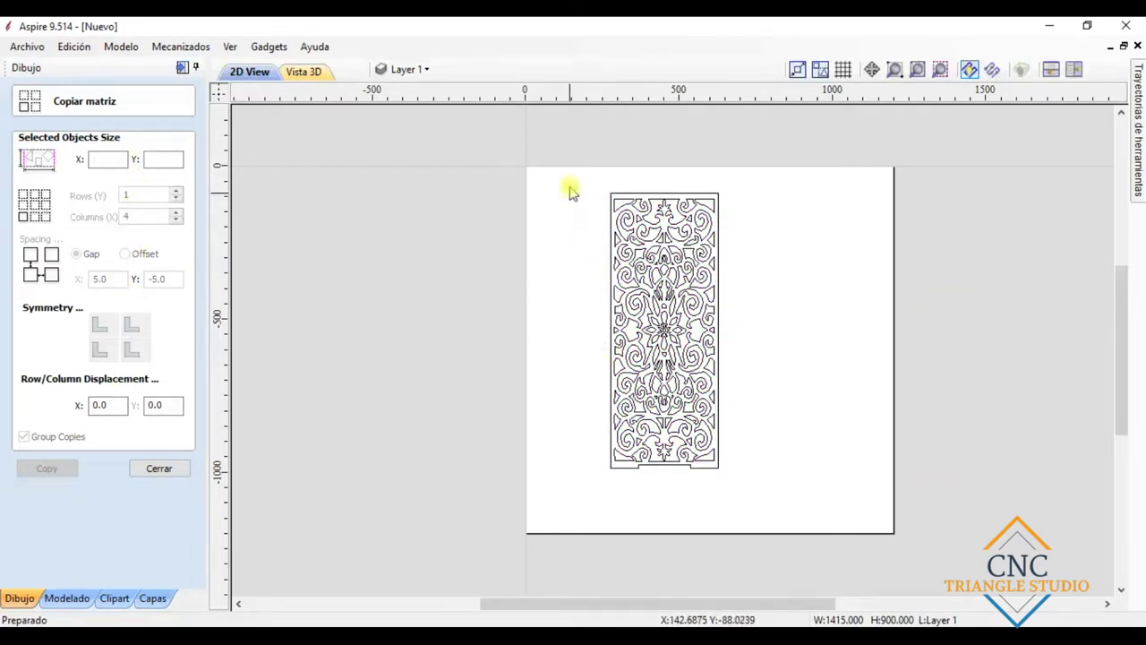
# Step: Array the panel into 1 row of 4 columns with gaps of X 8 and Y -8 mm
pyautogui.click(665, 452)
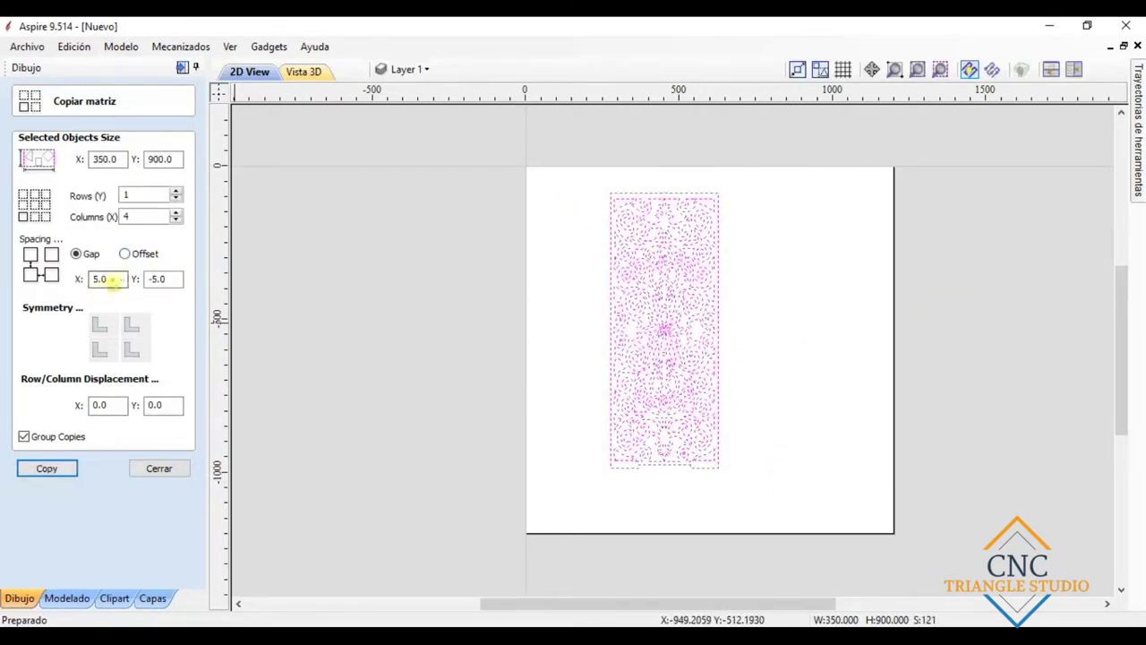
pyautogui.doubleClick(101, 279)
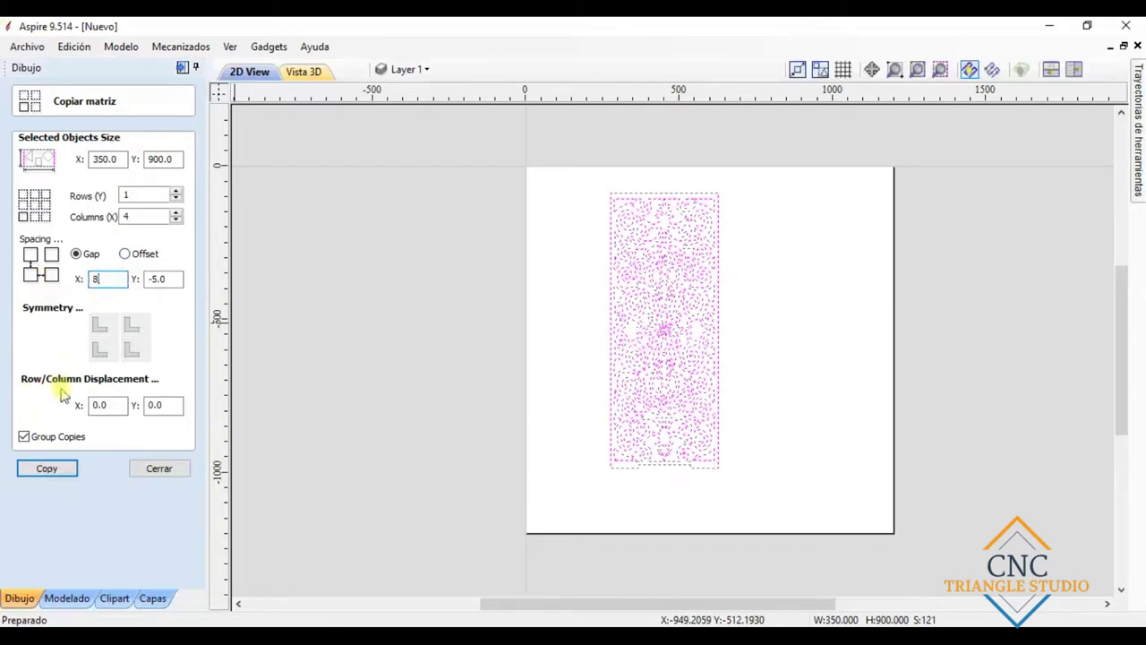
pyautogui.doubleClick(162, 278)
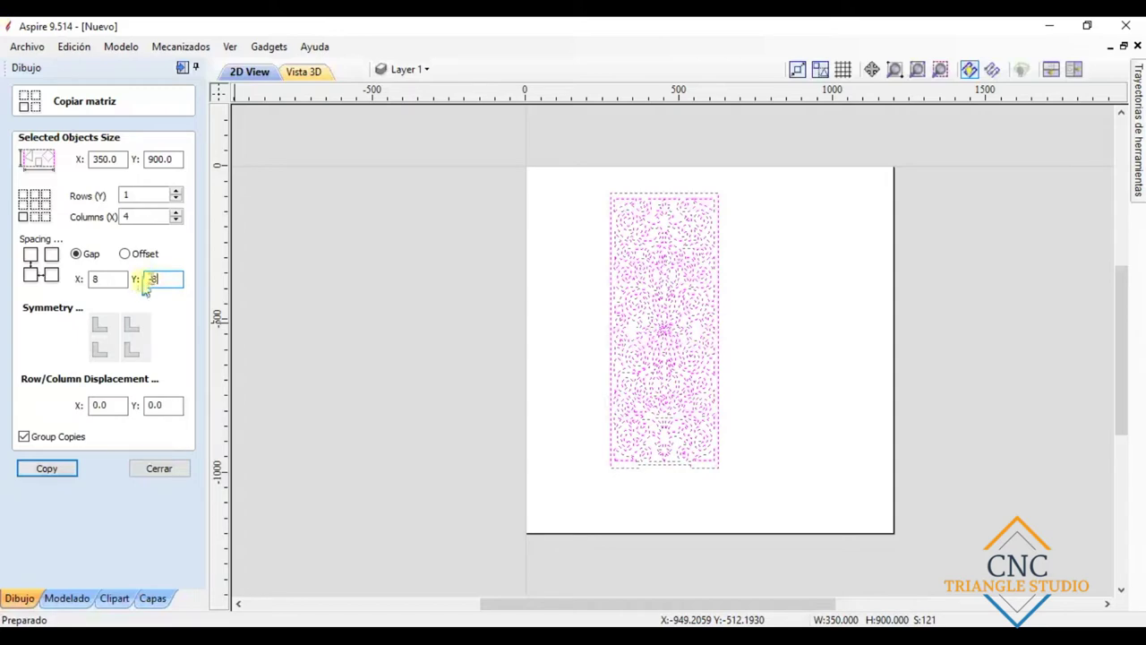
pyautogui.press('Tab')
pyautogui.click(44, 469)
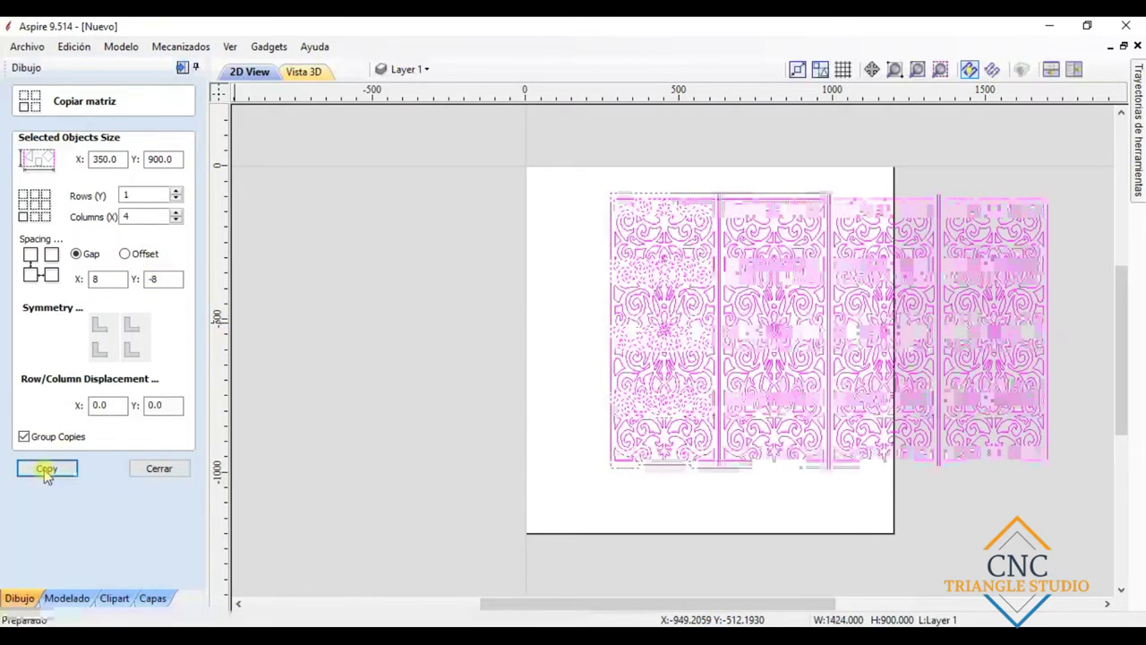
pyautogui.scroll(2, 1075, 349)
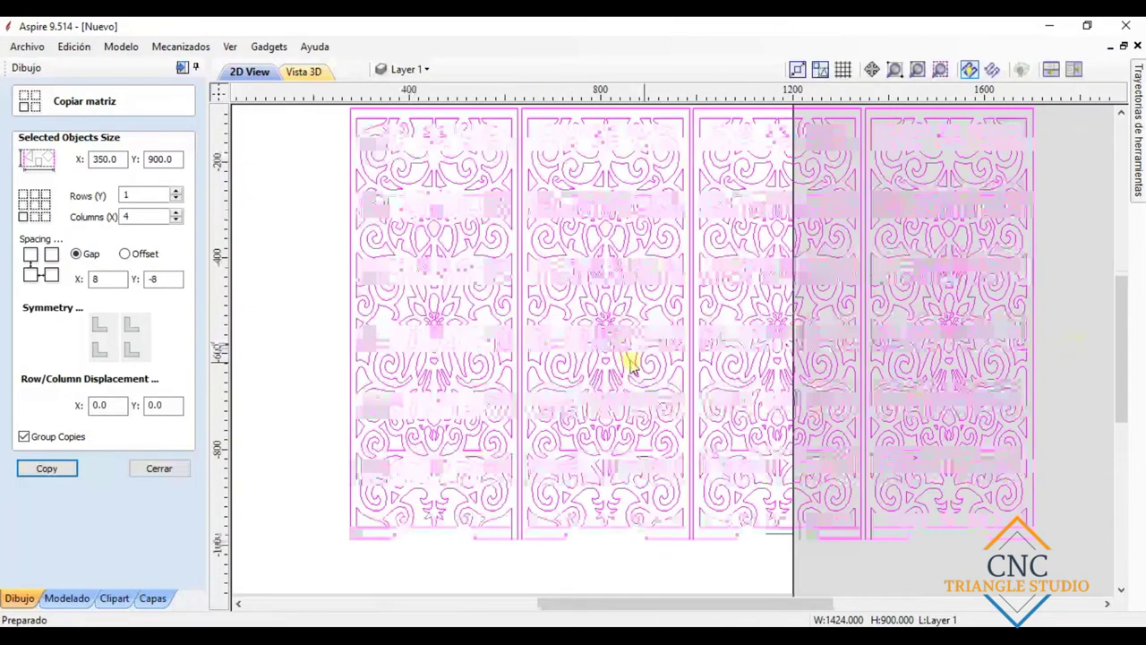
pyautogui.scroll(1, 631, 362)
pyautogui.click(159, 469)
# Step: Examine the gap between neighbouring panel copies and how the row of four fits the sheet
pyautogui.scroll(-3, 412, 367)
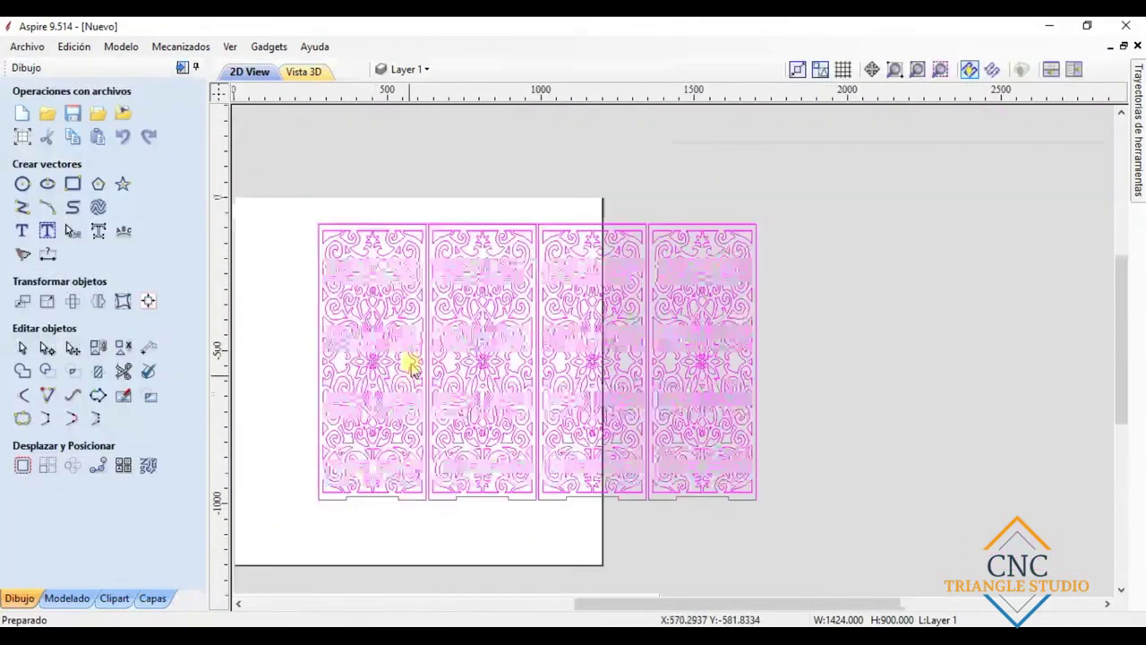
pyautogui.scroll(8, 428, 248)
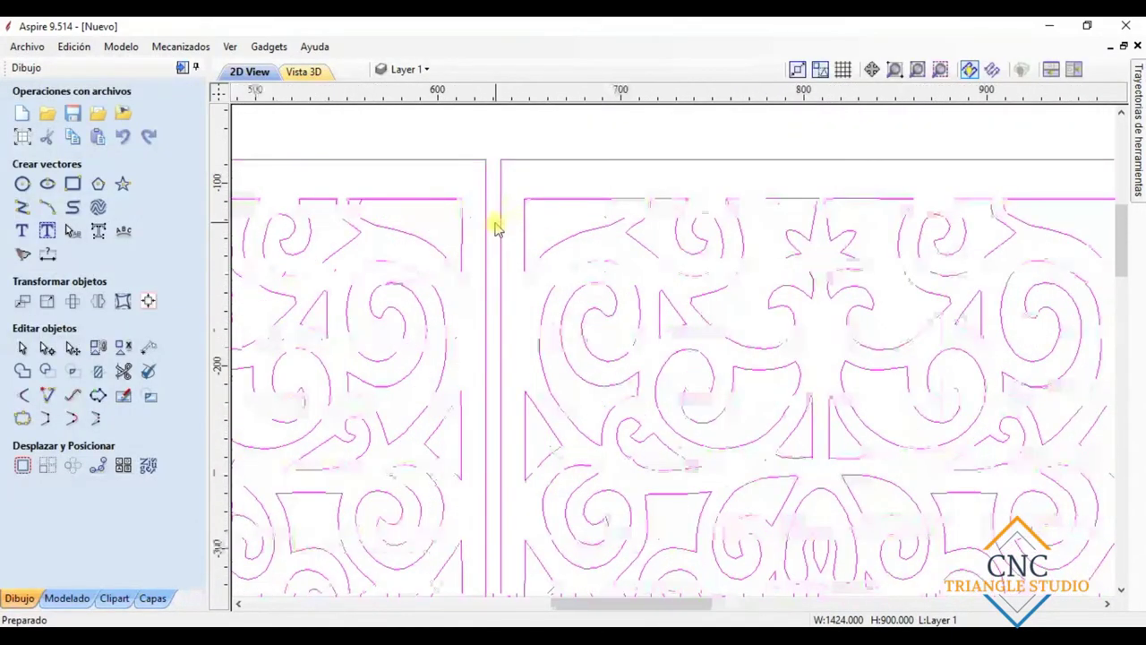
pyautogui.click(492, 161)
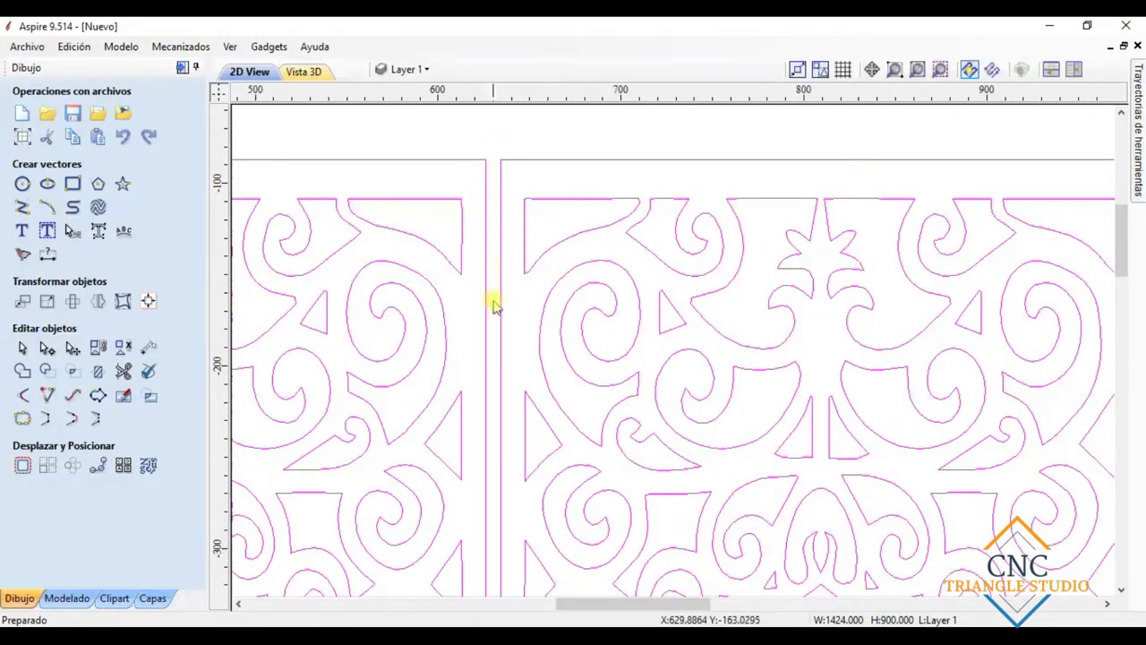
pyautogui.scroll(-5, 493, 299)
pyautogui.scroll(1, 558, 505)
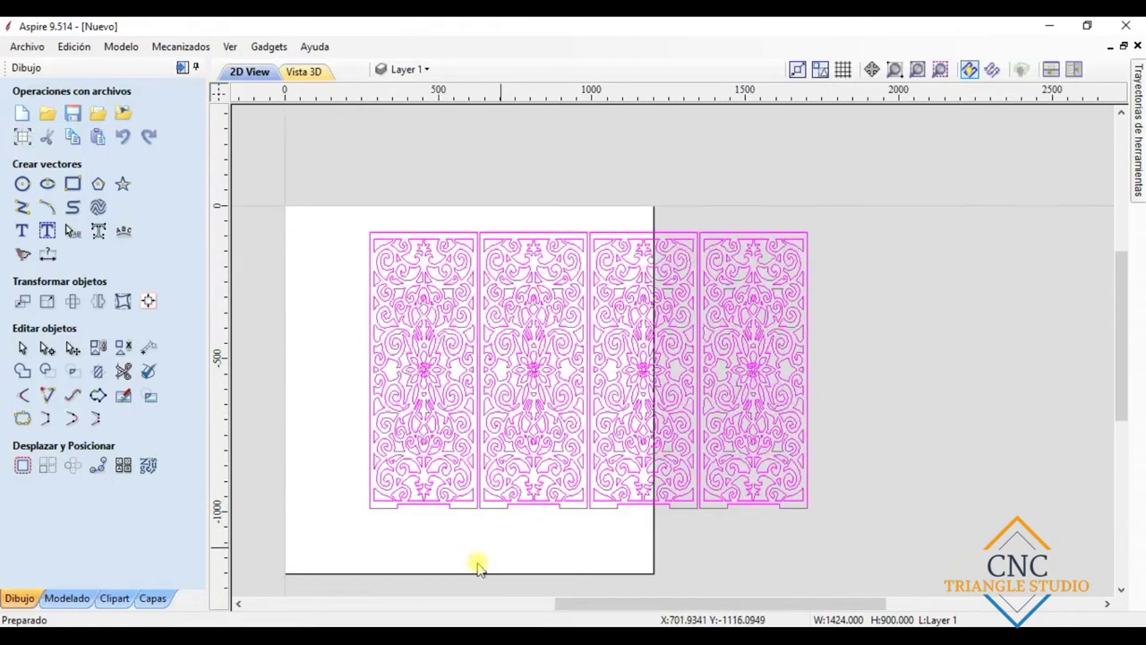
pyautogui.click(499, 559)
pyautogui.scroll(1, 511, 543)
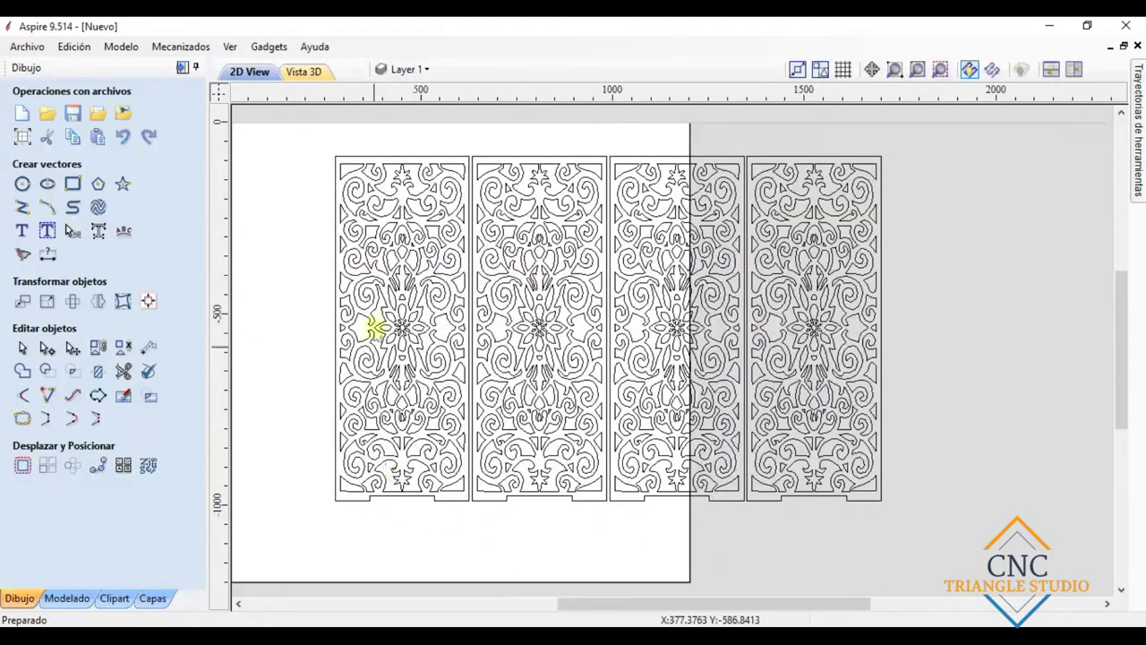
pyautogui.scroll(-2, 374, 349)
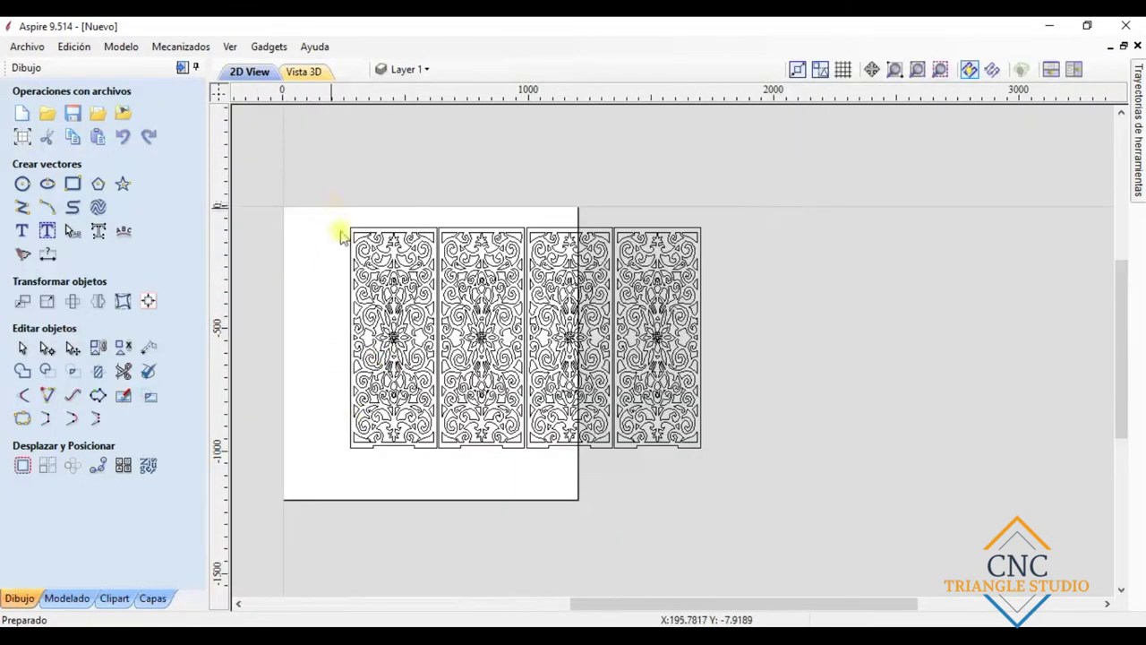
# Step: Move the whole row of panels into the sheet's upper-left corner, flush with its left and upper edges
pyautogui.hotkey('ctrl', 'a')
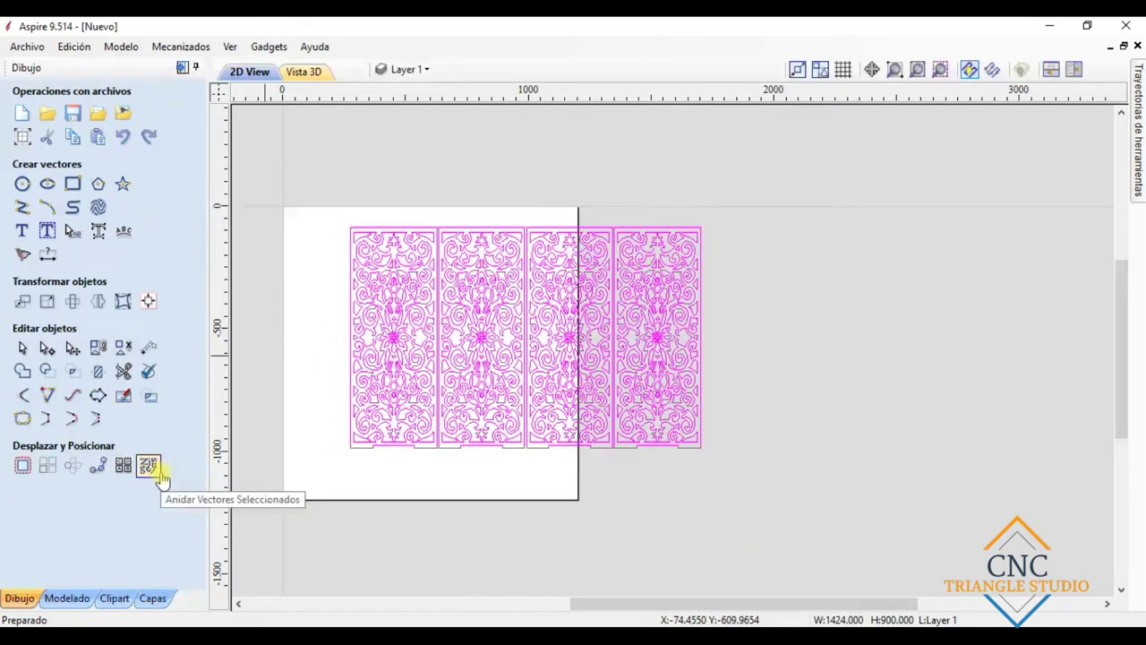
pyautogui.click(493, 357)
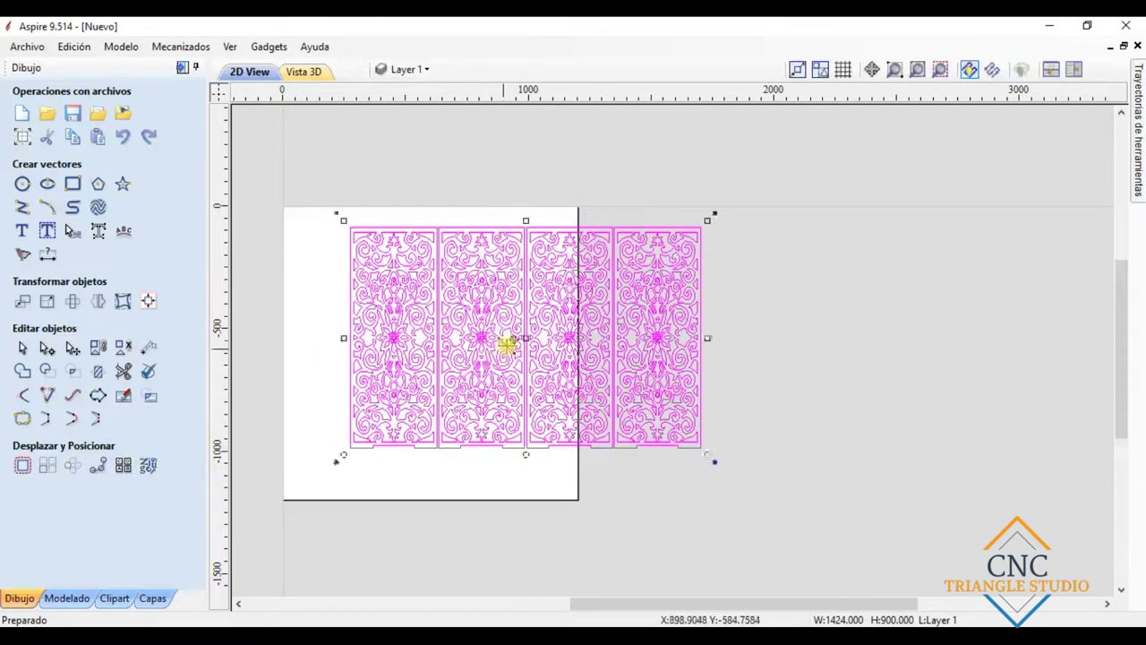
pyautogui.moveTo(528, 339); pyautogui.dragTo(458, 324)
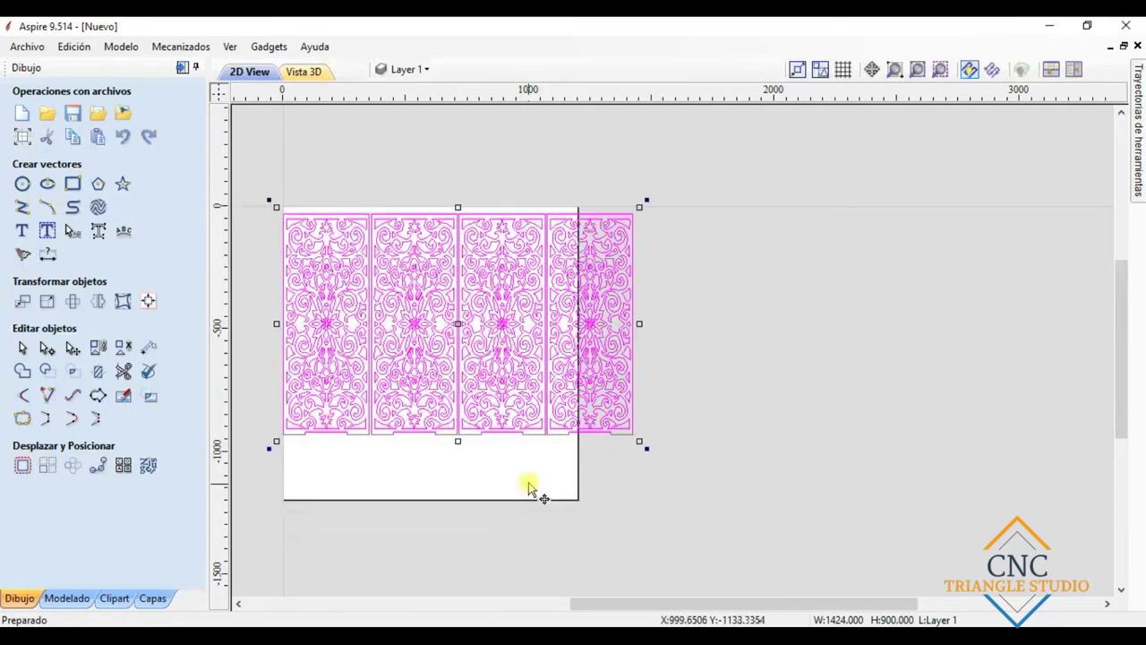
pyautogui.press('Up')
pyautogui.press('Up')
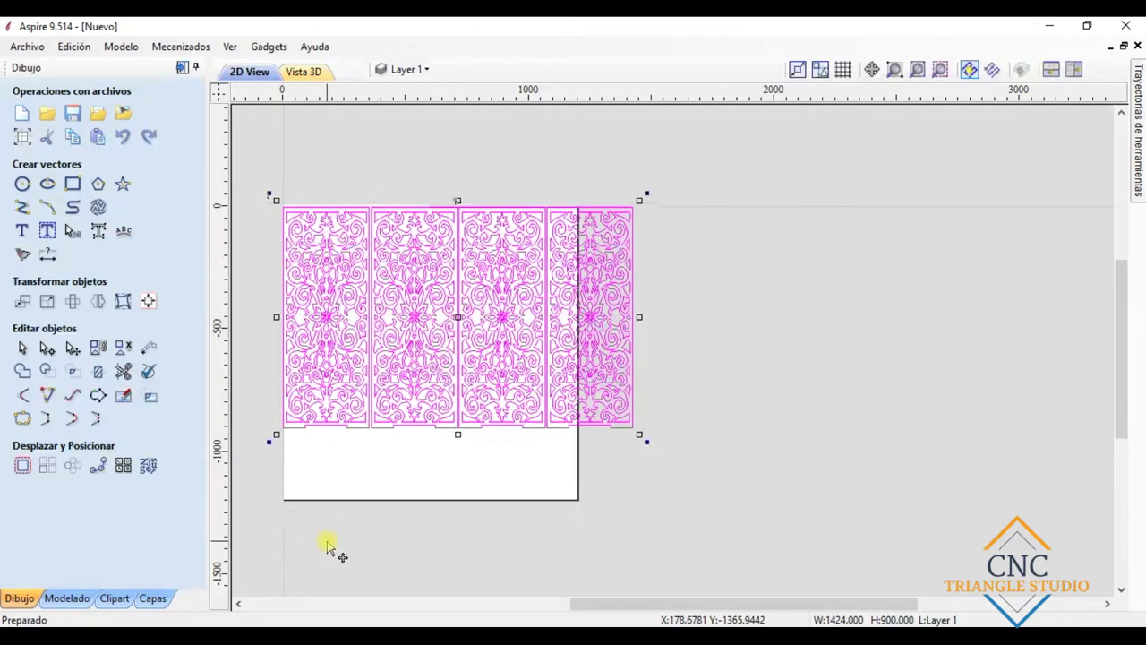
# Step: Ungroup the arrayed panels onto their objects' original layer
pyautogui.click(607, 472)
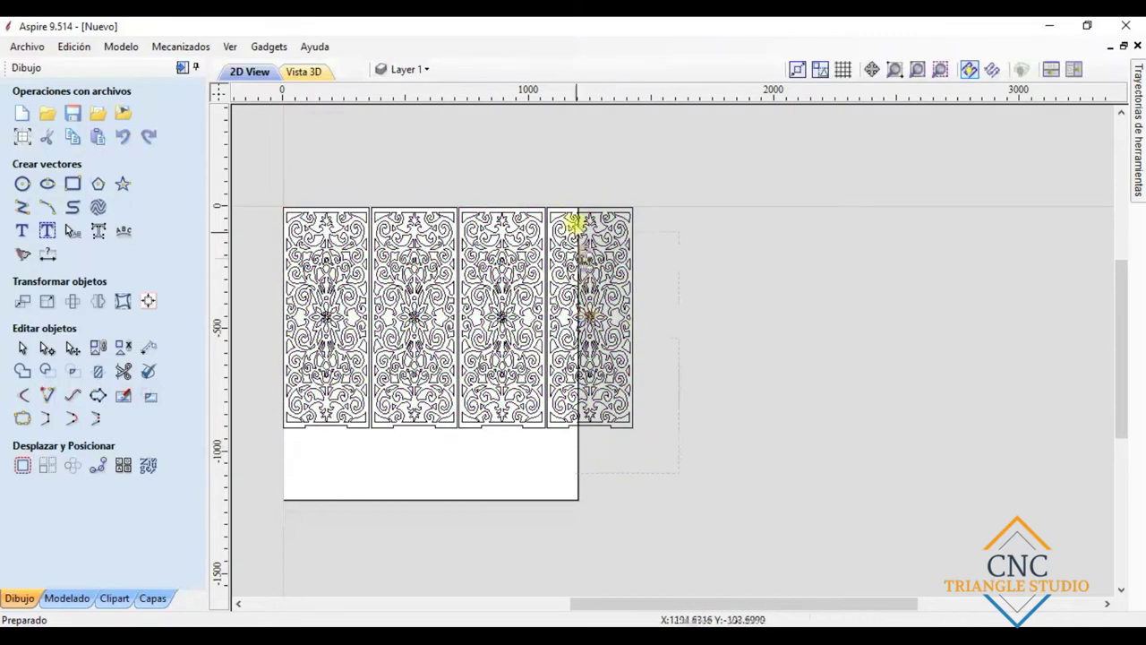
pyautogui.rightClick(557, 349)
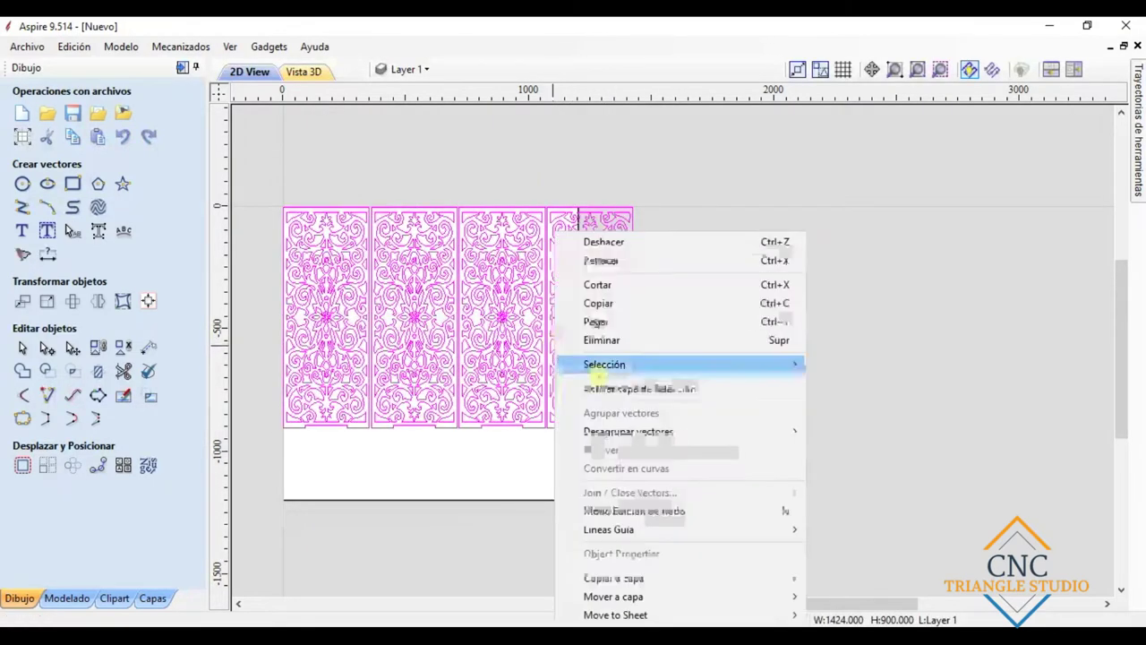
pyautogui.moveTo(657, 432)
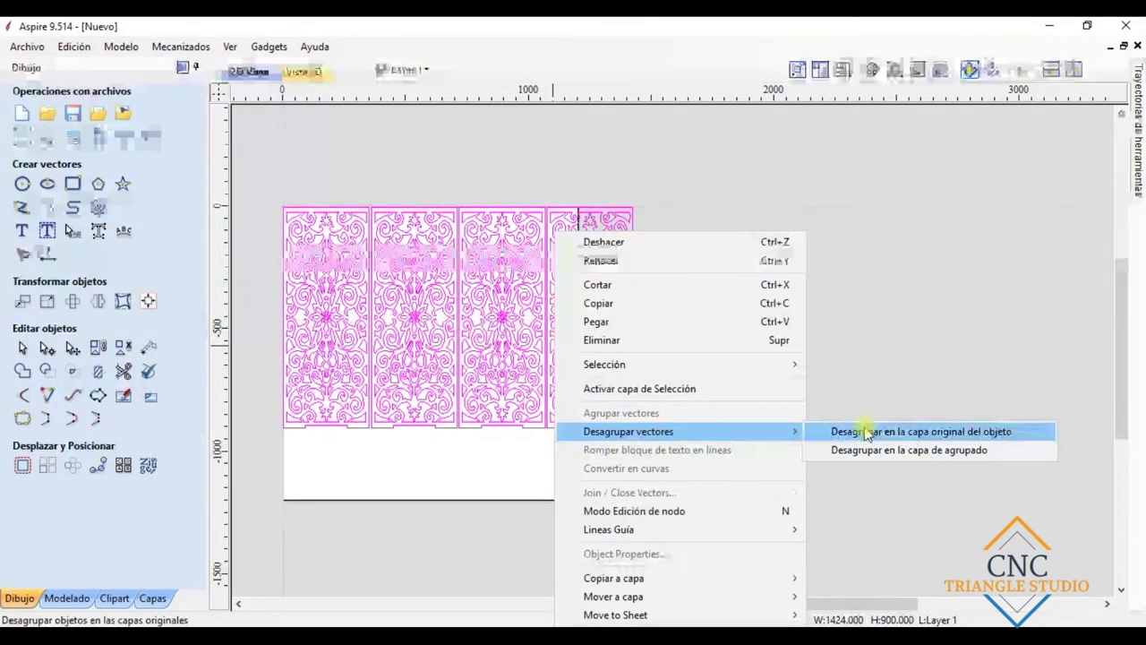
pyautogui.click(867, 432)
# Step: Move the fourth panel off the sheet, to the right of and lower than the other three
pyautogui.moveTo(693, 497); pyautogui.dragTo(550, 183)
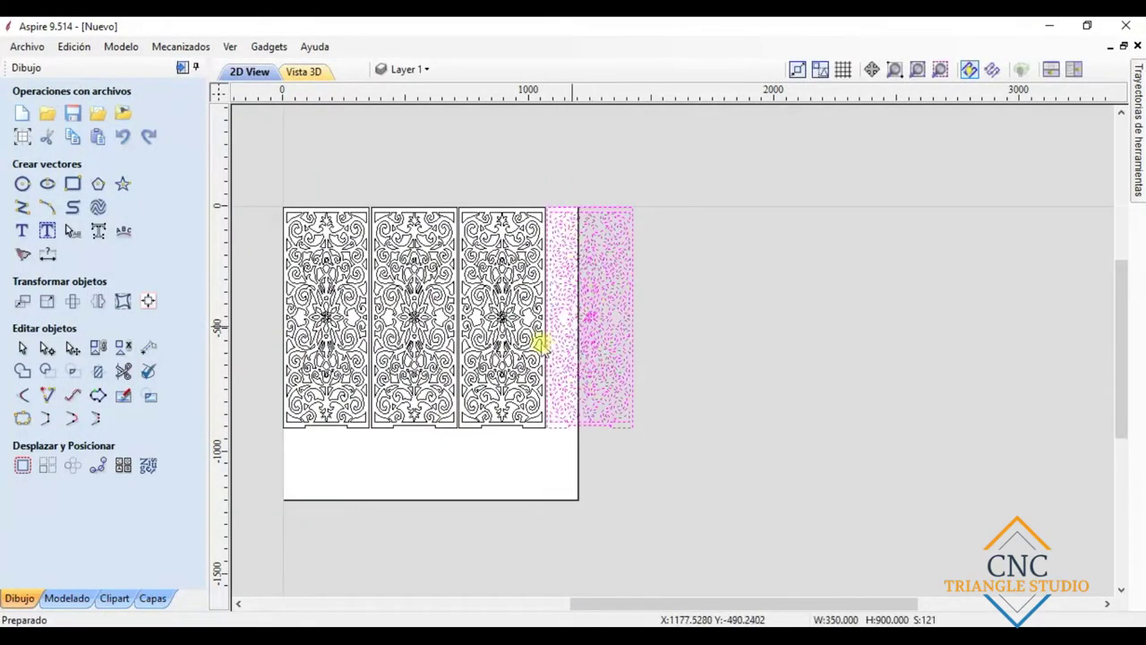
pyautogui.click(585, 318)
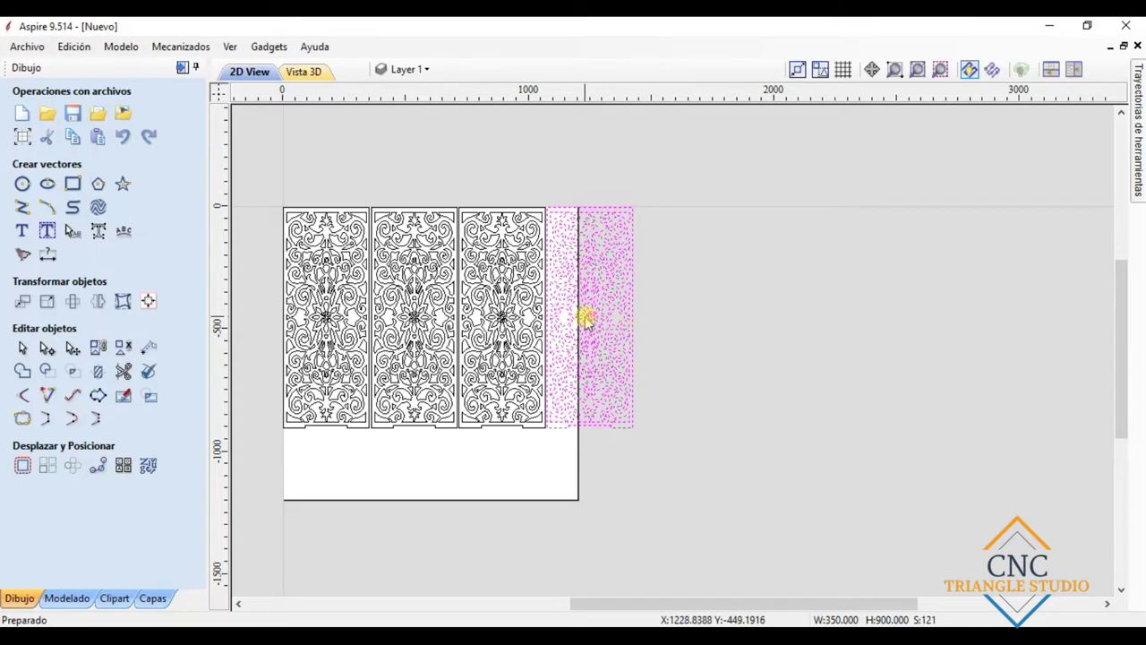
pyautogui.moveTo(585, 312); pyautogui.dragTo(640, 401)
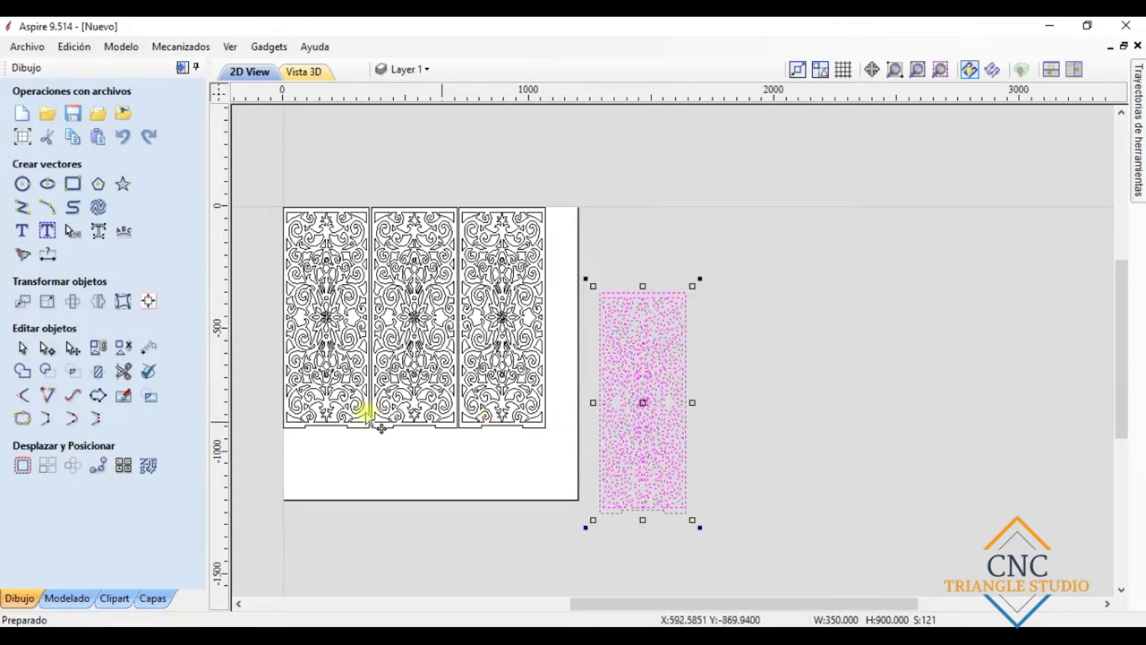
# Step: Rotate the fourth panel by 90 degrees about its centre
pyautogui.click(71, 303)
pyautogui.write('90')
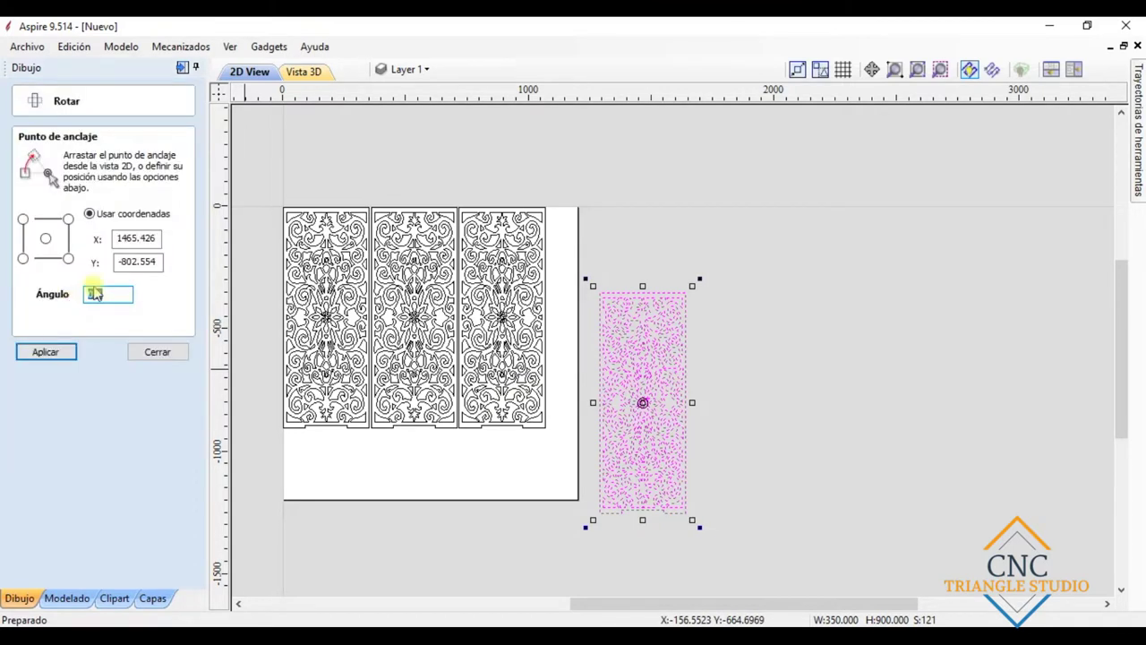
pyautogui.click(45, 352)
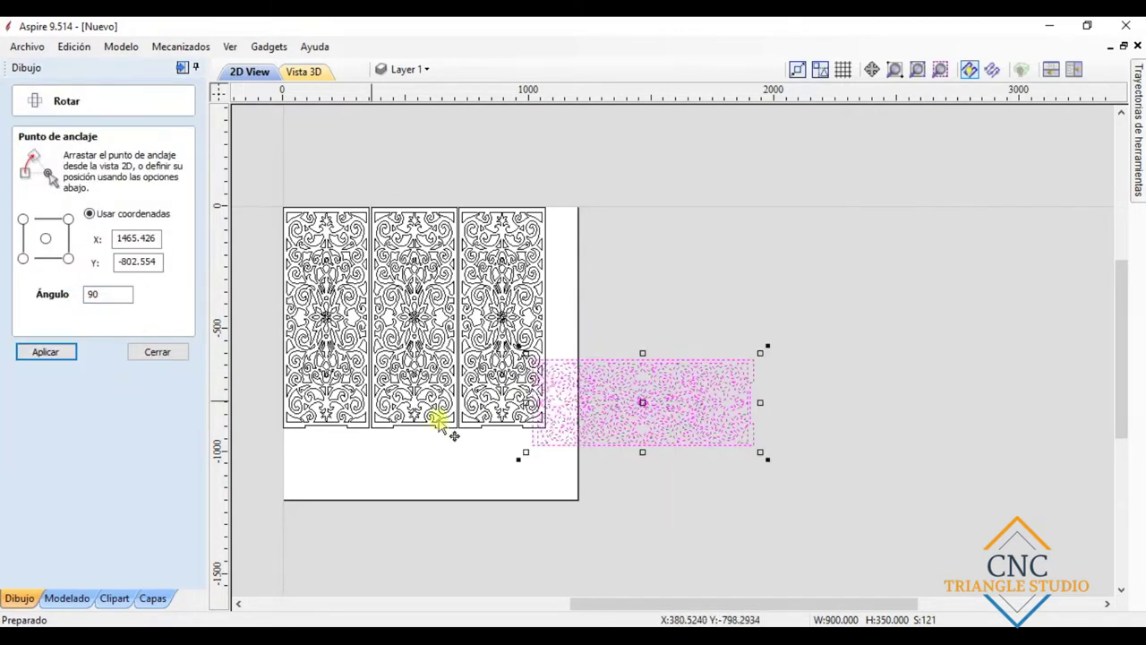
pyautogui.click(158, 351)
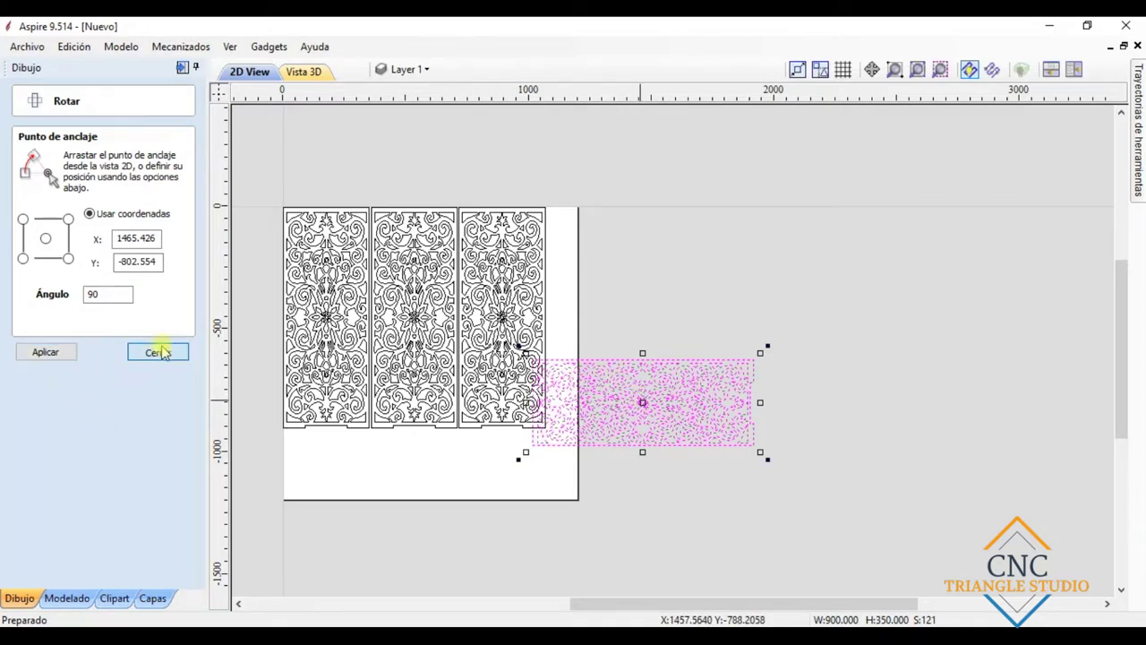
# Step: Place the rotated panel just below the row of three, against the sheet's left edge
pyautogui.click(649, 394)
pyautogui.moveTo(649, 395); pyautogui.dragTo(396, 469)
pyautogui.scroll(1, 248, 453)
pyautogui.scroll(3, 331, 479)
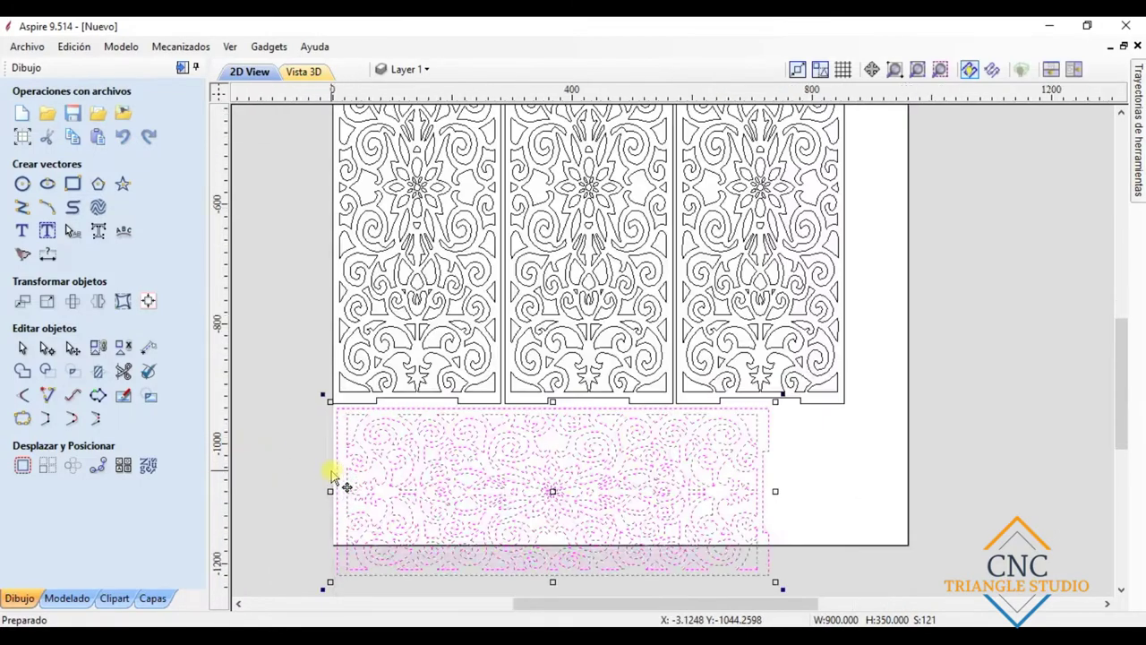
pyautogui.press('Left')
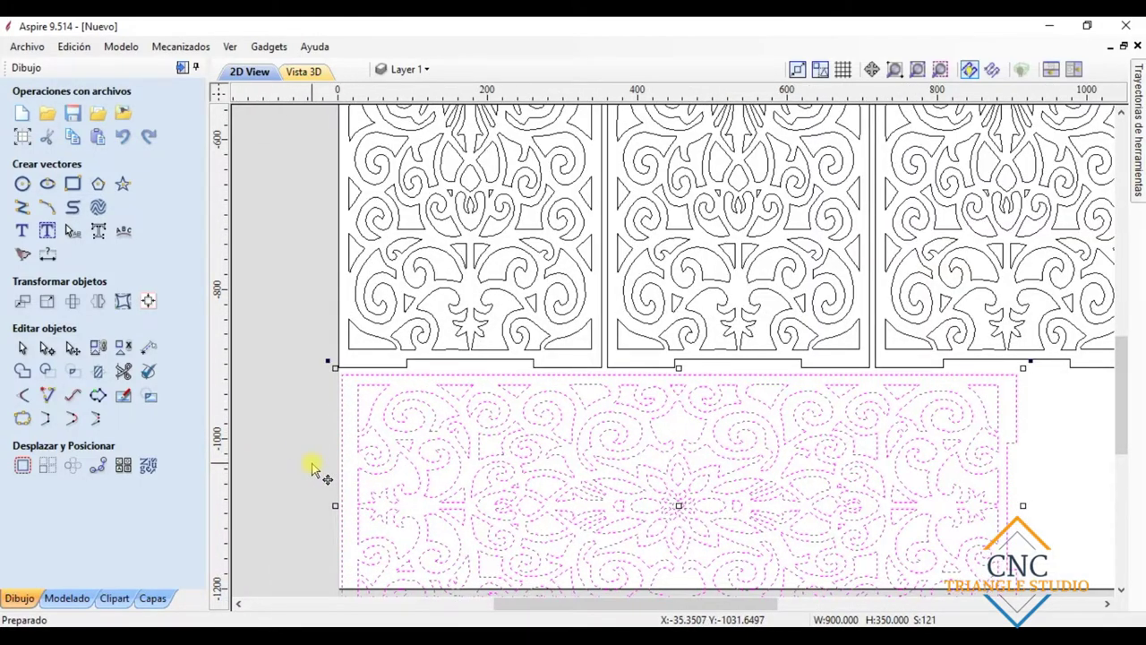
pyautogui.scroll(-3, 358, 448)
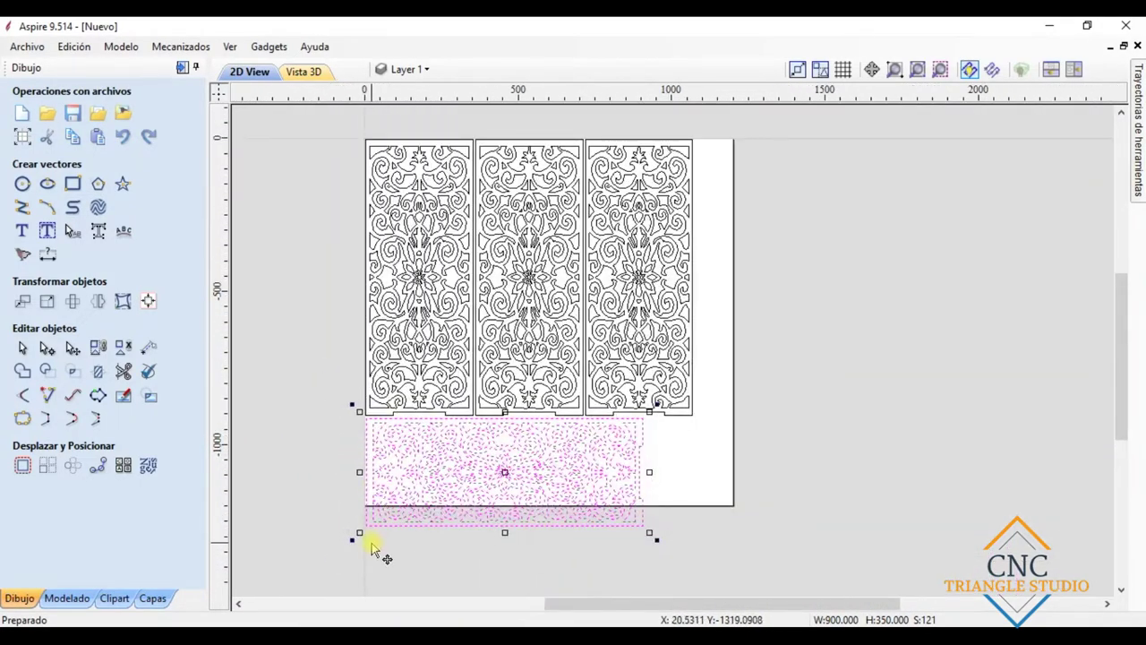
# Step: Set the job height to 1300 mm so the sheet holds the rotated fourth panel
pyautogui.click(257, 389)
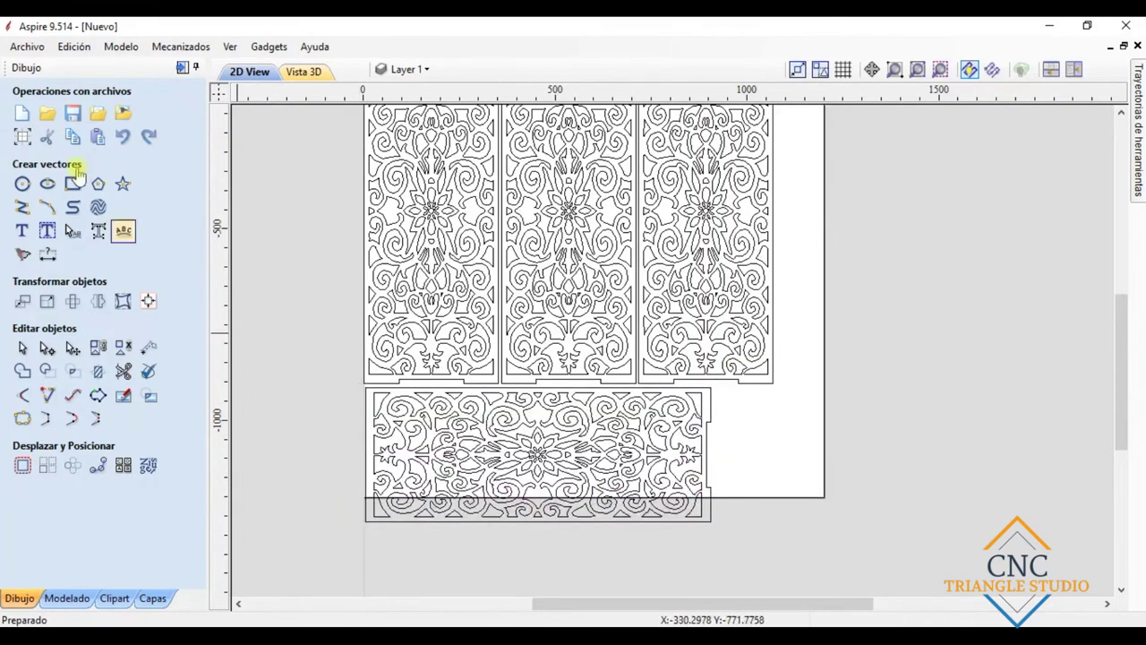
pyautogui.click(22, 136)
pyautogui.press('Tab')
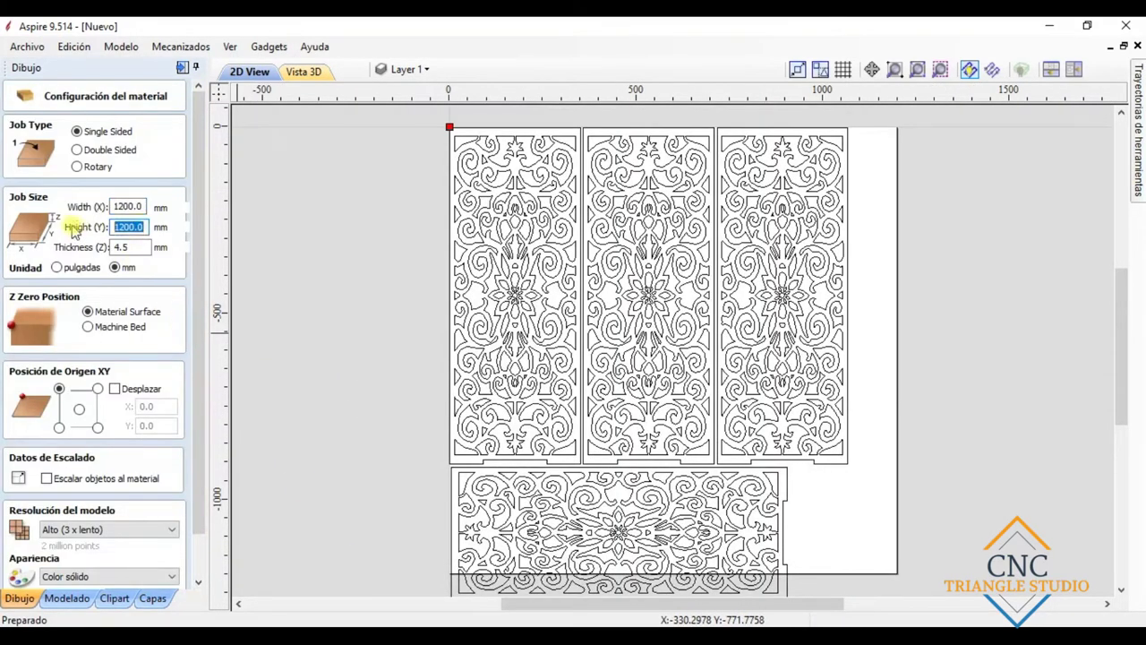
pyautogui.write('13')
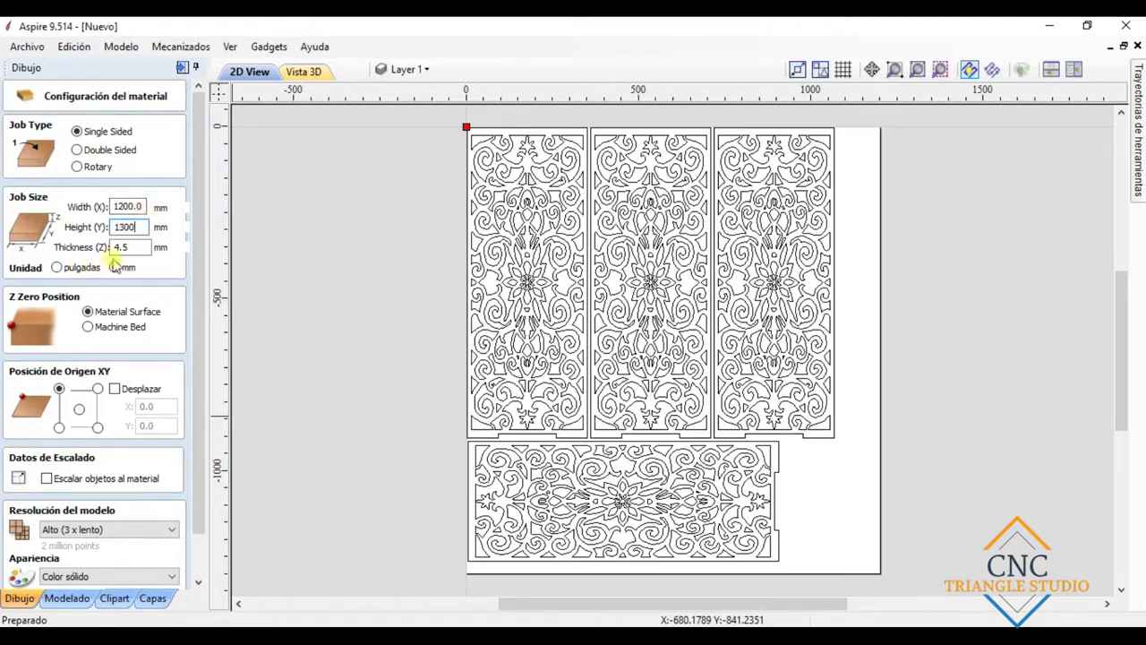
pyautogui.moveTo(143, 229); pyautogui.dragTo(125, 231)
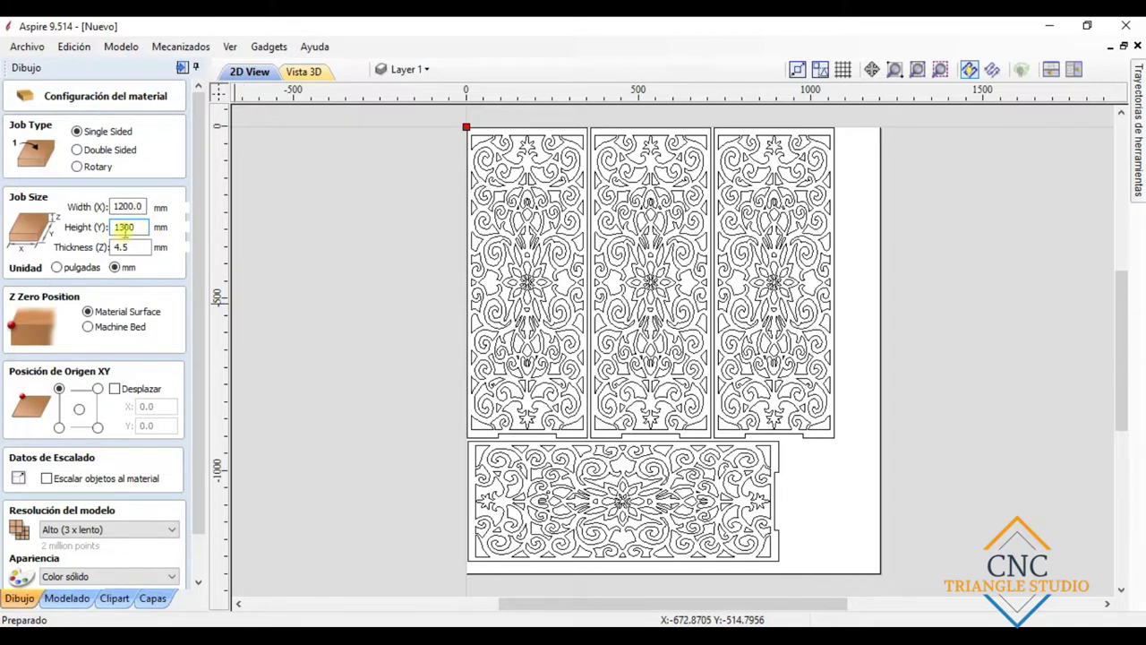
pyautogui.write('1300')
pyautogui.scroll(-2, 197, 324)
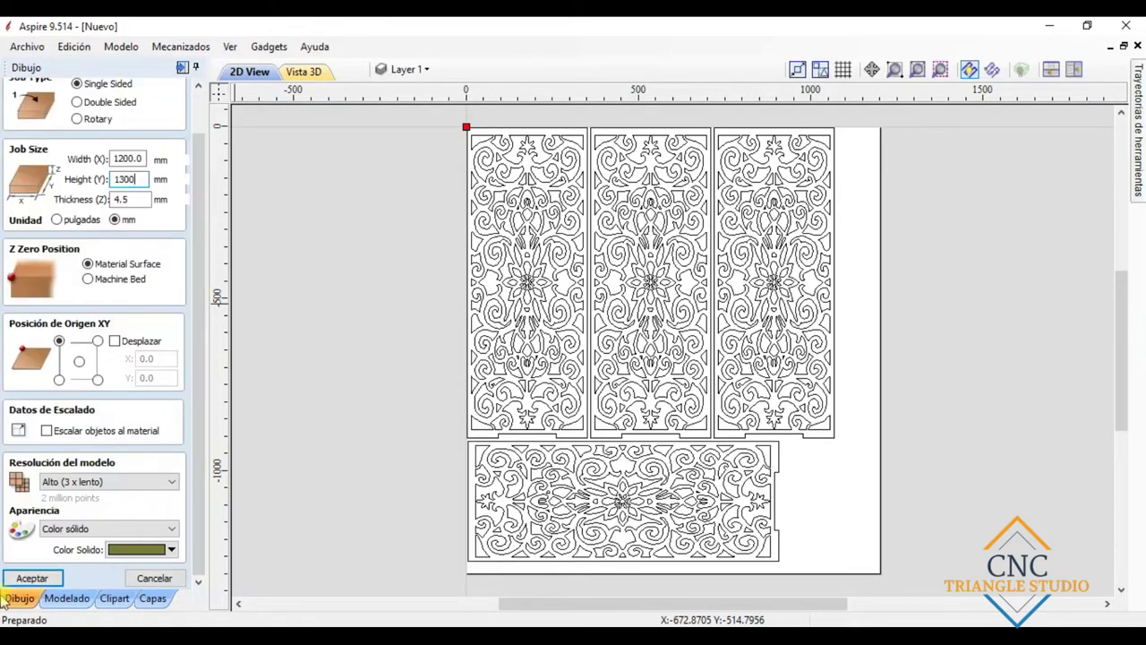
# Step: Start a 2D profile toolpath that machines inside/left of the vectors to a final depth of 5.3 mm
pyautogui.scroll(4, 463, 473)
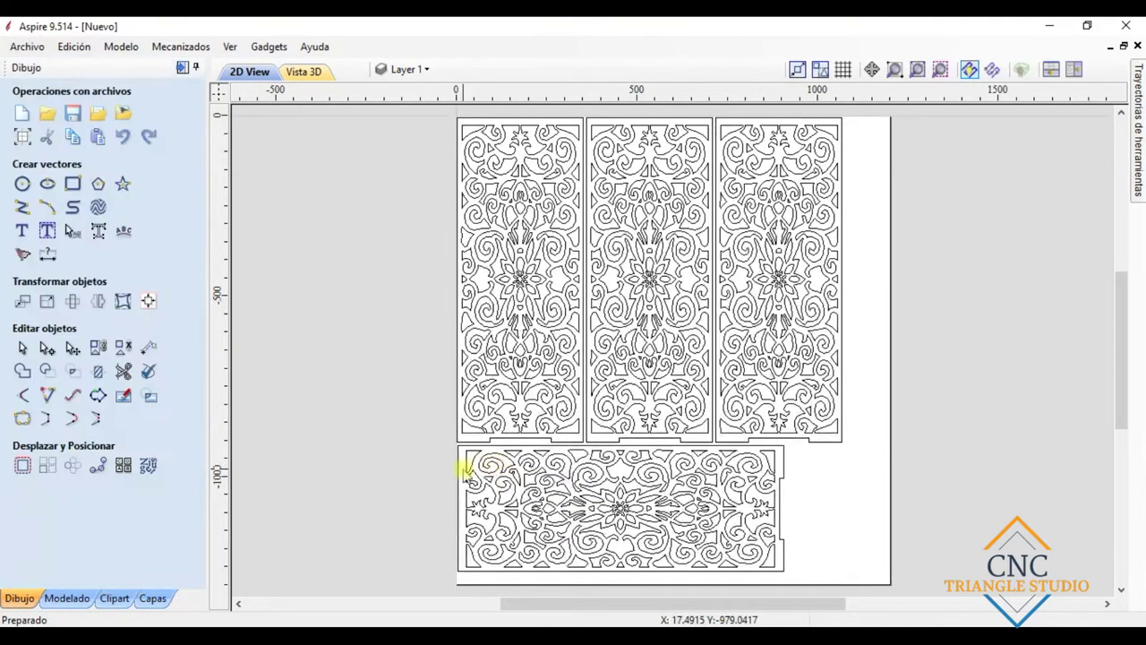
pyautogui.scroll(-3, 463, 473)
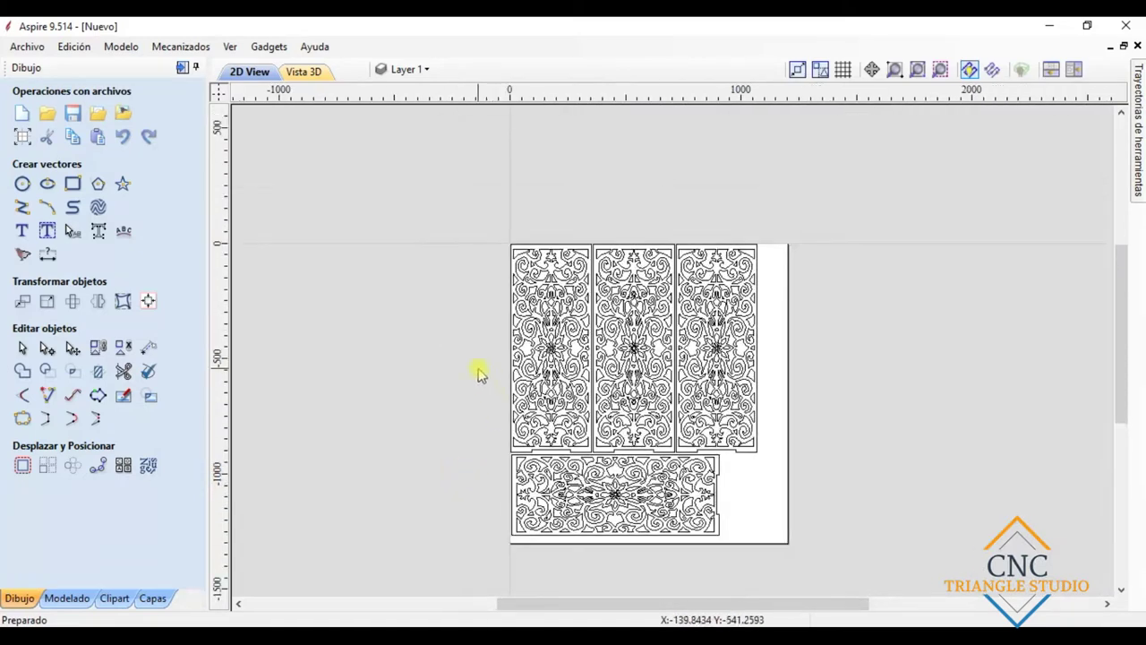
pyautogui.scroll(1, 478, 371)
pyautogui.scroll(1, 932, 309)
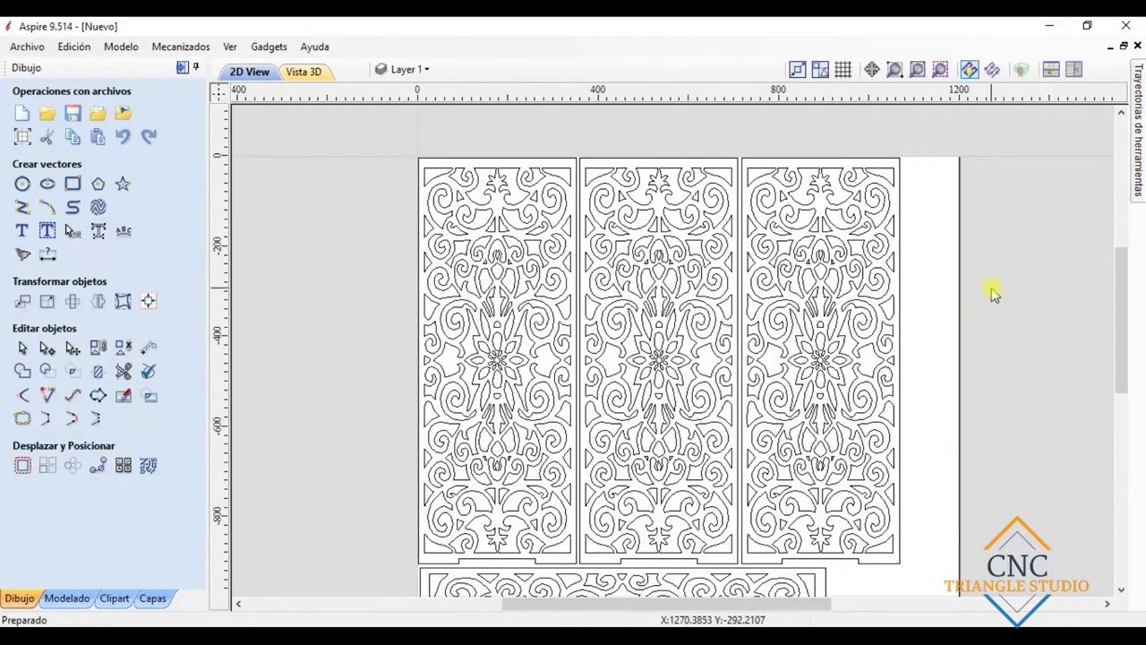
pyautogui.scroll(-2, 975, 292)
pyautogui.moveTo(1141, 107)
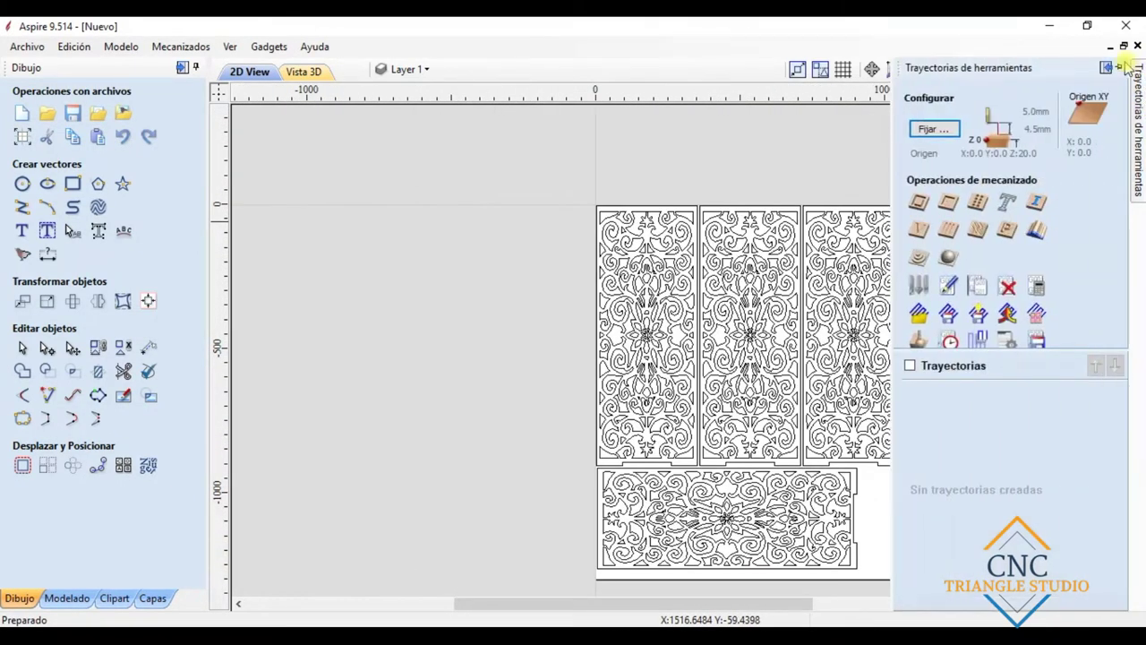
pyautogui.click(1133, 67)
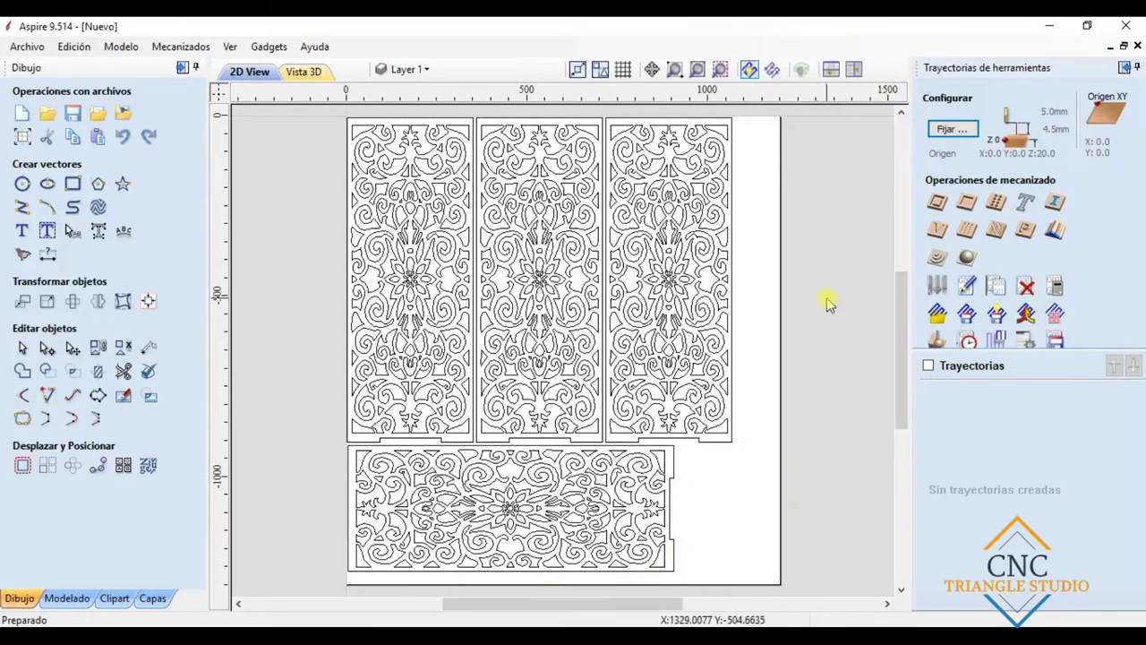
pyautogui.click(936, 204)
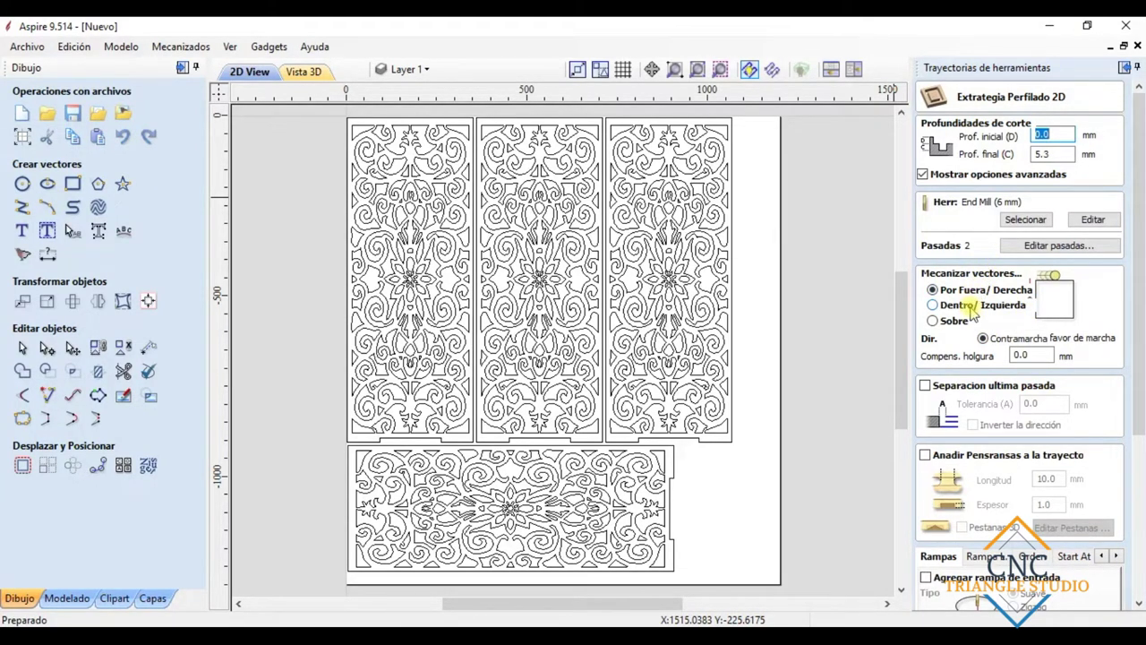
pyautogui.click(973, 306)
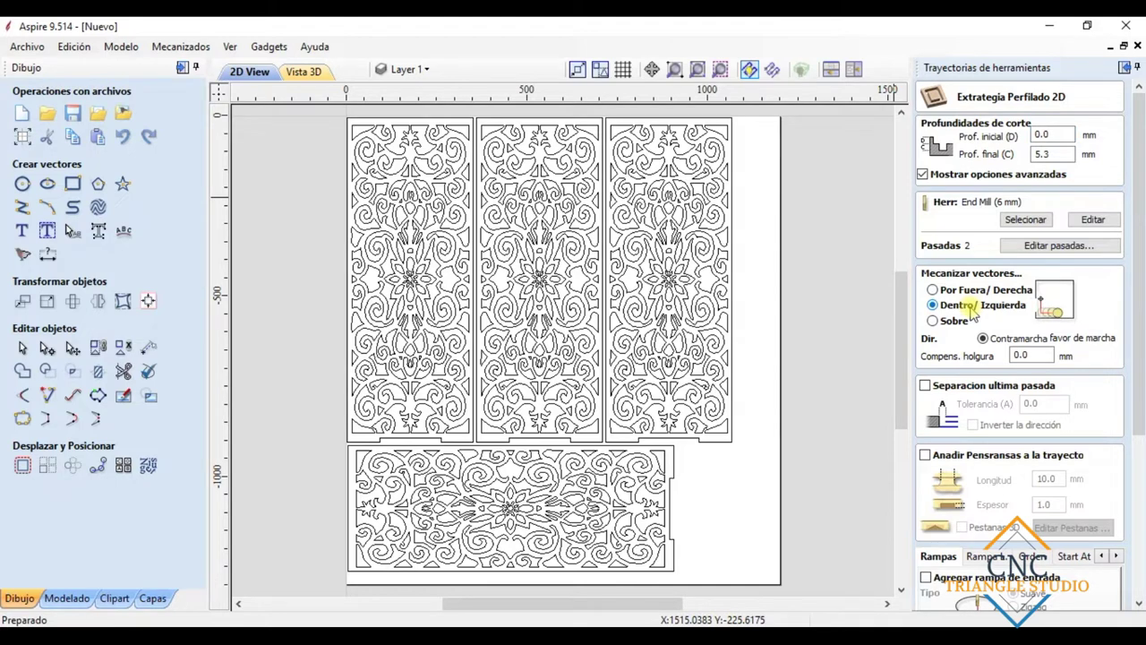
pyautogui.scroll(-1, 433, 475)
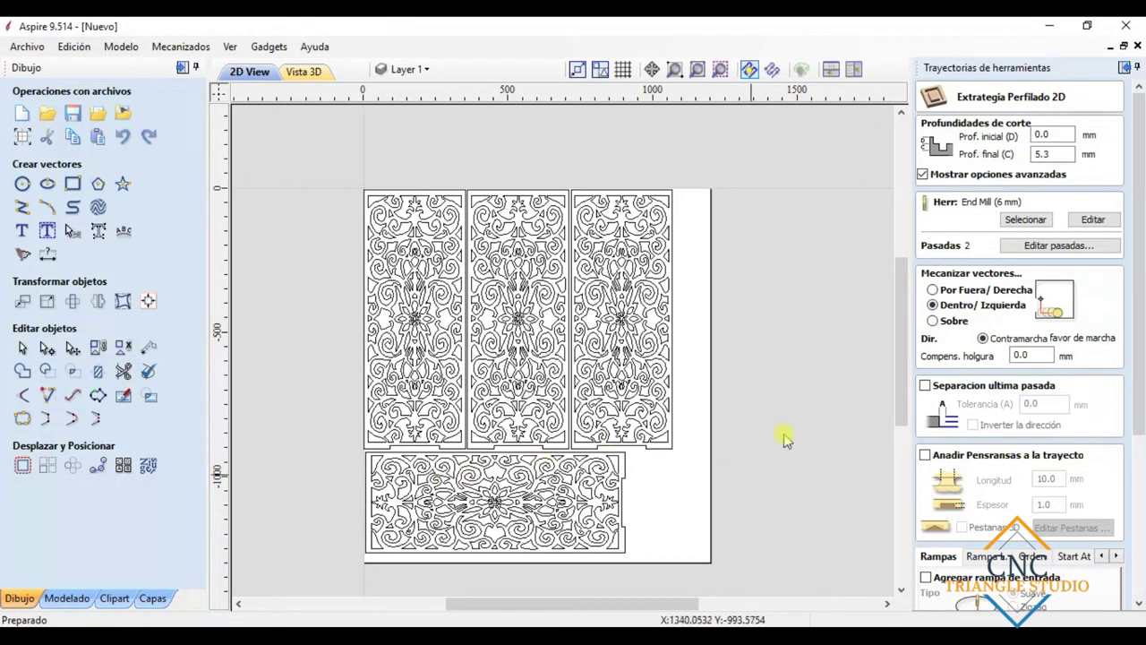
pyautogui.click(1046, 154)
pyautogui.moveTo(1056, 155); pyautogui.dragTo(1000, 172)
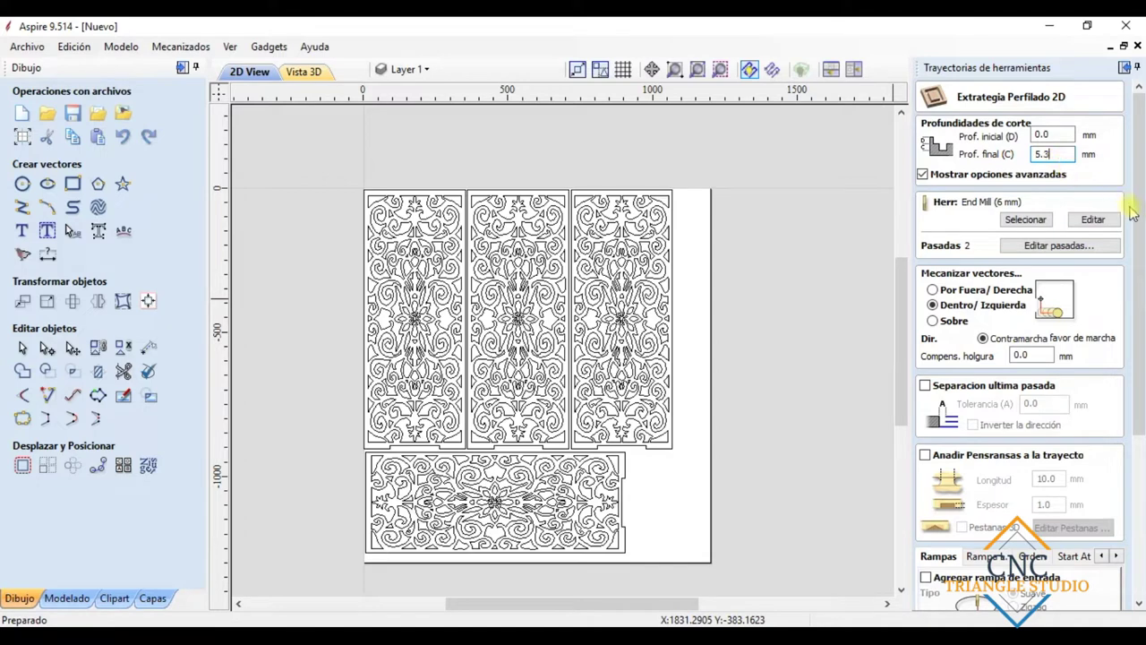
# Step: Choose the metric End Mill (6 mm) from the tool database for the profile toolpath
pyautogui.click(1023, 220)
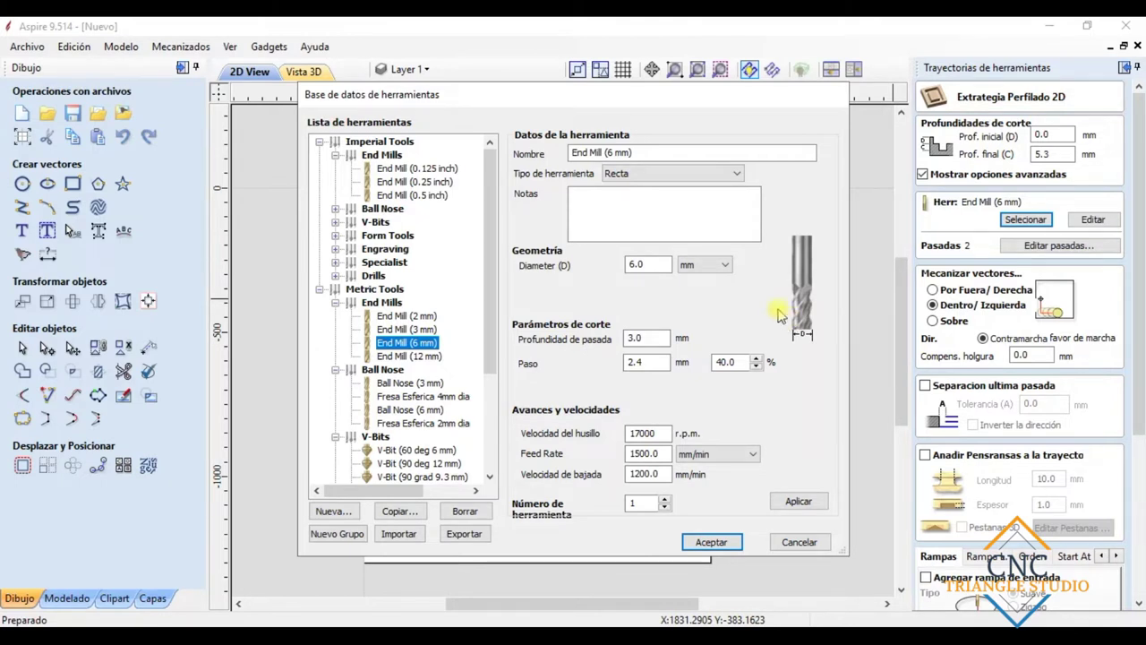
pyautogui.scroll(-1, 491, 320)
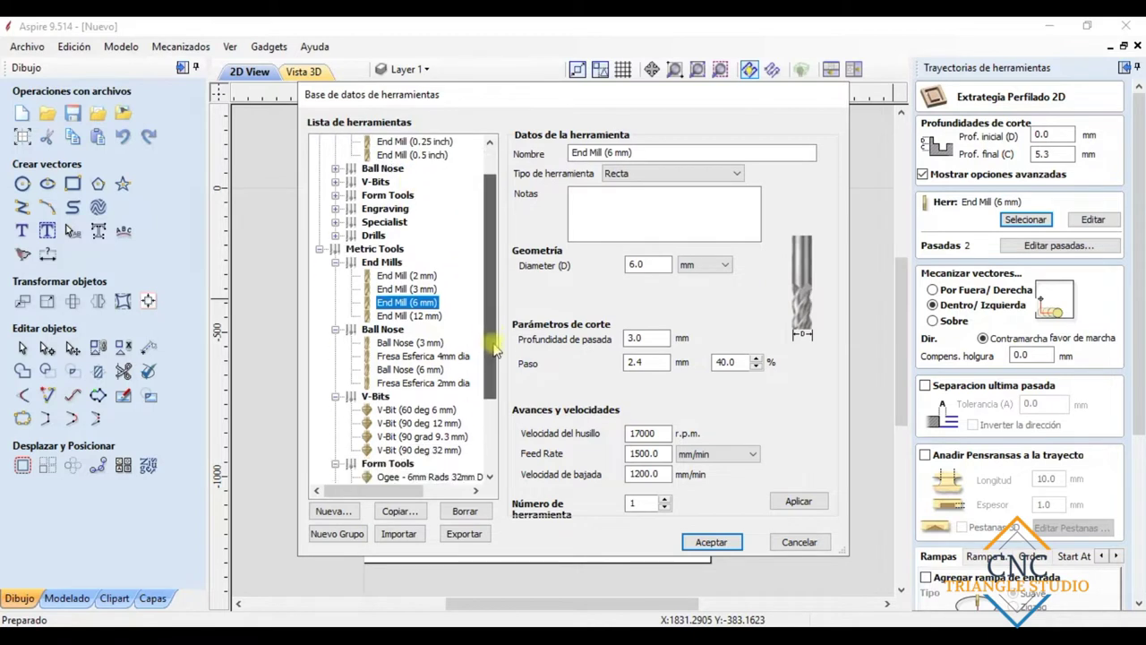
pyautogui.click(415, 304)
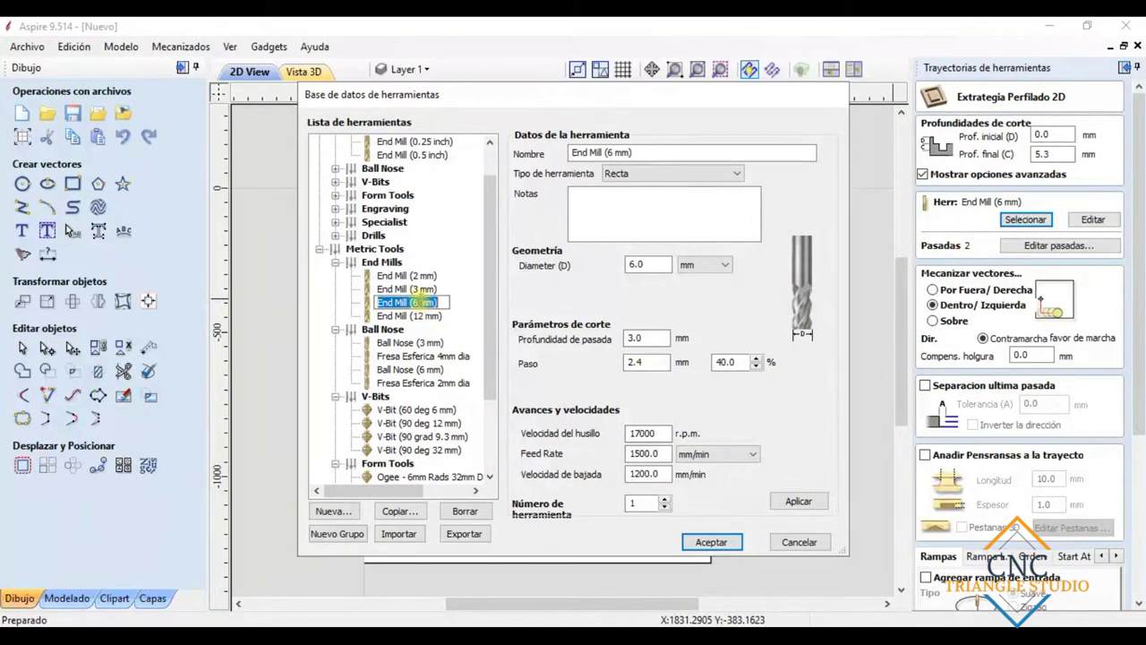
pyautogui.press('Return')
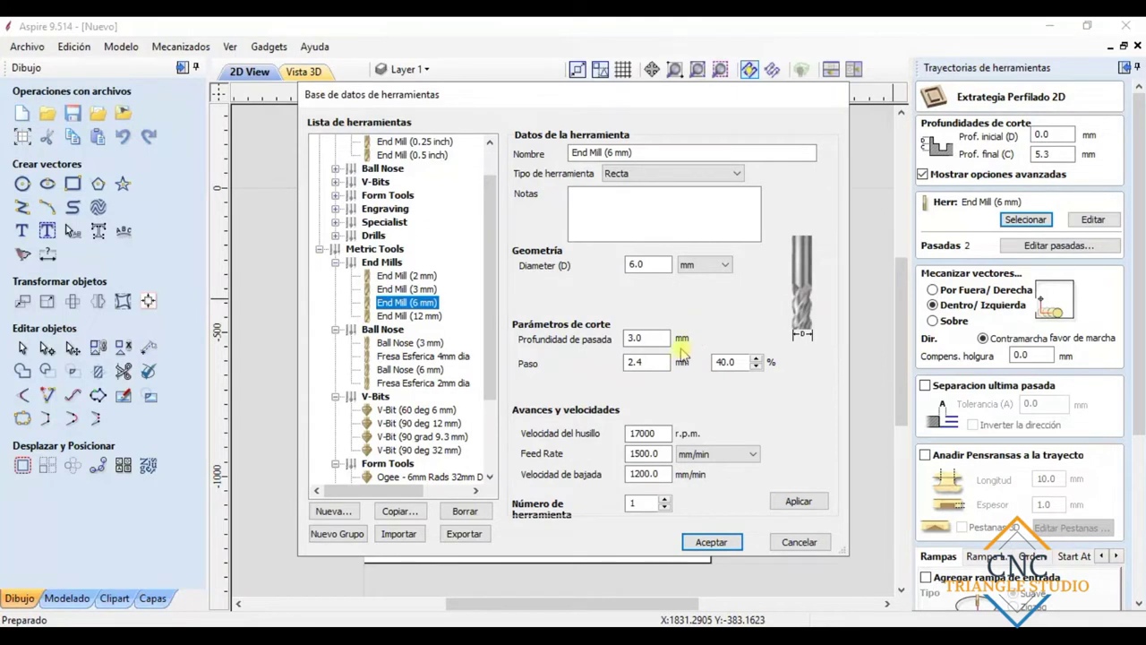
# Step: Set the 6 mm end mill's spindle speed to 18000 r.p.m. and its feed rate to 1800 mm/min, and apply the tool settings
pyautogui.moveTo(661, 453); pyautogui.dragTo(627, 453)
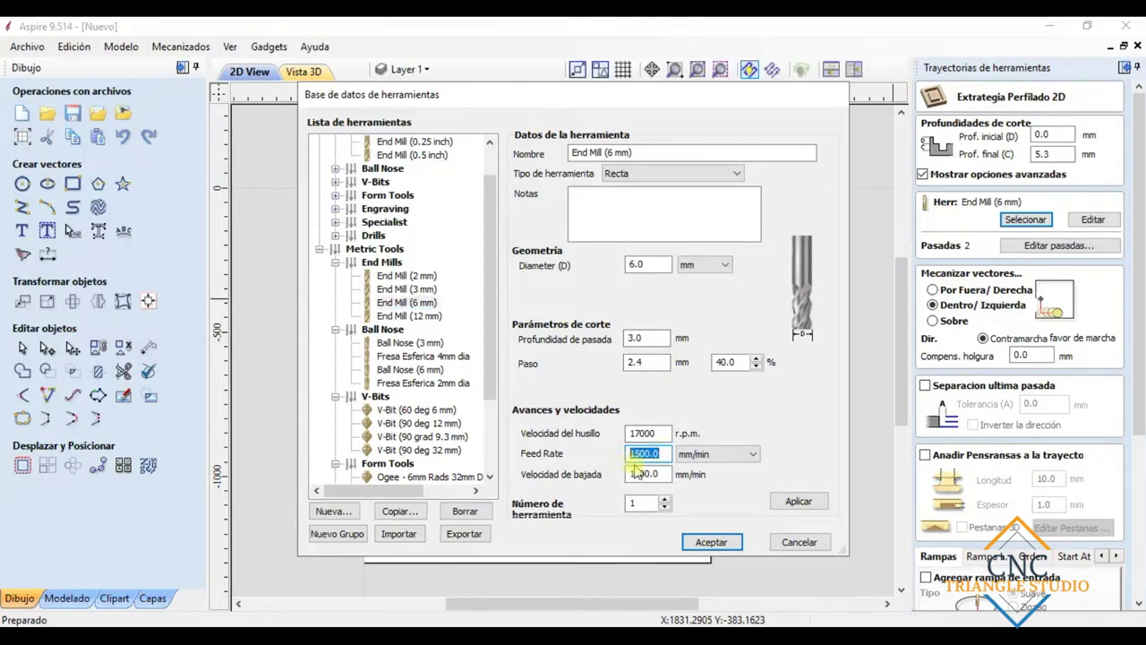
pyautogui.click(638, 433)
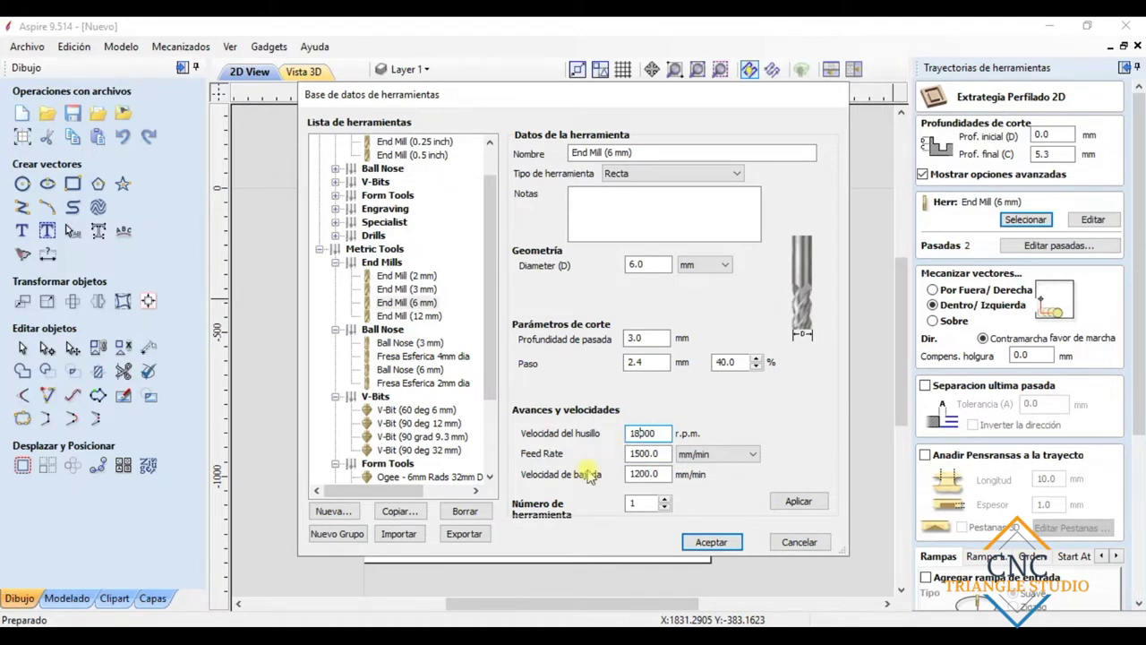
pyautogui.click(629, 453)
pyautogui.moveTo(629, 453); pyautogui.dragTo(674, 453)
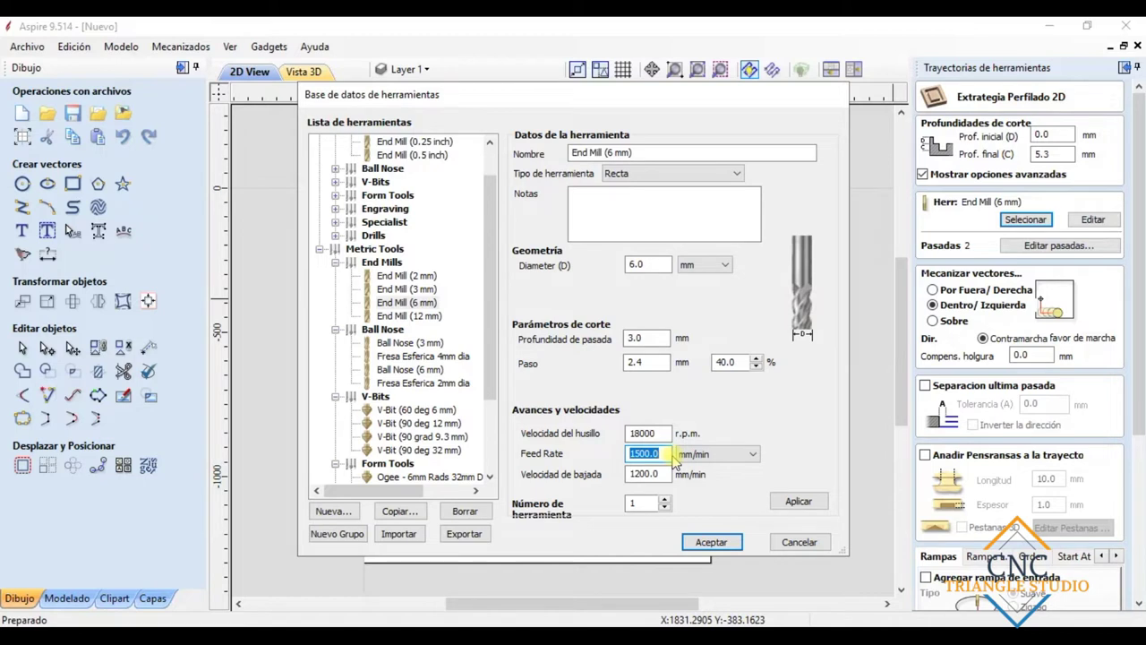
pyautogui.write('1')
pyautogui.click(661, 474)
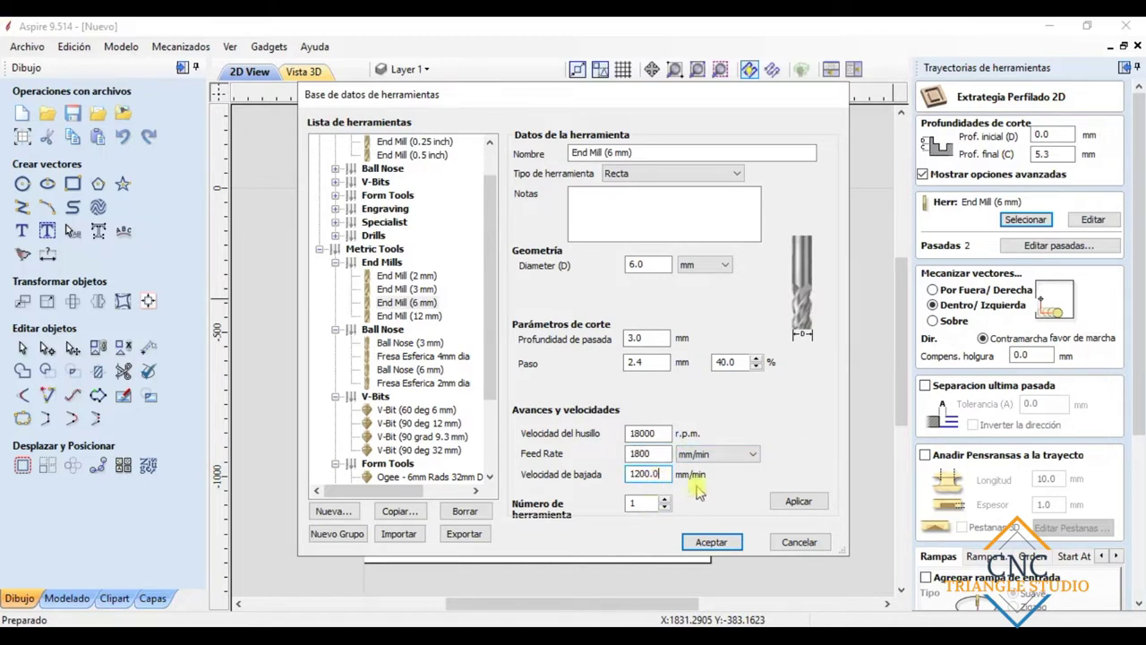
pyautogui.click(798, 502)
pyautogui.click(716, 543)
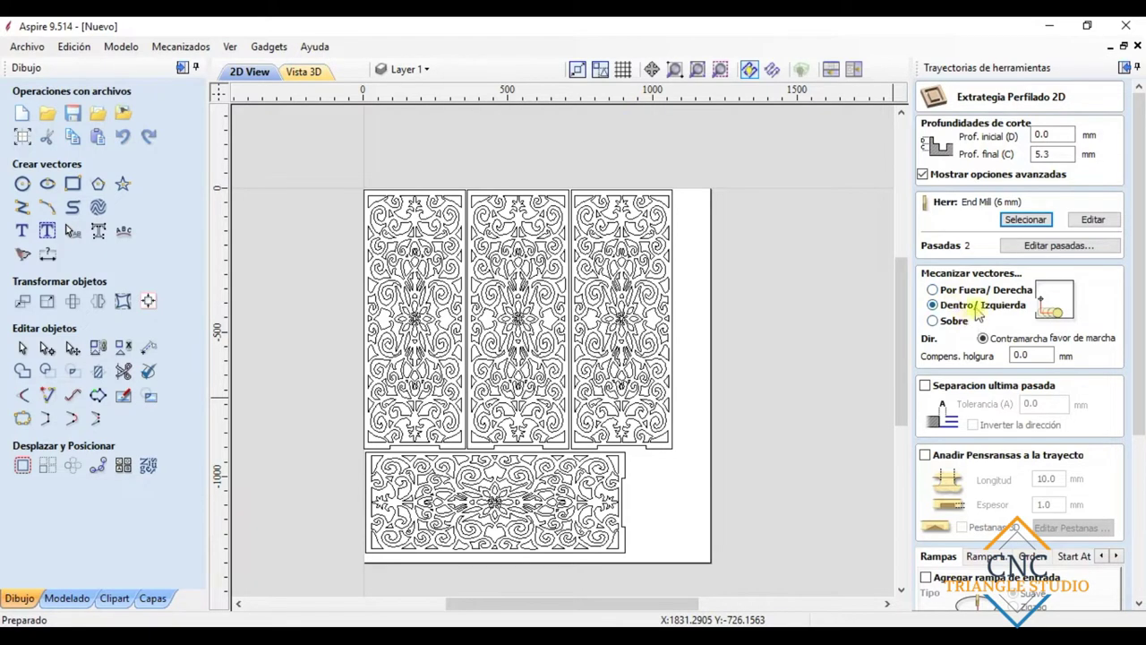
# Step: Select all vectors of the four panels except their outer contours
pyautogui.moveTo(325, 165); pyautogui.dragTo(743, 582)
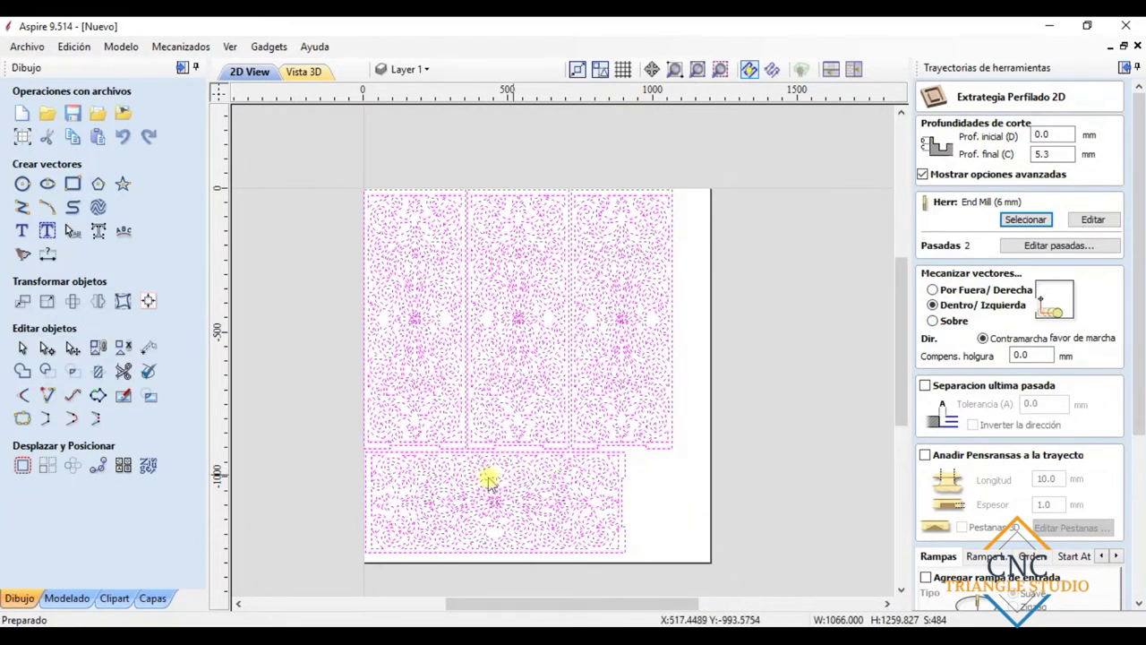
pyautogui.scroll(1, 472, 471)
pyautogui.scroll(1, 453, 456)
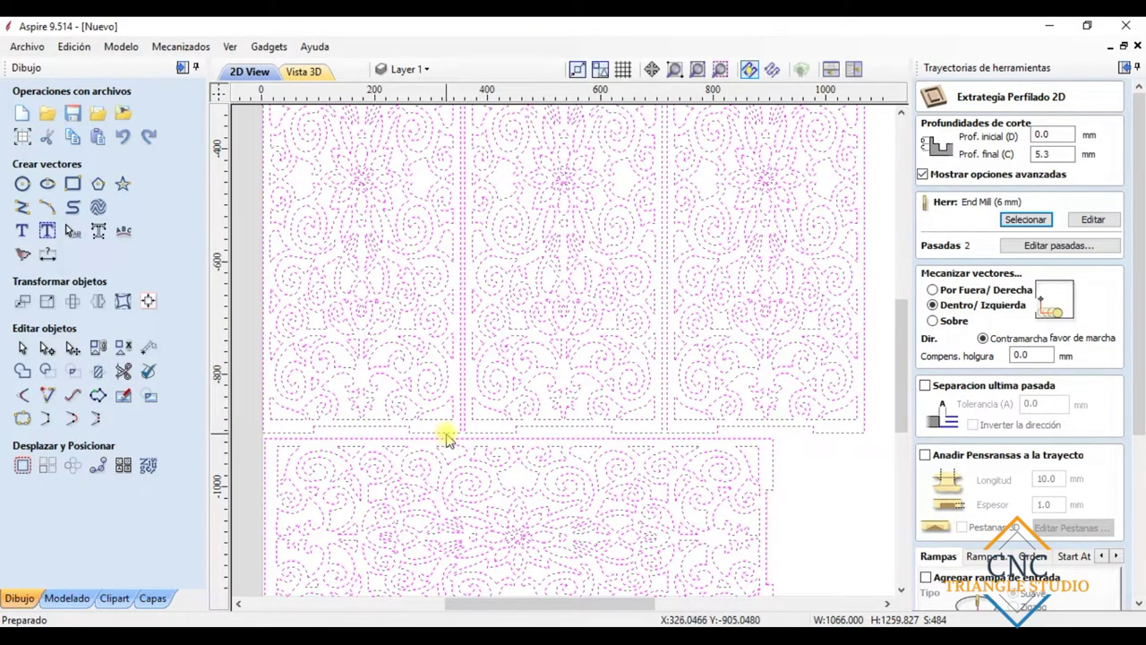
pyautogui.keyDown('shift'); pyautogui.click(445, 436); pyautogui.keyUp('shift')
pyautogui.keyDown('shift'); pyautogui.click(512, 434); pyautogui.keyUp('shift')
pyautogui.keyDown('shift'); pyautogui.click(667, 433); pyautogui.keyUp('shift')
pyautogui.keyDown('shift'); pyautogui.click(769, 448); pyautogui.keyUp('shift')
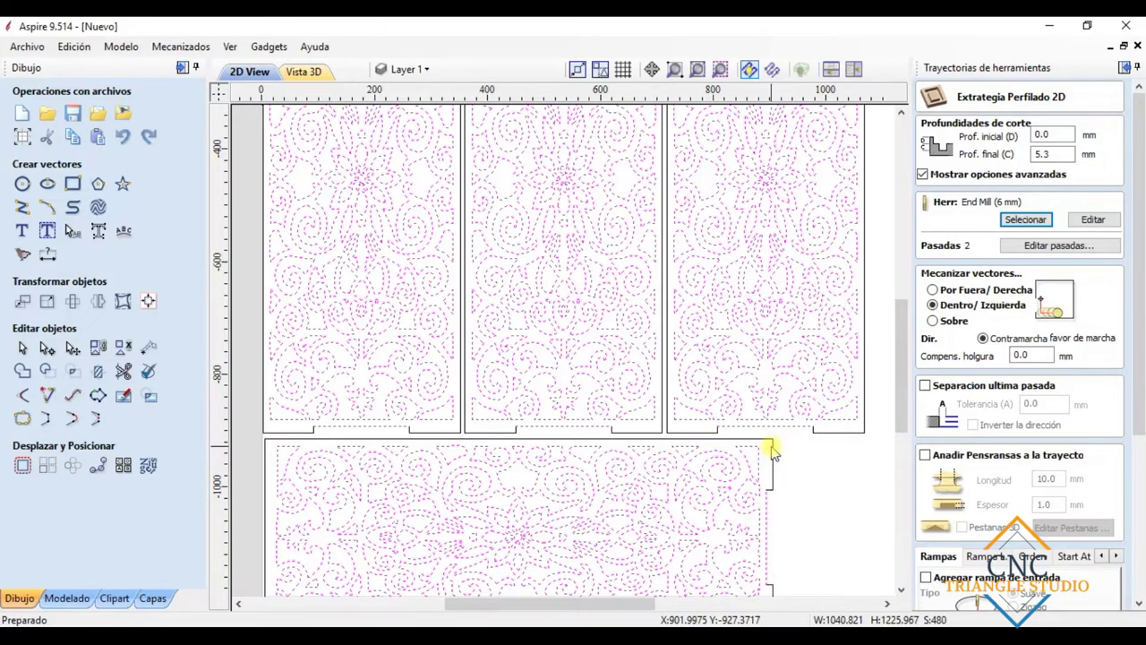
# Step: Name the profile toolpath "interior"
pyautogui.scroll(-3, 772, 451)
pyautogui.scroll(-1, 855, 515)
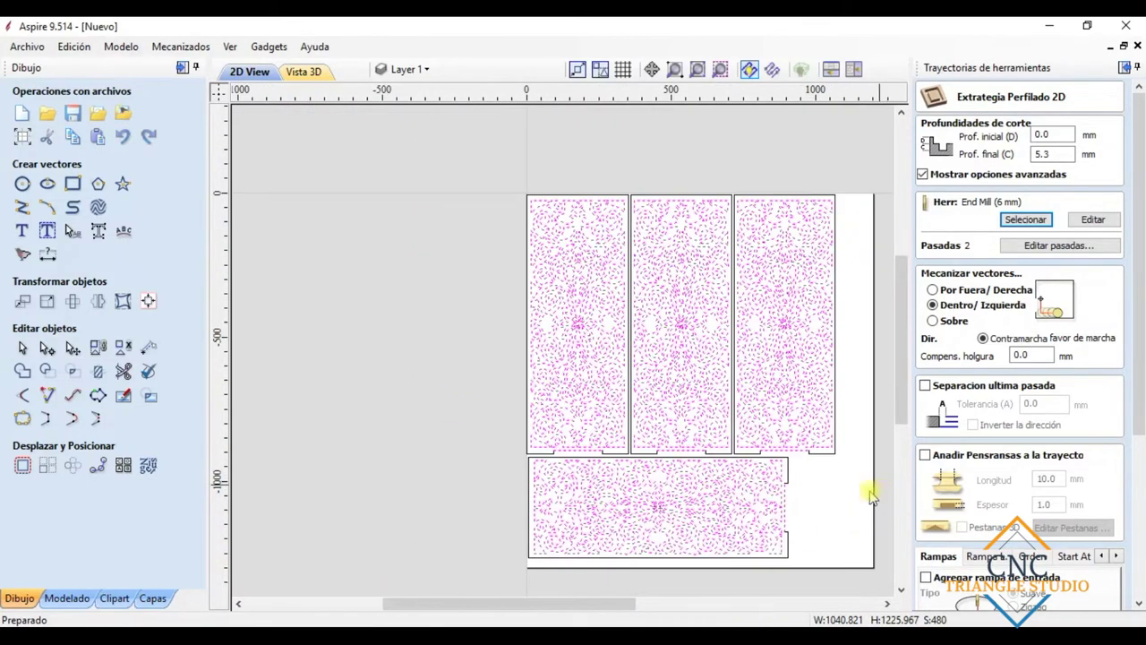
pyautogui.moveTo(593, 604); pyautogui.dragTo(625, 617)
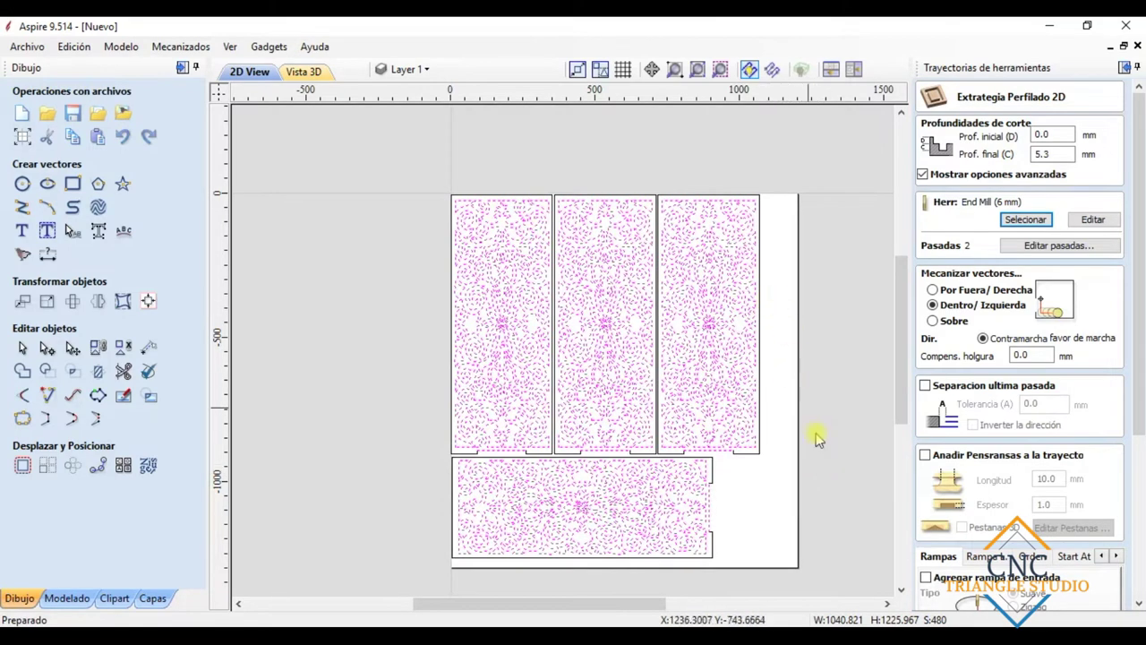
pyautogui.moveTo(1141, 367); pyautogui.dragTo(1142, 434)
pyautogui.hotkey('ctrl', 'a')
pyautogui.press('BackSpace')
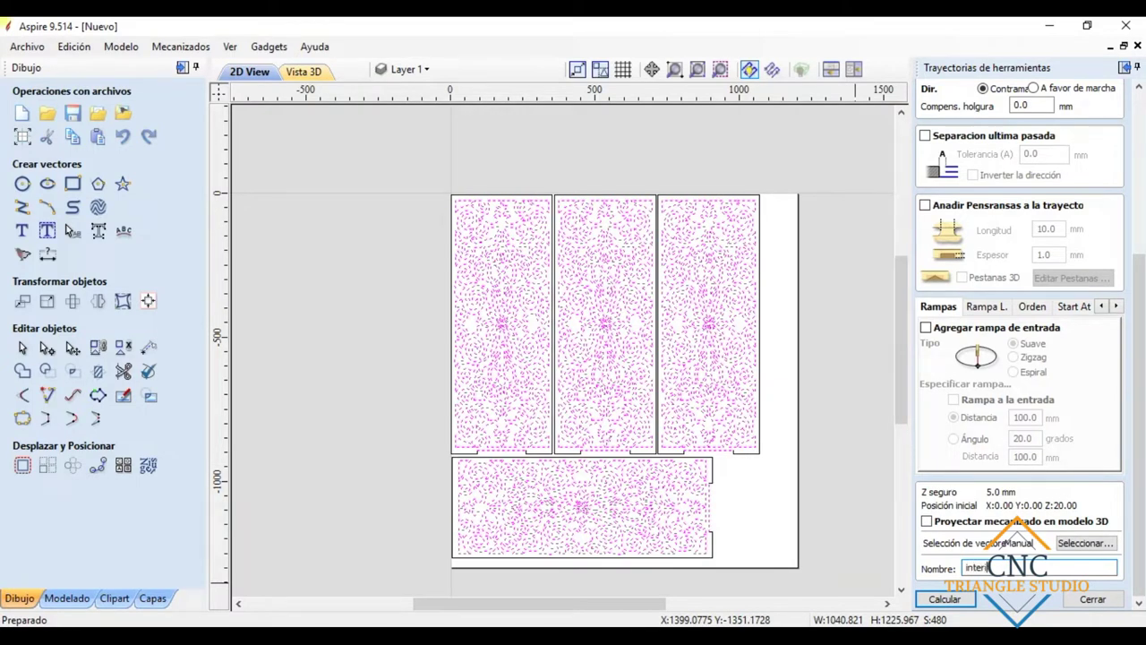
pyautogui.scroll(5, 992, 268)
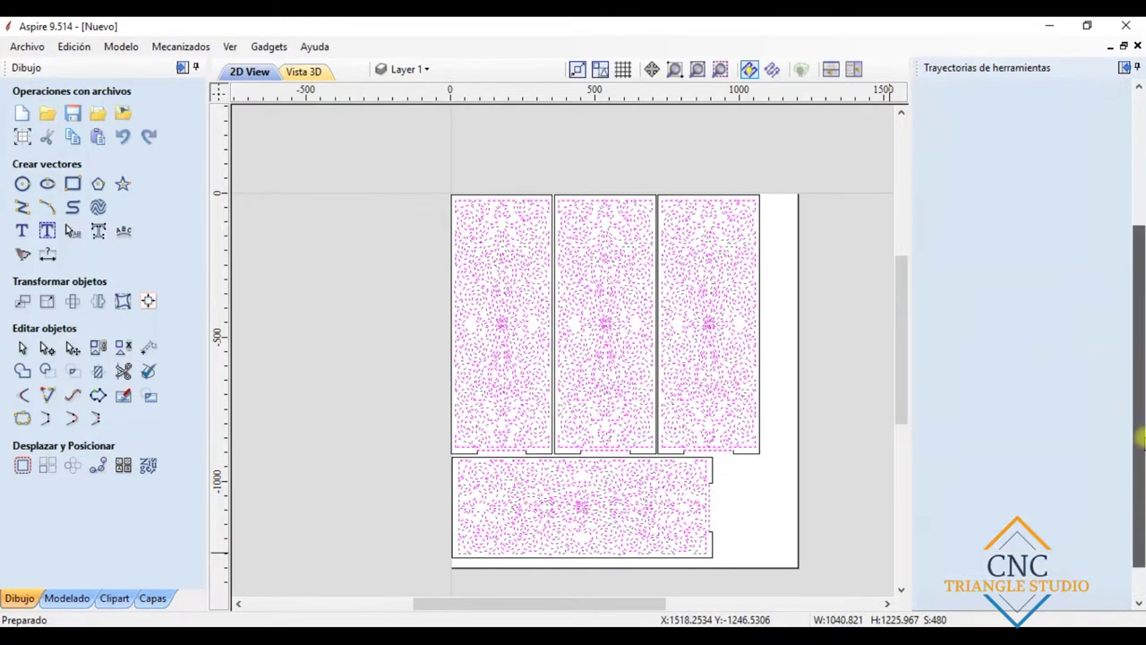
pyautogui.scroll(-5, 1070, 591)
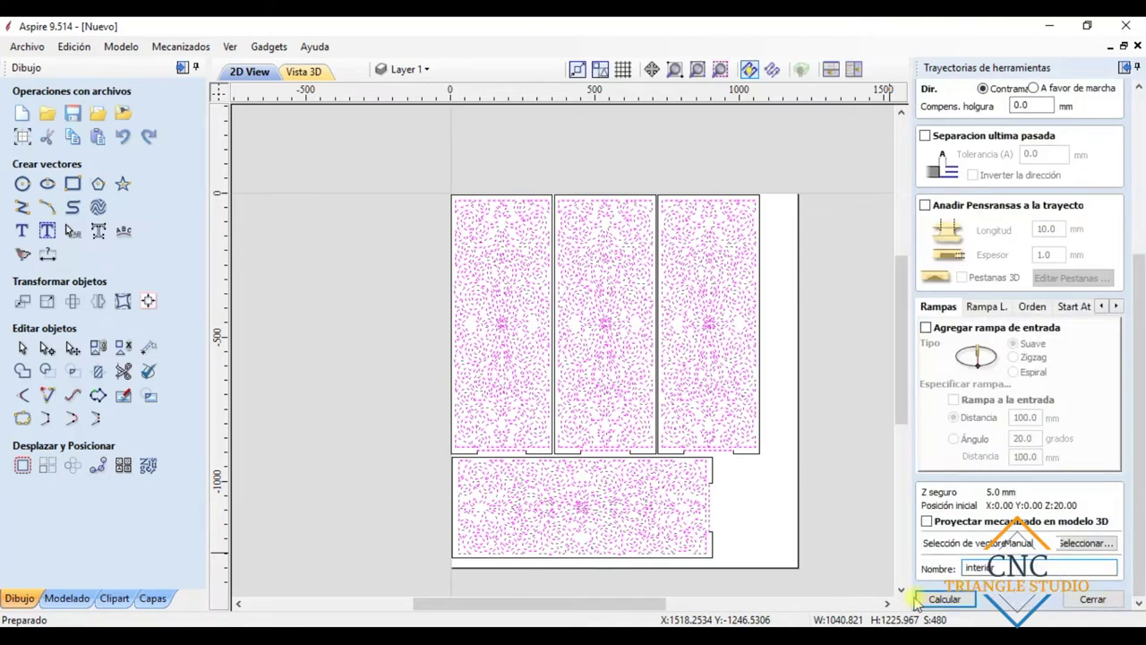
# Step: Calculate the "interior" toolpath, accepting separate open contours, the ignored unsuitable vectors and cutting through the material
pyautogui.click(932, 599)
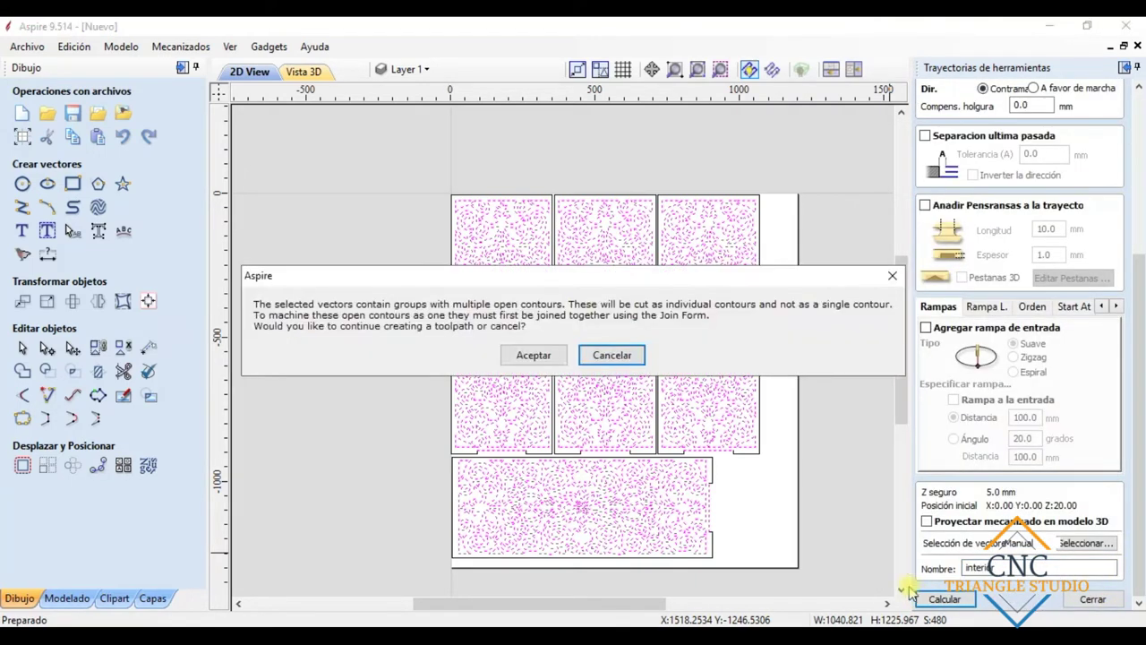
pyautogui.click(534, 355)
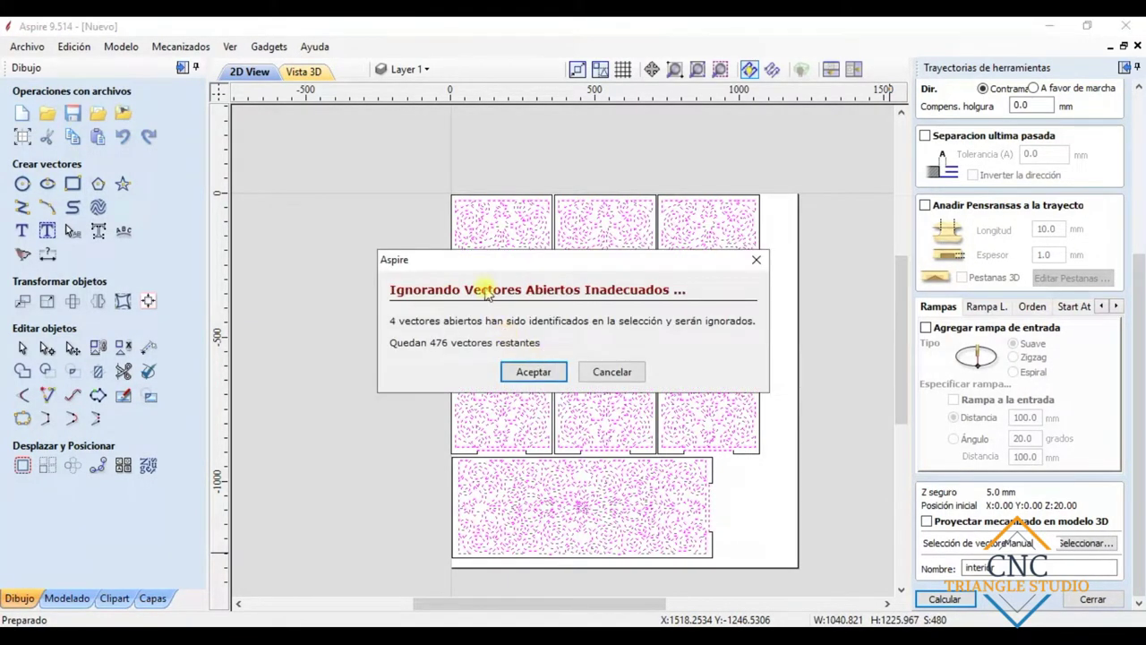
pyautogui.moveTo(476, 262); pyautogui.dragTo(455, 229)
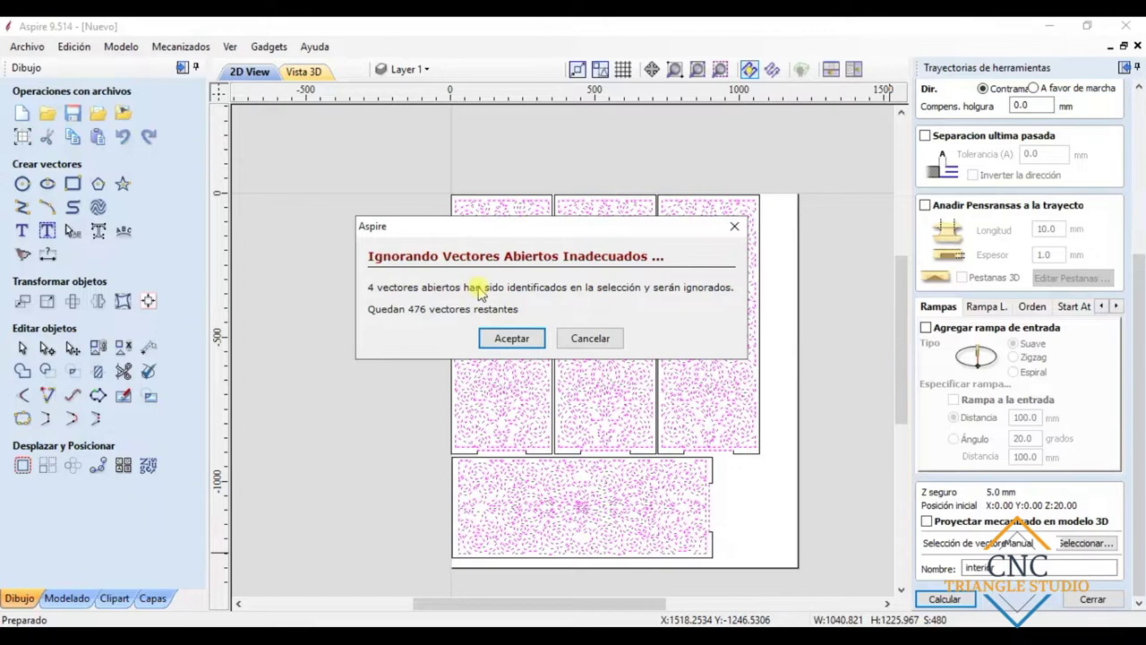
pyautogui.click(527, 341)
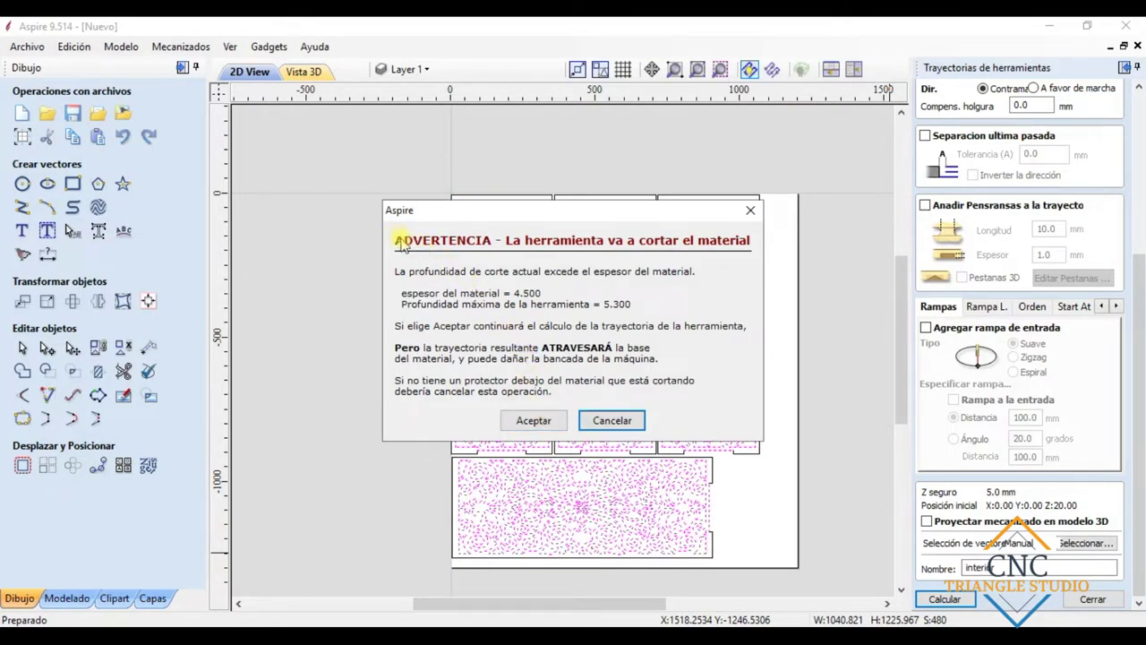
pyautogui.moveTo(425, 215); pyautogui.dragTo(416, 203)
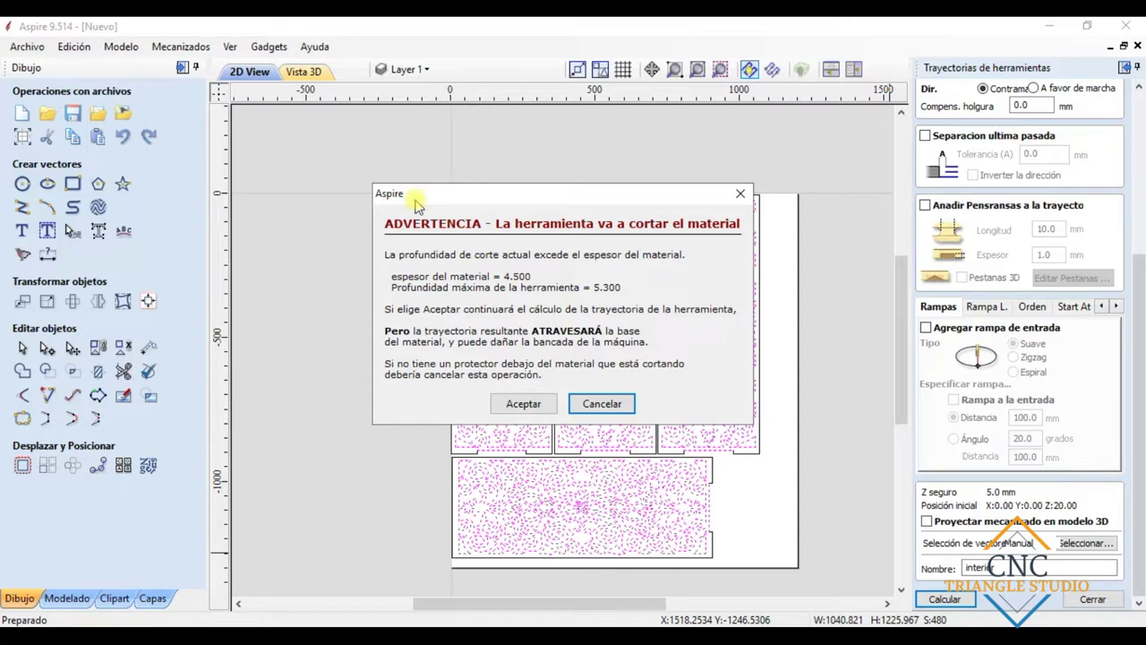
pyautogui.moveTo(416, 205); pyautogui.dragTo(409, 188)
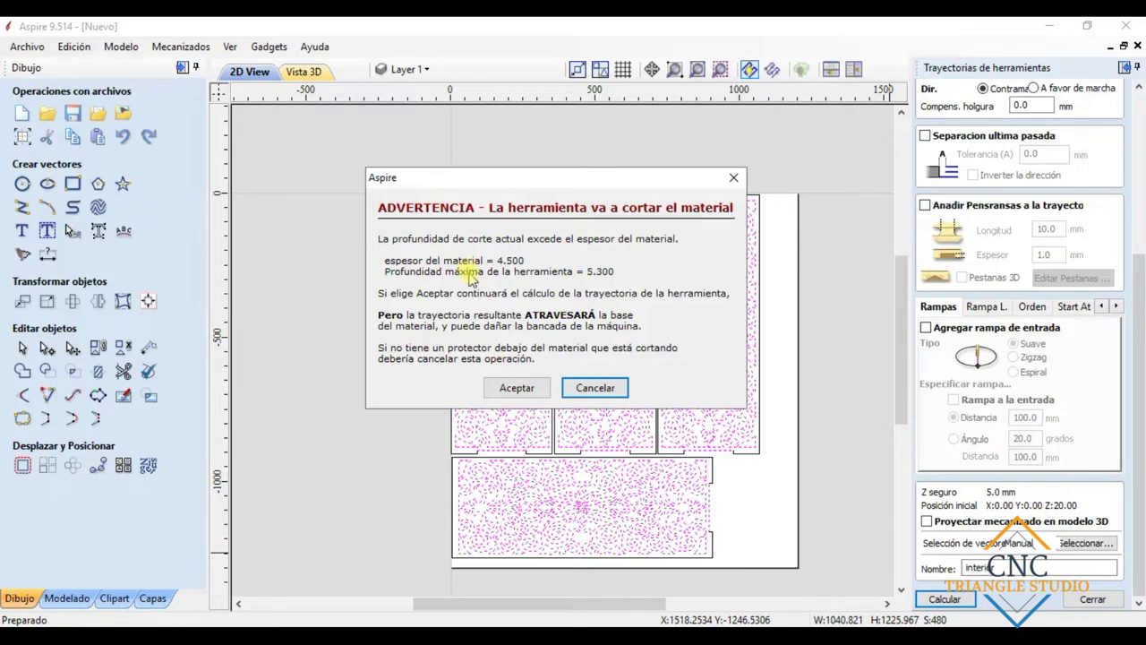
pyautogui.click(518, 388)
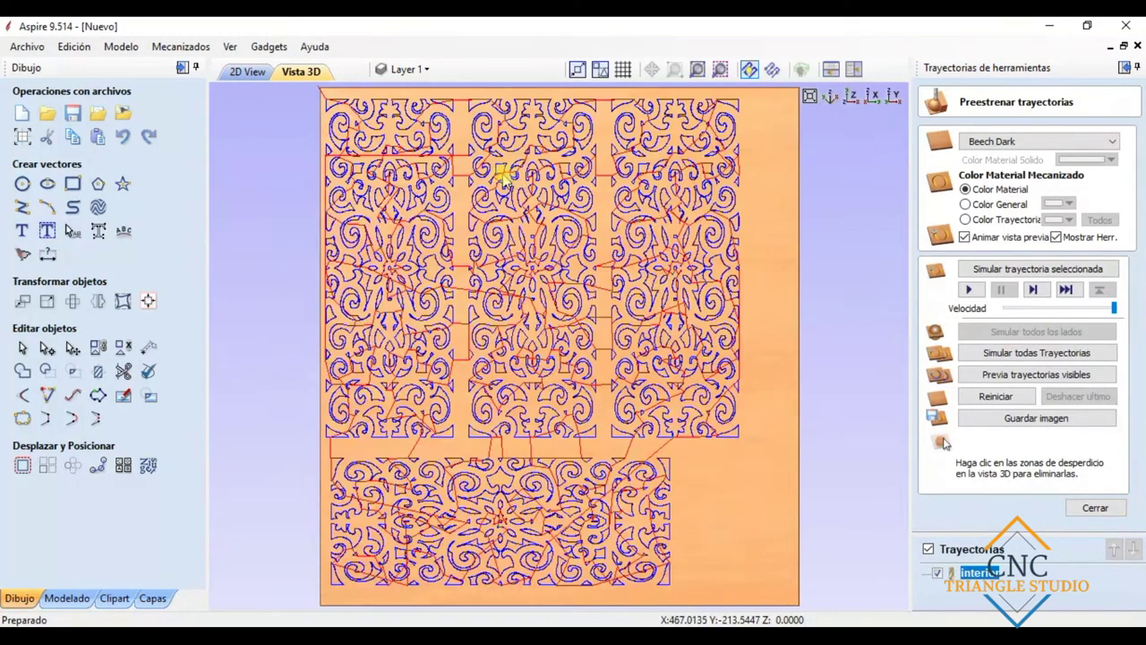
# Step: Simulate the visible interior toolpath in 3D and examine the cut lattice on all four panels
pyautogui.click(991, 377)
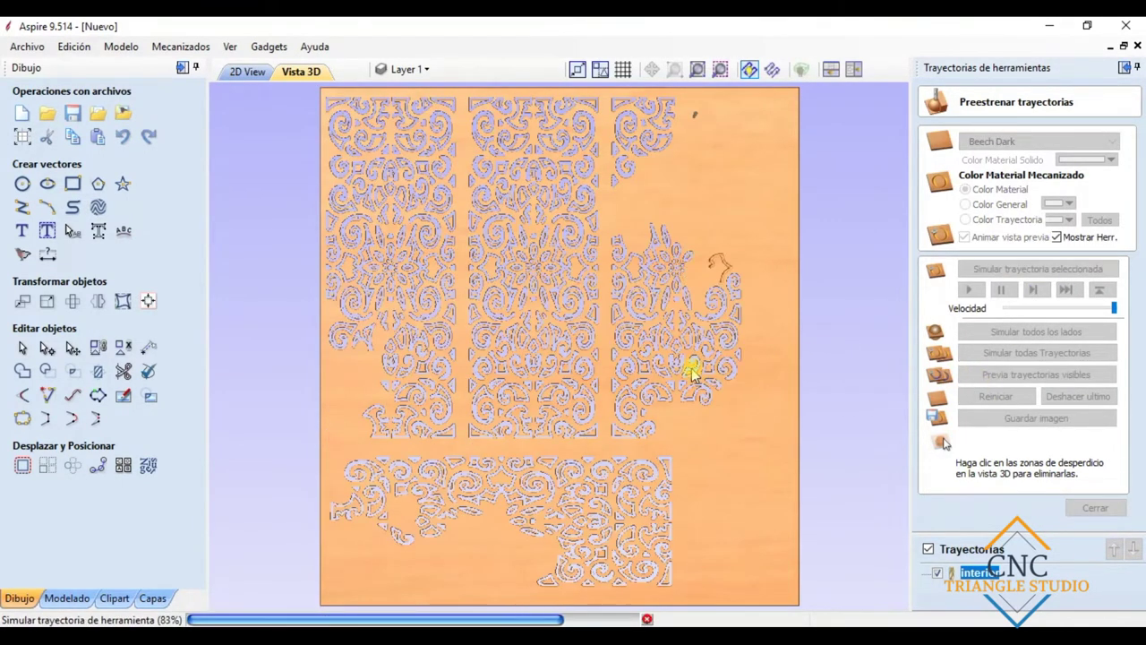
pyautogui.scroll(3, 488, 253)
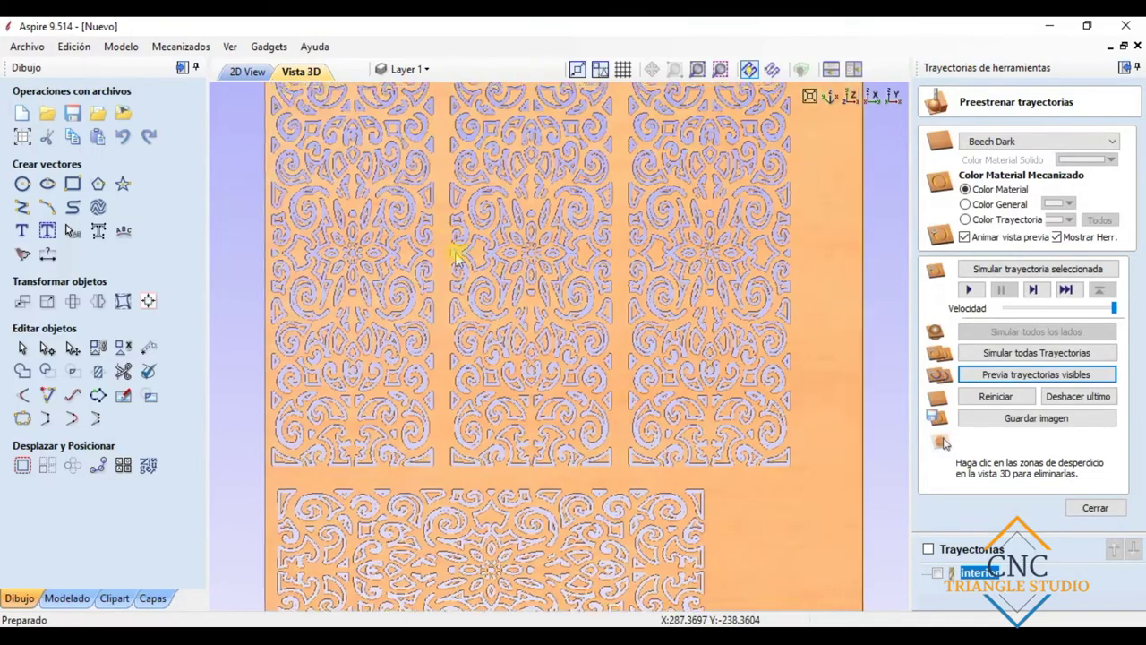
pyautogui.scroll(-1, 450, 268)
pyautogui.scroll(1, 421, 296)
pyautogui.scroll(-4, 380, 260)
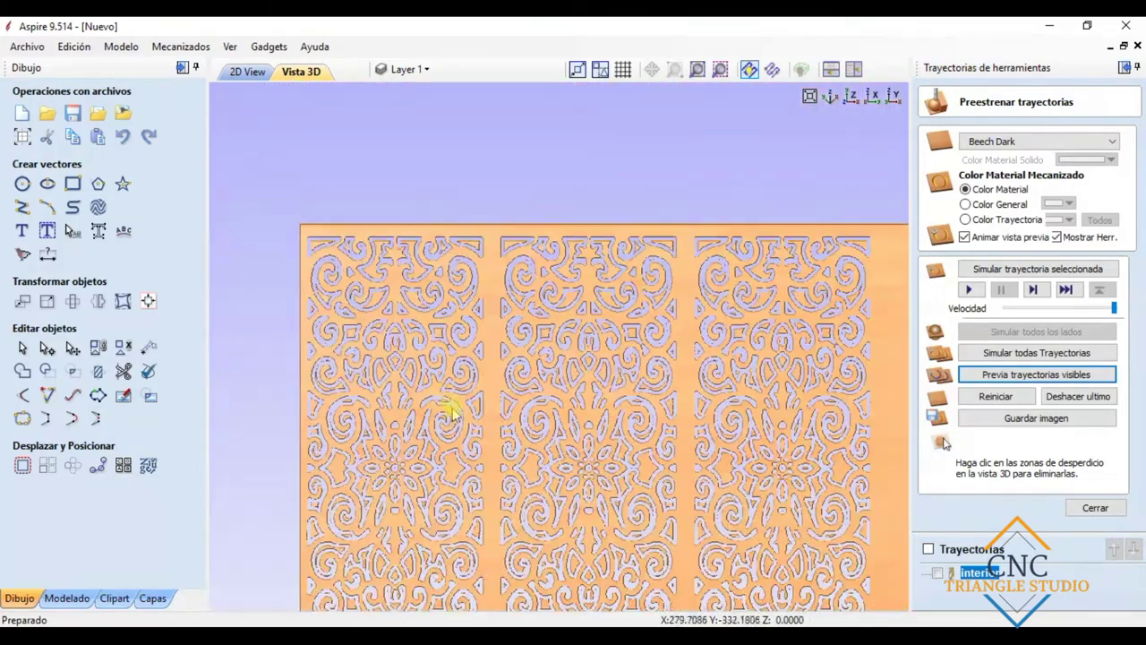
pyautogui.scroll(2, 564, 331)
pyautogui.scroll(2, 662, 444)
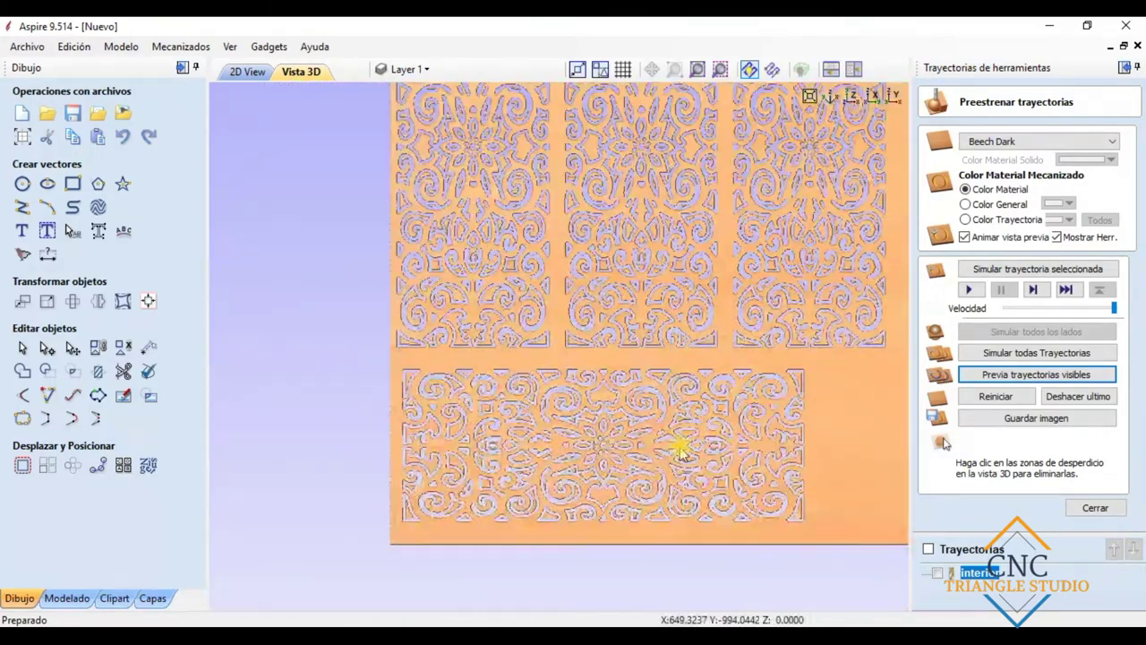
pyautogui.scroll(2, 573, 394)
pyautogui.scroll(2, 501, 372)
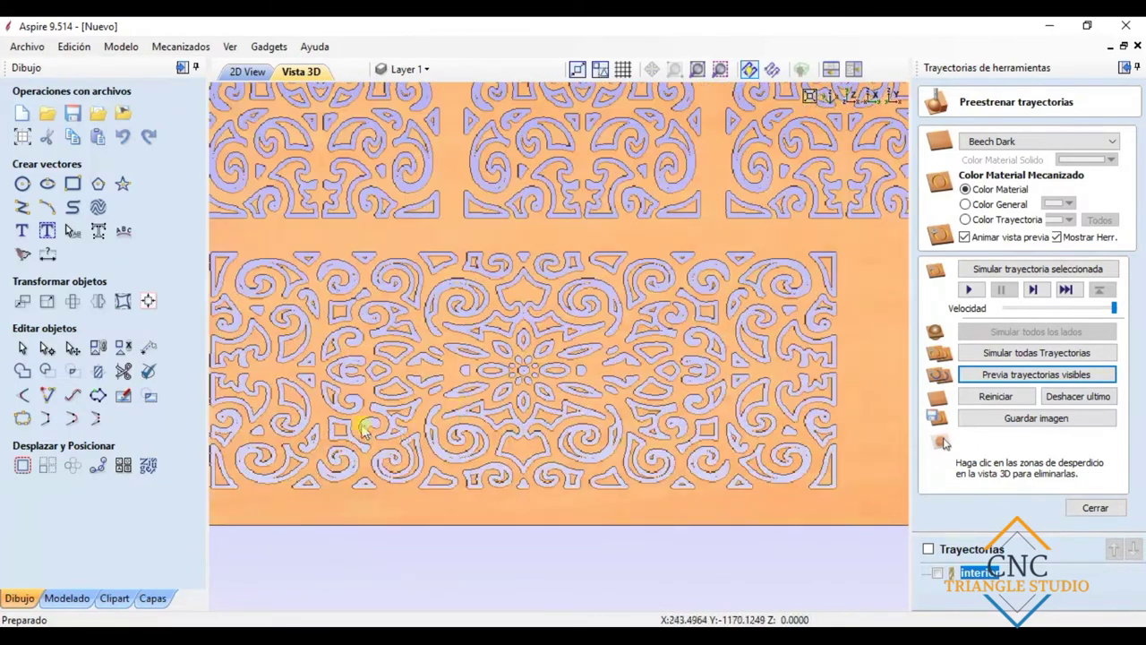
pyautogui.scroll(1, 374, 431)
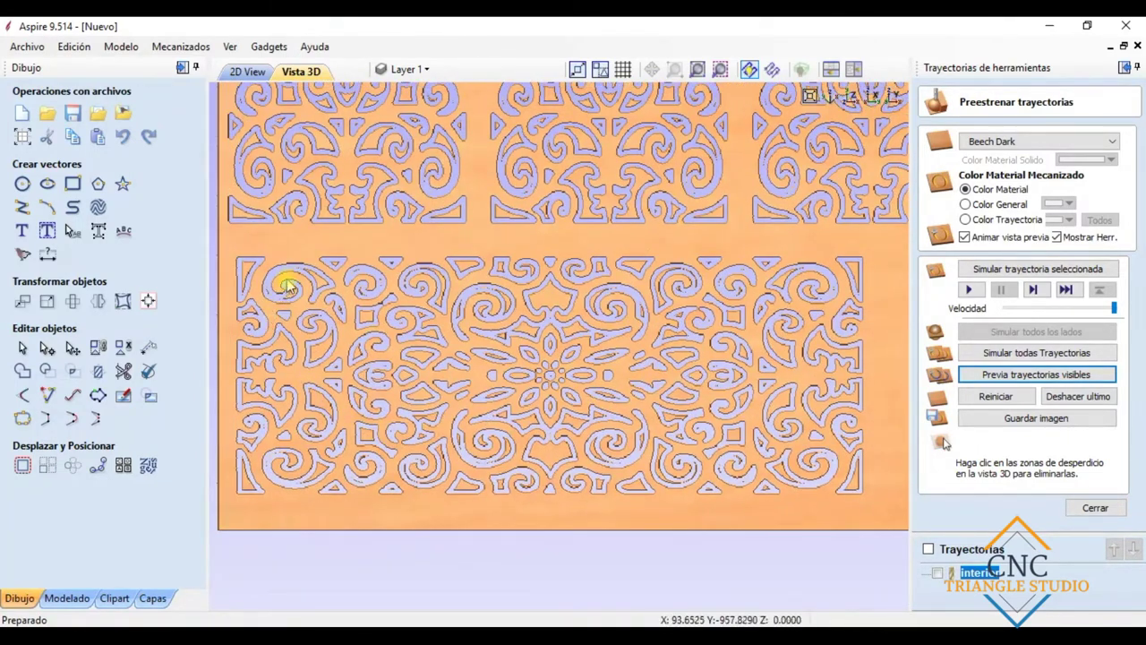
# Step: Remove several loose waste pieces from the simulated cutouts at the horizontal panel's left end
pyautogui.click(320, 284)
pyautogui.click(317, 347)
pyautogui.click(277, 351)
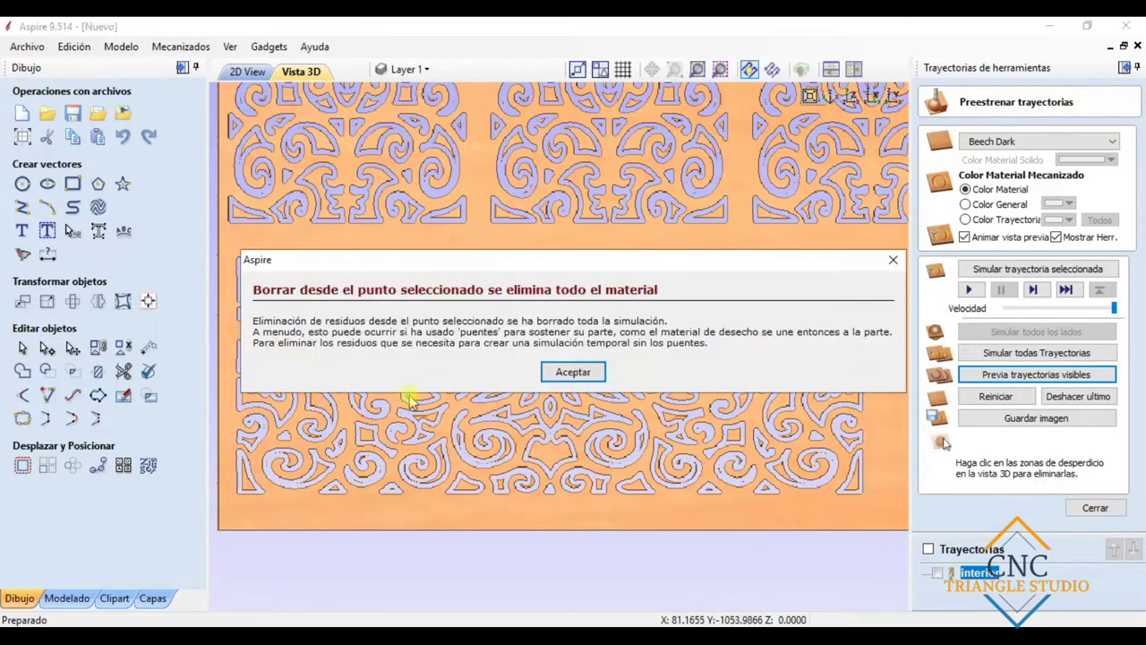
pyautogui.click(573, 373)
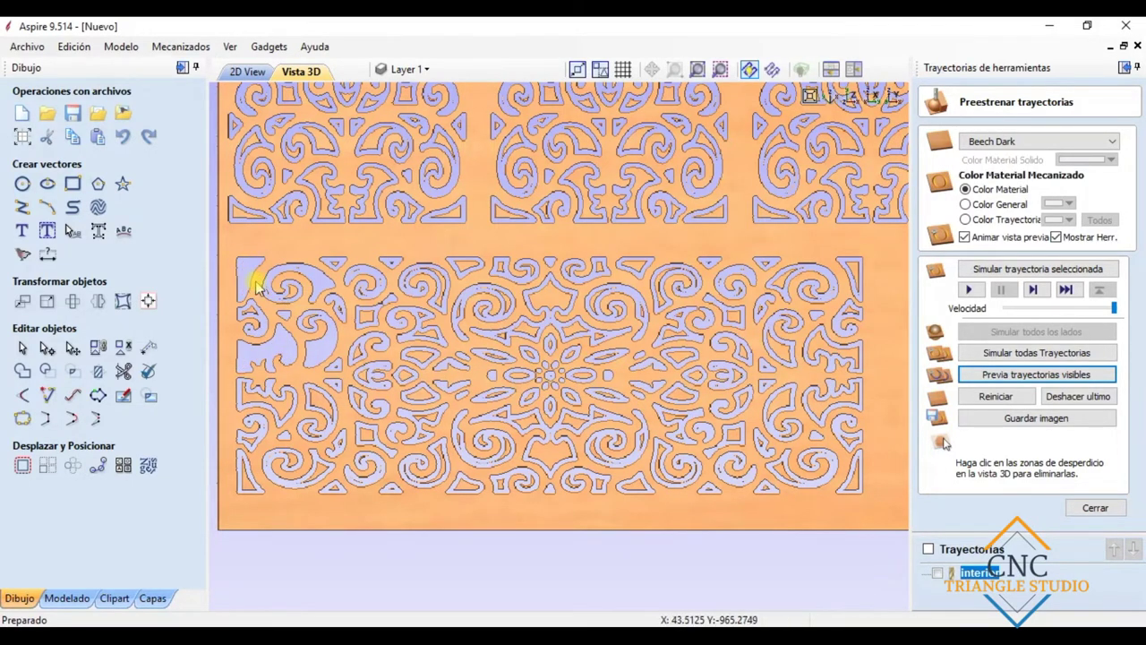
pyautogui.click(249, 484)
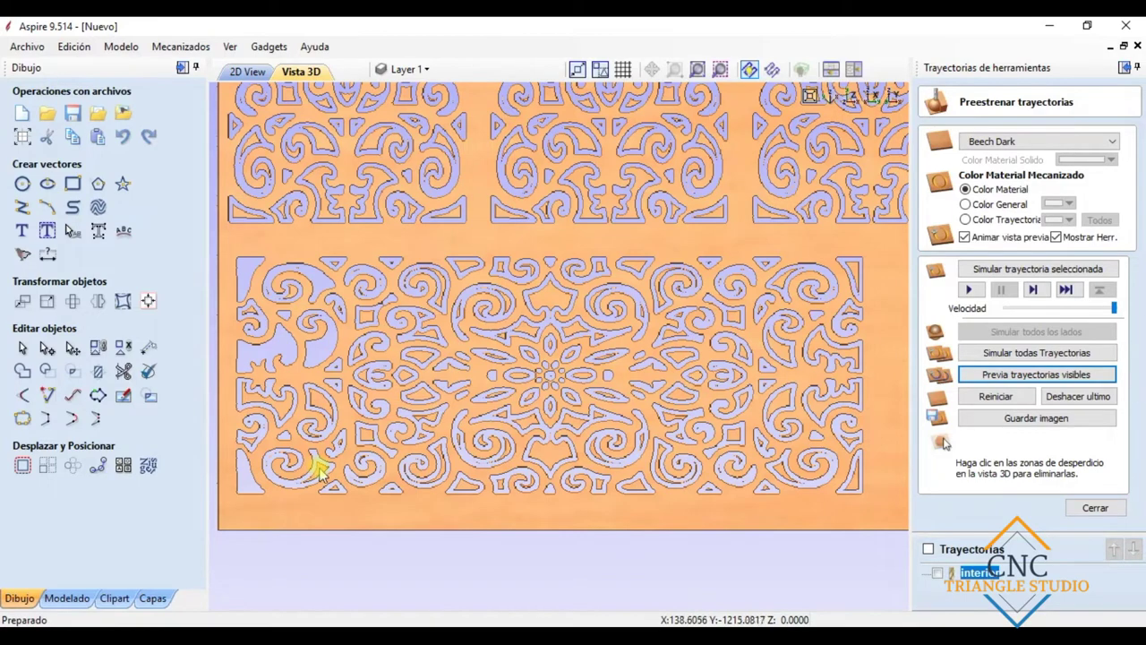
pyautogui.moveTo(397, 456); pyautogui.dragTo(421, 429)
# Step: Close the preview and start another 2D profile toolpath in the 2D view that machines outside/right of the vectors
pyautogui.click(250, 71)
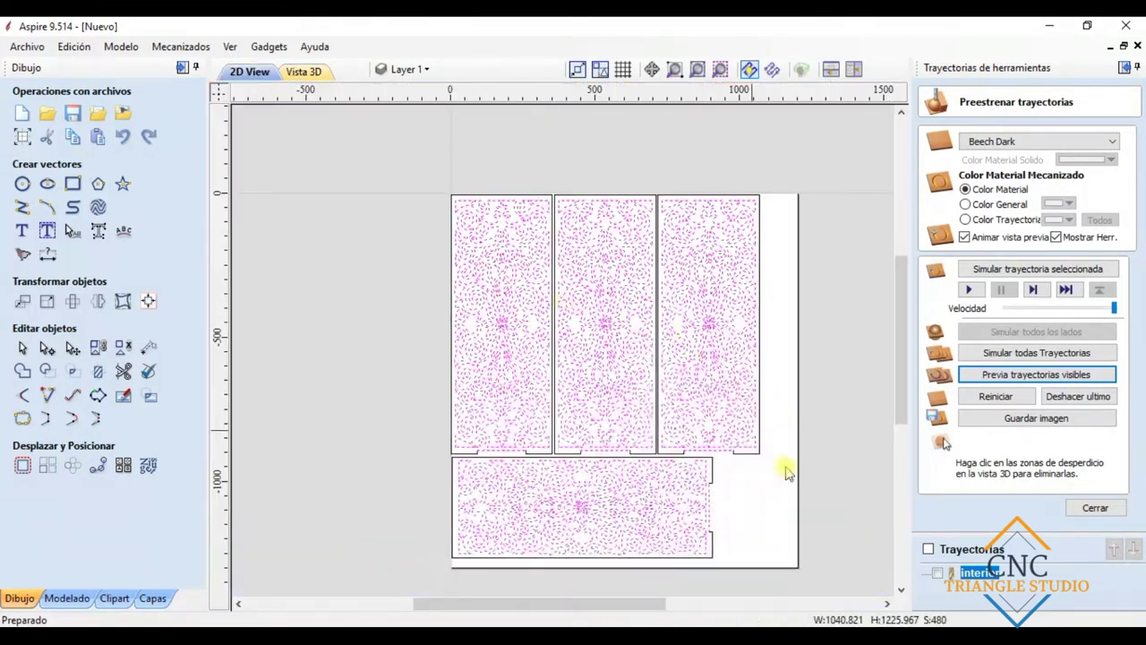
pyautogui.click(1094, 510)
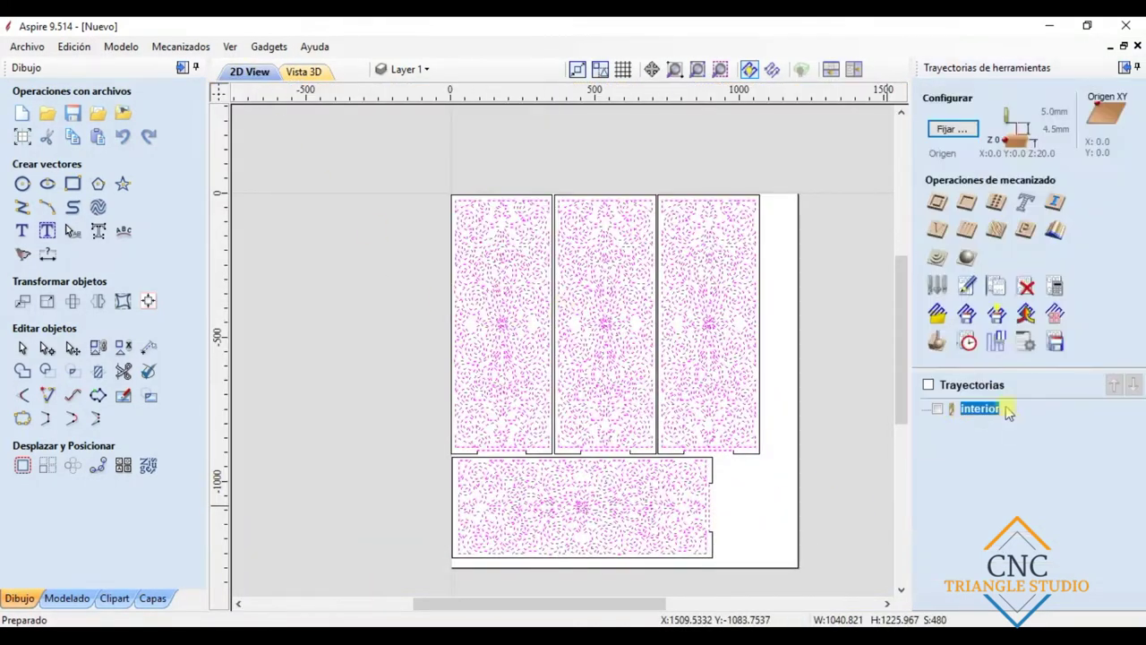
pyautogui.click(936, 205)
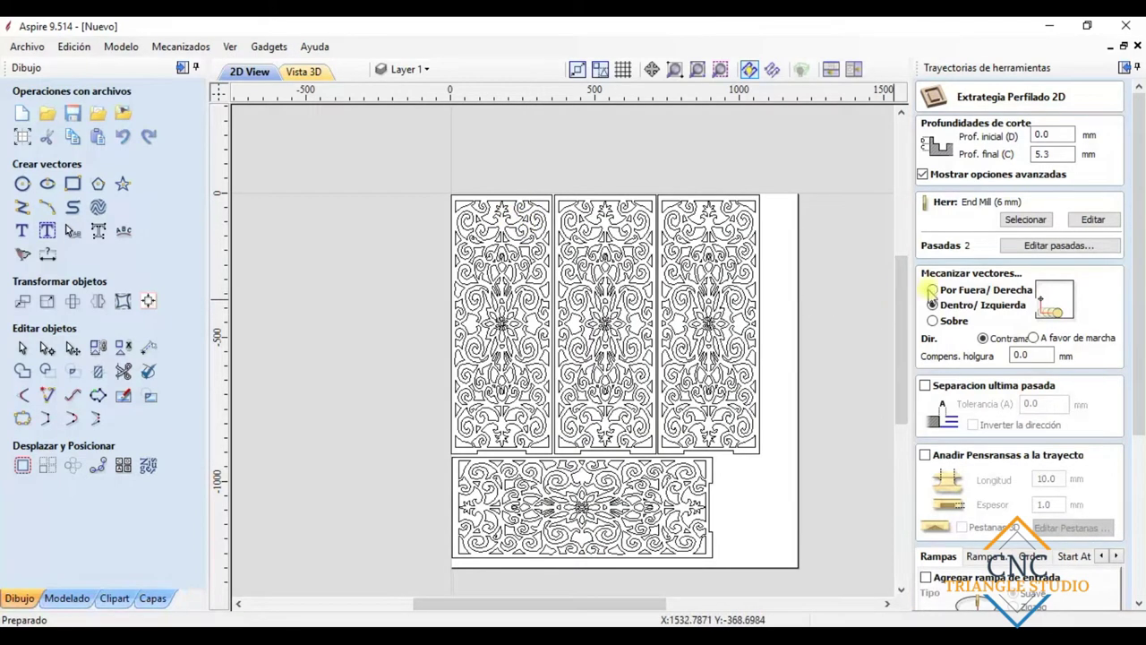
pyautogui.click(934, 291)
pyautogui.click(504, 198)
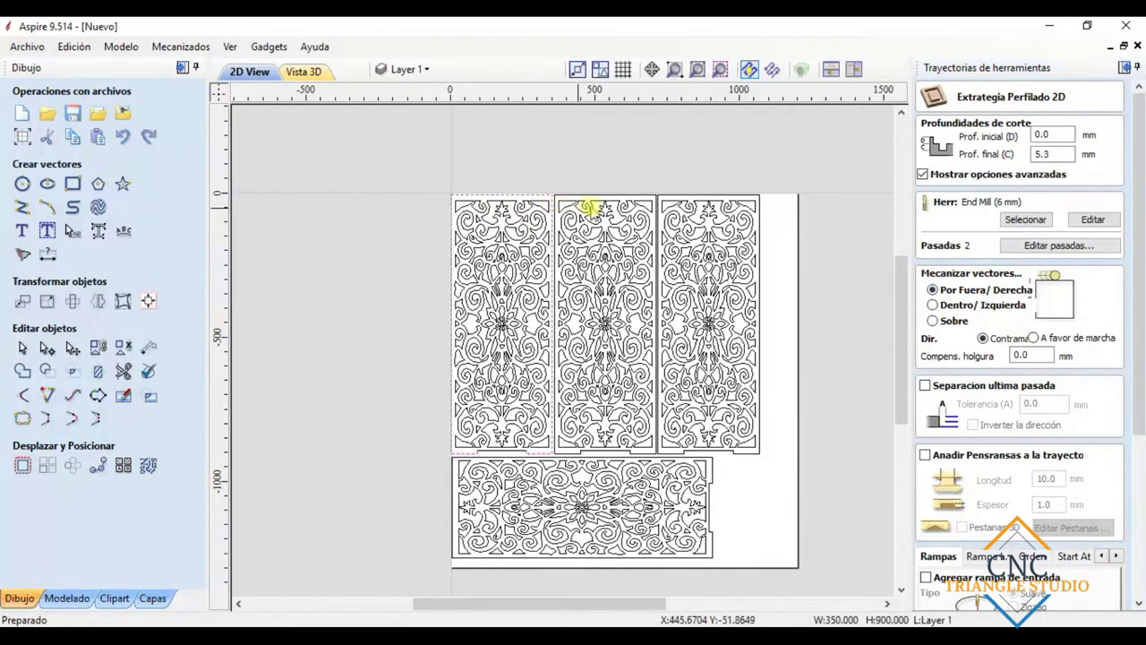
pyautogui.keyDown('shift'); pyautogui.click(594, 195); pyautogui.keyUp('shift')
pyautogui.keyDown('shift'); pyautogui.click(760, 402); pyautogui.keyUp('shift')
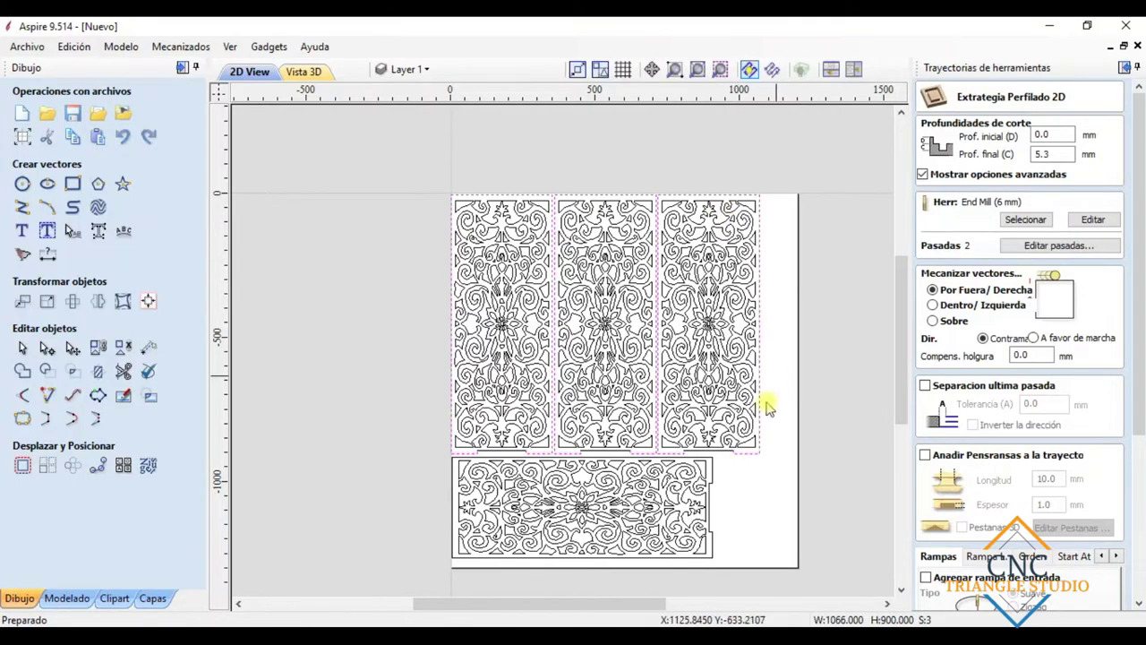
pyautogui.keyDown('shift'); pyautogui.click(711, 469); pyautogui.keyUp('shift')
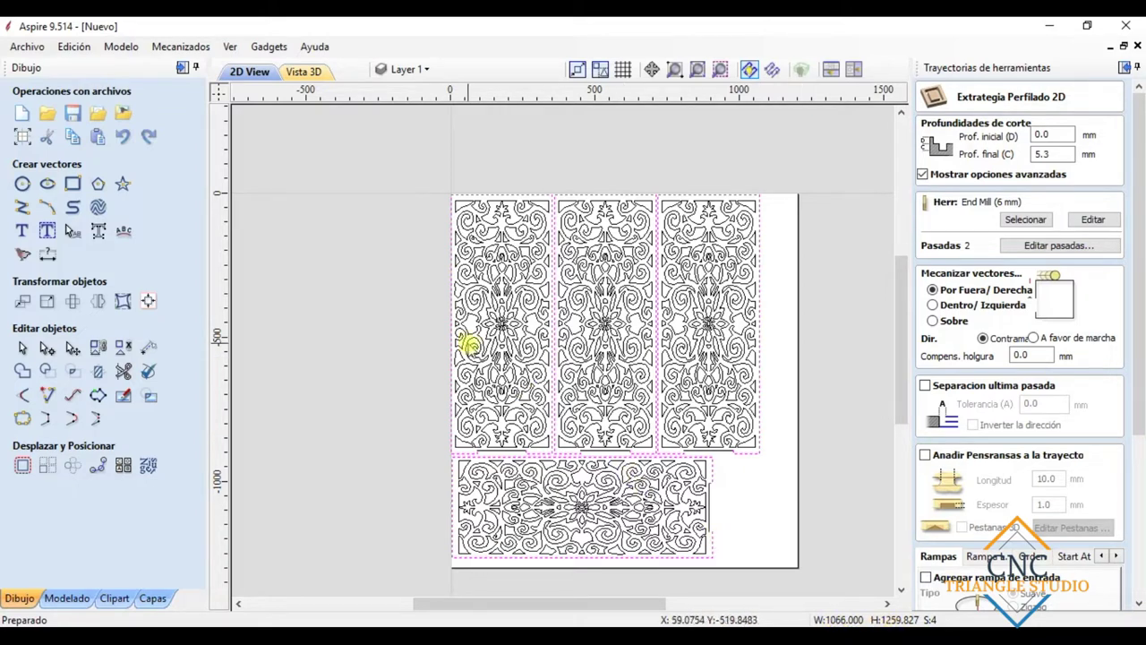
pyautogui.click(464, 345)
# Step: Select the outer contours of the three upright panels and the horizontal panel
pyautogui.click(454, 345)
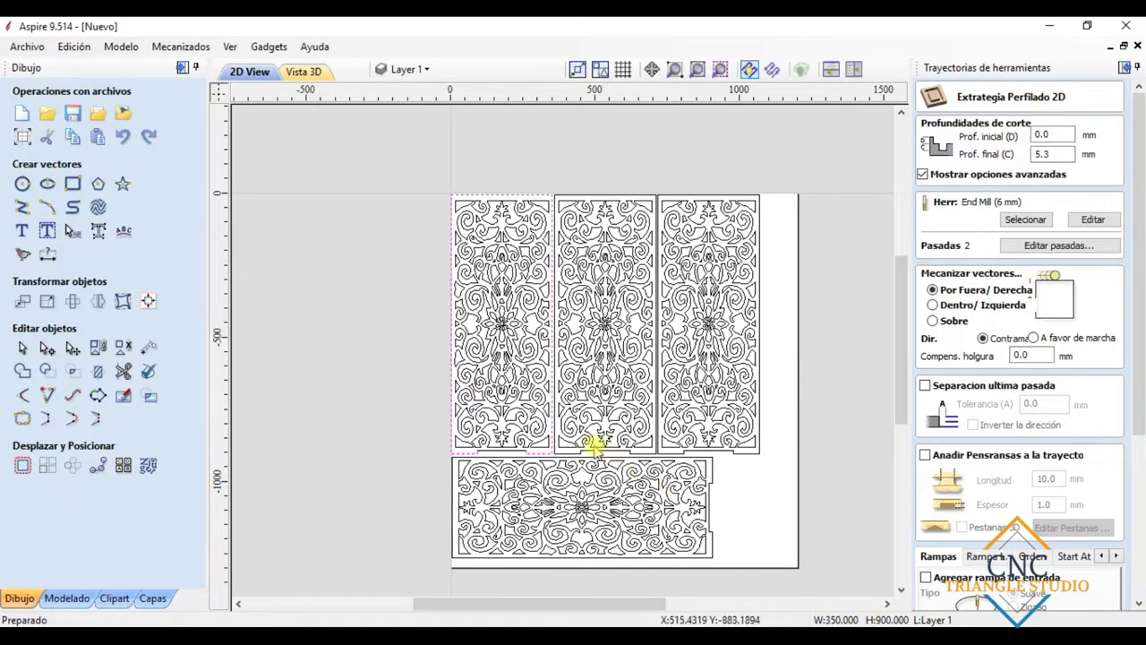
pyautogui.keyDown('shift'); pyautogui.click(639, 459); pyautogui.keyUp('shift')
pyautogui.keyDown('shift'); pyautogui.click(634, 448); pyautogui.keyUp('shift')
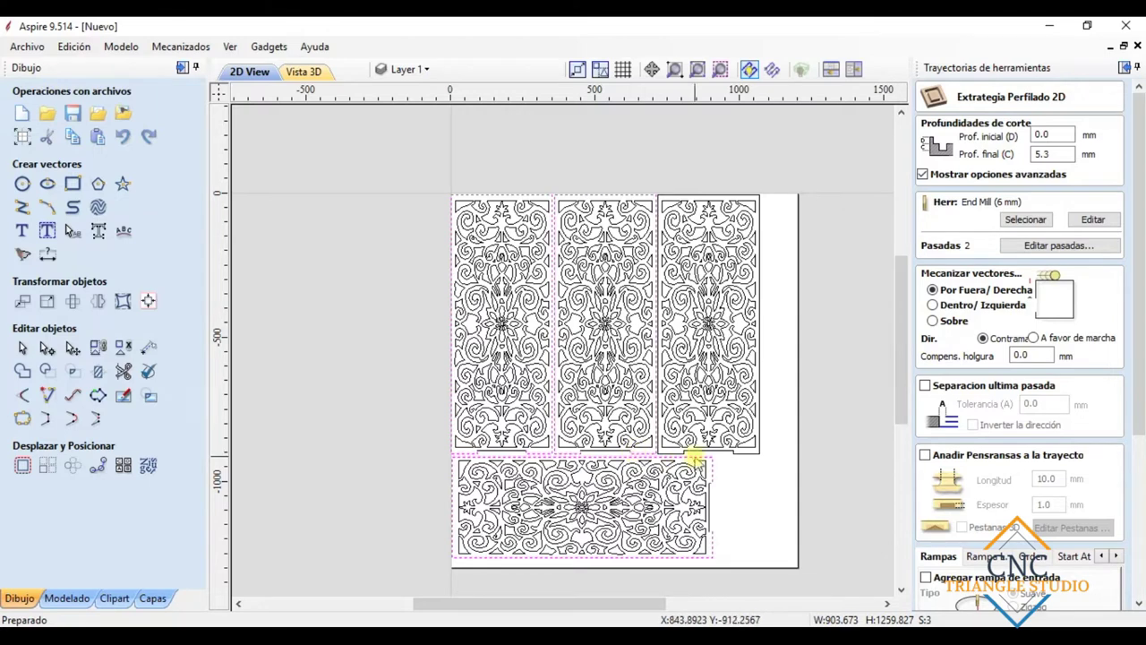
pyautogui.keyDown('shift'); pyautogui.click(690, 448); pyautogui.keyUp('shift')
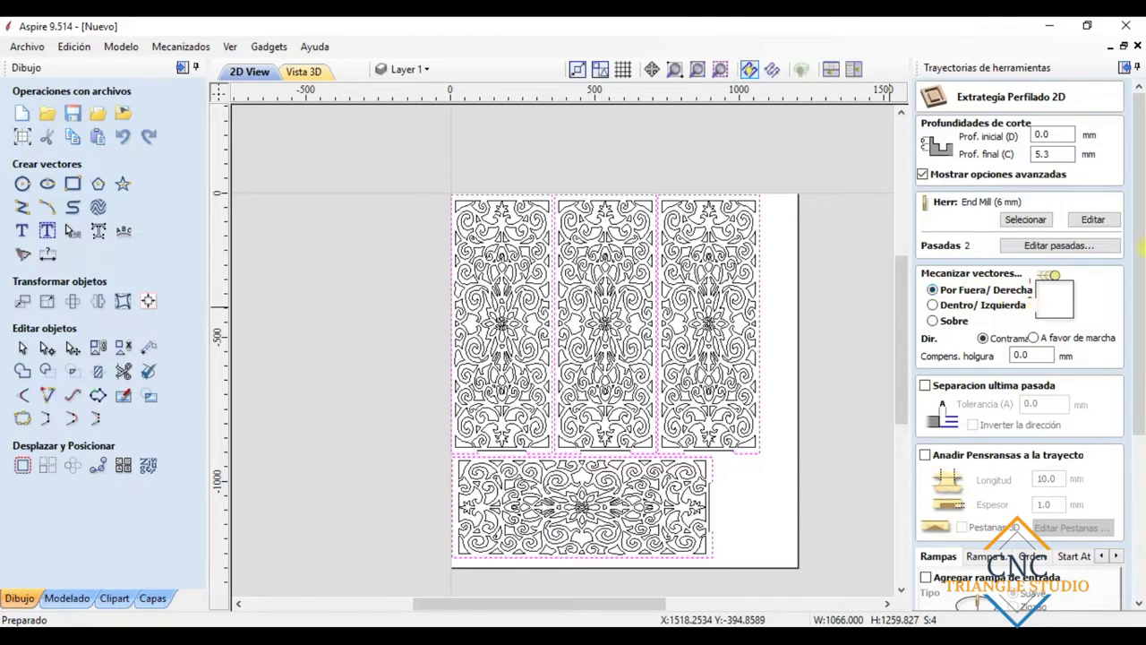
# Step: Check the End Mill (6 mm) settings in the tool database without changing them
pyautogui.moveTo(1143, 256)
pyautogui.mouseDown()
pyautogui.moveTo(1140, 344)
pyautogui.moveTo(1140, 208)
pyautogui.moveTo(1140, 255)
pyautogui.mouseUp()
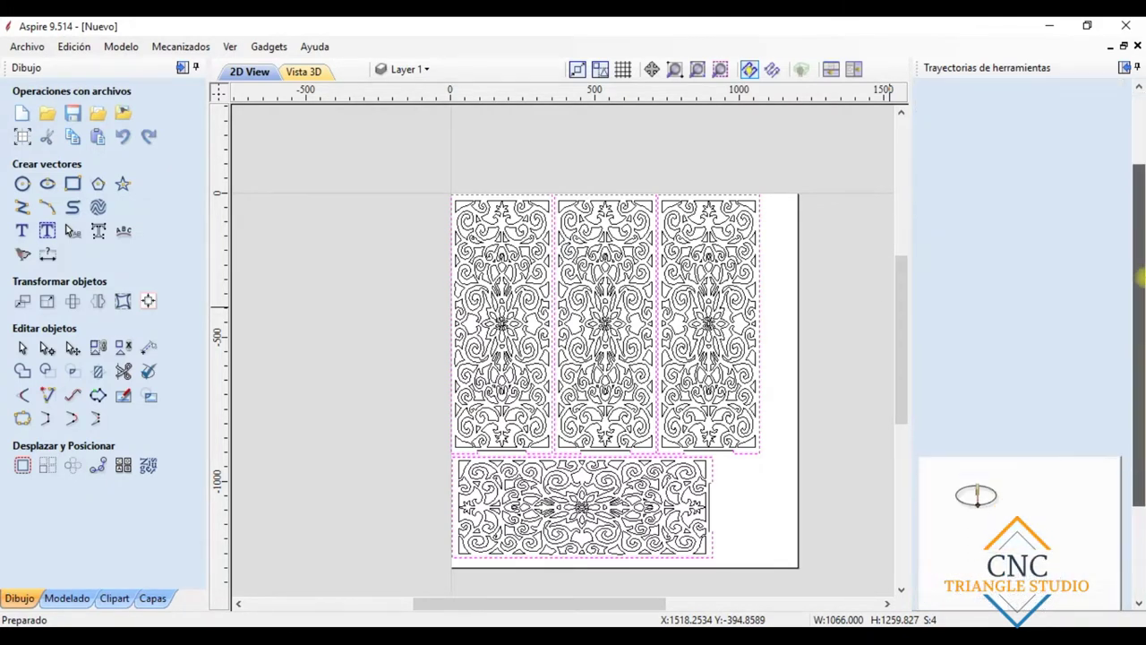
pyautogui.scroll(5, 1065, 206)
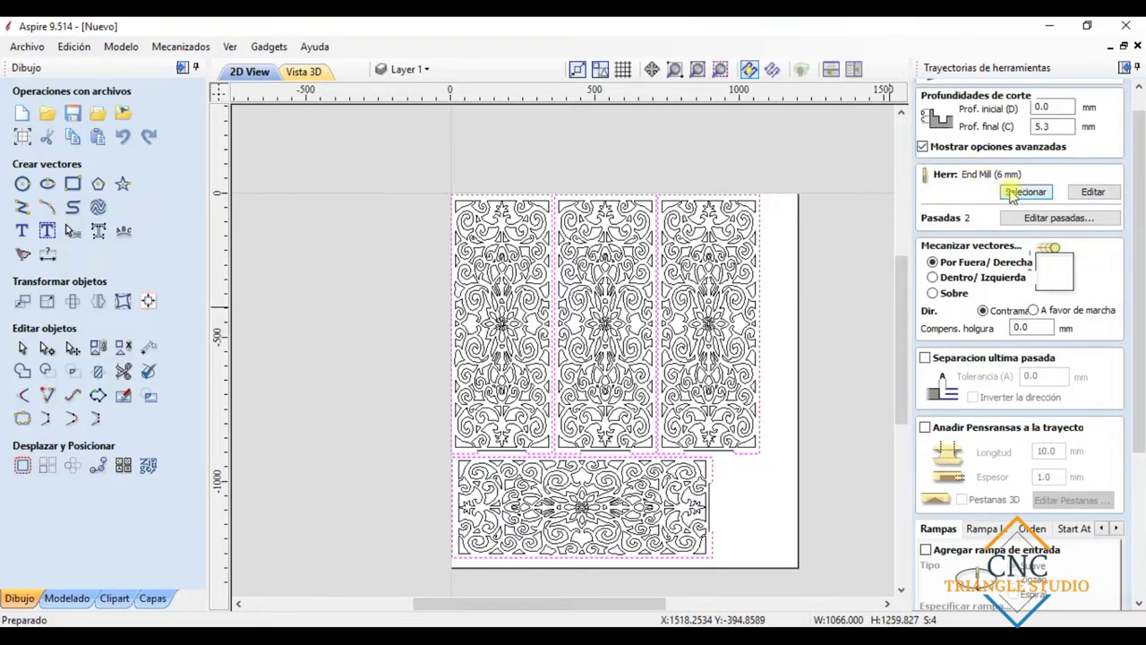
pyautogui.click(1012, 196)
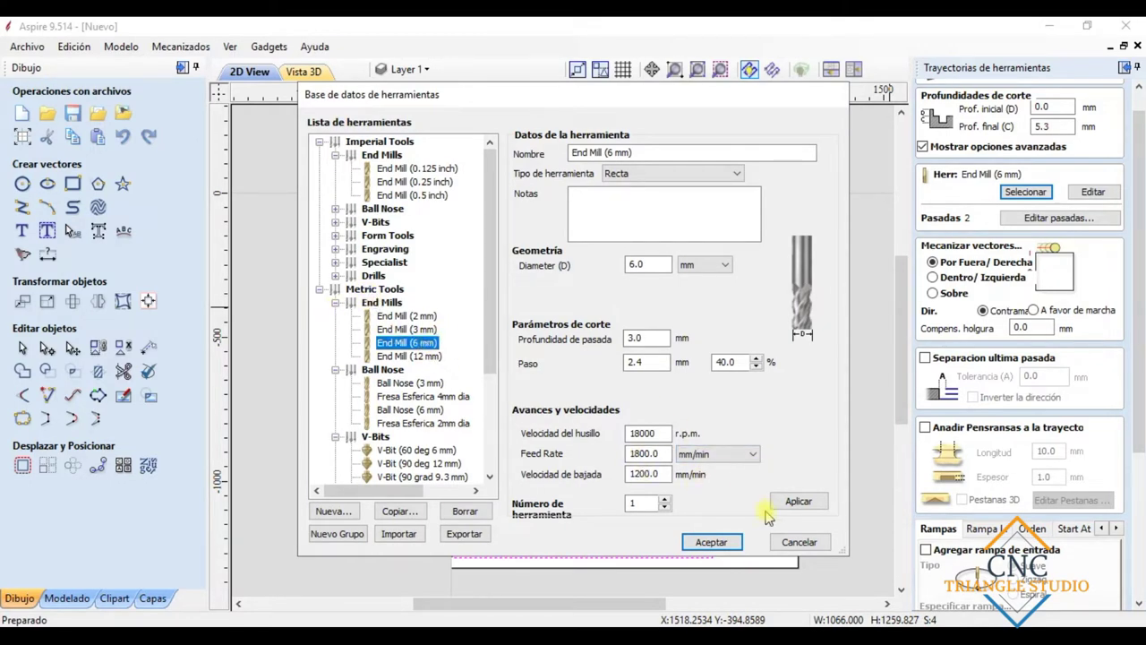
pyautogui.click(787, 542)
# Step: Name the outside profile toolpath "exterior" and try to calculate it
pyautogui.scroll(-5, 1133, 385)
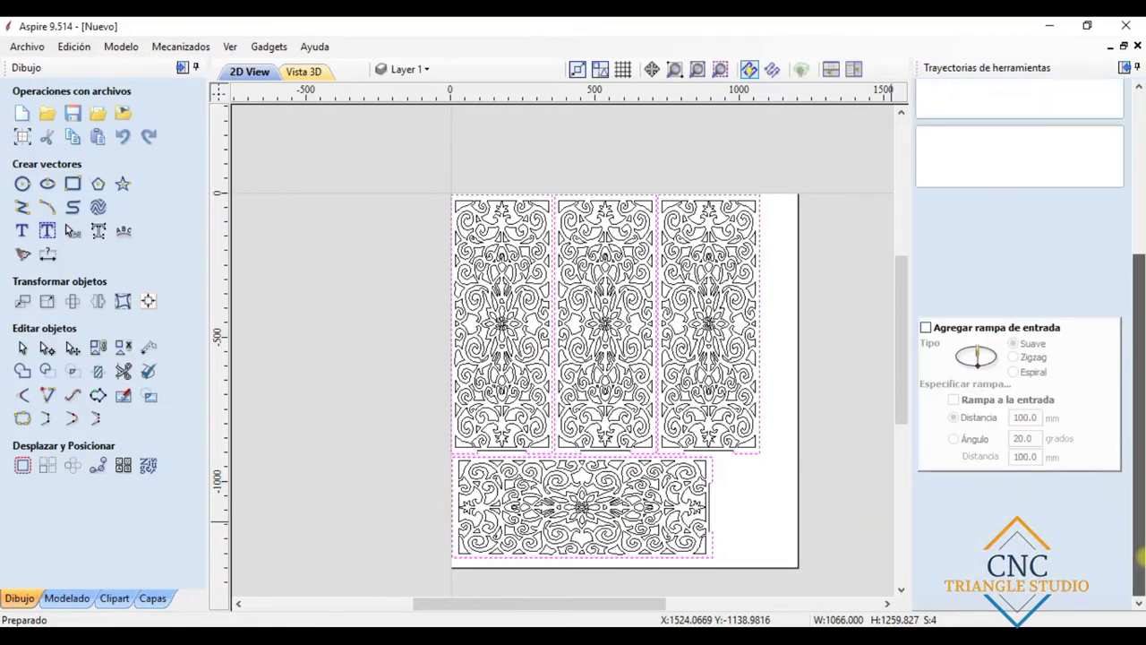
pyautogui.moveTo(1036, 565); pyautogui.dragTo(866, 571)
pyautogui.write('exterior')
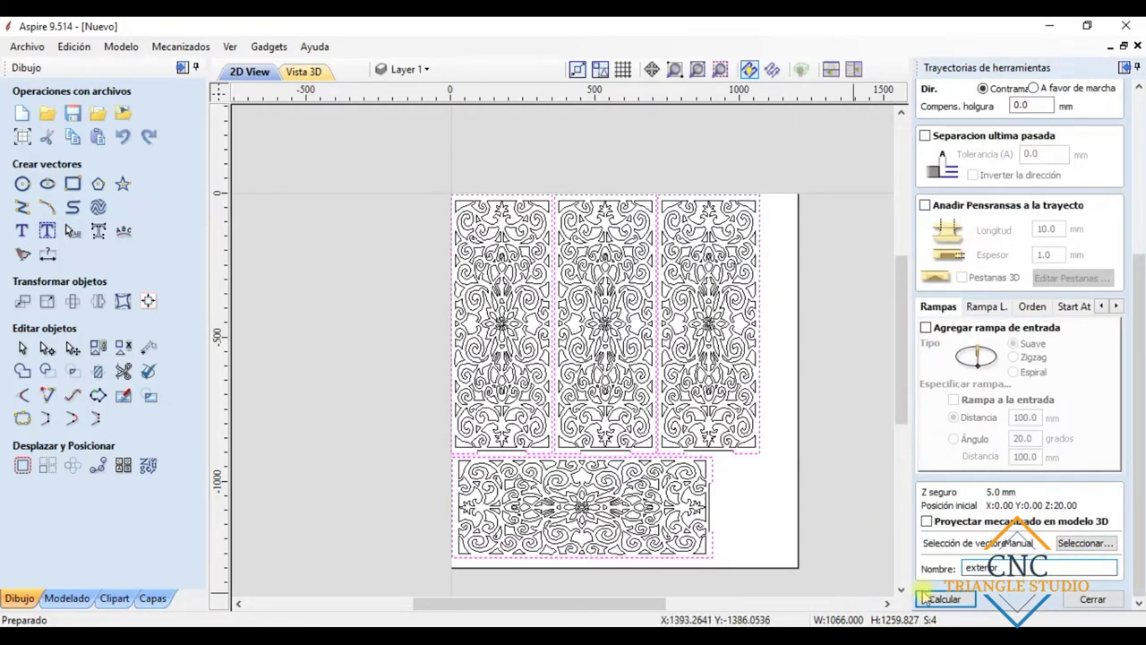
pyautogui.click(930, 598)
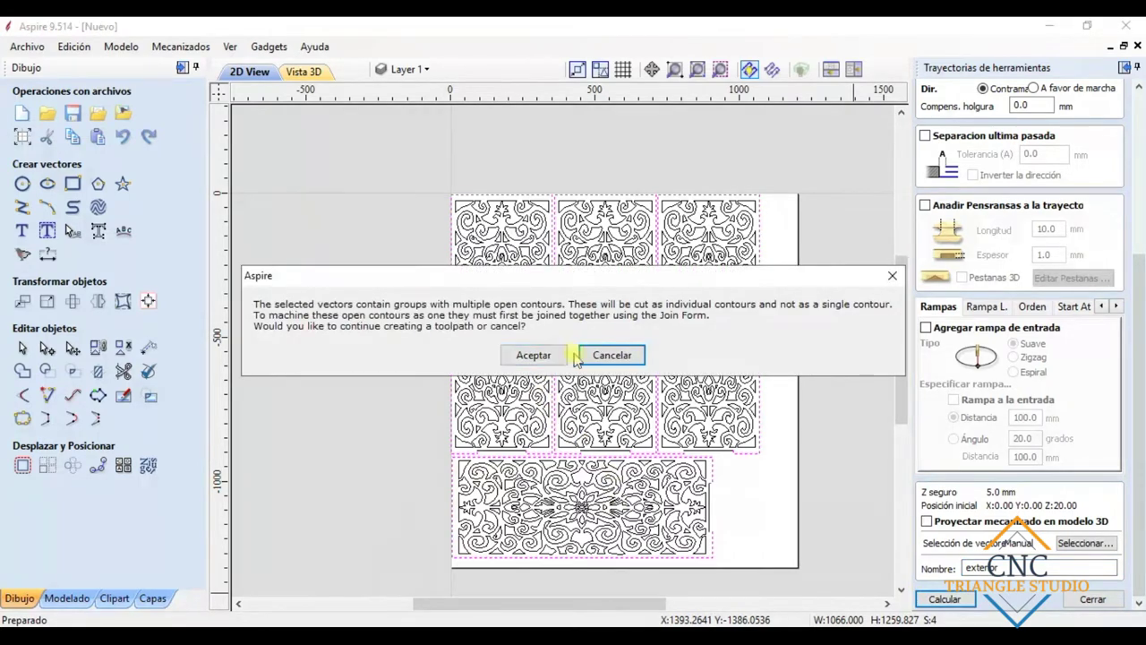
pyautogui.click(892, 280)
# Step: Cancel the toolpath calculation and add the separate notch contours of the four panels to the outer contour selection
pyautogui.scroll(1, 566, 517)
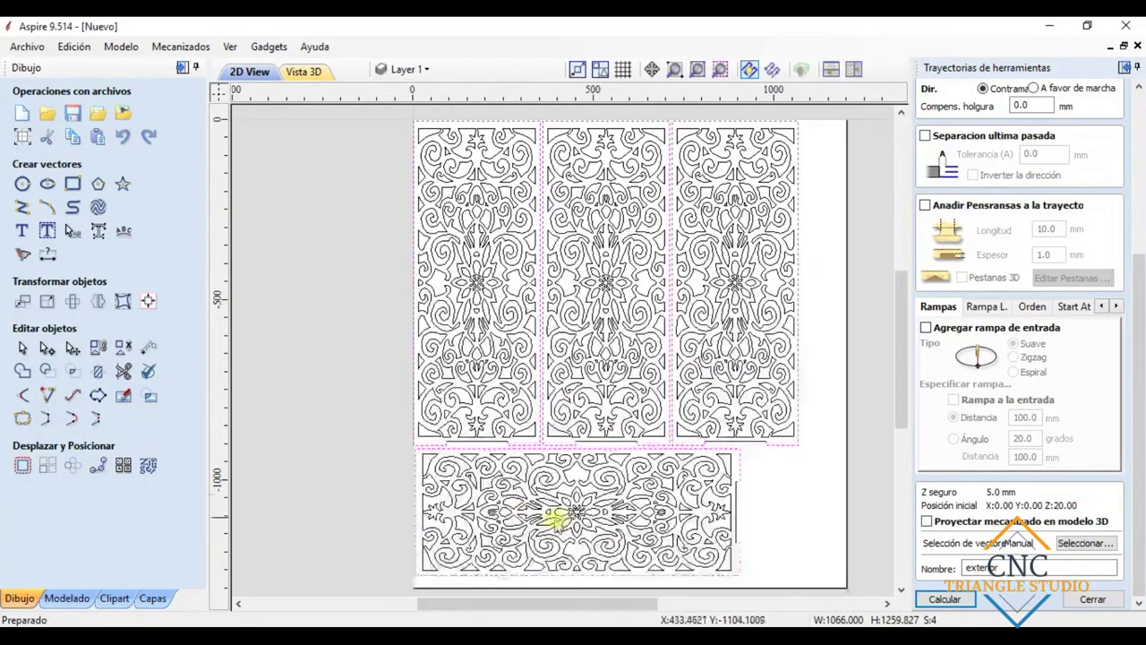
pyautogui.scroll(1, 494, 504)
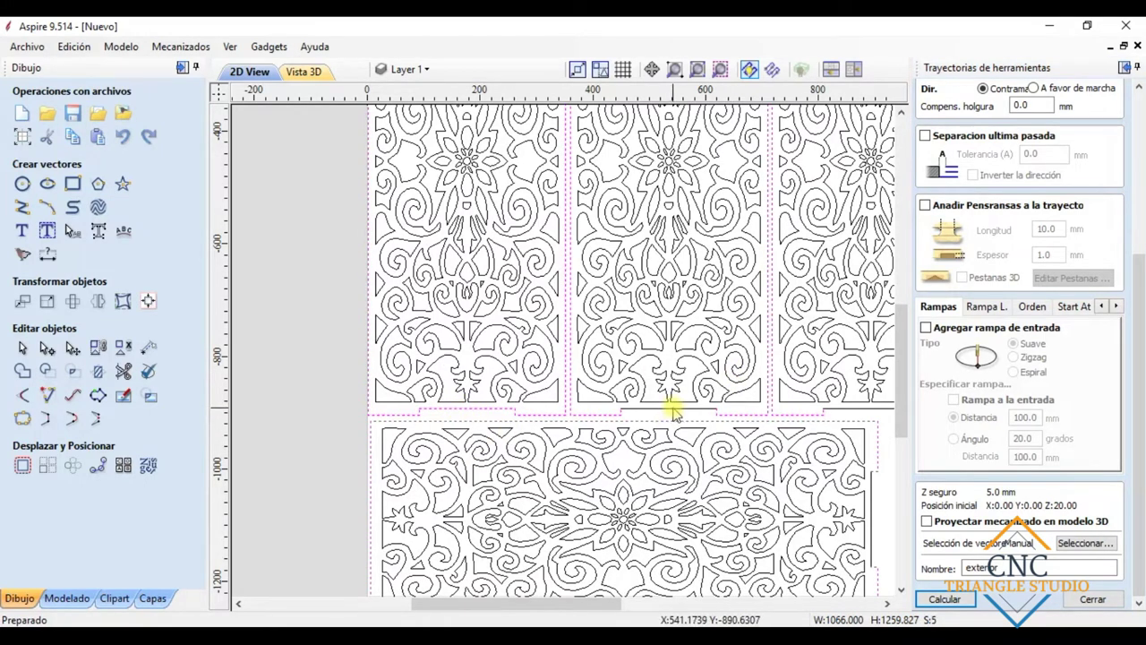
pyautogui.scroll(-3, 841, 417)
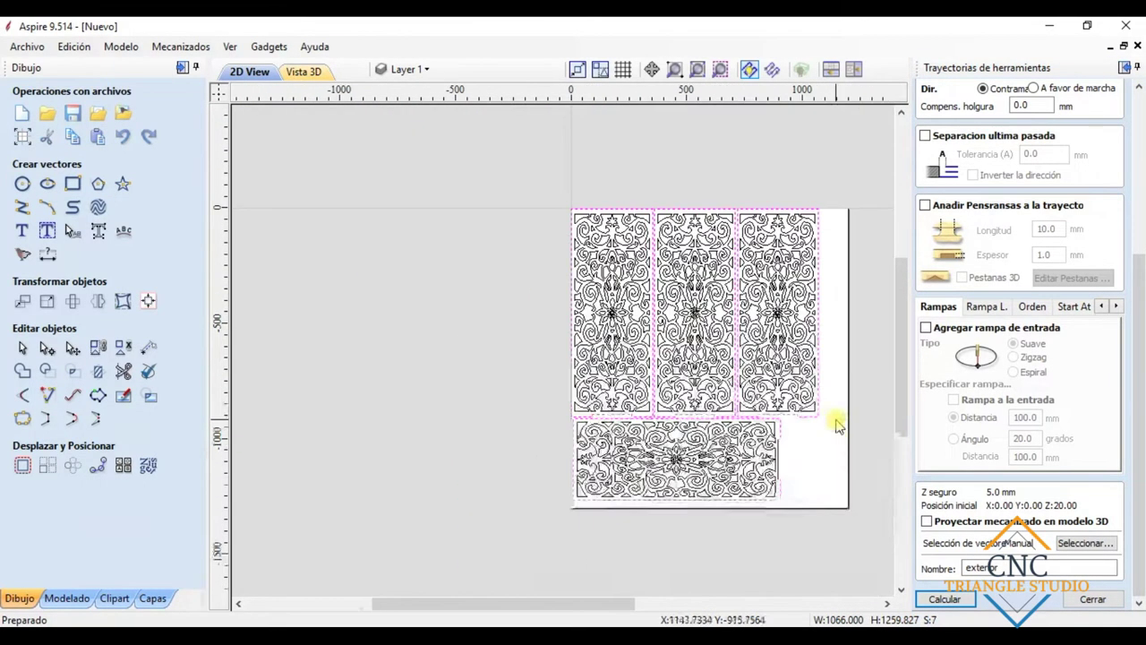
pyautogui.scroll(2, 729, 519)
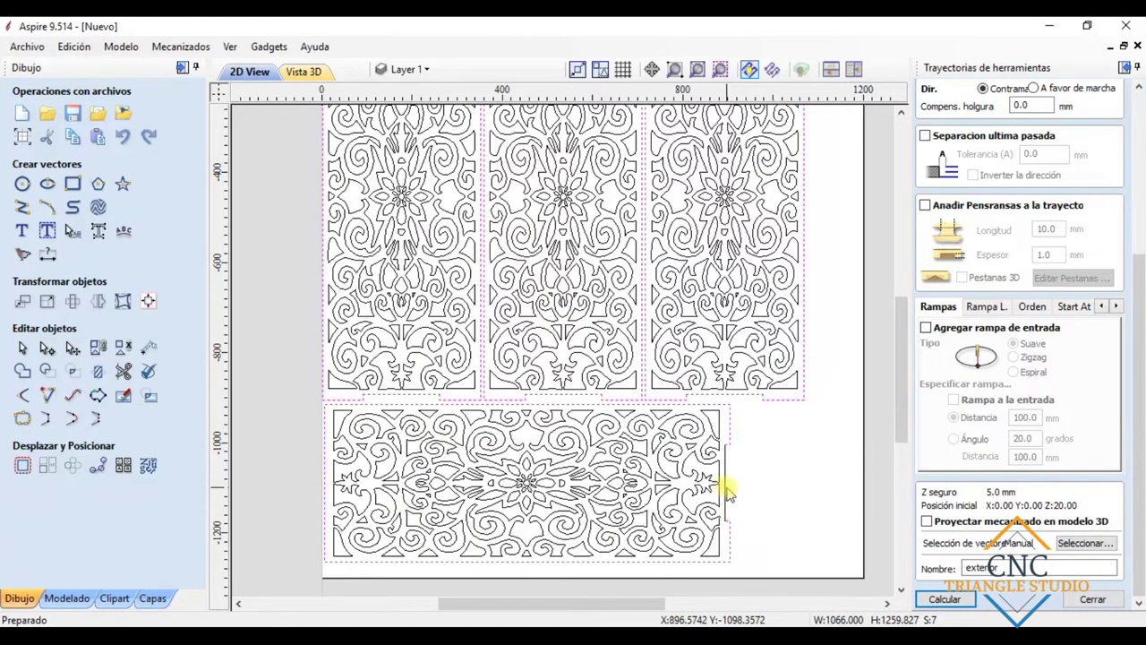
# Step: Join the selected open outer and notch contours with a tolerance of 1 mm
pyautogui.click(23, 419)
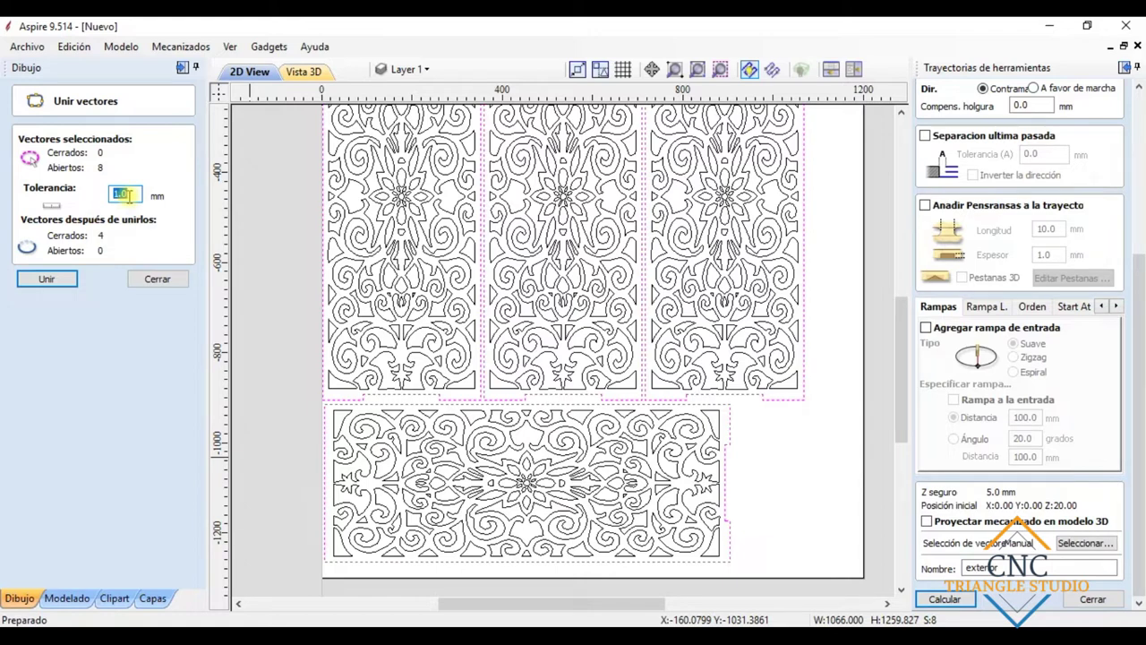
pyautogui.press('BackSpace')
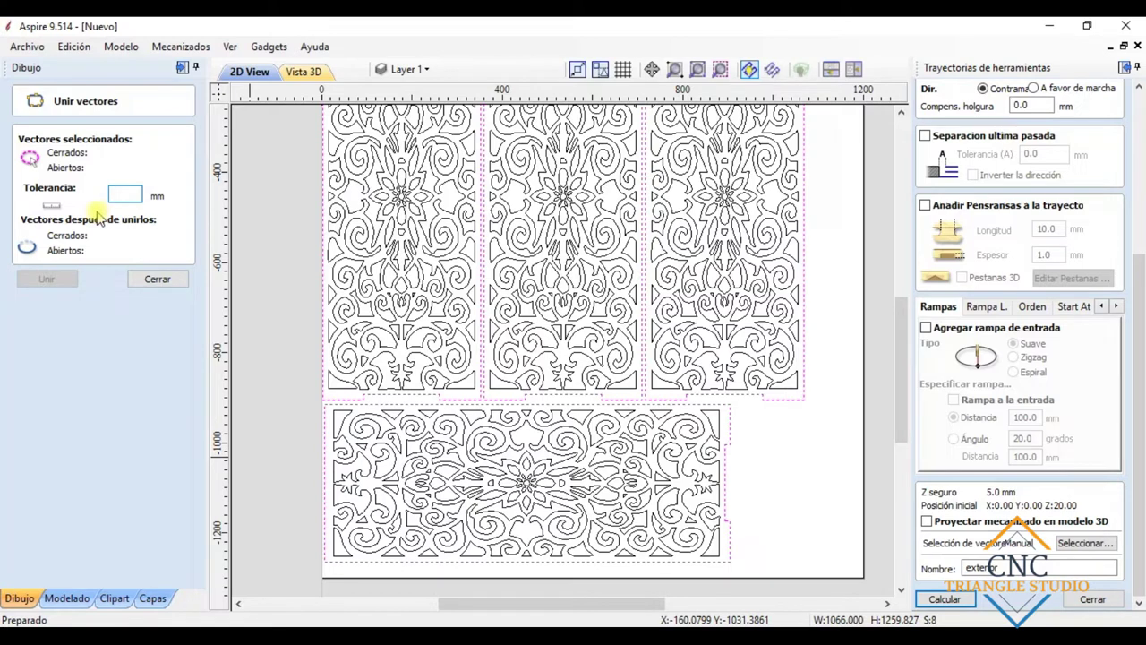
pyautogui.write('2')
pyautogui.press('BackSpace')
pyautogui.write('1')
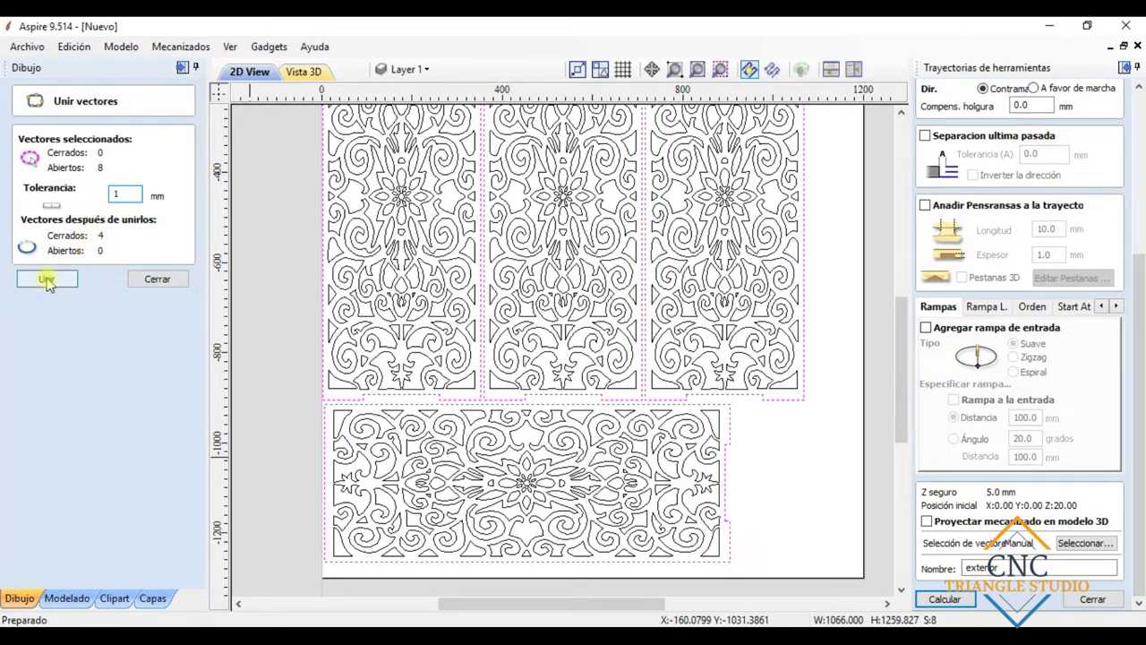
pyautogui.click(47, 280)
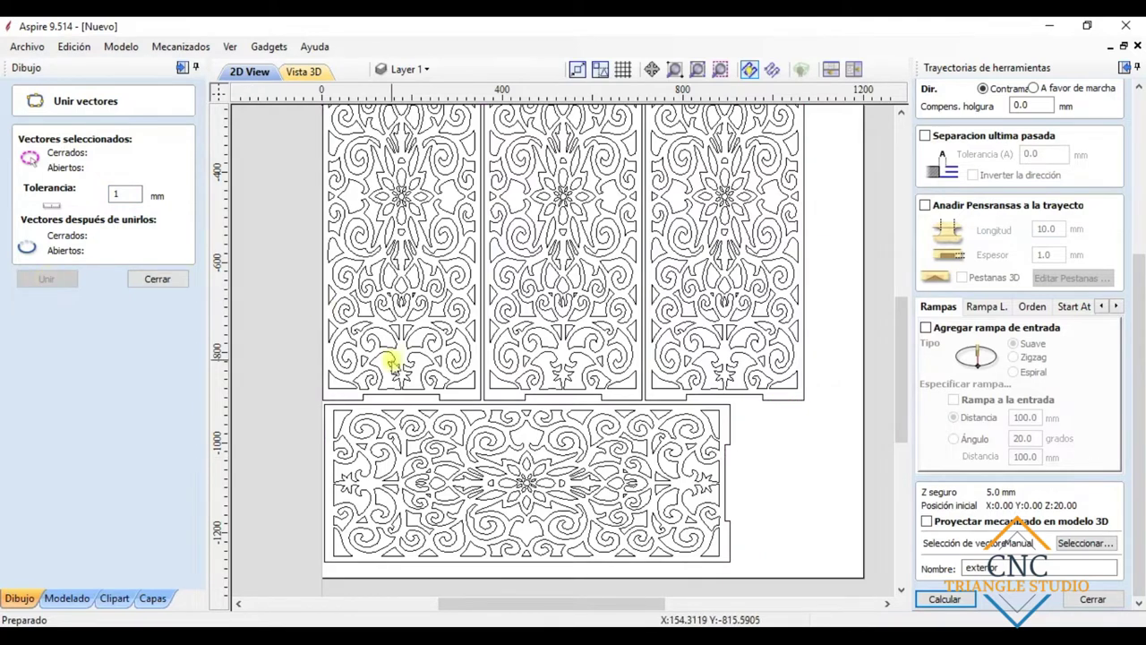
pyautogui.click(156, 278)
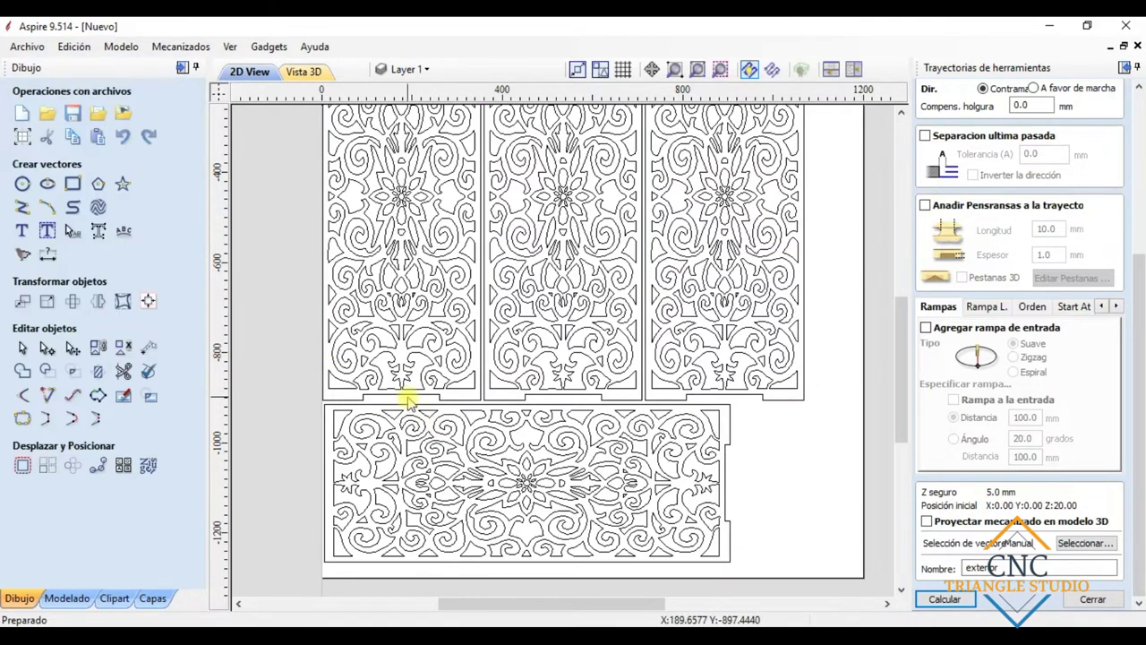
# Step: Select the joined outer contours of all four panels and calculate the "exterior" toolpath
pyautogui.click(413, 399)
pyautogui.keyDown('shift'); pyautogui.click(545, 392); pyautogui.keyUp('shift')
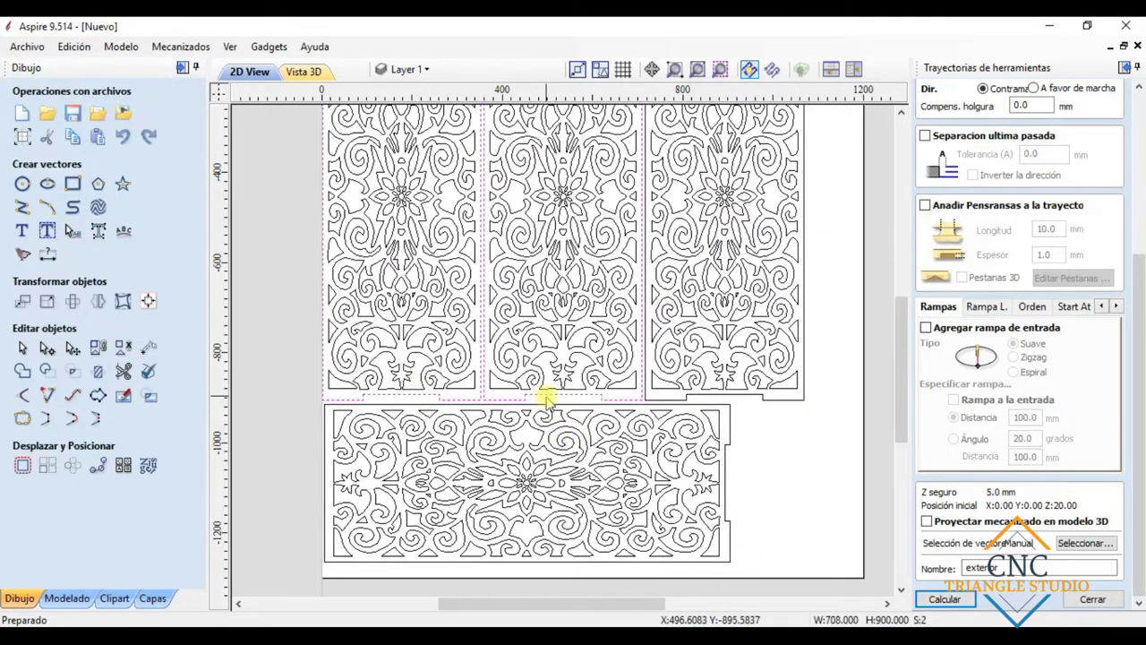
pyautogui.keyDown('shift'); pyautogui.click(661, 400); pyautogui.keyUp('shift')
pyautogui.keyDown('shift'); pyautogui.click(731, 421); pyautogui.keyUp('shift')
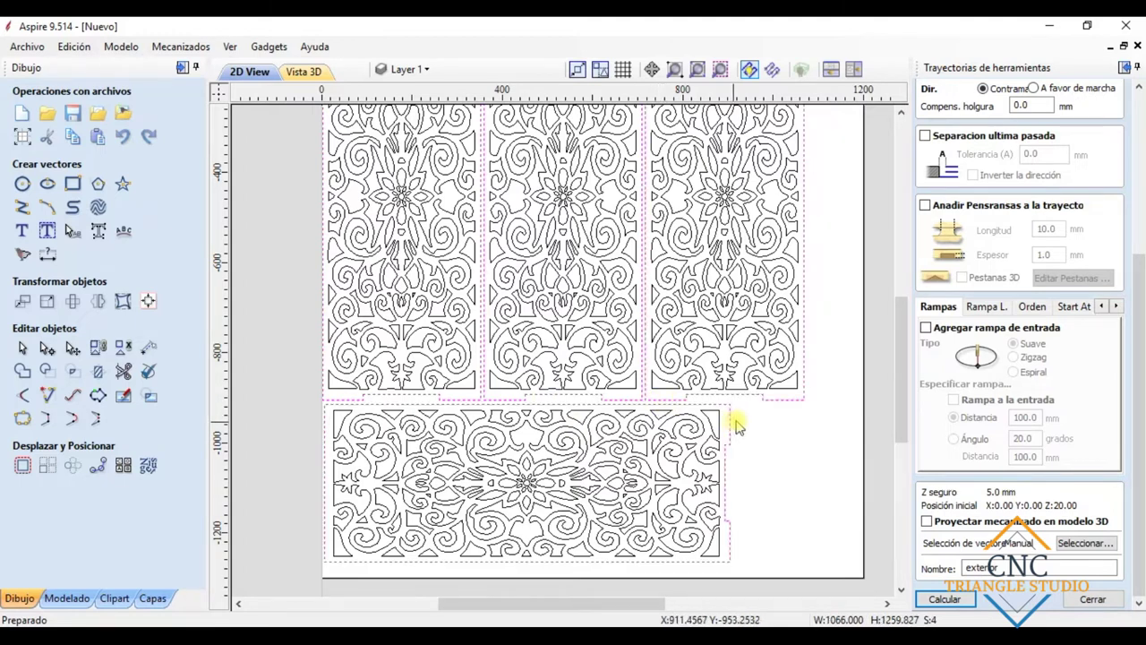
pyautogui.click(942, 598)
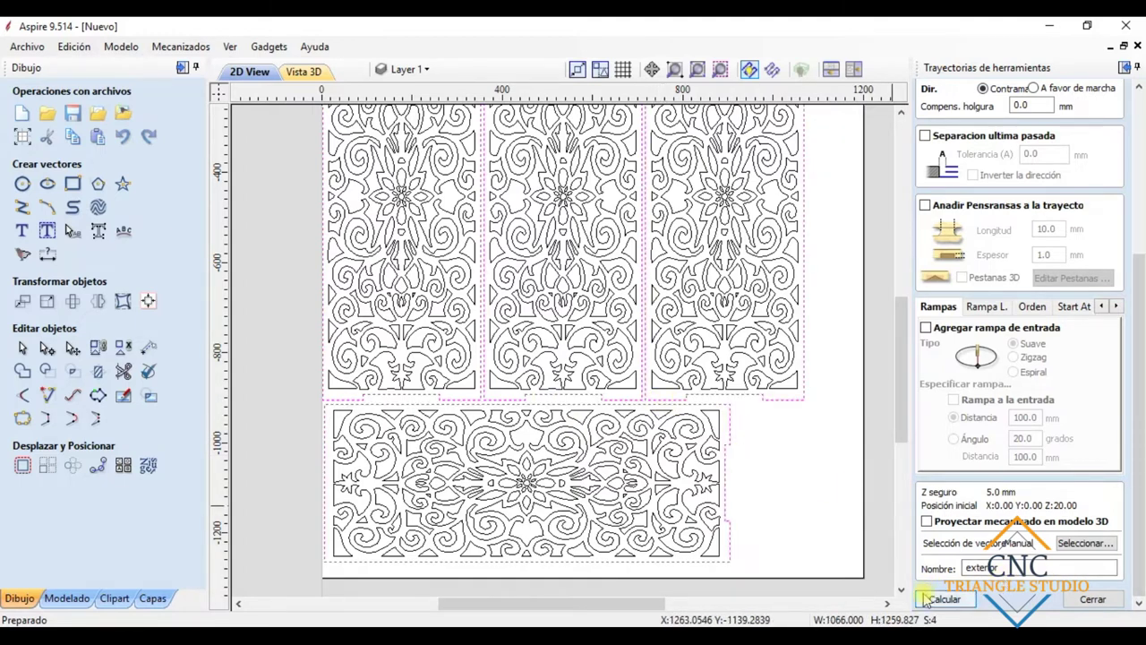
pyautogui.click(533, 420)
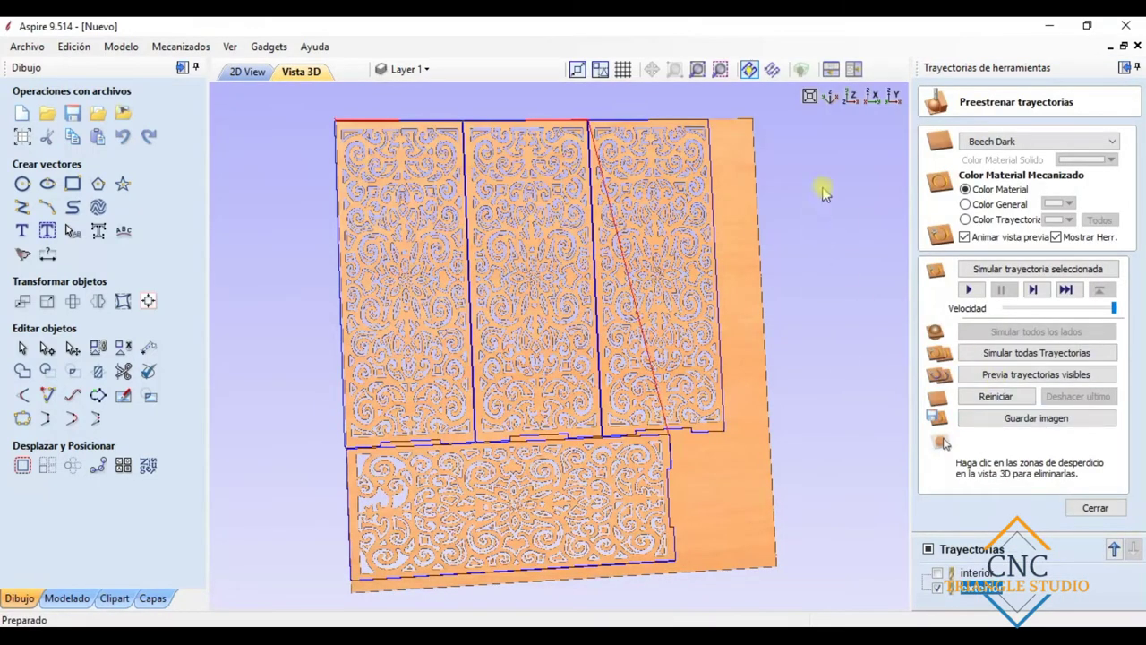
# Step: Simulate the visible exterior toolpath from above and remove the waste material around the panels and in their notches
pyautogui.click(852, 97)
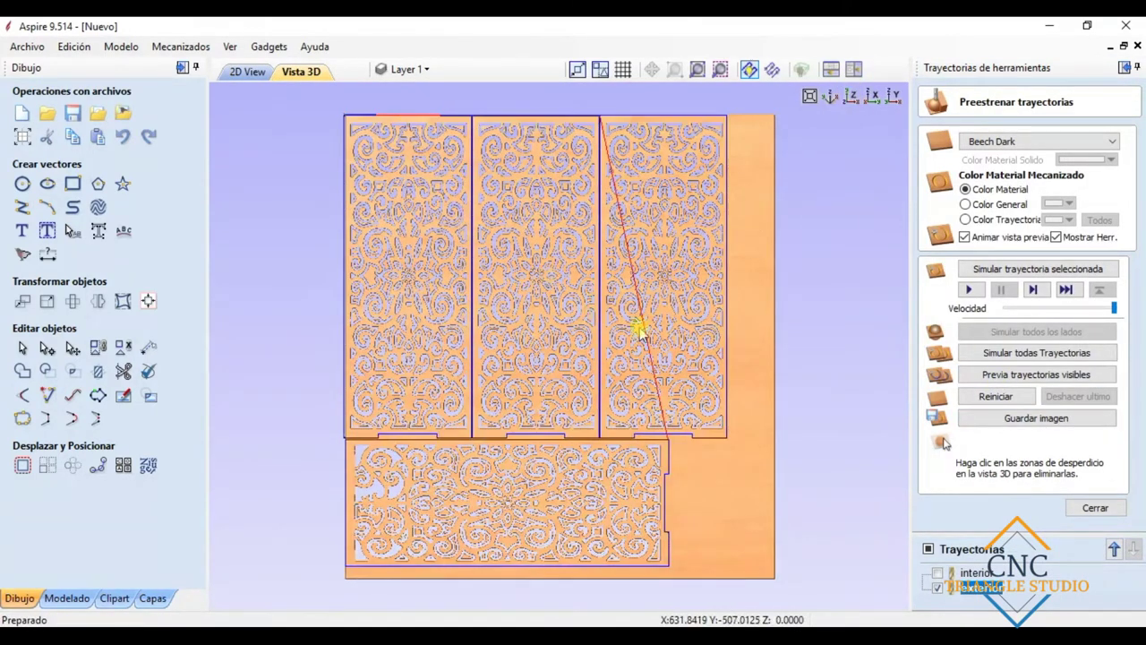
pyautogui.click(1008, 380)
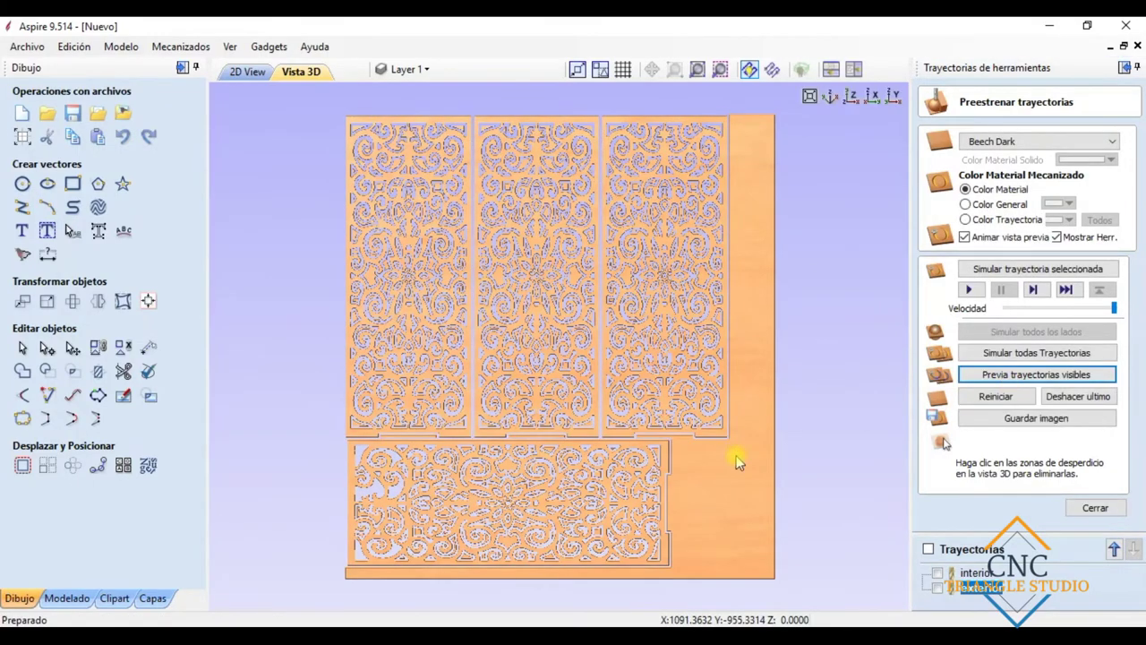
pyautogui.scroll(3, 379, 477)
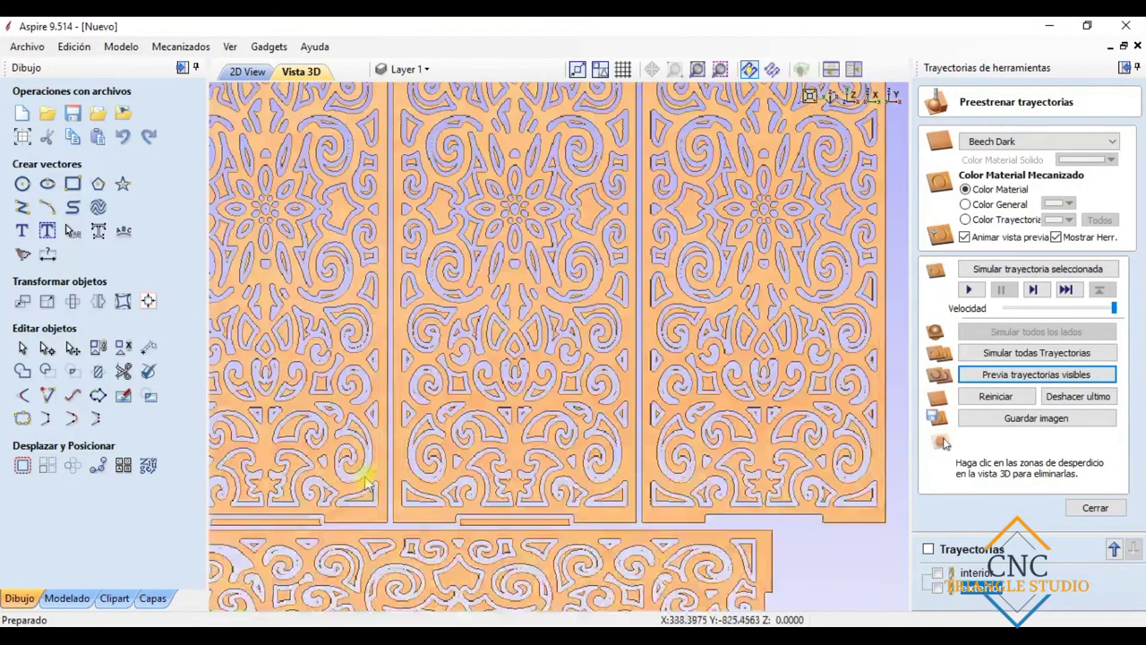
pyautogui.click(312, 521)
pyautogui.click(532, 530)
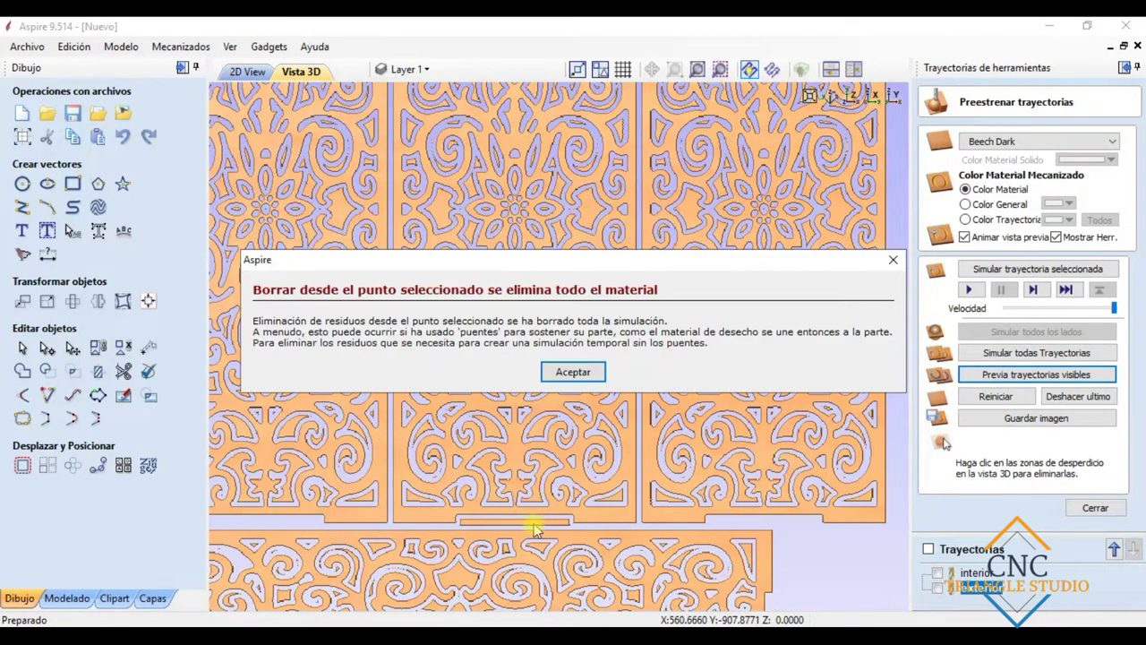
pyautogui.click(583, 374)
pyautogui.scroll(3, 510, 515)
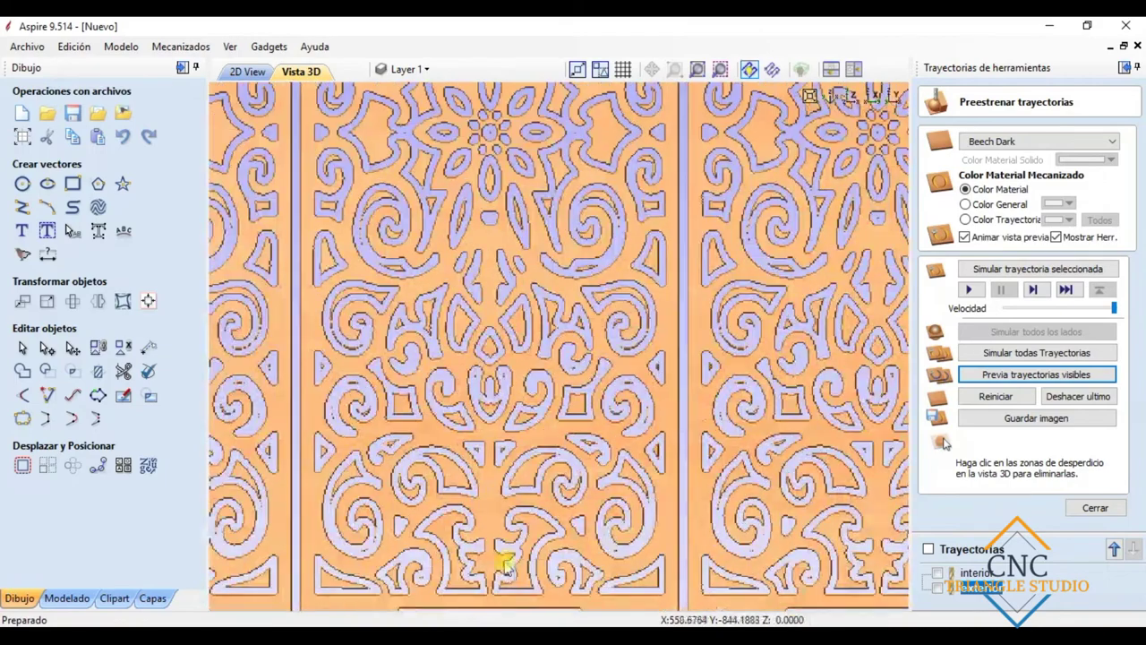
pyautogui.moveTo(506, 562); pyautogui.dragTo(525, 439, button='middle')
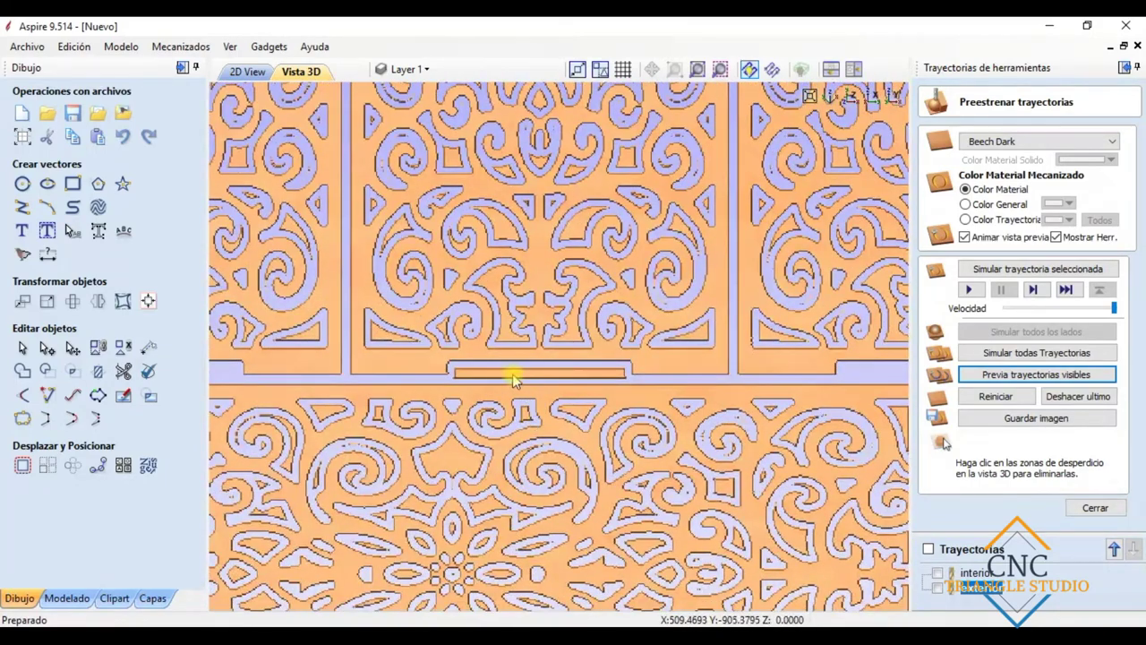
pyautogui.scroll(-3, 506, 331)
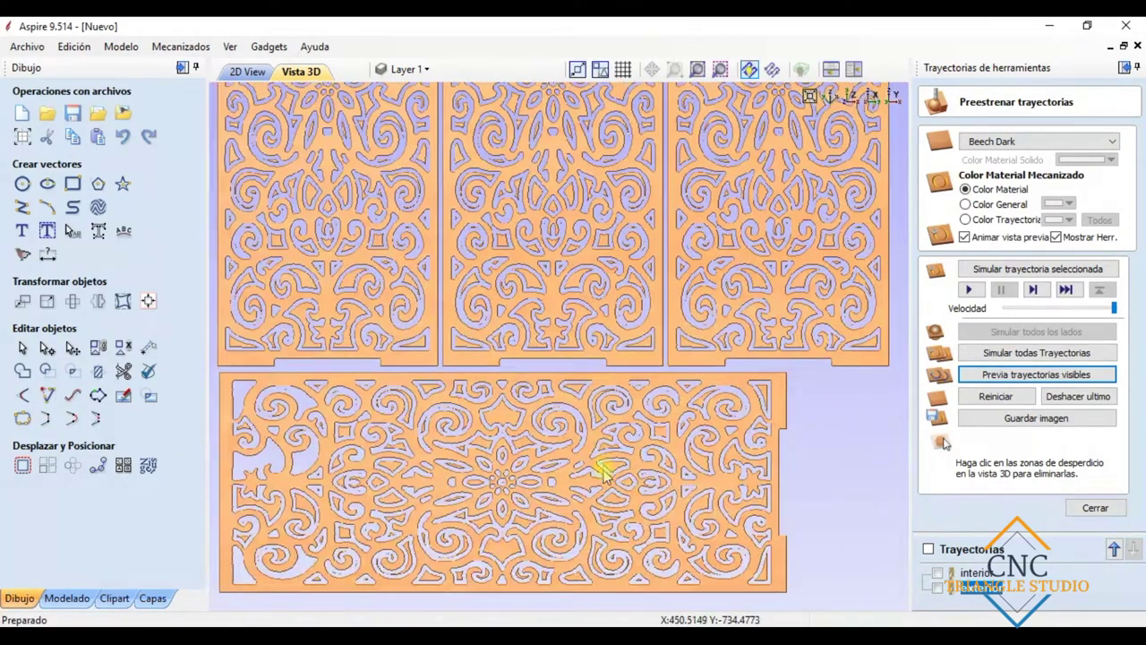
# Step: Remove the simulated waste from the upper corner openings and both openings beside the star in the left upright panel
pyautogui.scroll(3, 494, 206)
pyautogui.scroll(-1, 389, 256)
pyautogui.scroll(5, 328, 218)
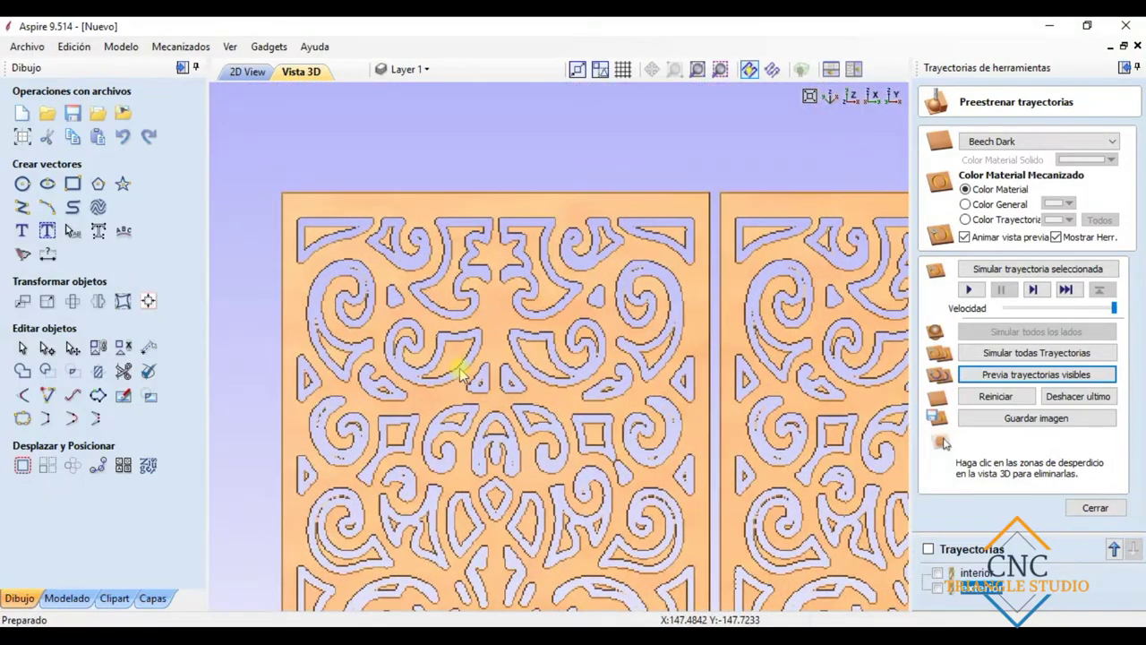
pyautogui.scroll(1, 460, 374)
pyautogui.scroll(1, 511, 358)
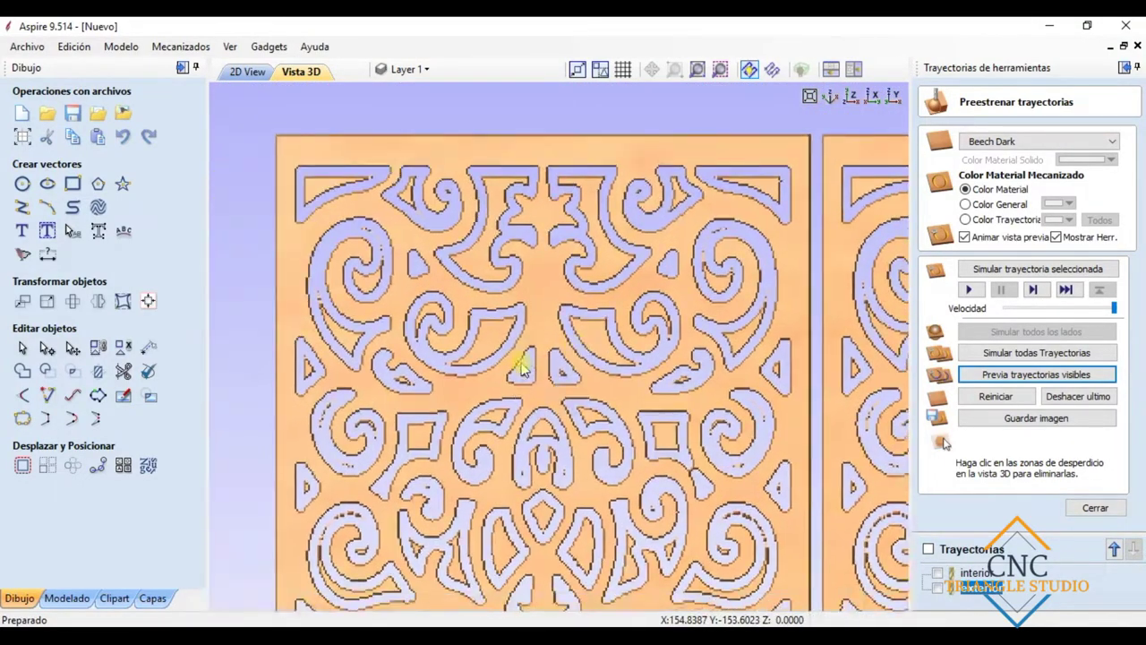
pyautogui.moveTo(472, 312); pyautogui.dragTo(707, 240)
pyautogui.click(730, 240)
pyautogui.click(634, 234)
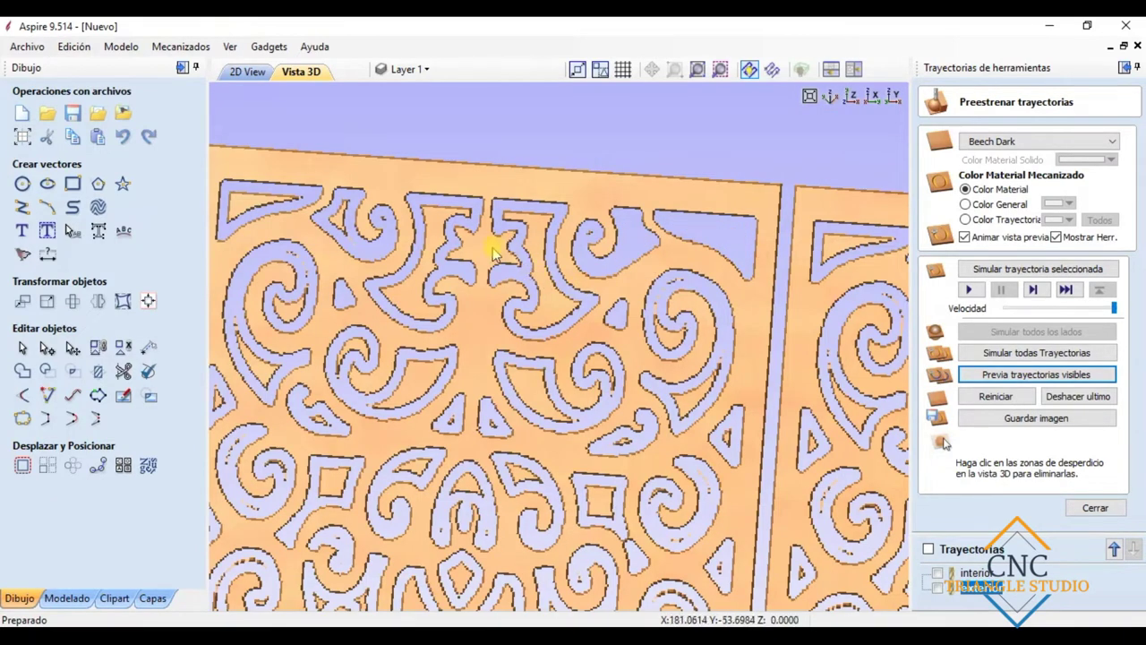
pyautogui.click(549, 323)
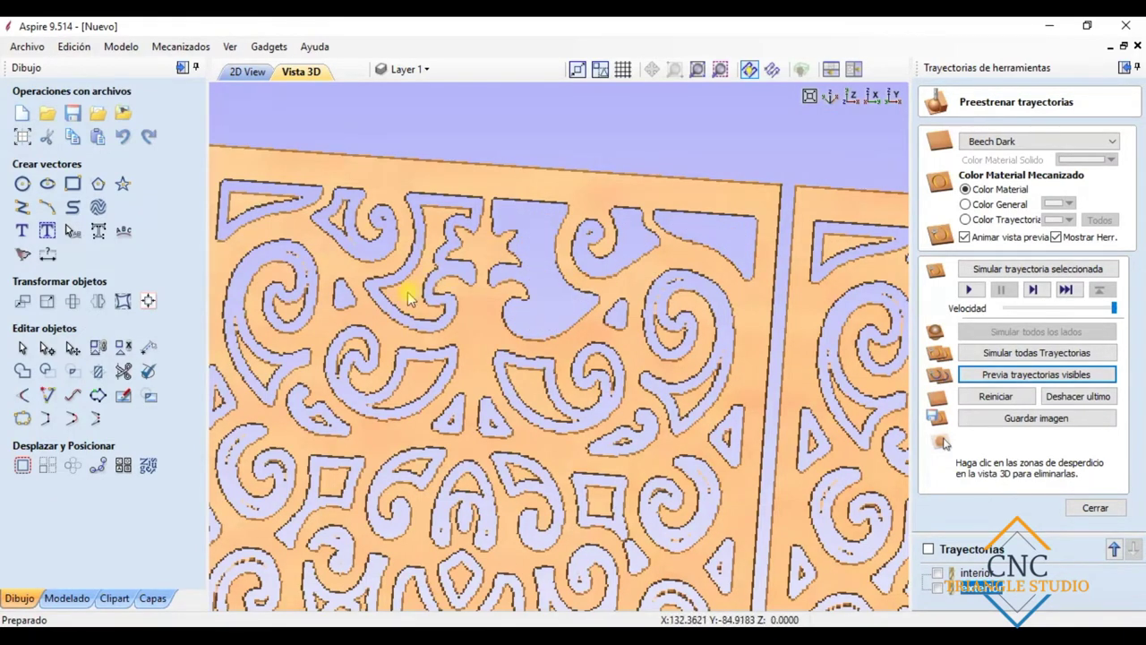
pyautogui.click(407, 298)
# Step: Remove the simulated waste from the remaining upper-left opening and the large scroll openings below the star
pyautogui.moveTo(456, 390); pyautogui.dragTo(417, 289)
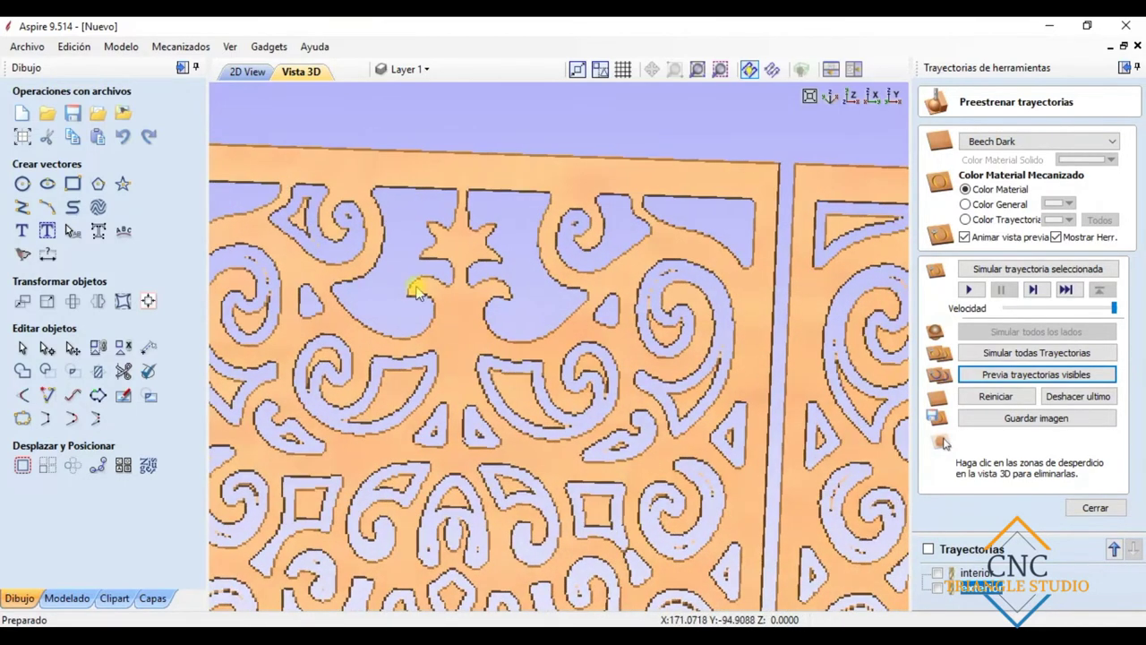
pyautogui.click(303, 220)
pyautogui.click(346, 385)
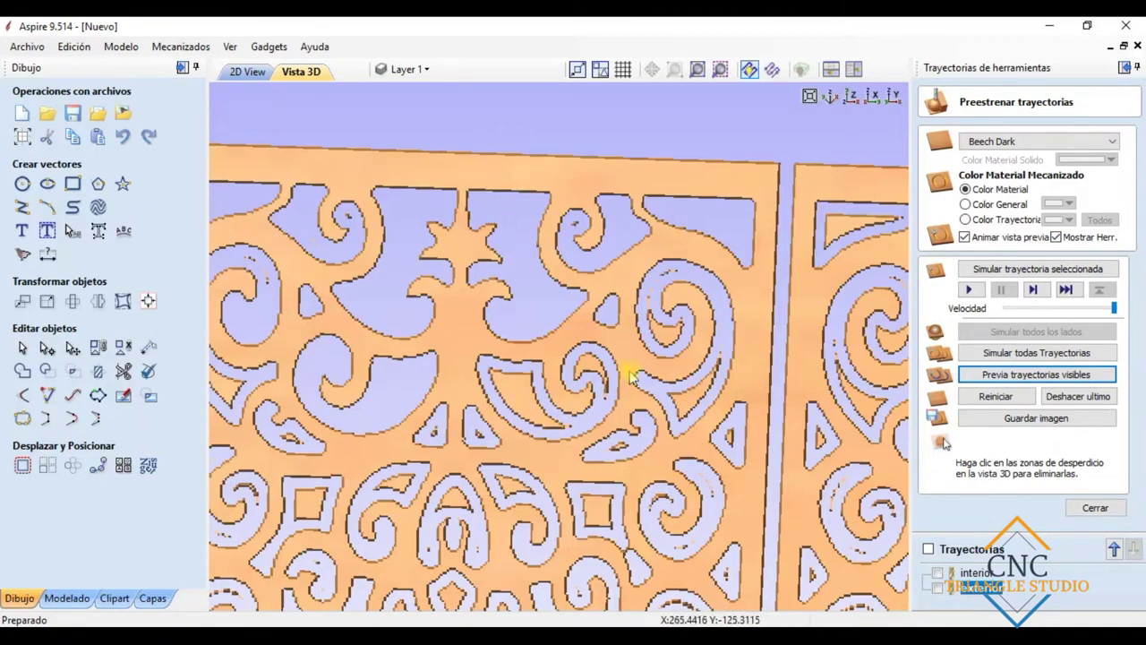
pyautogui.click(586, 380)
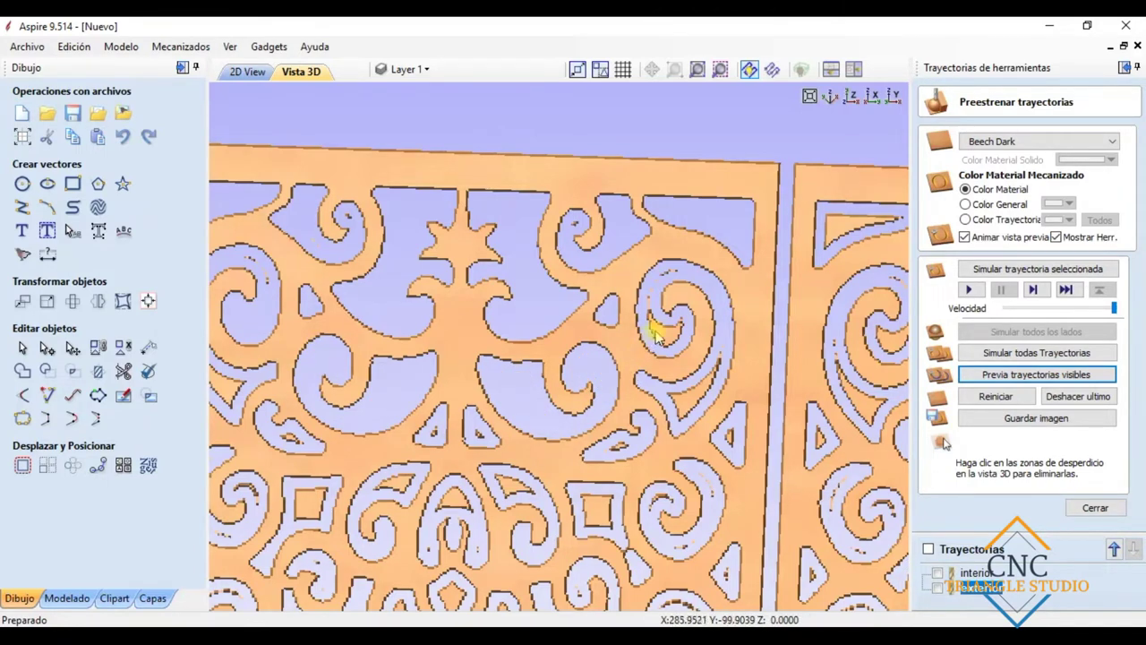
pyautogui.click(662, 328)
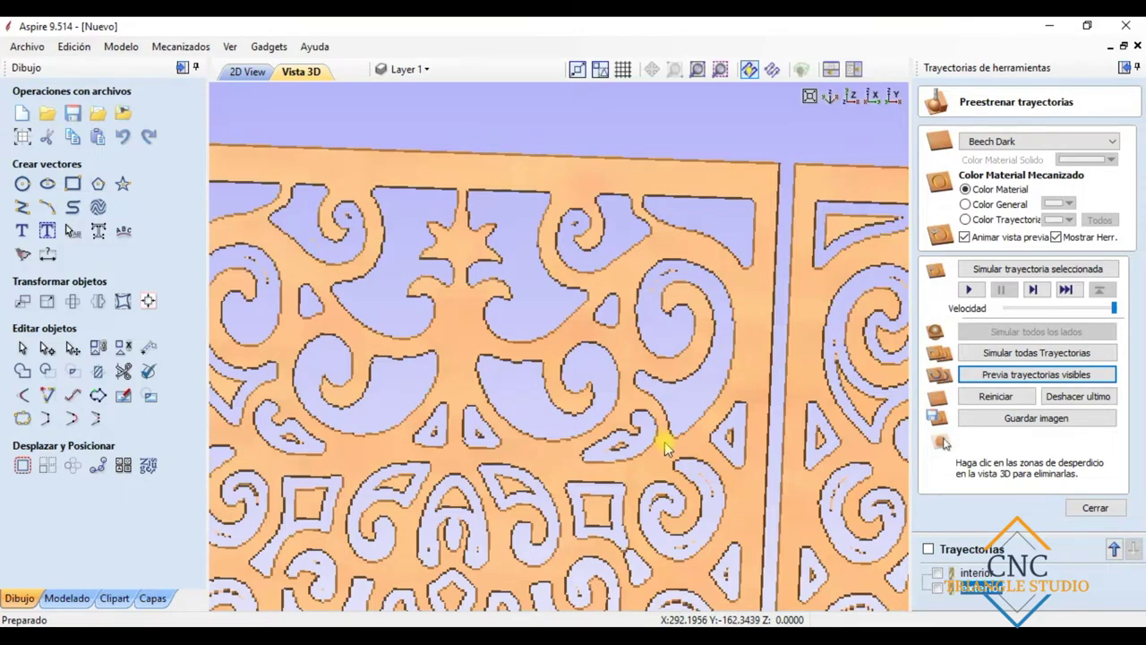
# Step: Remove the simulated waste from the arch, the curled leaf openings and the square-shaped openings beside it
pyautogui.moveTo(671, 439); pyautogui.dragTo(704, 412, button='middle')
pyautogui.moveTo(400, 483); pyautogui.dragTo(441, 441, button='middle')
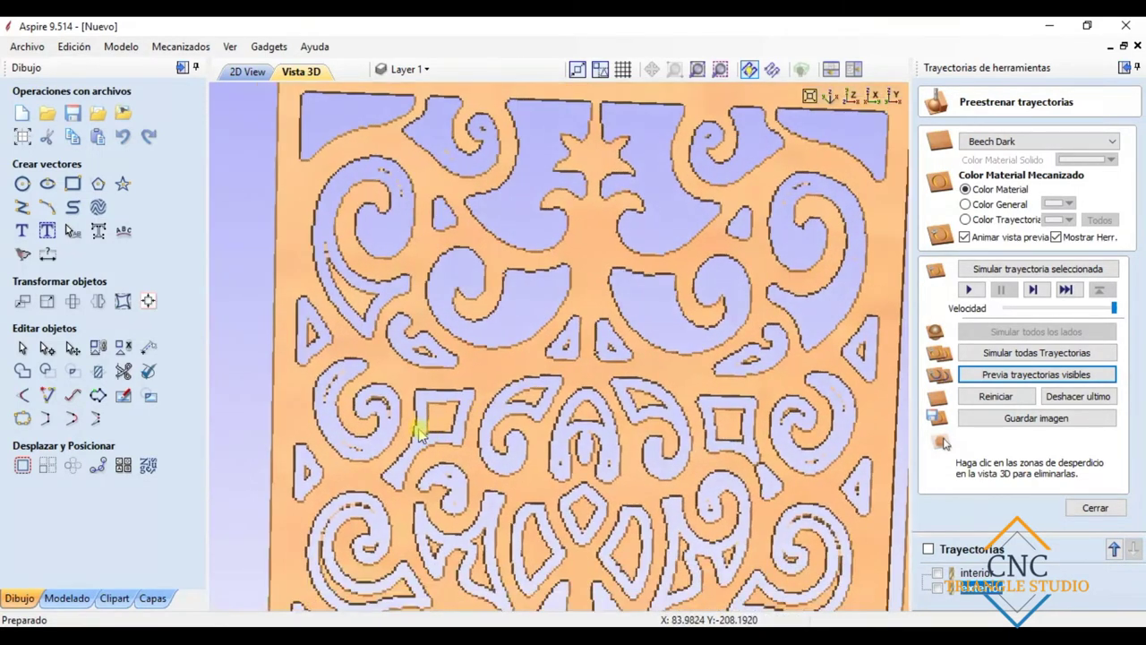
pyautogui.click(524, 400)
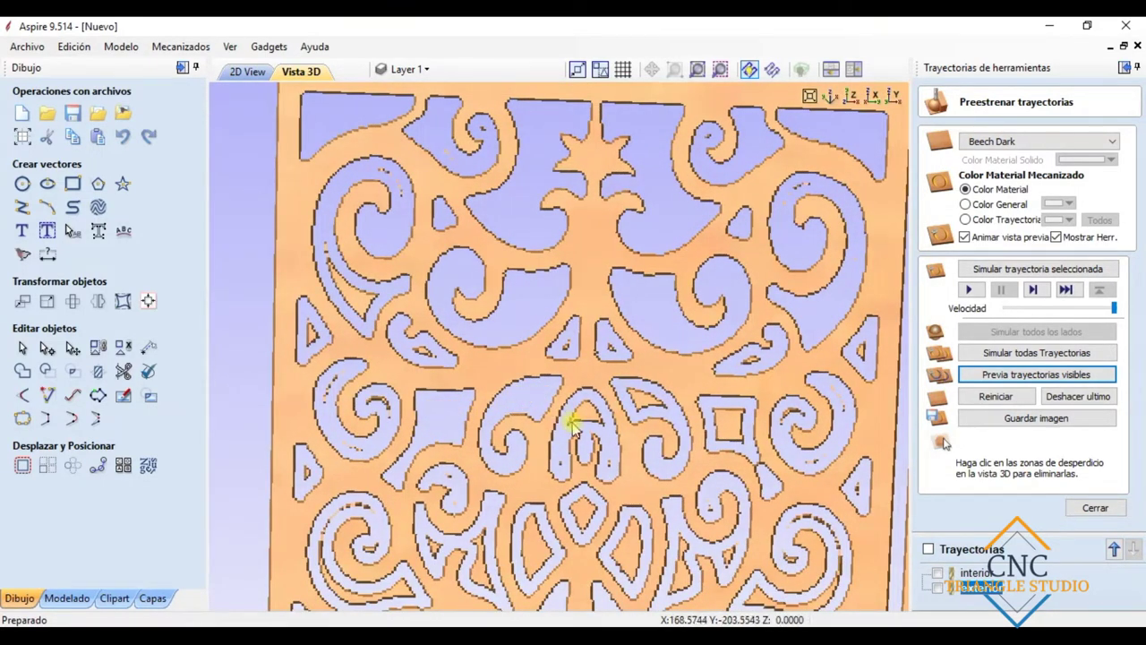
pyautogui.click(580, 426)
pyautogui.click(584, 370)
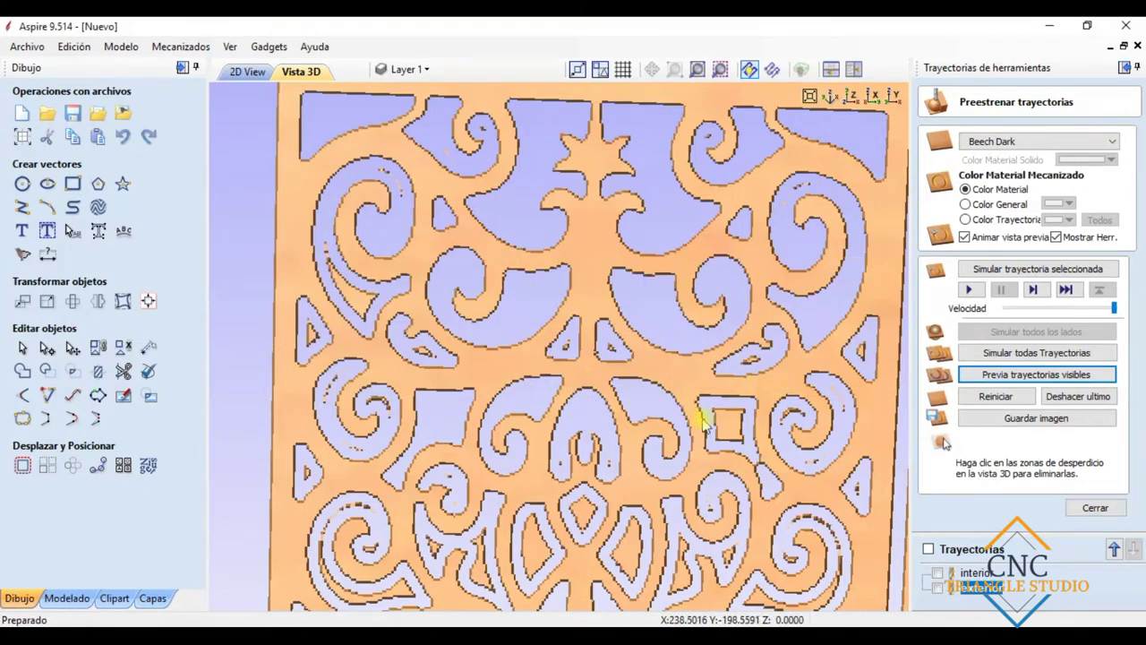
pyautogui.click(728, 428)
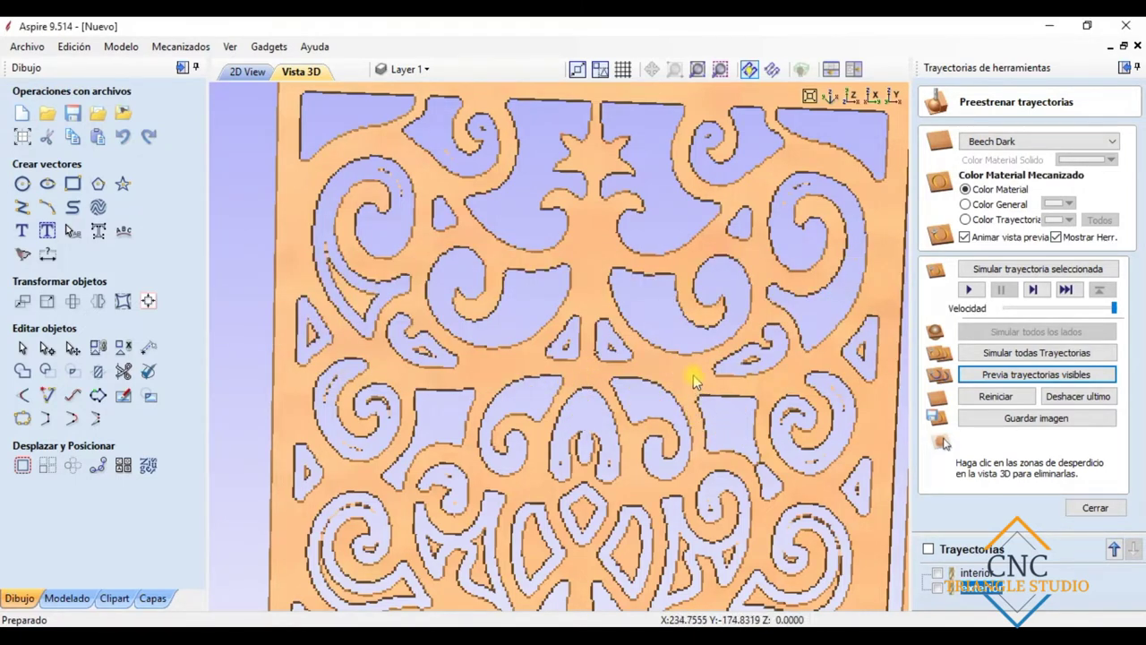
# Step: Remove the simulated waste from the diamond, its two flanking leaf openings and the neighbouring left-hand scroll openings
pyautogui.moveTo(632, 506); pyautogui.dragTo(582, 344, button='middle')
pyautogui.click(583, 343)
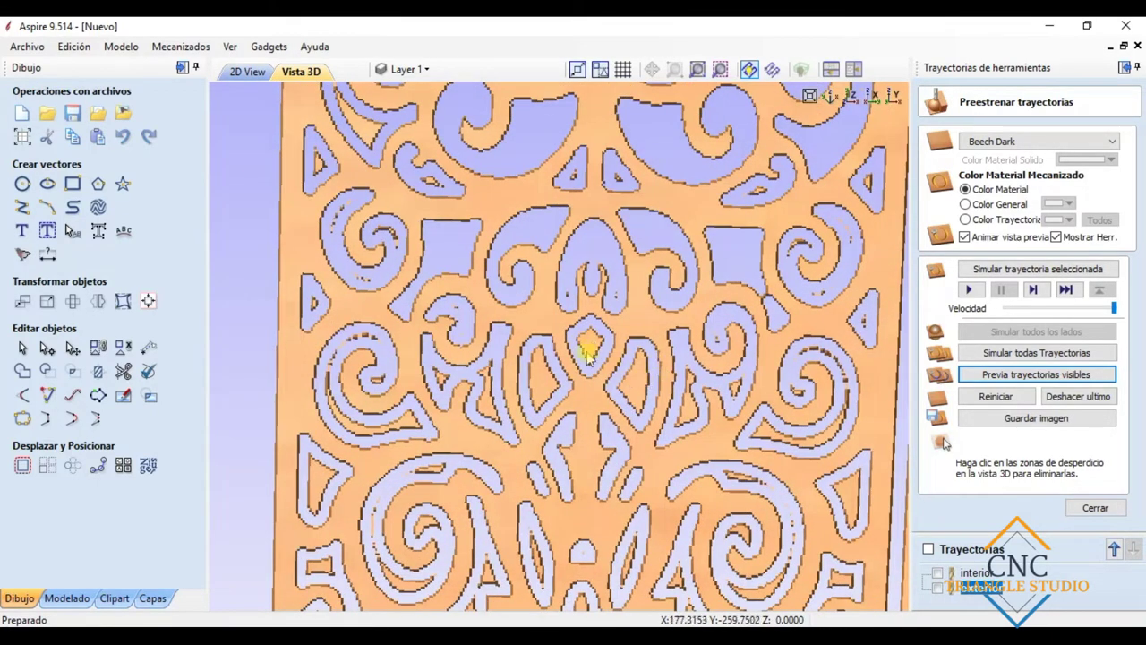
pyautogui.click(587, 349)
pyautogui.click(546, 379)
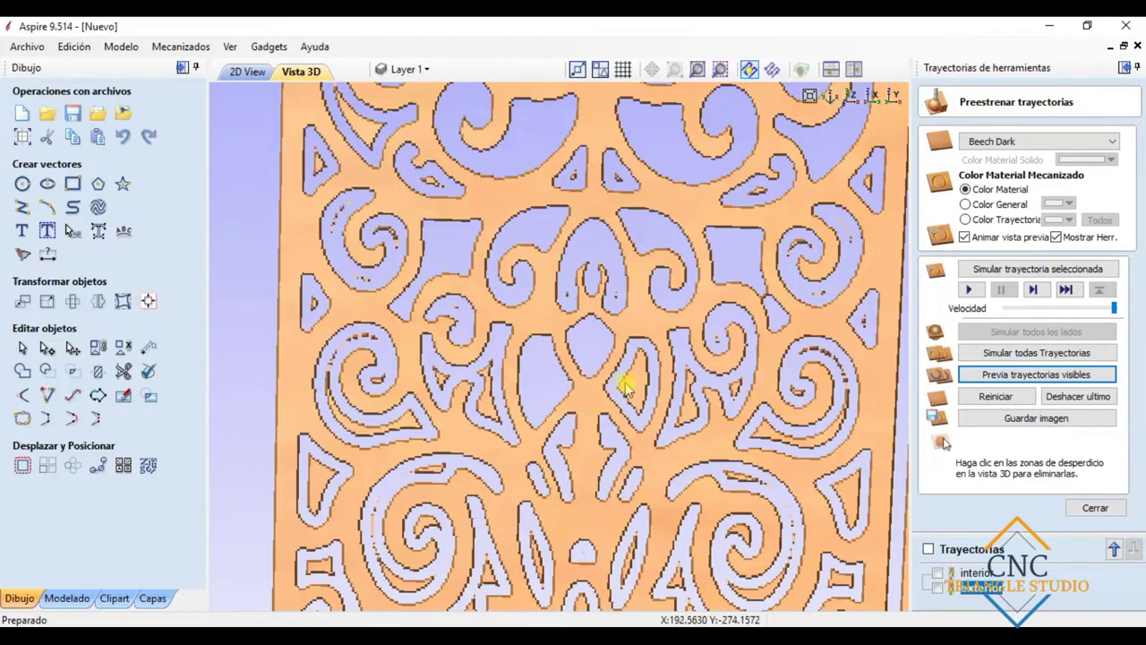
pyautogui.click(631, 394)
pyautogui.click(488, 405)
pyautogui.click(403, 428)
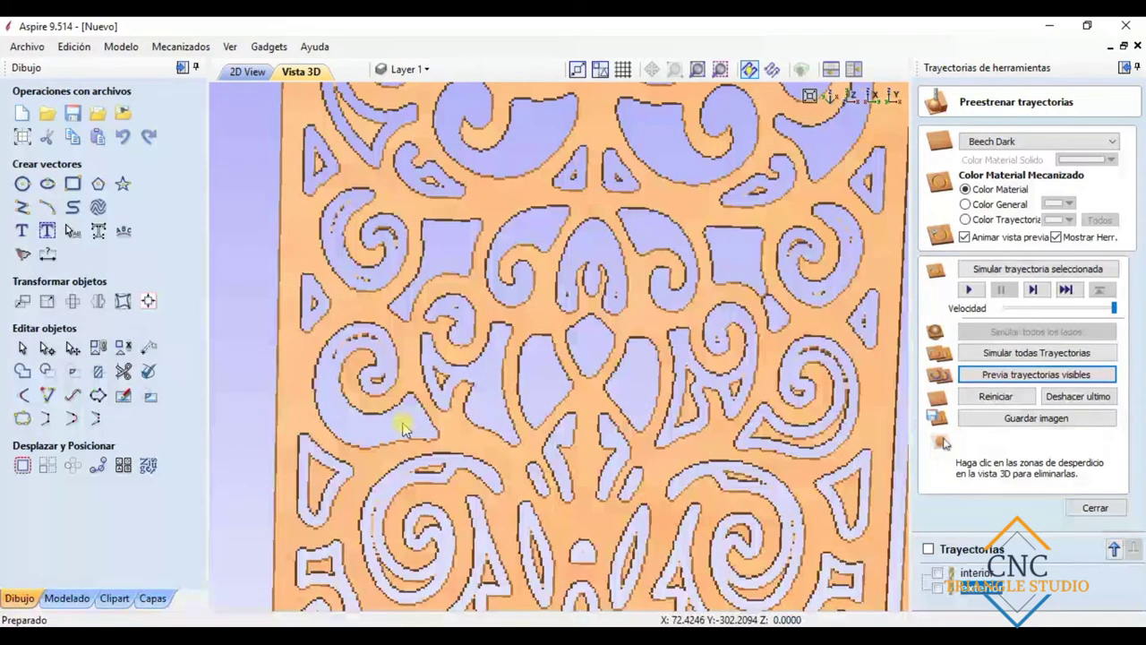
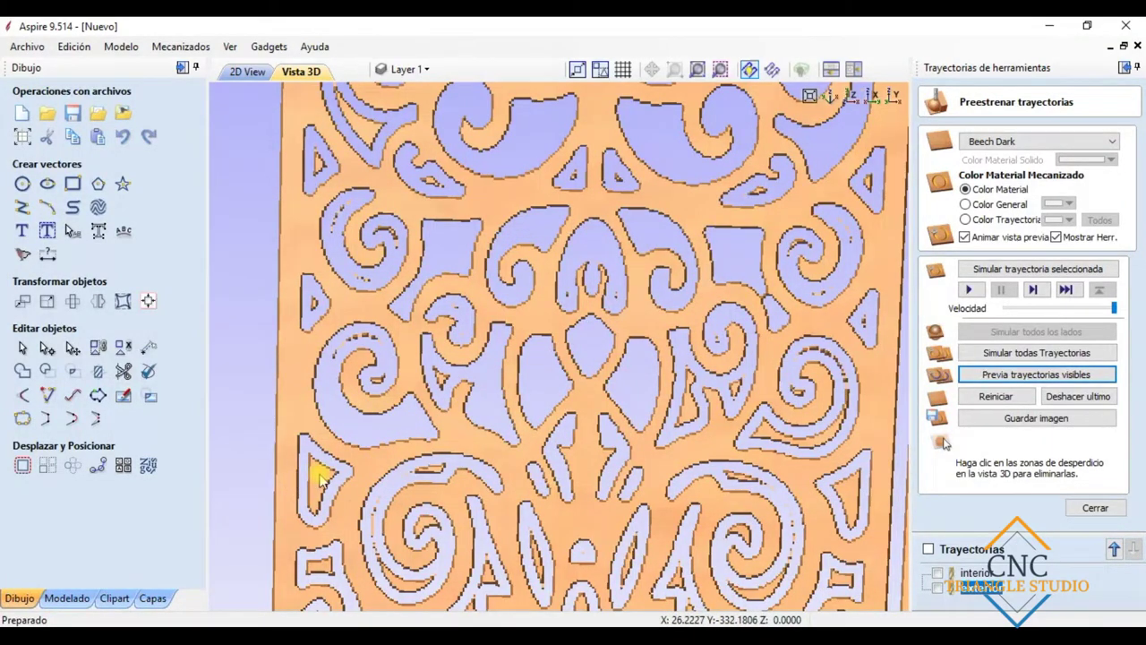
# Step: Remove the simulated waste from the left slender leaf opening above the central flower and the pointed opening beside it
pyautogui.moveTo(304, 475); pyautogui.dragTo(553, 418)
pyautogui.moveTo(441, 555); pyautogui.dragTo(457, 433)
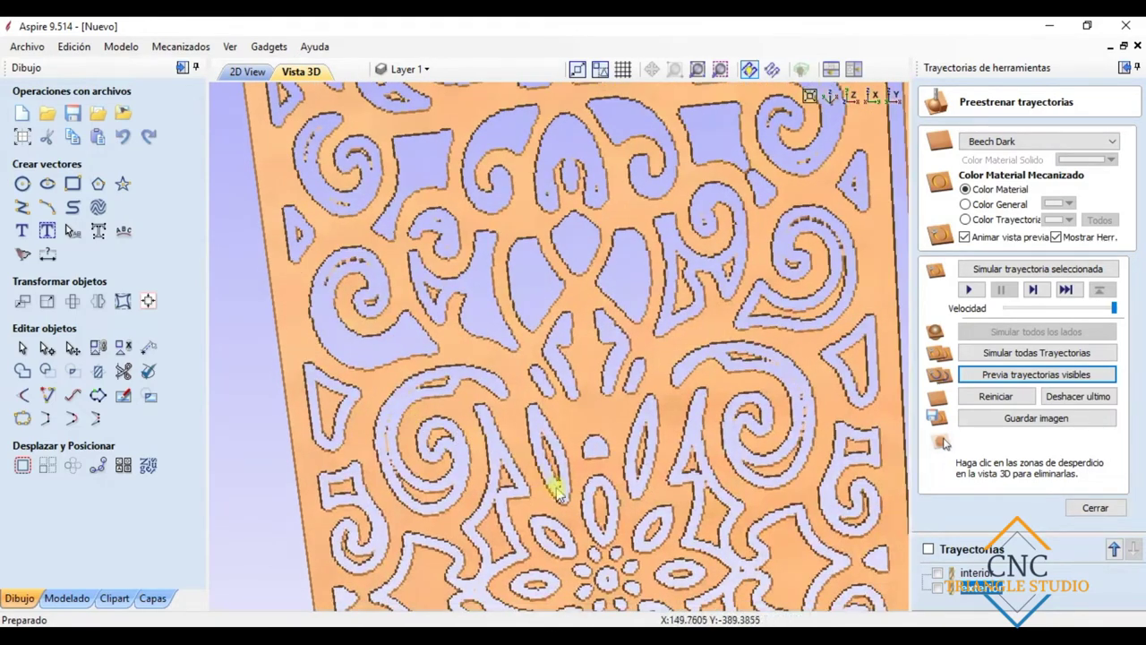
pyautogui.moveTo(528, 524); pyautogui.dragTo(580, 407)
pyautogui.scroll(4, 519, 511)
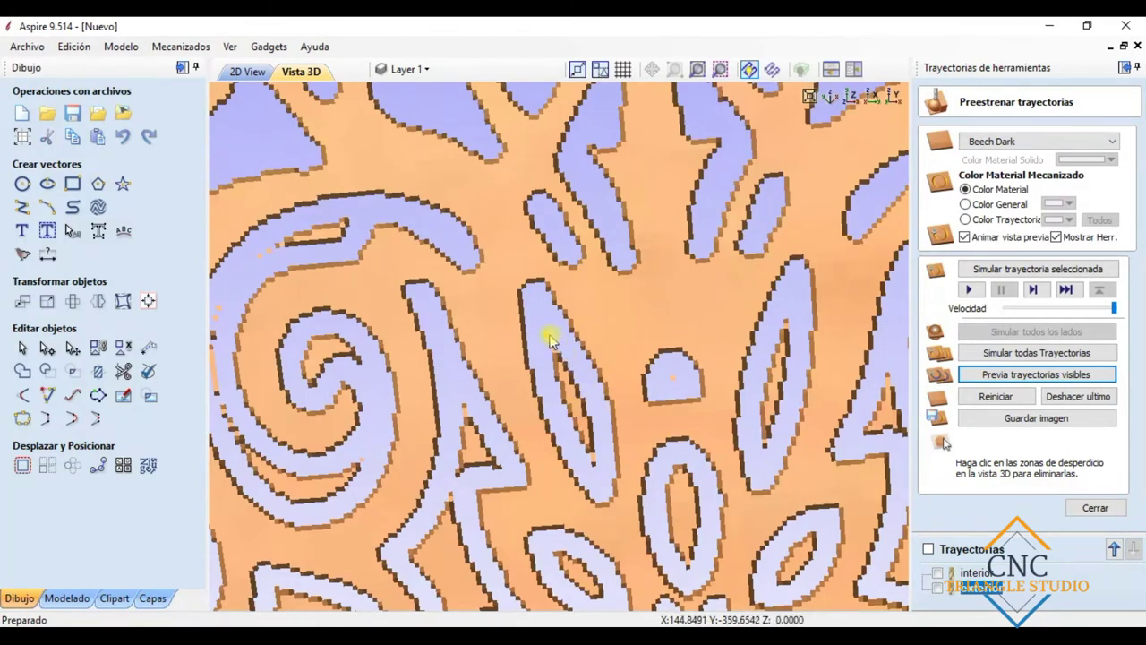
pyautogui.click(577, 411)
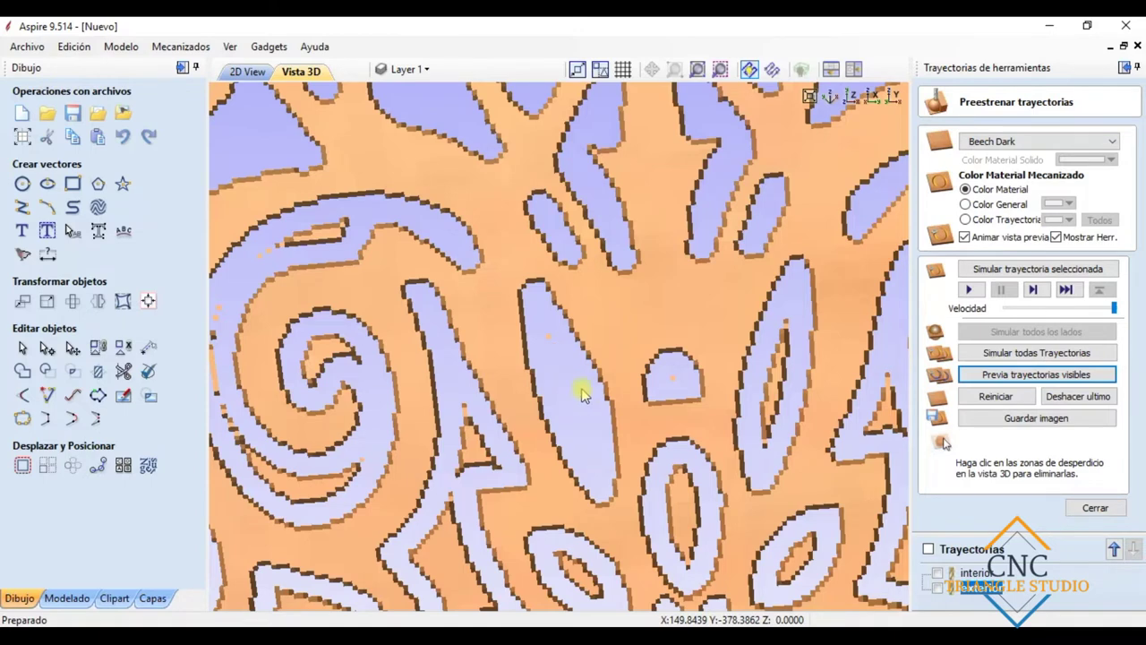
pyautogui.click(475, 440)
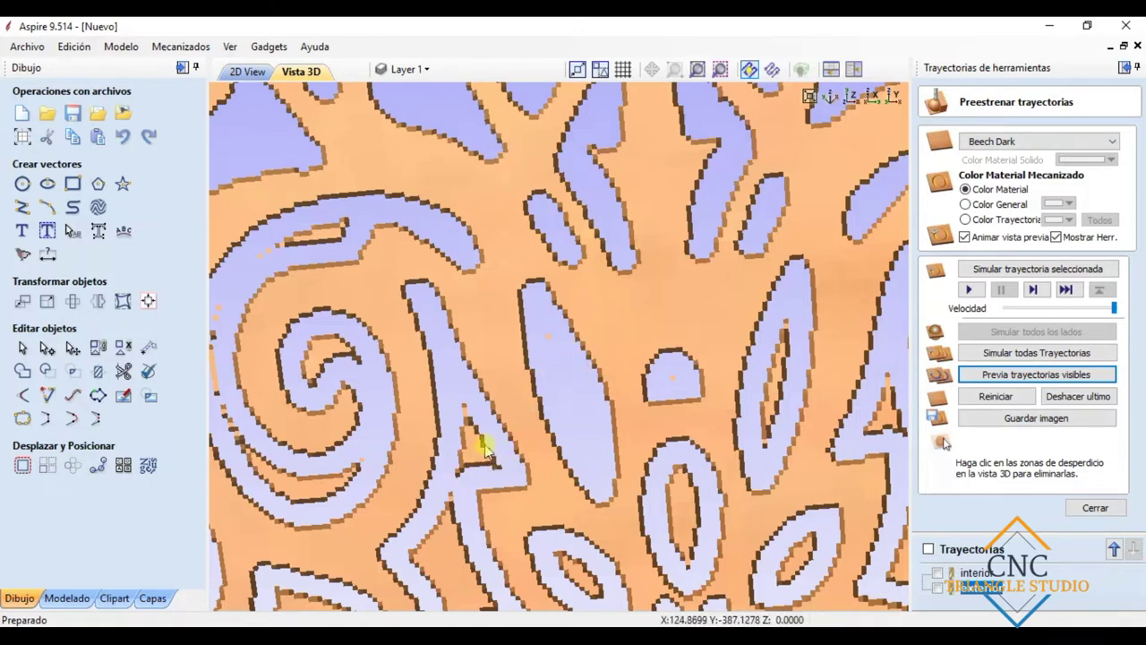
pyautogui.moveTo(466, 508); pyautogui.dragTo(488, 452)
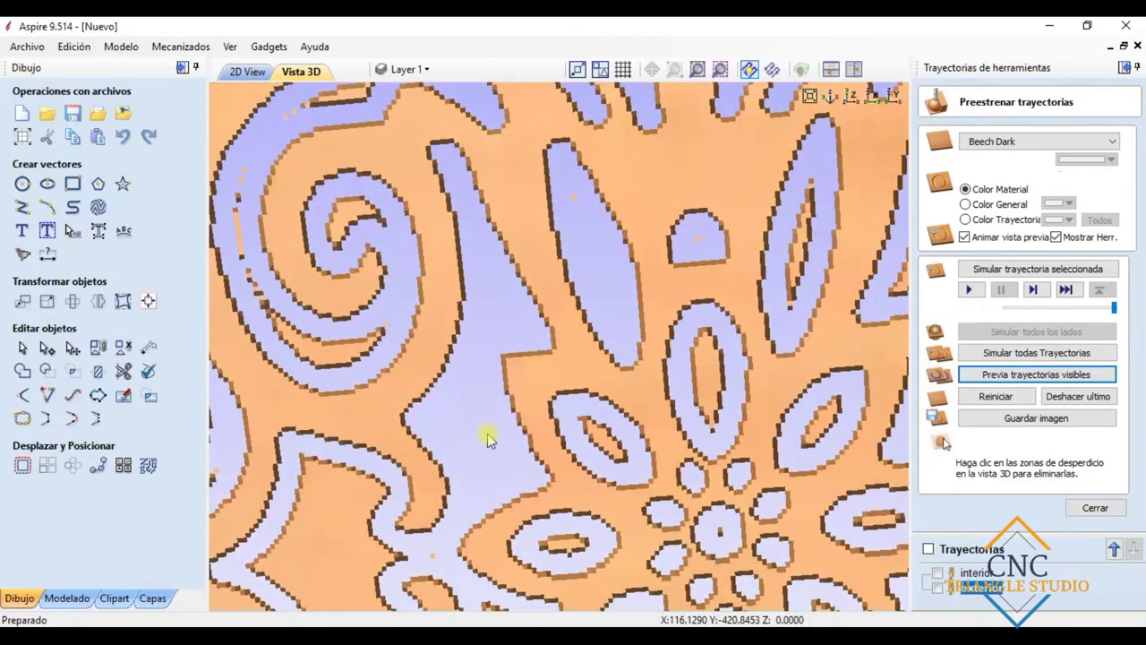
# Step: Remove the simulated waste pieces from the large scroll opening to the upper left of the central flower
pyautogui.moveTo(264, 187); pyautogui.dragTo(351, 286)
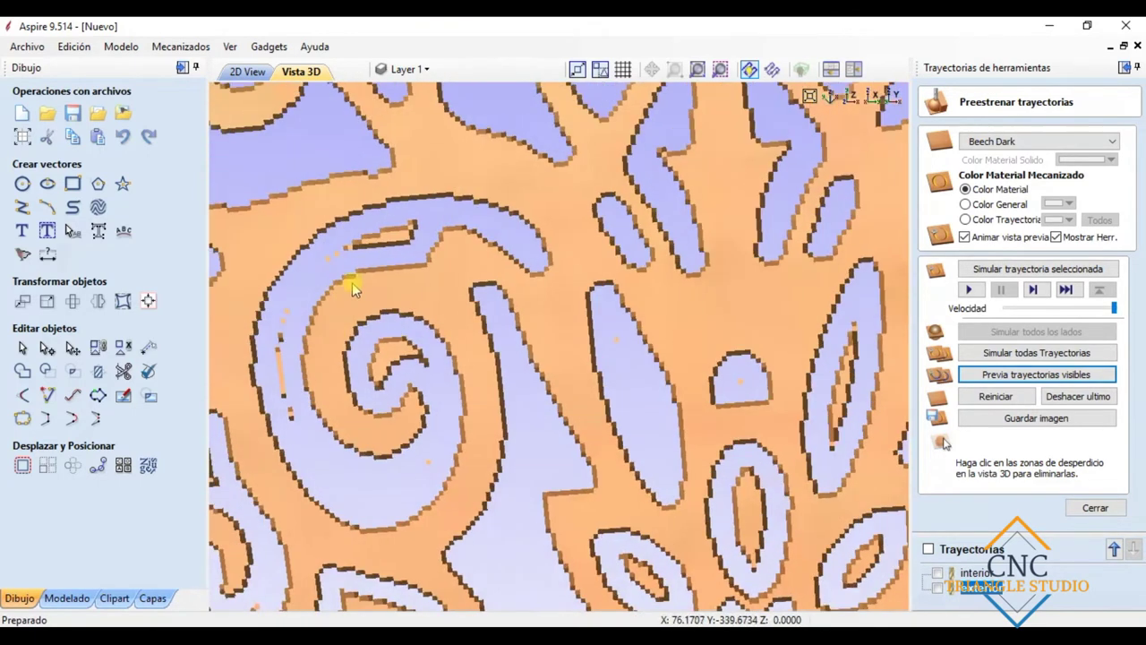
pyautogui.click(390, 240)
pyautogui.moveTo(332, 378); pyautogui.dragTo(408, 237)
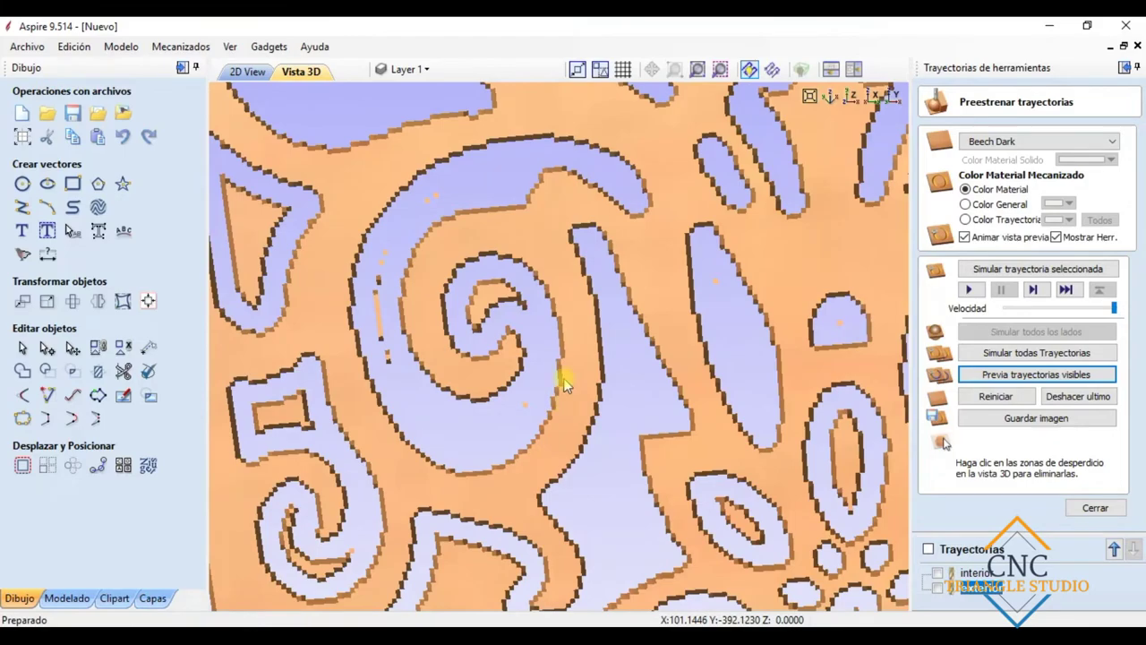
pyautogui.scroll(-10, 549, 463)
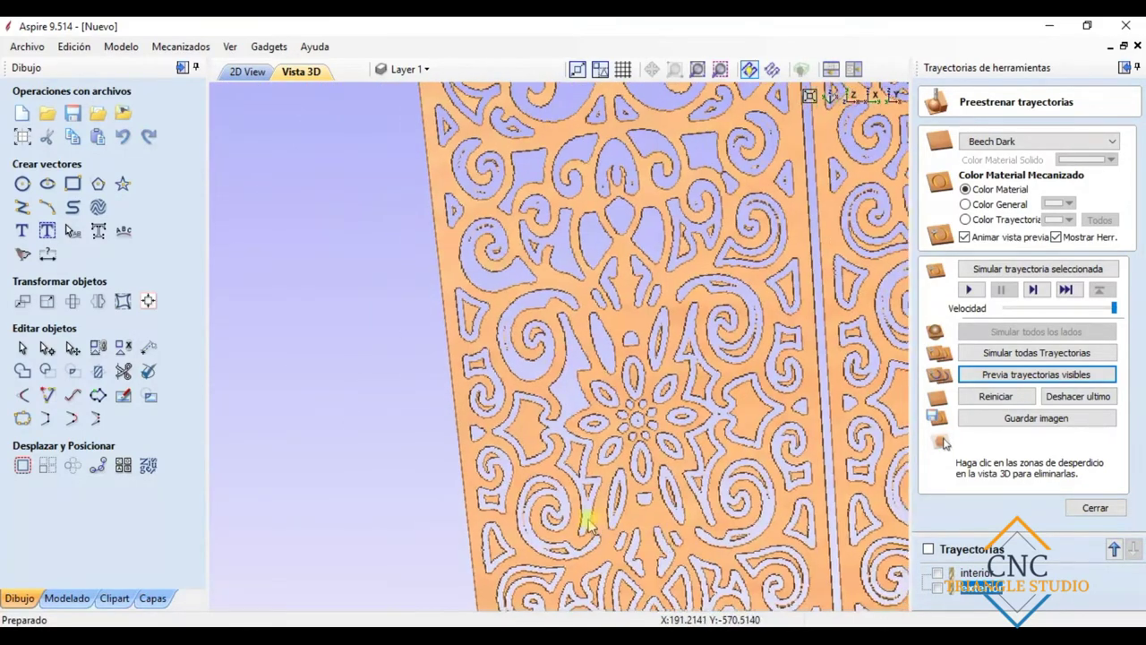
# Step: Remove the simulated waste from the triangular opening, large scroll and lower pointed section to the upper right of the central flower
pyautogui.scroll(6, 589, 524)
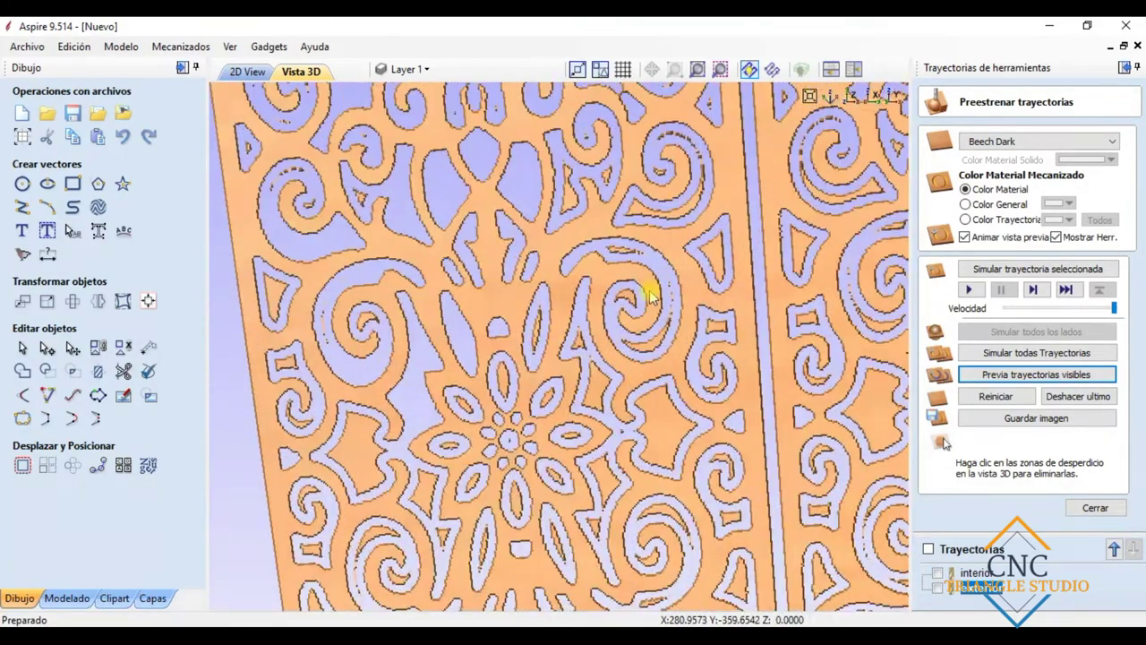
pyautogui.scroll(4, 651, 299)
pyautogui.click(870, 168)
pyautogui.click(623, 422)
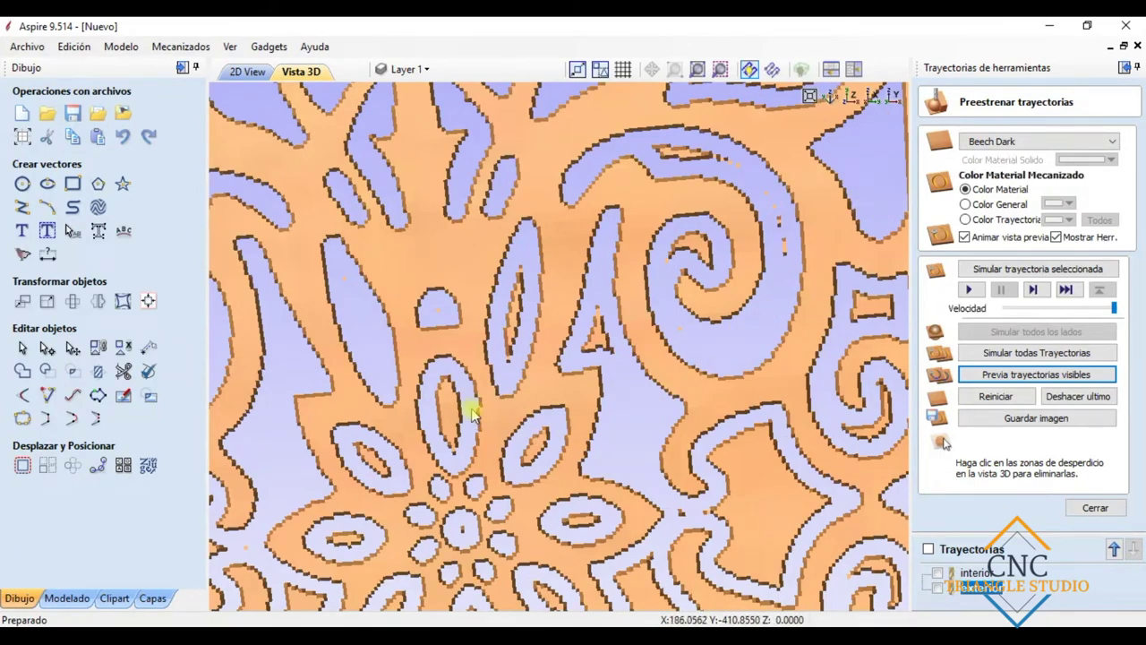
# Step: Remove the simulated waste from the three upper petal openings of the central flower
pyautogui.click(449, 400)
pyautogui.click(370, 456)
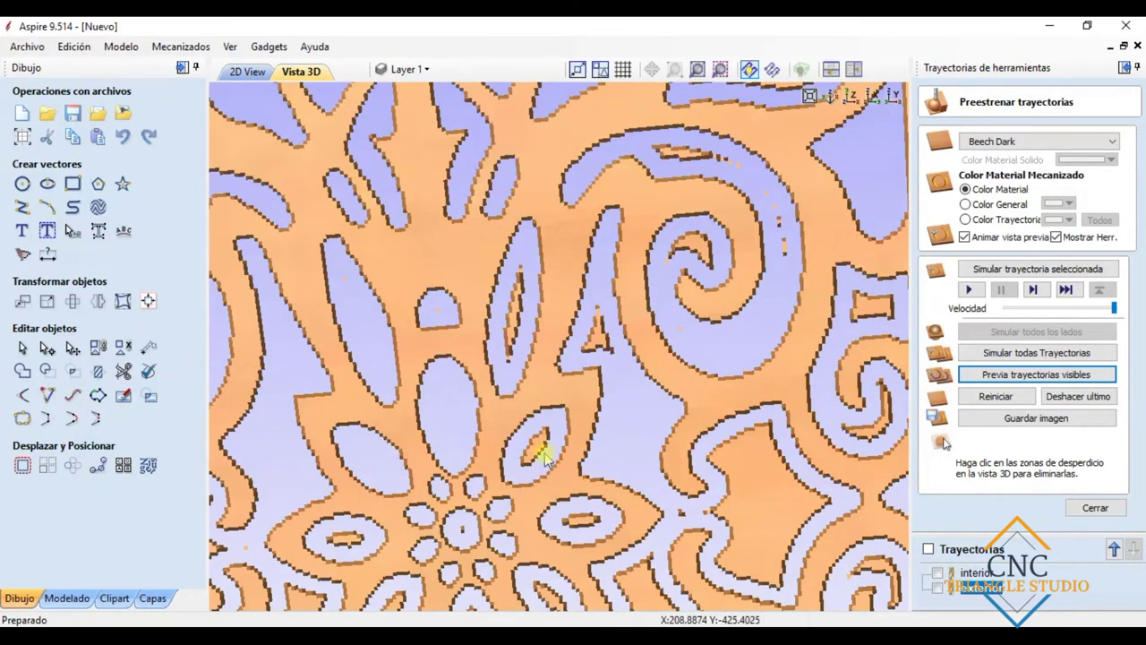
pyautogui.click(546, 445)
# Step: Remove the simulated waste from the three lower petals and the two side petals of the central flower
pyautogui.moveTo(594, 358); pyautogui.dragTo(425, 430, button='middle')
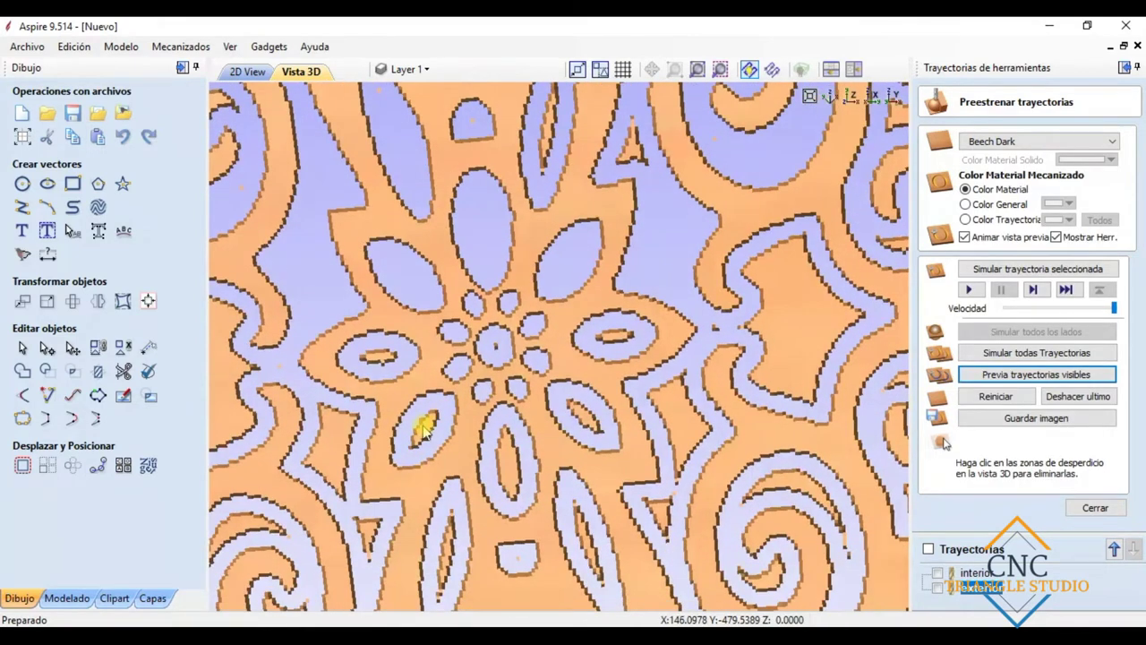
pyautogui.click(430, 428)
pyautogui.click(504, 457)
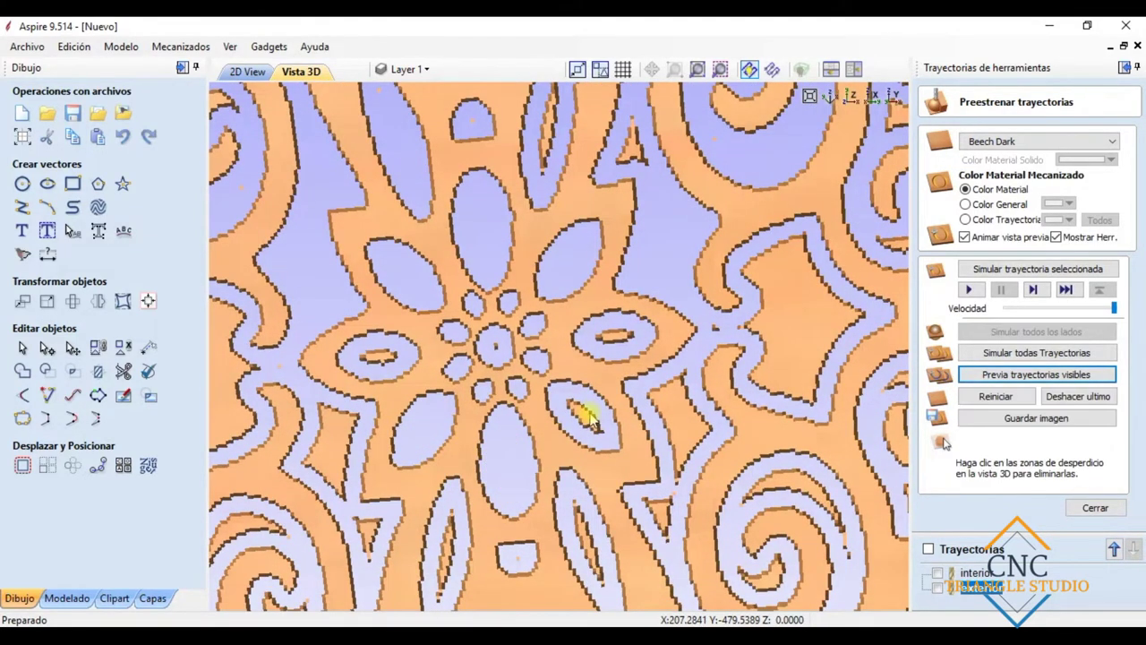
pyautogui.click(587, 407)
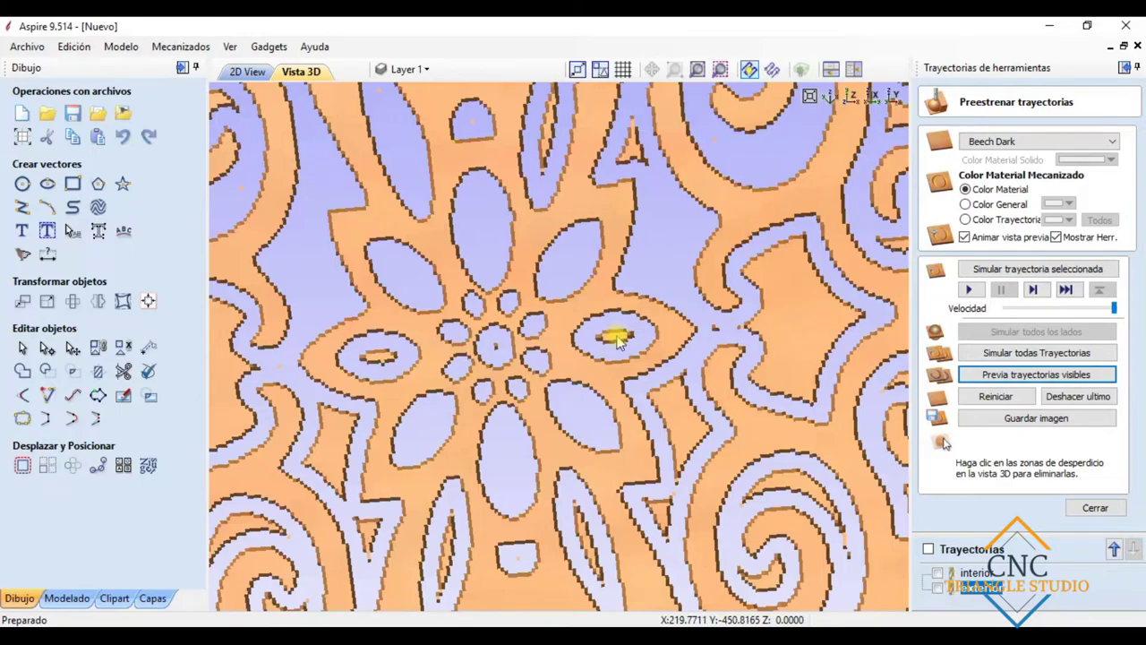
pyautogui.click(615, 338)
pyautogui.click(379, 354)
# Step: Remove the simulated waste from the two slender leaf openings below the central flower and the pointed openings flanking them
pyautogui.scroll(-5, 618, 430)
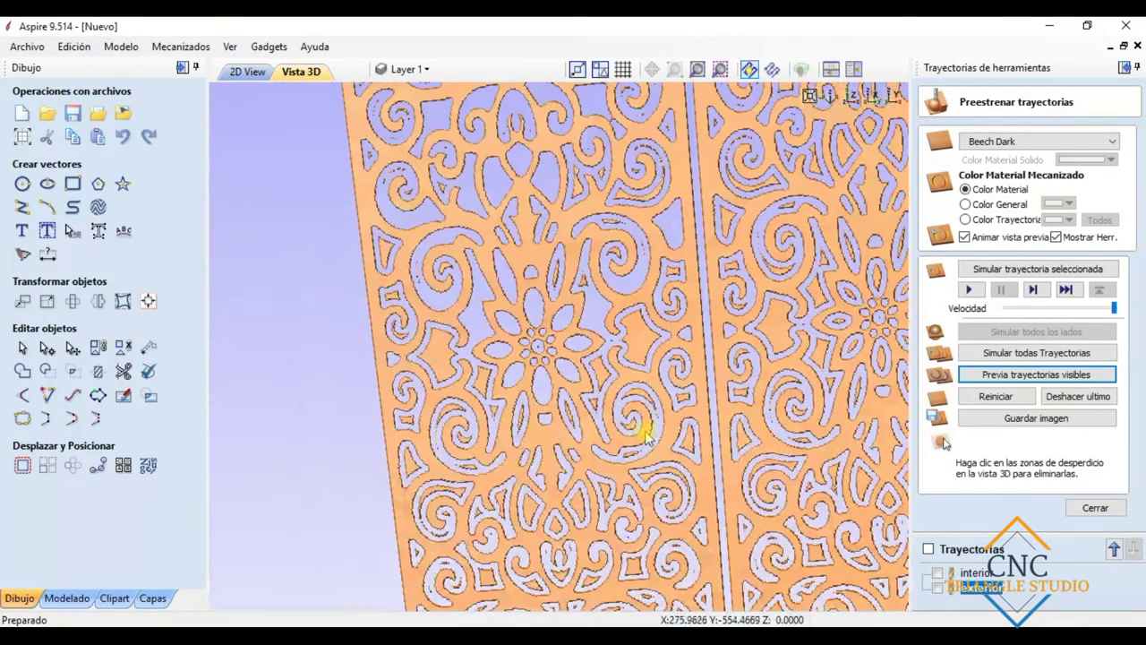
pyautogui.scroll(3, 416, 461)
pyautogui.scroll(3, 442, 428)
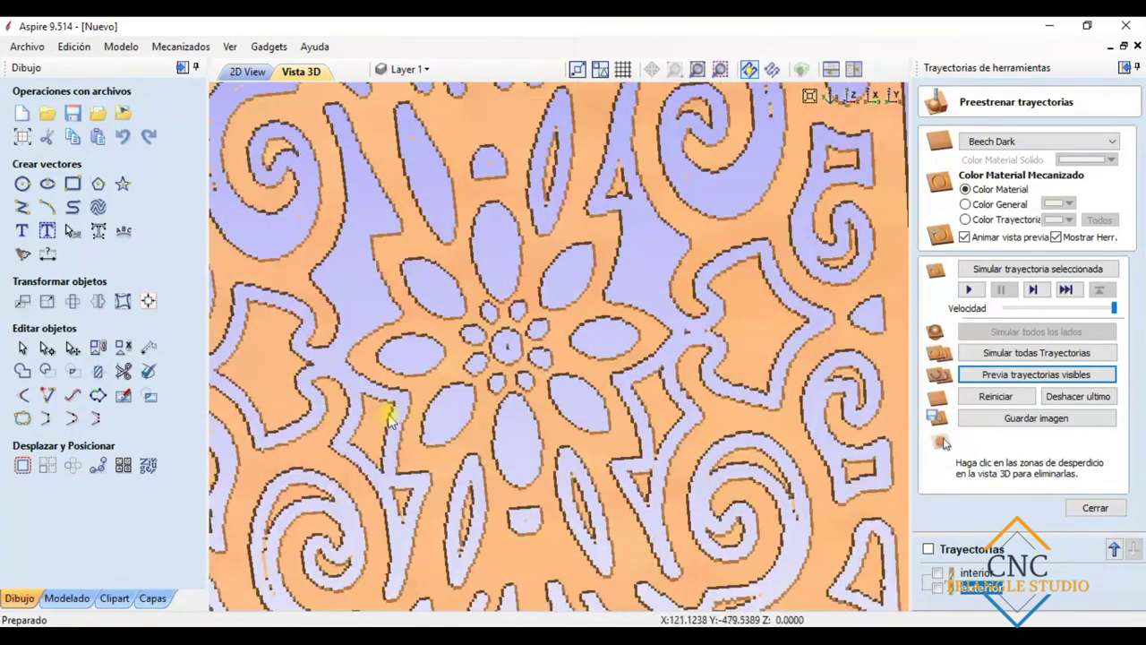
pyautogui.click(467, 508)
pyautogui.click(578, 494)
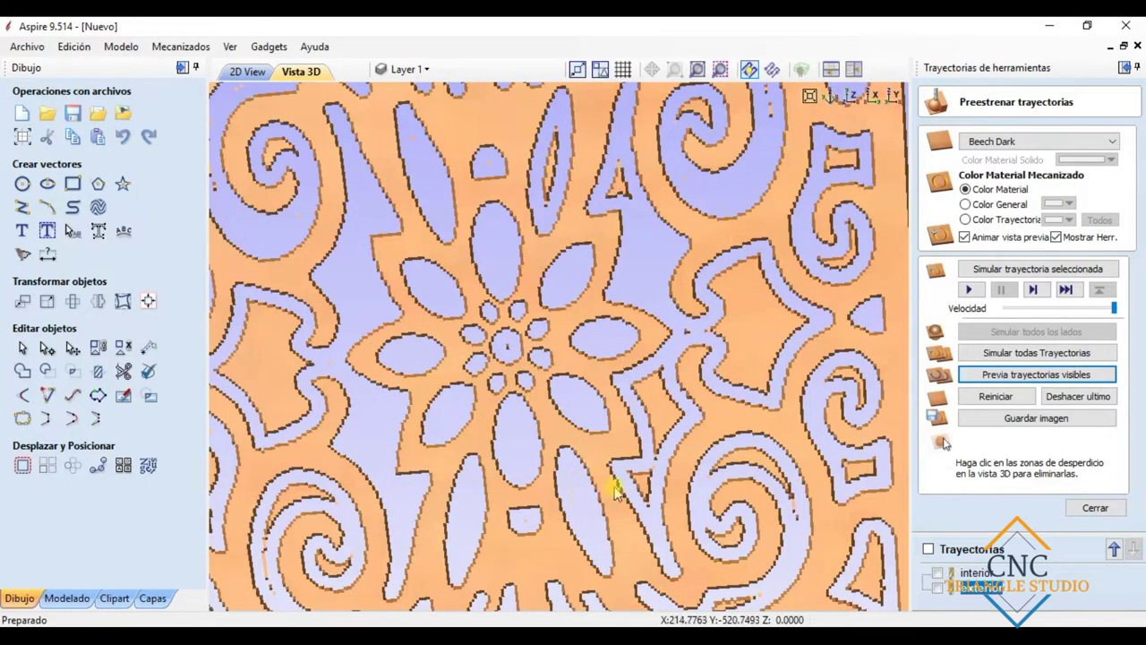
pyautogui.click(639, 485)
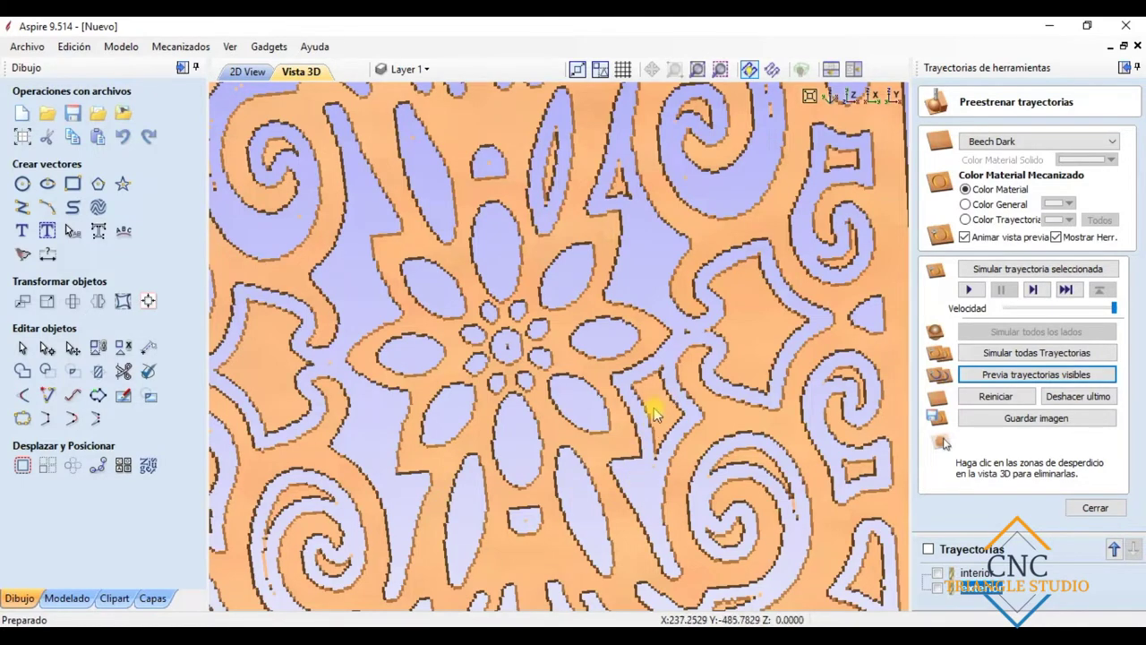
pyautogui.click(676, 405)
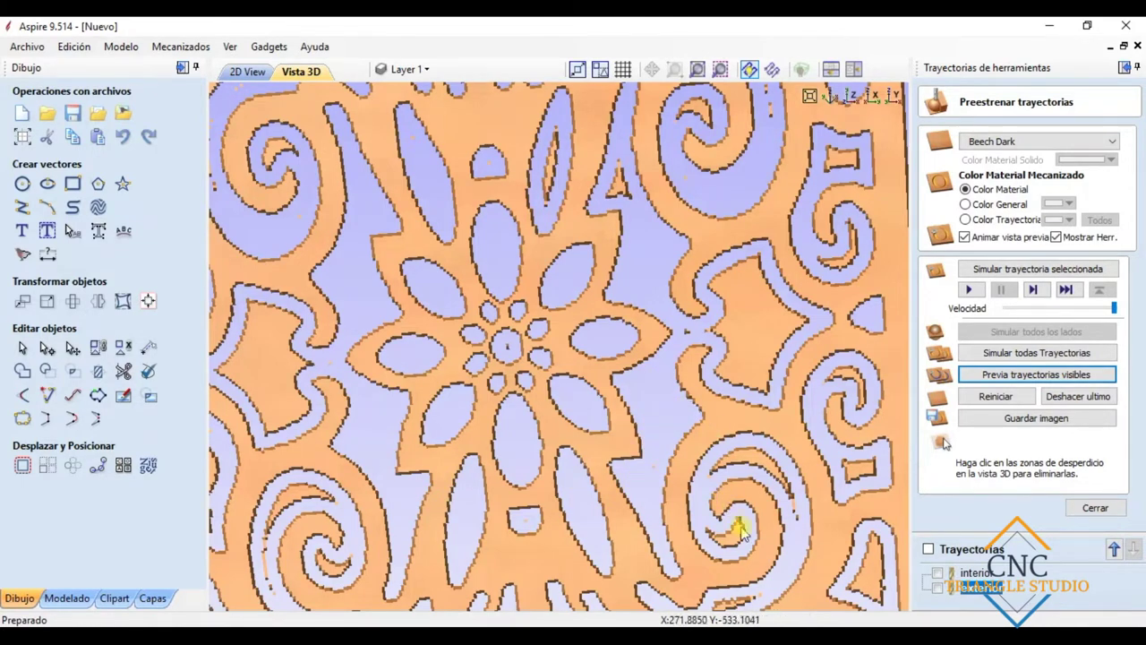
# Step: Remove the simulated waste from the lower-right large scroll, the right bracket-shaped opening, and the small scrolls and triangle along the right edge
pyautogui.click(749, 464)
pyautogui.click(768, 329)
pyautogui.click(840, 264)
pyautogui.click(851, 380)
pyautogui.click(858, 469)
pyautogui.click(873, 557)
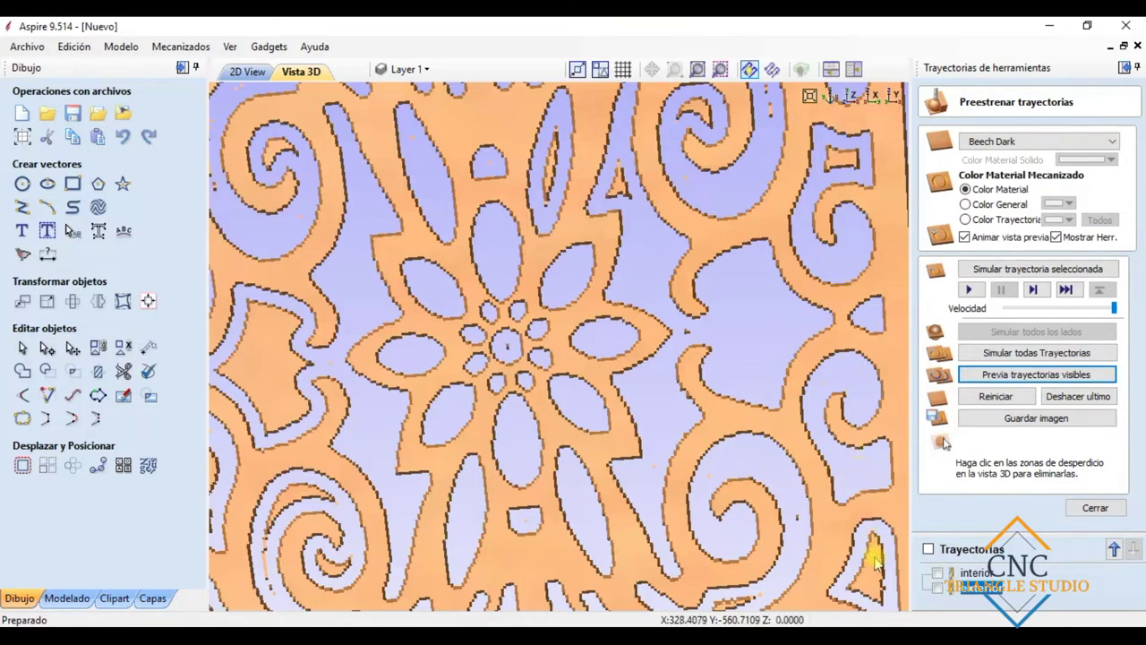
# Step: Remove the simulated waste from the lower-left large scroll and the small square-ended scroll along the panel's left edge
pyautogui.moveTo(589, 528); pyautogui.dragTo(455, 397)
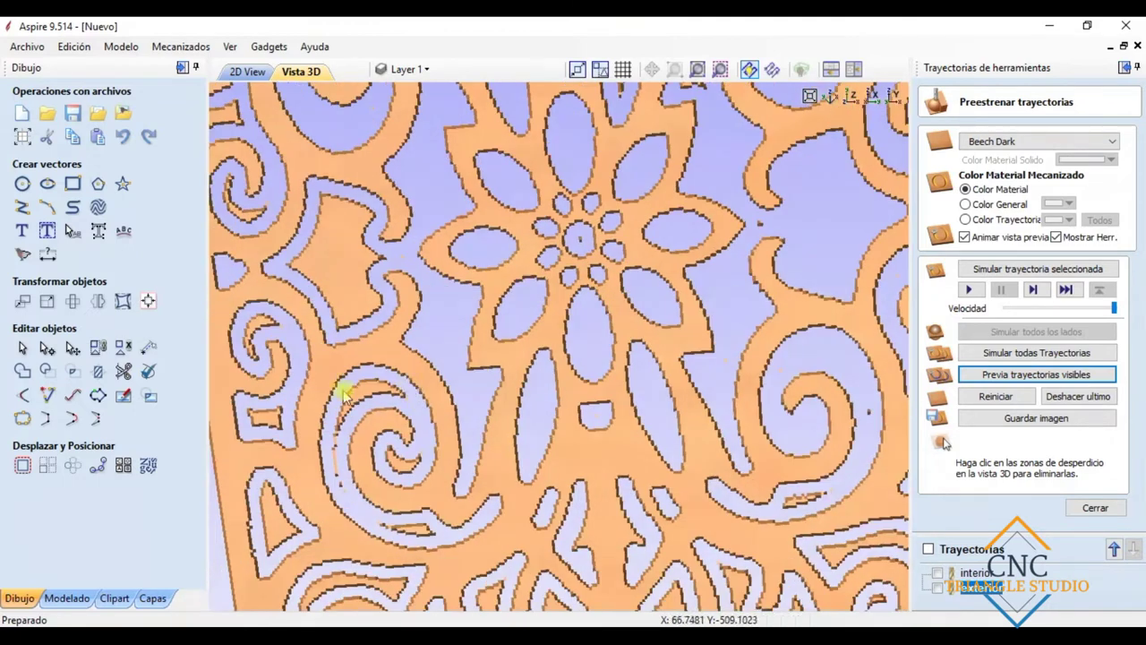
pyautogui.click(263, 422)
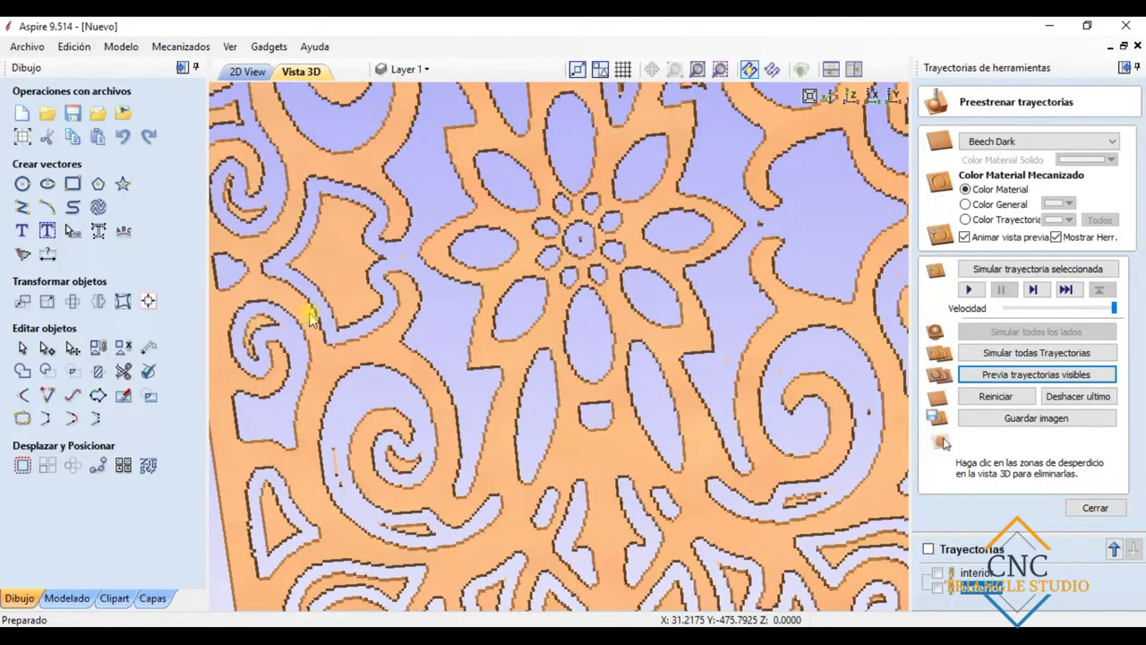
pyautogui.click(257, 331)
pyautogui.moveTo(477, 270); pyautogui.dragTo(371, 289)
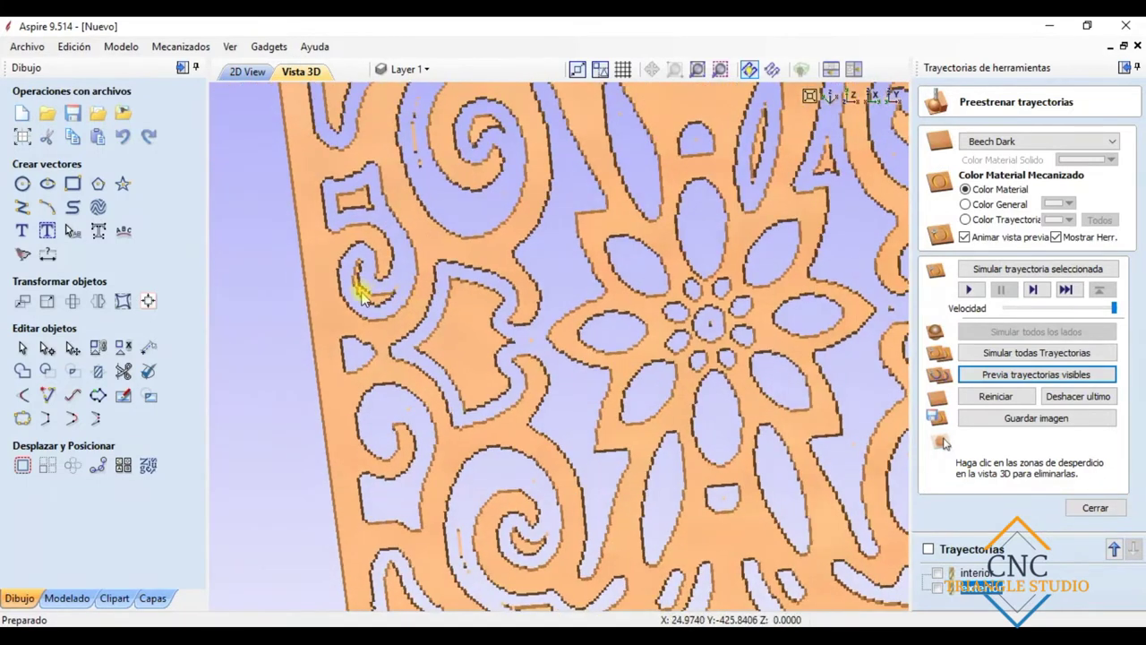
pyautogui.click(362, 299)
pyautogui.click(550, 371)
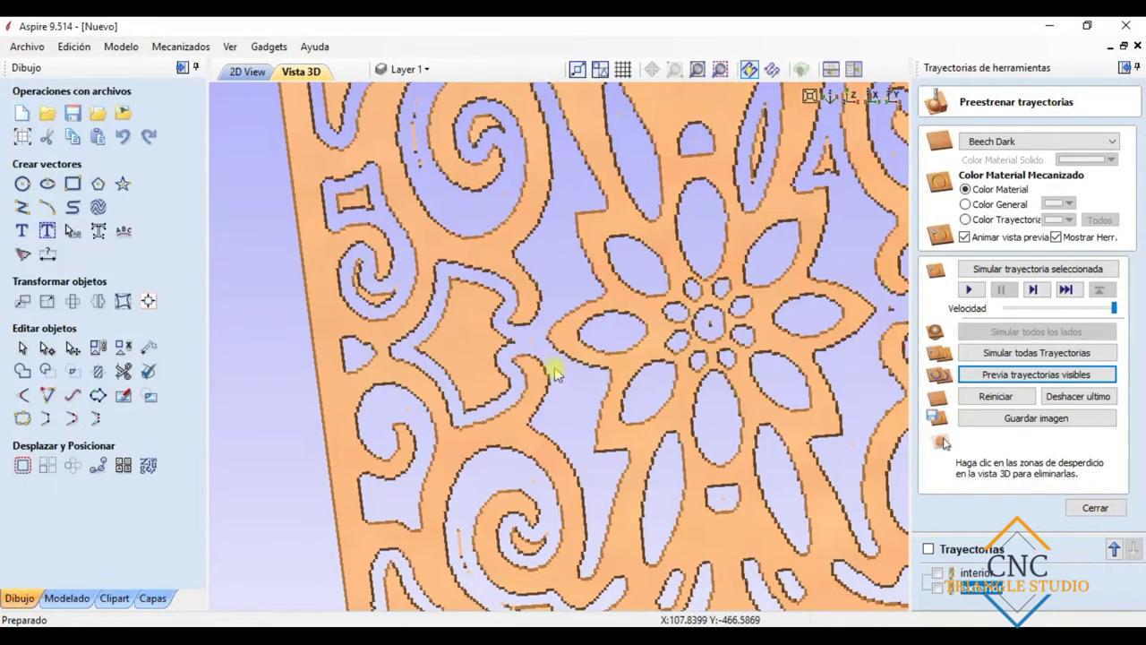
# Step: Remove the simulated waste from the right slender leaf opening above the flower, the pointed opening beside it and the adjacent scroll's center
pyautogui.scroll(-3, 631, 291)
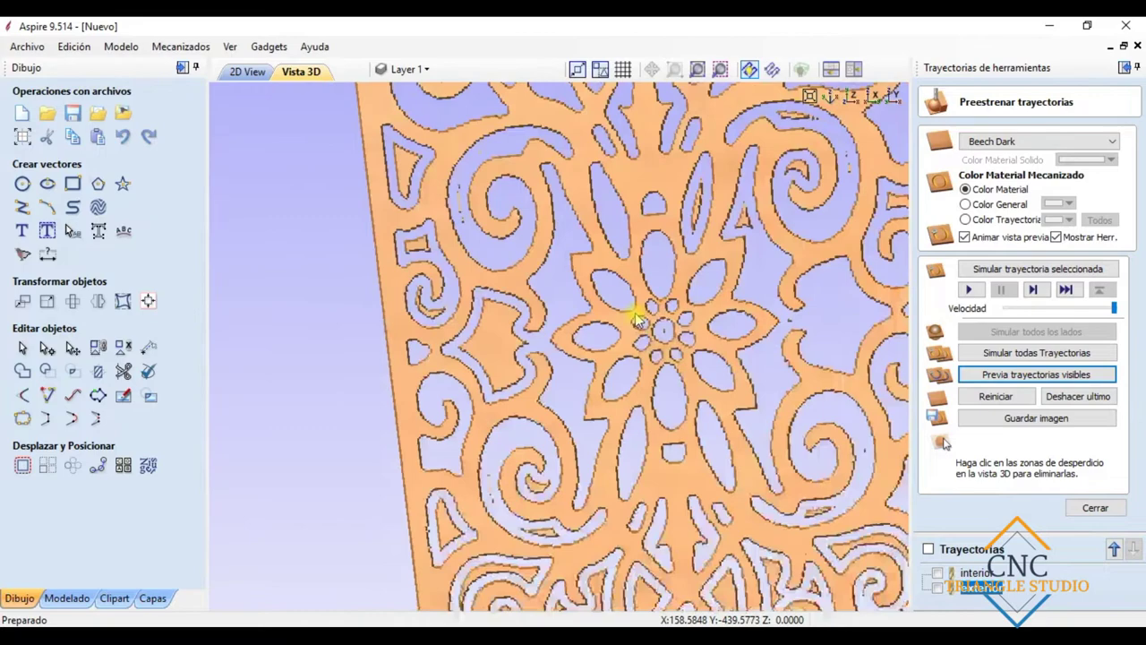
pyautogui.scroll(2, 685, 228)
pyautogui.scroll(2, 691, 246)
pyautogui.scroll(1, 689, 251)
pyautogui.click(694, 240)
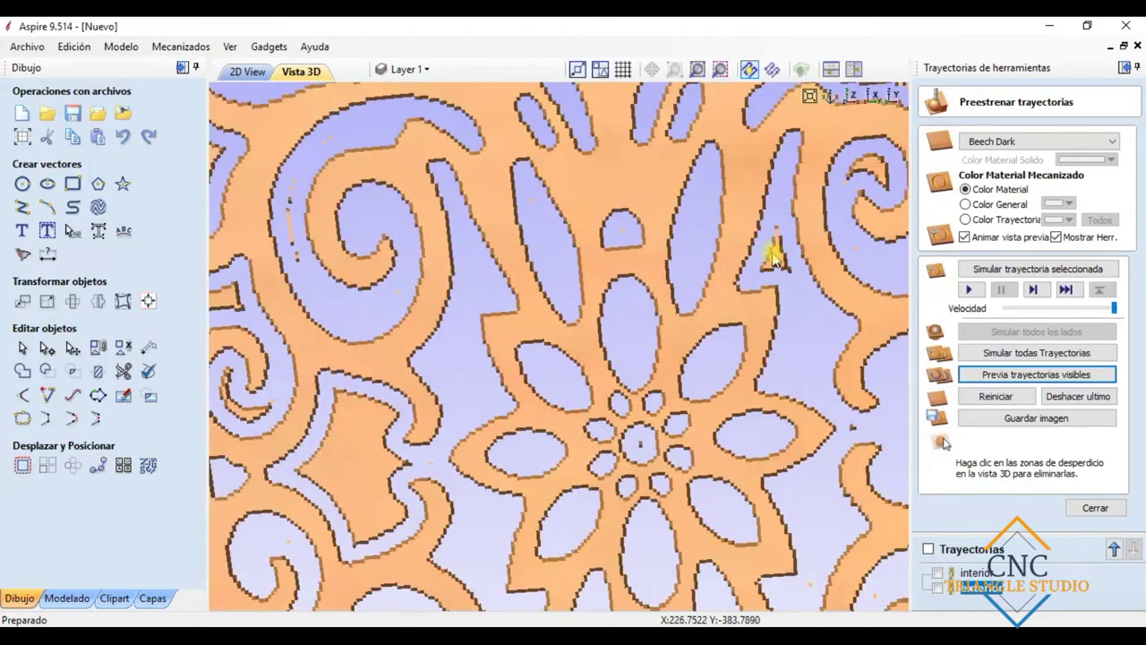
pyautogui.click(779, 259)
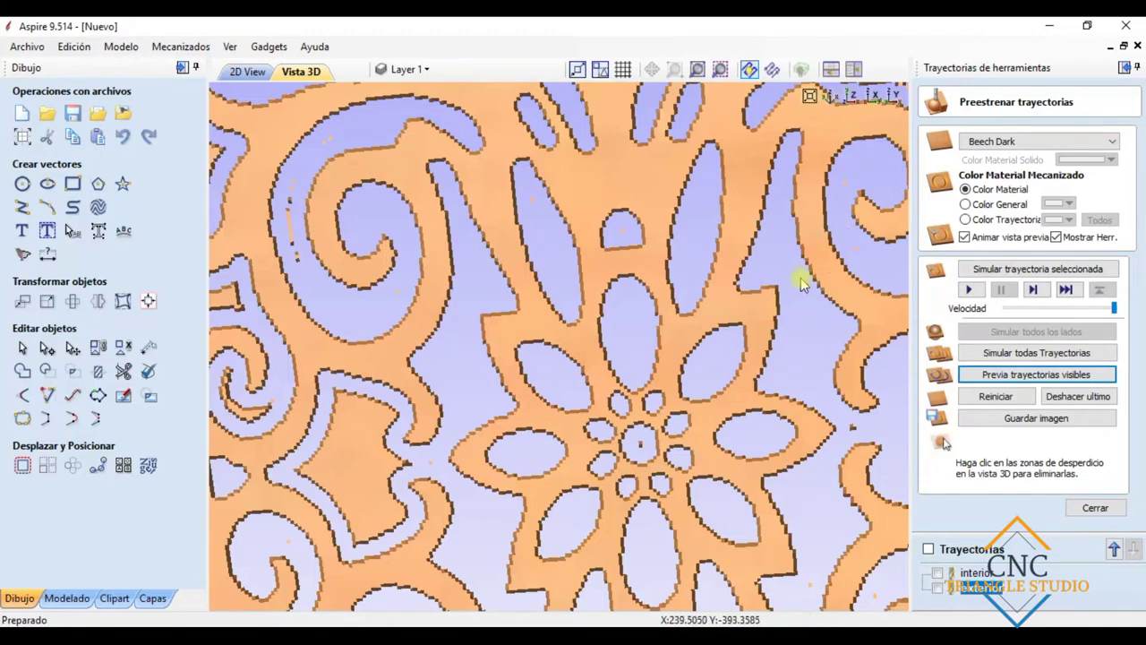
# Step: Remove the simulated waste from the right-edge scroll above the large upper-right scroll, that large scroll's remaining sliver and the curled leaf opening
pyautogui.scroll(-2, 766, 314)
pyautogui.scroll(-2, 761, 309)
pyautogui.scroll(3, 734, 200)
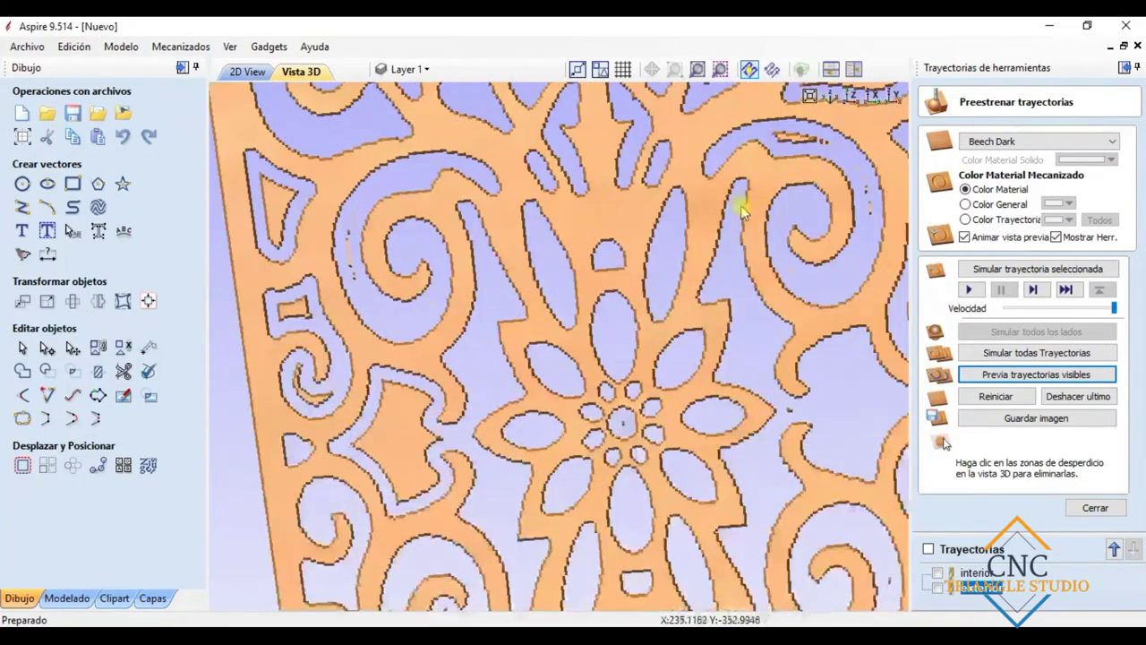
pyautogui.moveTo(721, 295); pyautogui.dragTo(734, 257)
pyautogui.click(751, 253)
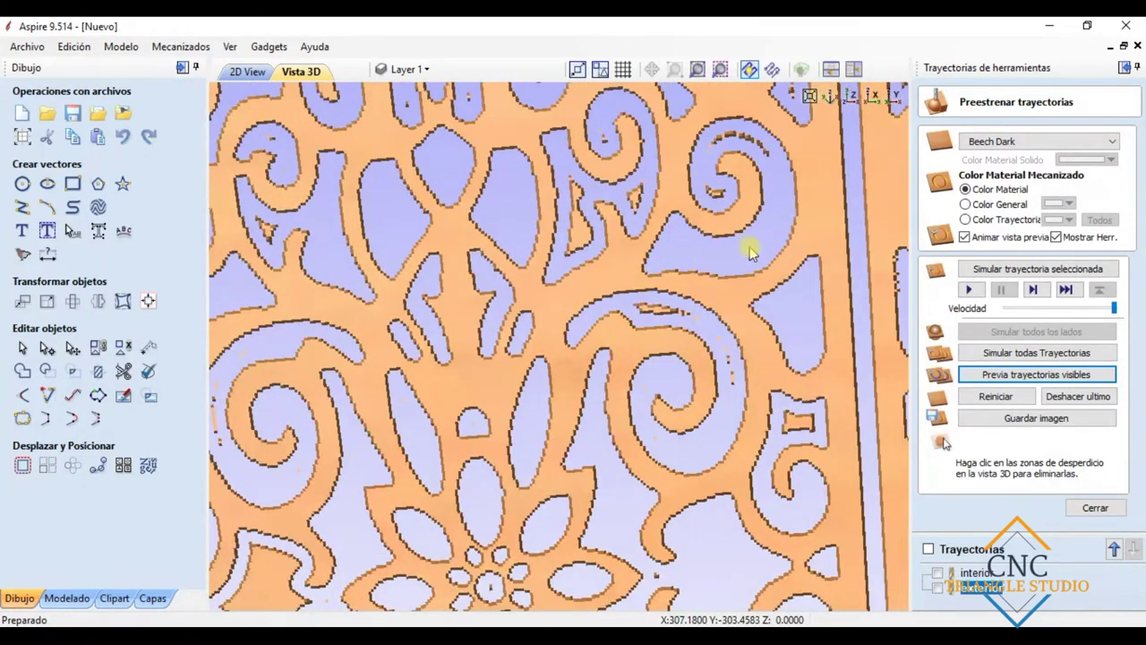
pyautogui.click(656, 309)
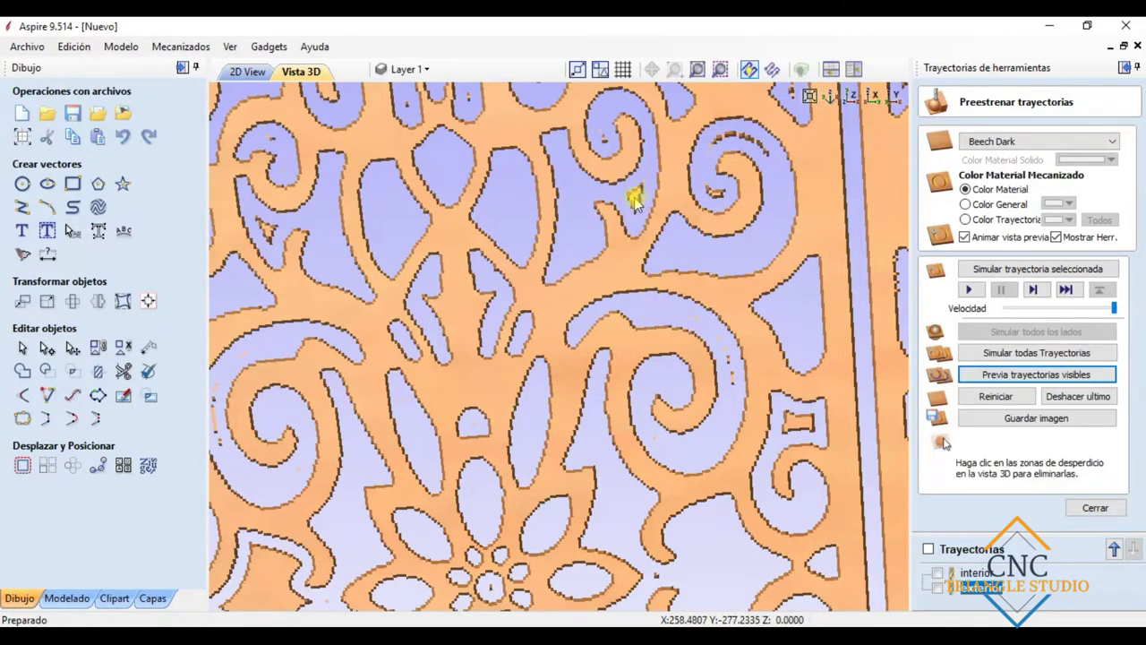
# Step: Remove the simulated waste from the right-hand scroll and the curled leaf opening in the panel's section below the flower
pyautogui.scroll(-5, 629, 233)
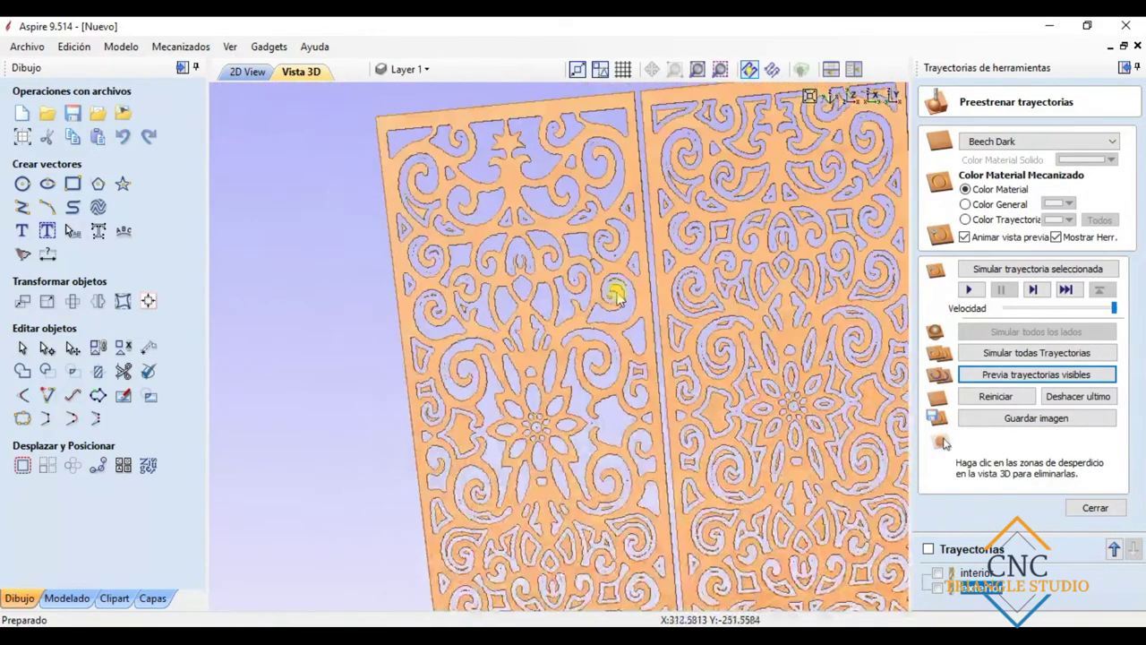
pyautogui.scroll(5, 617, 338)
pyautogui.scroll(3, 680, 376)
pyautogui.click(768, 294)
pyautogui.click(651, 329)
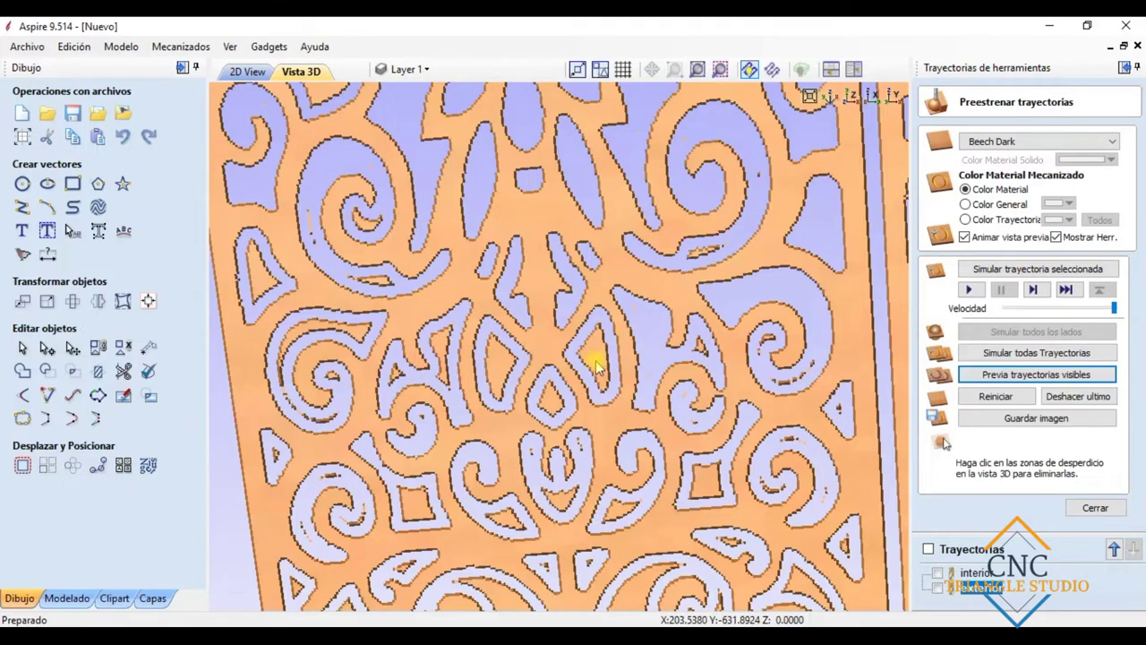
# Step: Remove the simulated waste from the two leaf openings flanking the lower diamond and the left curled leaf opening
pyautogui.click(580, 363)
pyautogui.click(491, 366)
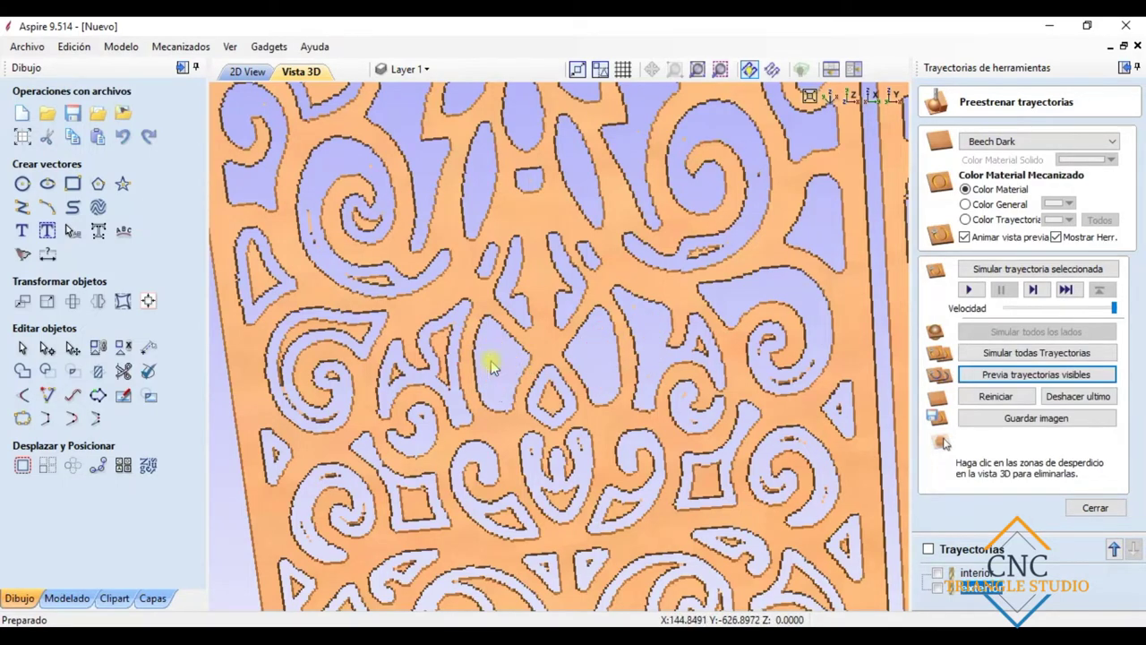
pyautogui.click(440, 340)
pyautogui.click(392, 375)
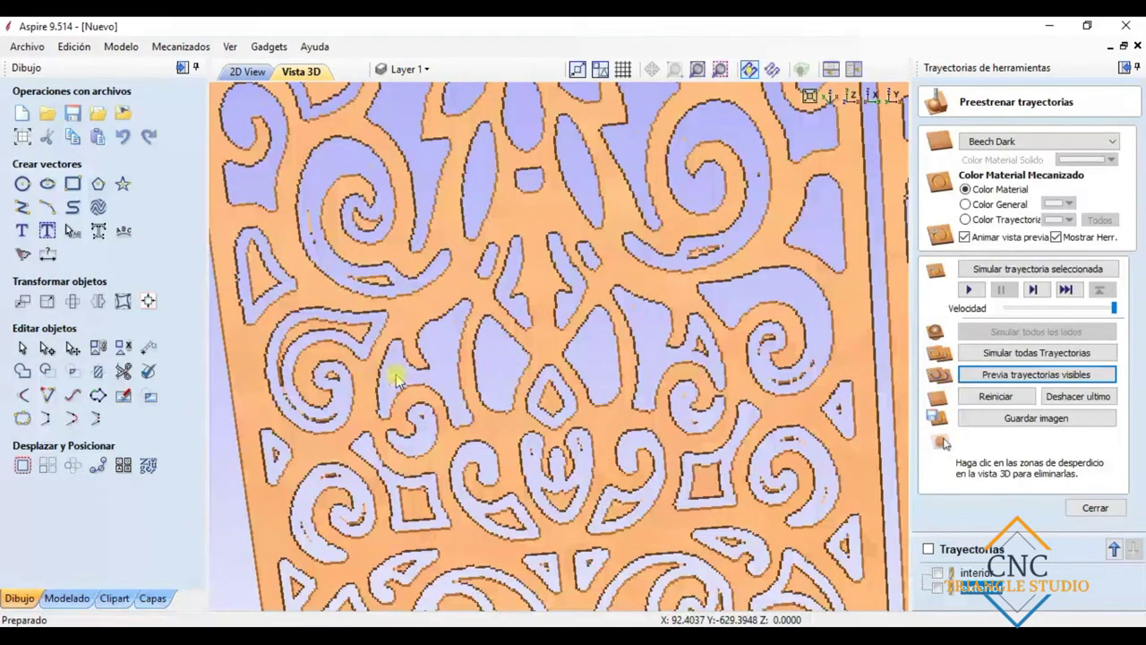
# Step: Remove the simulated waste from the left scroll and edge opening, the two square openings, and the heart and scrolls between them
pyautogui.click(351, 330)
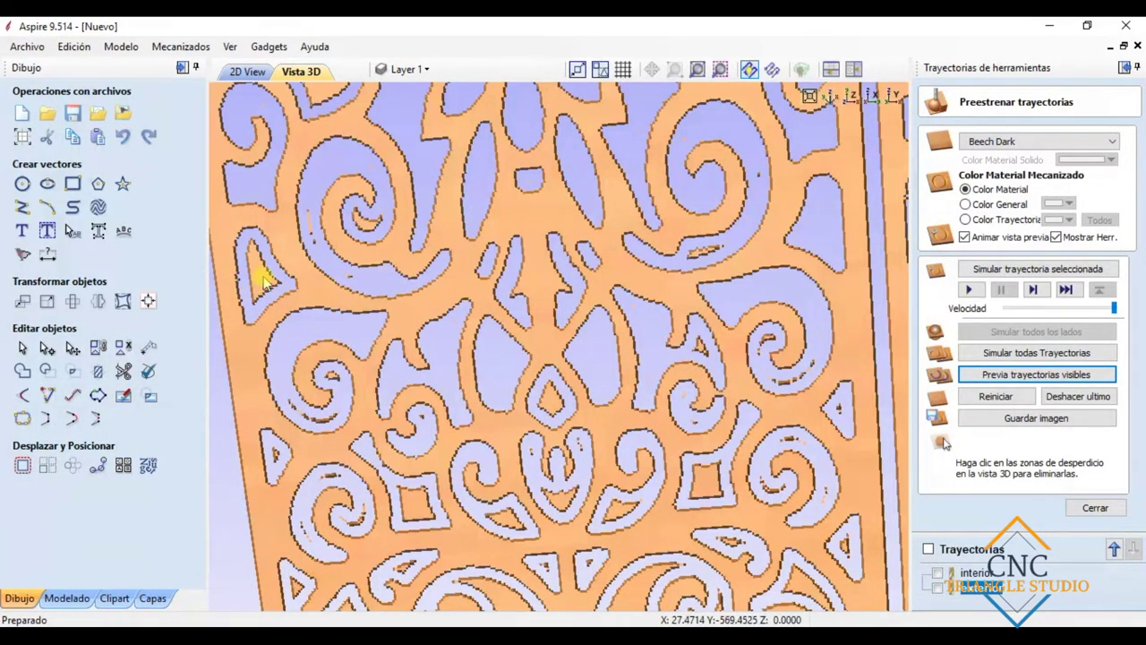
pyautogui.moveTo(427, 383); pyautogui.dragTo(468, 325, button='middle')
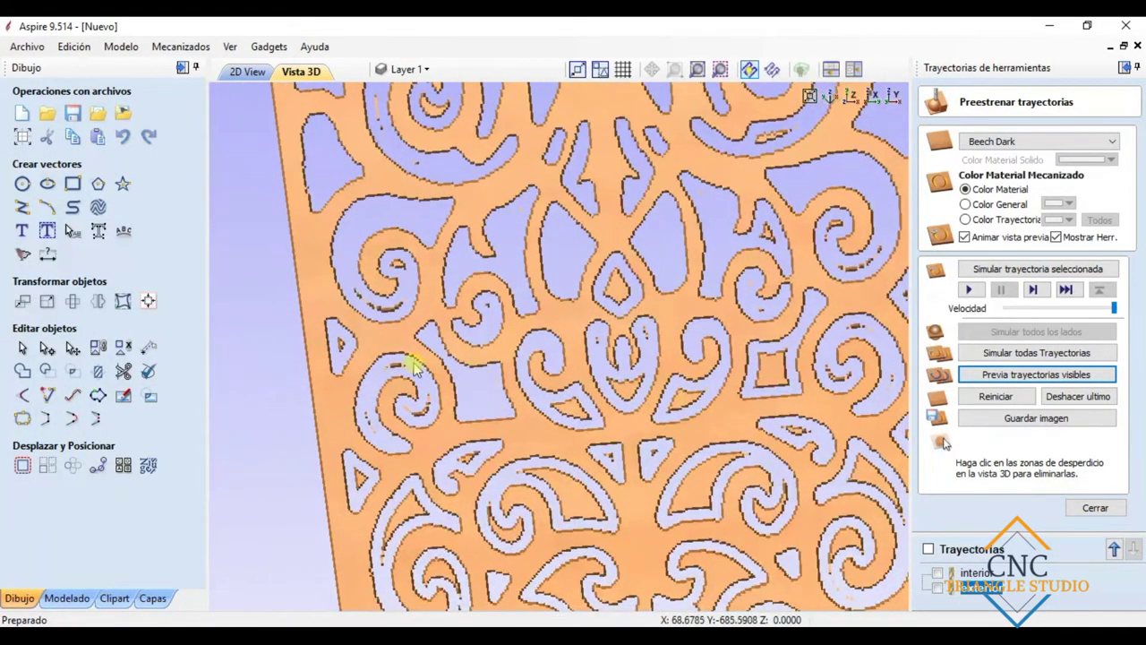
pyautogui.moveTo(508, 479); pyautogui.dragTo(473, 346, button='middle')
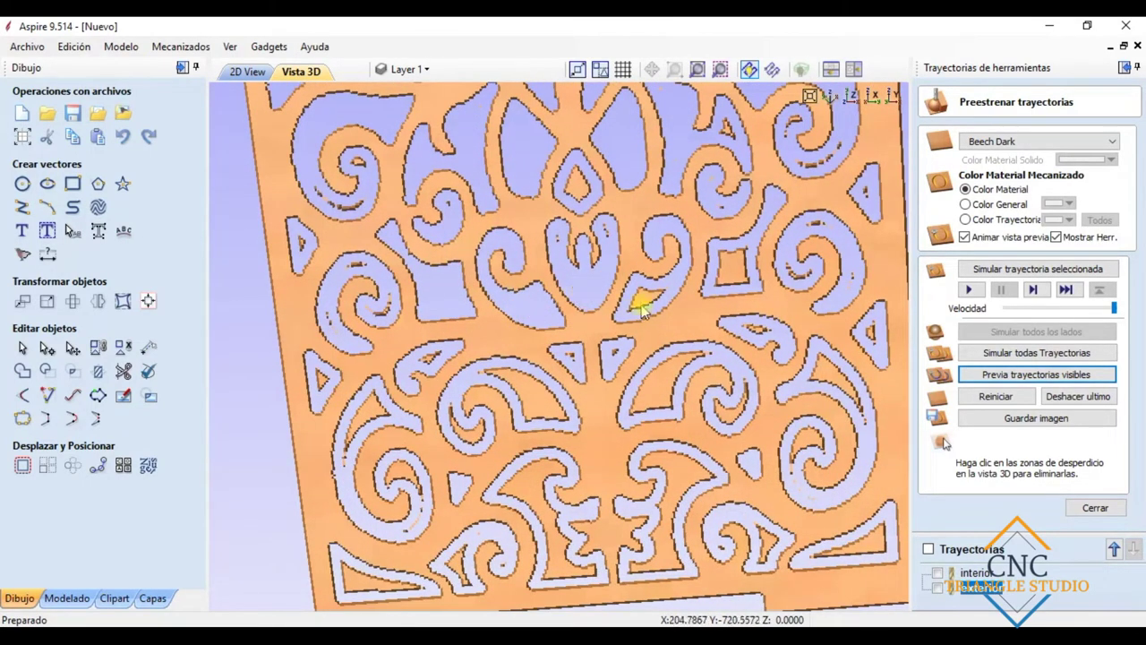
pyautogui.click(742, 274)
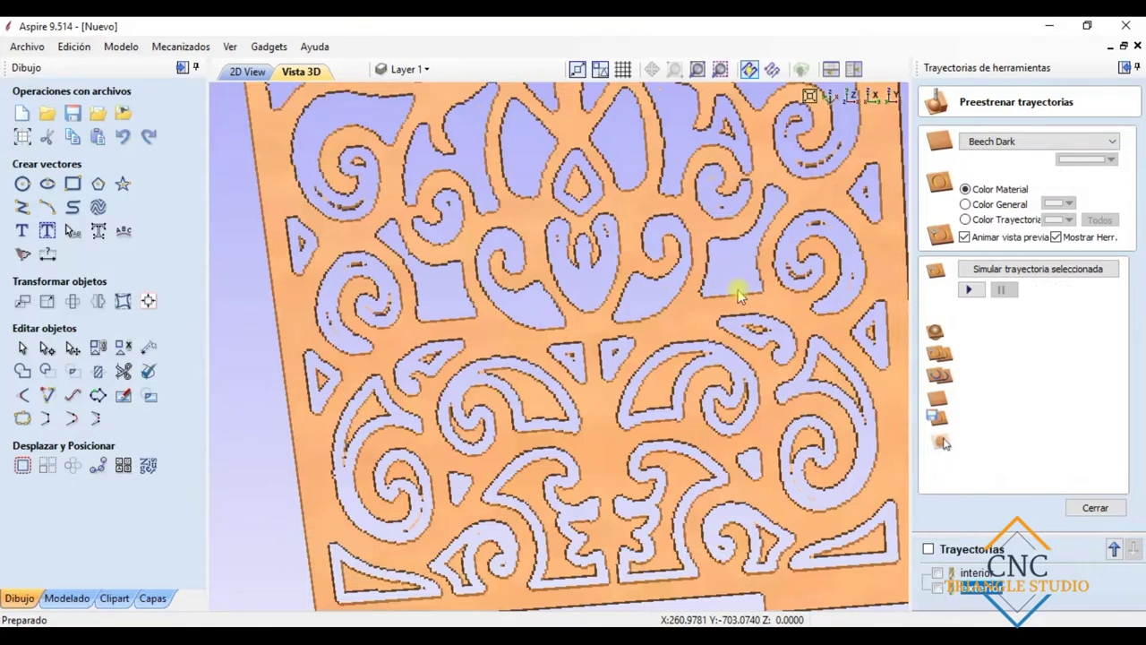
# Step: Remove the simulated waste from the two large lower scrolls, the lower-left edge scroll and the two leaf openings flanking the bottom star
pyautogui.click(641, 403)
pyautogui.click(532, 406)
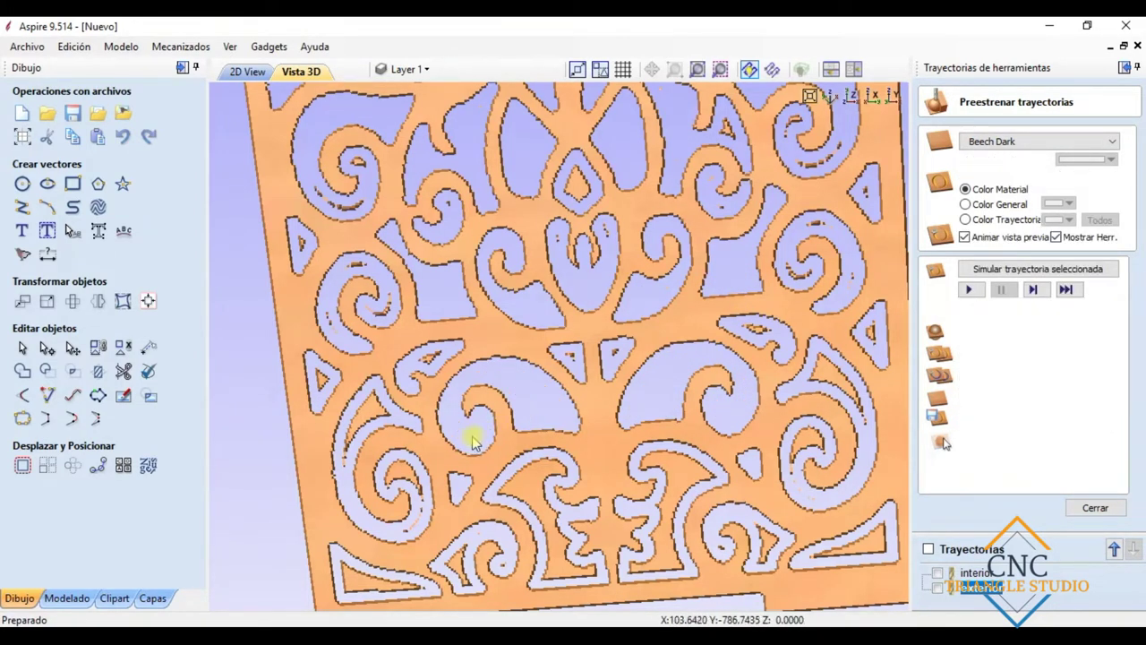
pyautogui.click(403, 469)
pyautogui.moveTo(511, 504); pyautogui.dragTo(532, 402)
pyautogui.click(493, 374)
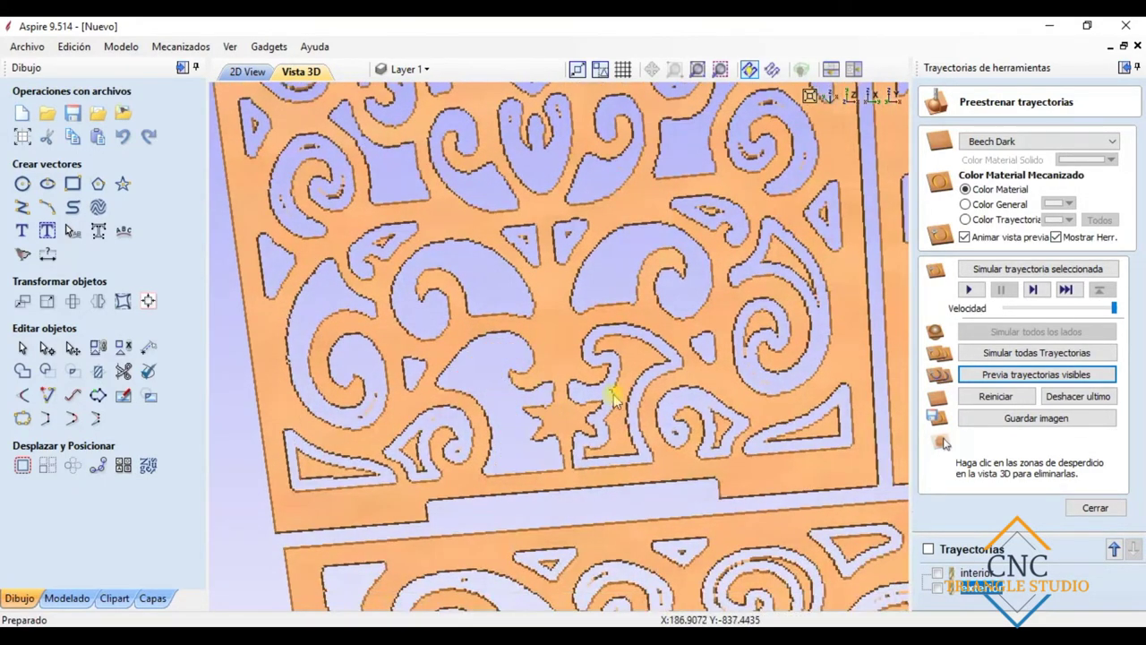
pyautogui.click(588, 397)
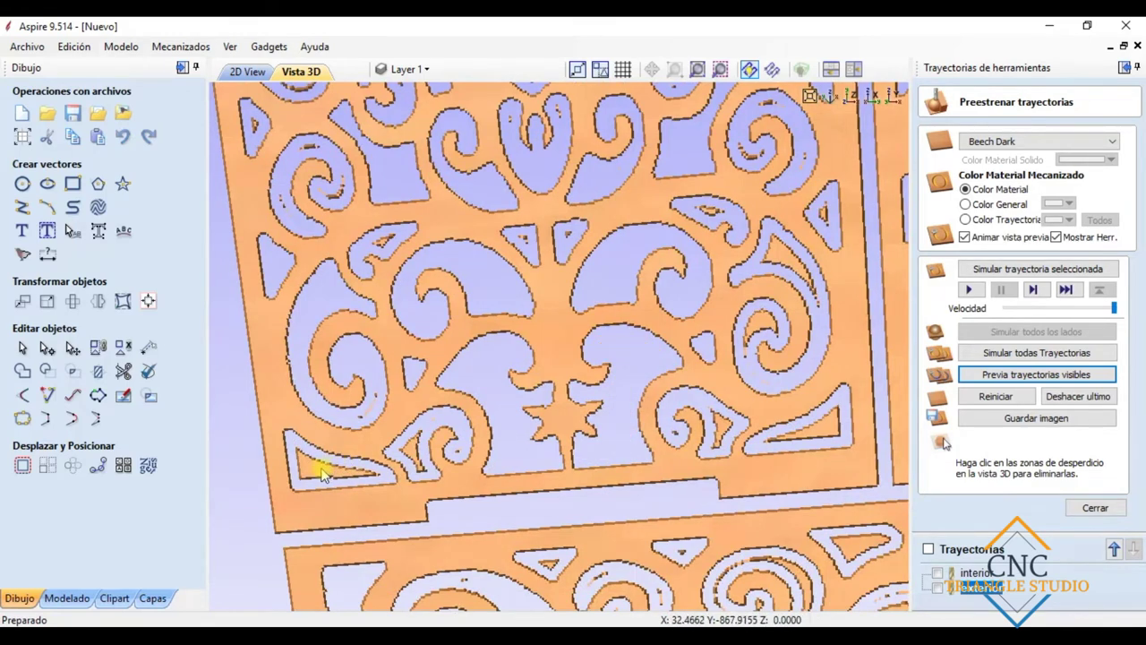
# Step: Remove the simulated waste from the lower-right edge scroll, the two bottom corner openings and the small scrolls beside them
pyautogui.click(780, 244)
pyautogui.click(824, 432)
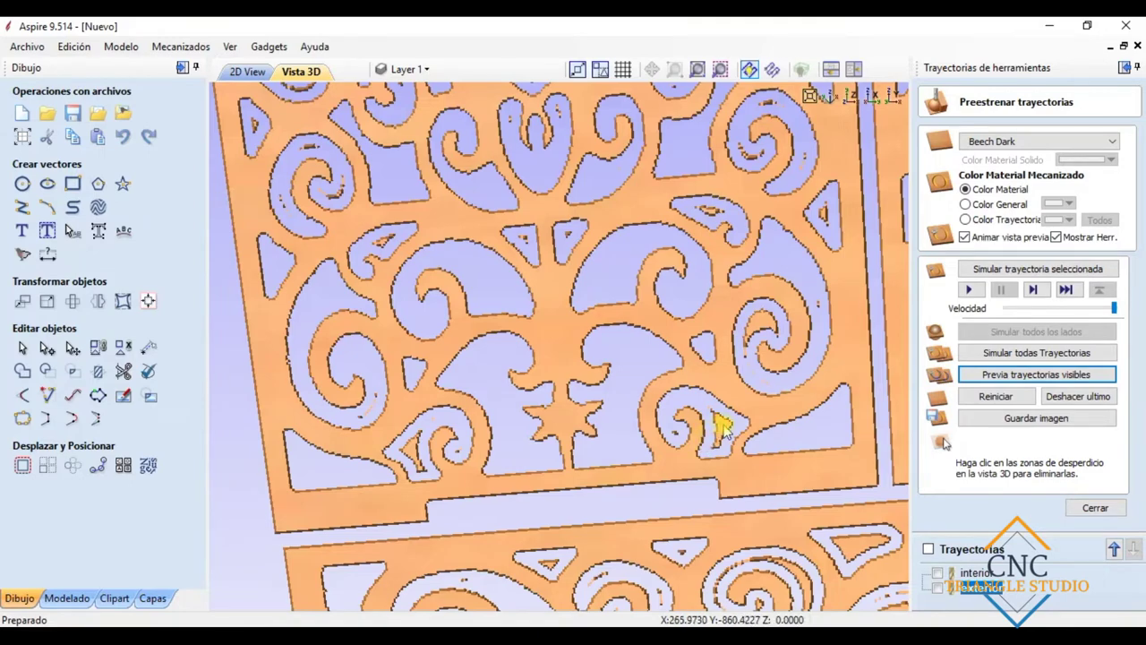
pyautogui.click(412, 453)
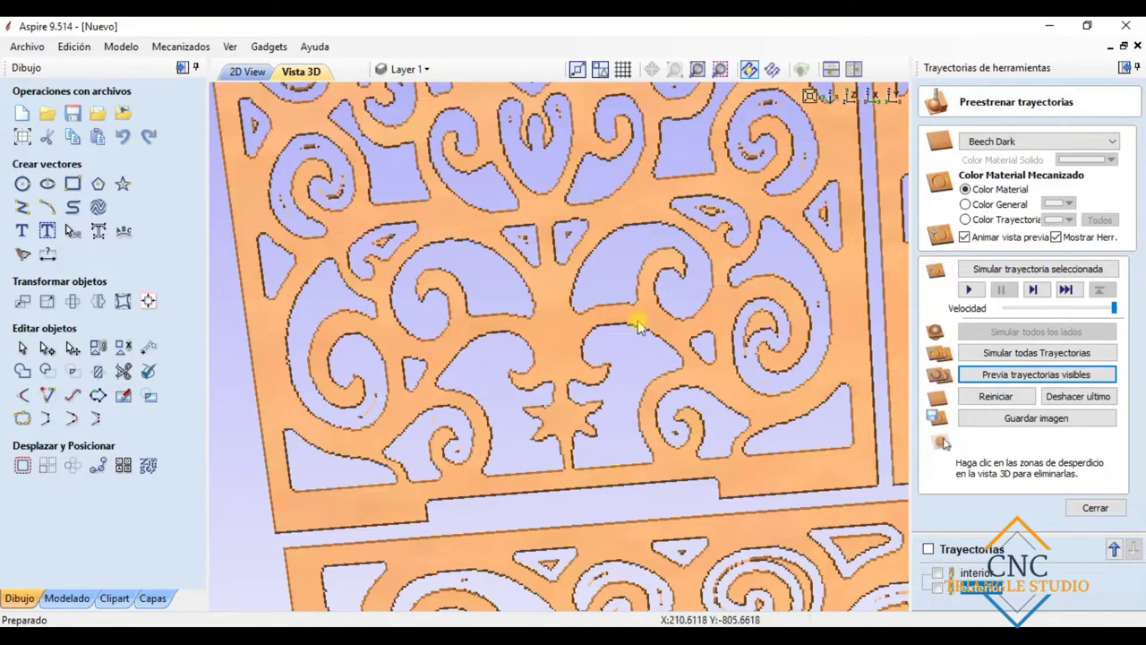
# Step: Remove the simulated waste from the lower diamond, the wide opening left of the flower and the left-edge openings around it
pyautogui.moveTo(707, 274); pyautogui.dragTo(524, 381, button='middle')
pyautogui.click(517, 389)
pyautogui.moveTo(631, 282); pyautogui.dragTo(654, 332, button='middle')
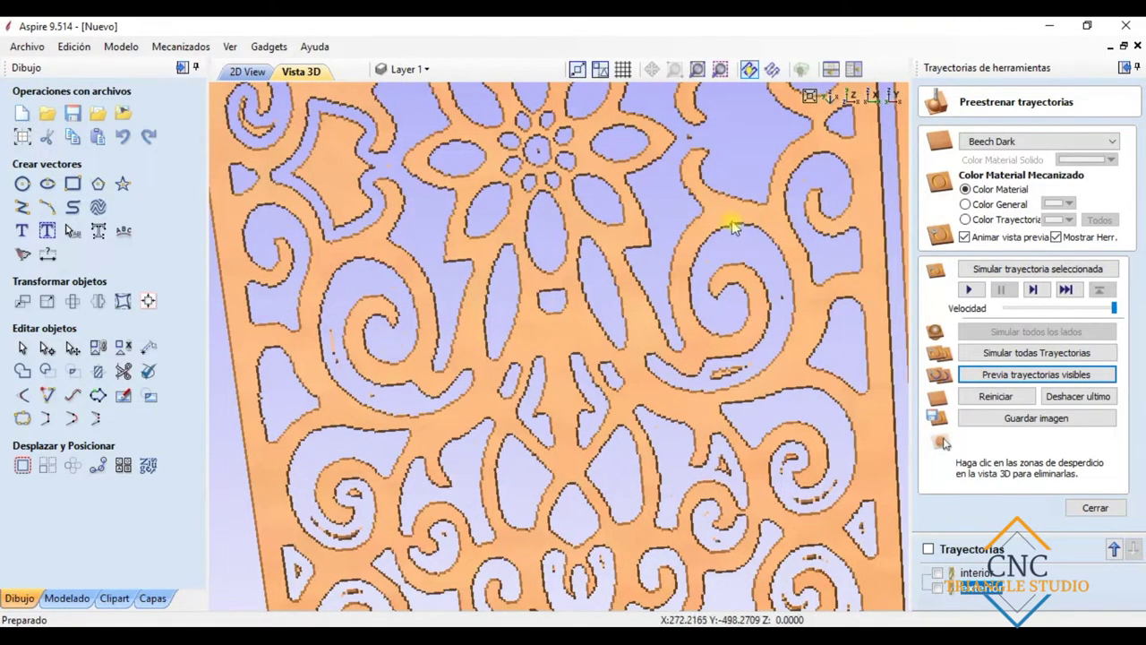
pyautogui.moveTo(573, 206); pyautogui.dragTo(618, 338, button='middle')
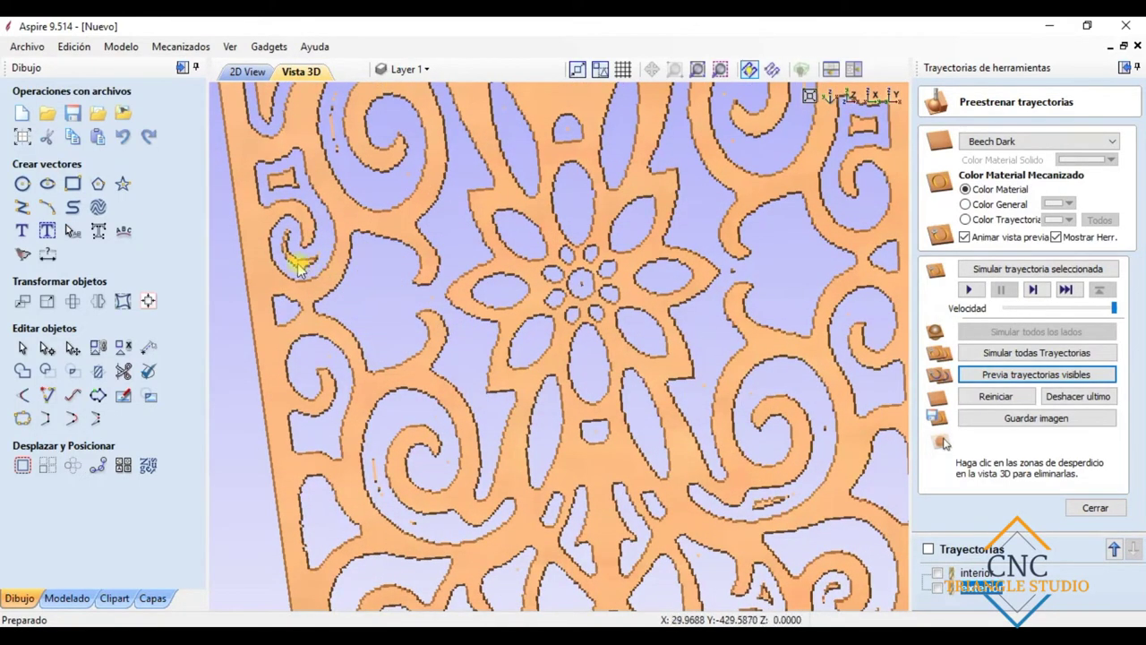
pyautogui.moveTo(614, 285); pyautogui.dragTo(667, 474, button='middle')
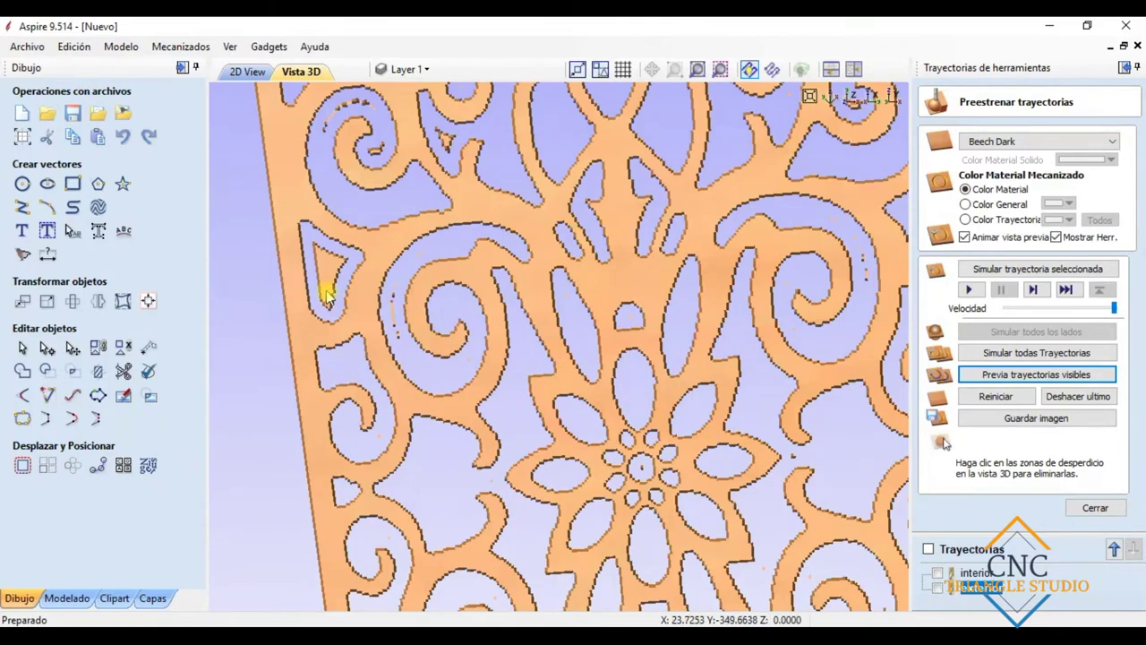
pyautogui.moveTo(558, 274); pyautogui.dragTo(533, 528, button='middle')
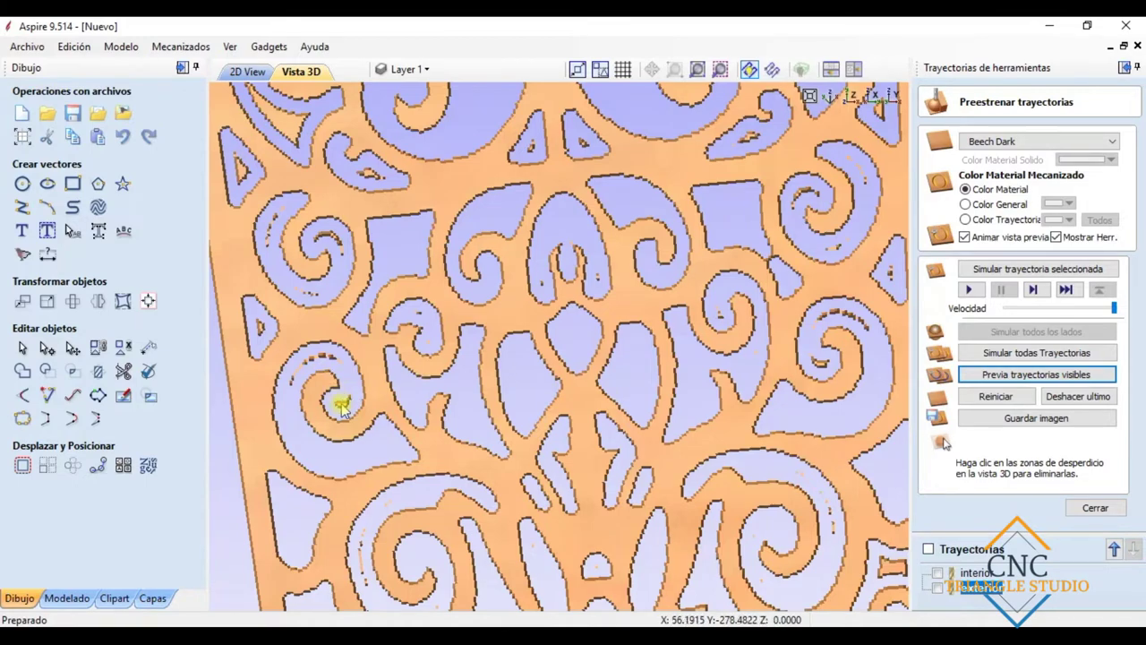
# Step: Remove the simulated waste from the square-topped scroll on the right edge, the lower right-edge triangle and the leaf above the lower-right scroll
pyautogui.scroll(-5, 525, 292)
pyautogui.moveTo(562, 363); pyautogui.dragTo(699, 359)
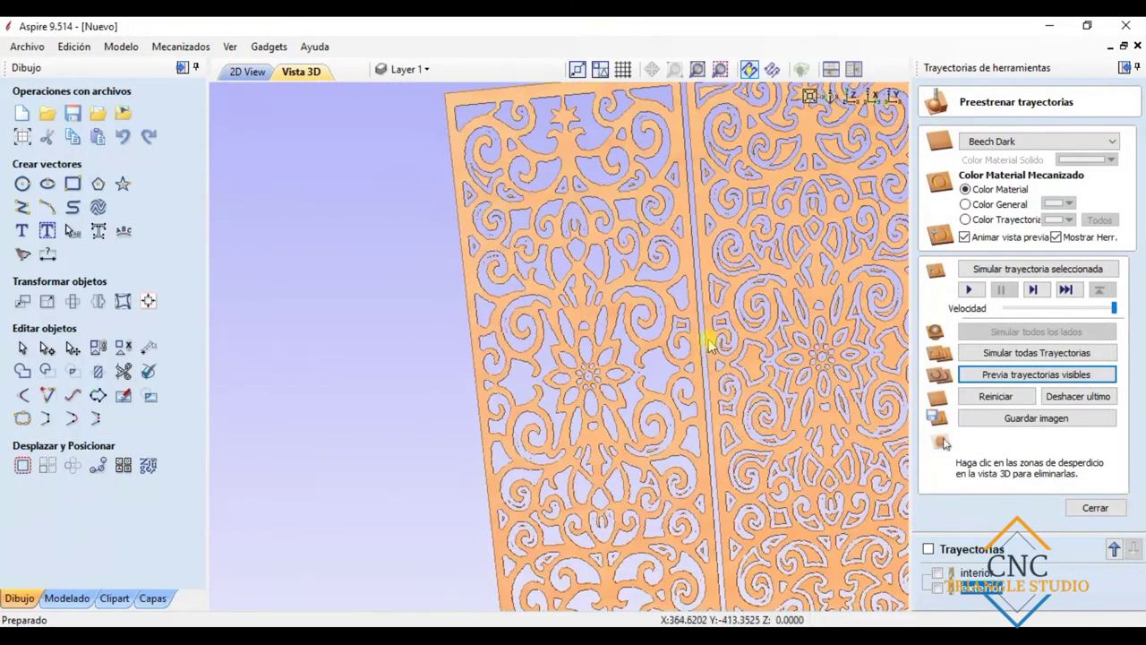
pyautogui.scroll(8, 708, 345)
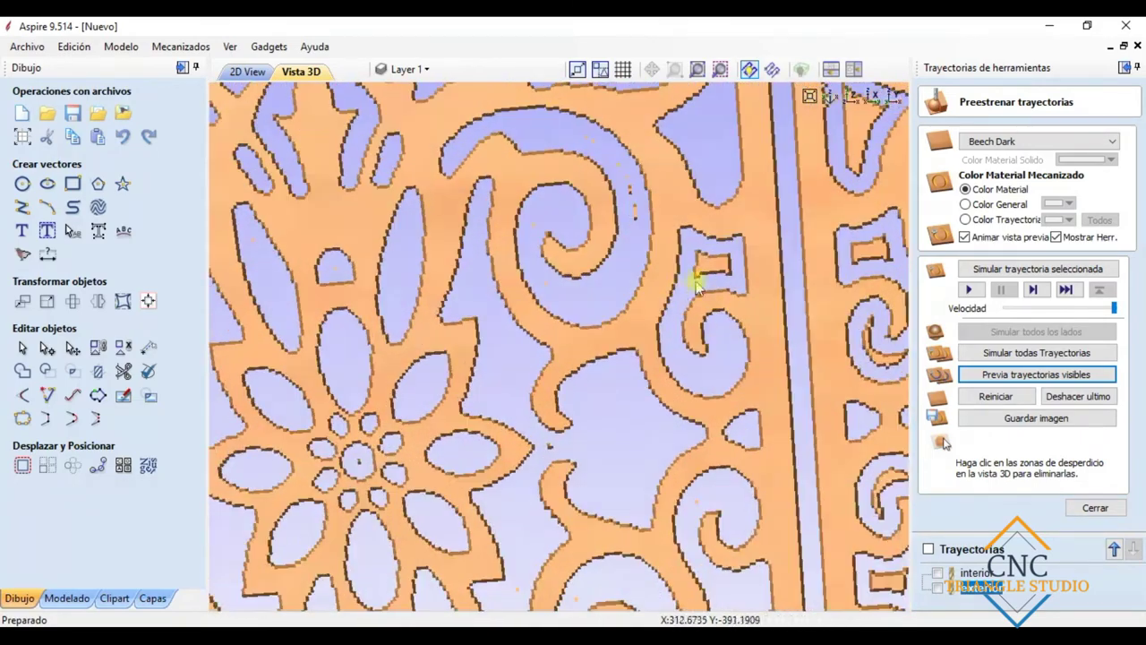
pyautogui.scroll(-3, 600, 443)
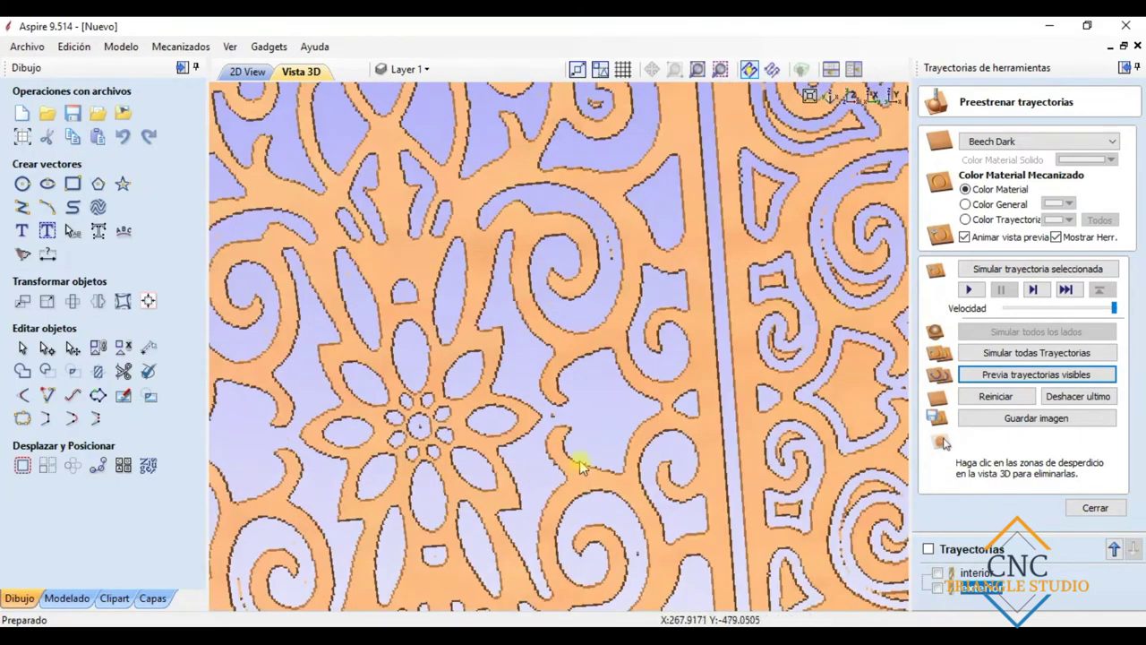
pyautogui.scroll(-3, 580, 465)
pyautogui.moveTo(544, 473); pyautogui.dragTo(491, 430)
pyautogui.scroll(2, 627, 376)
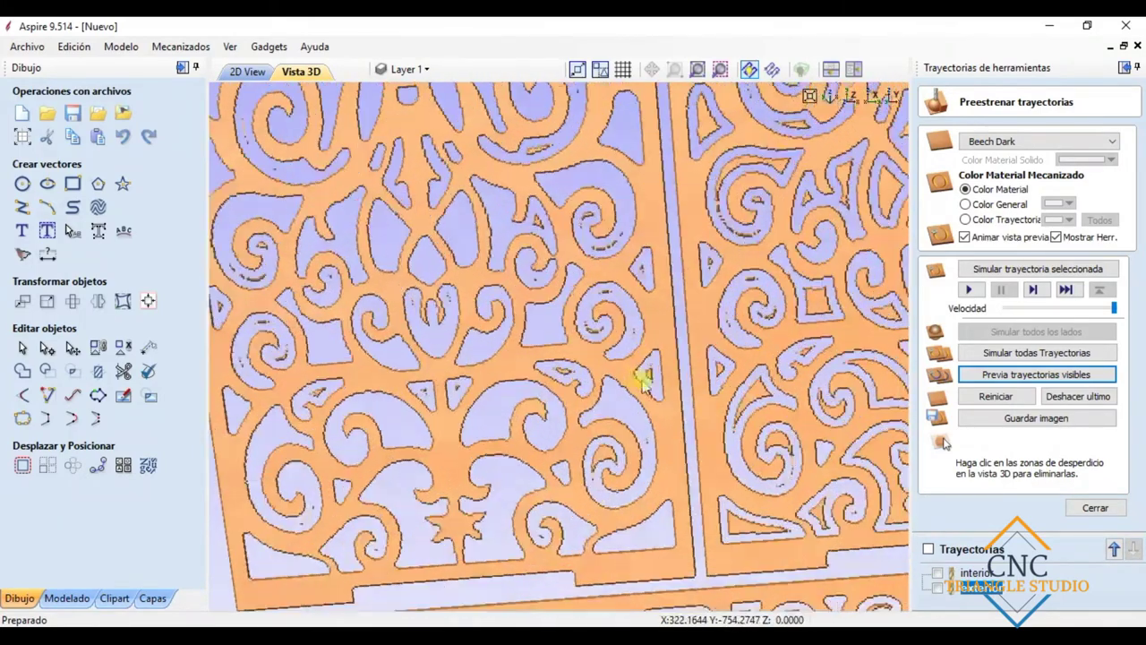
pyautogui.scroll(2, 643, 380)
pyautogui.scroll(2, 679, 394)
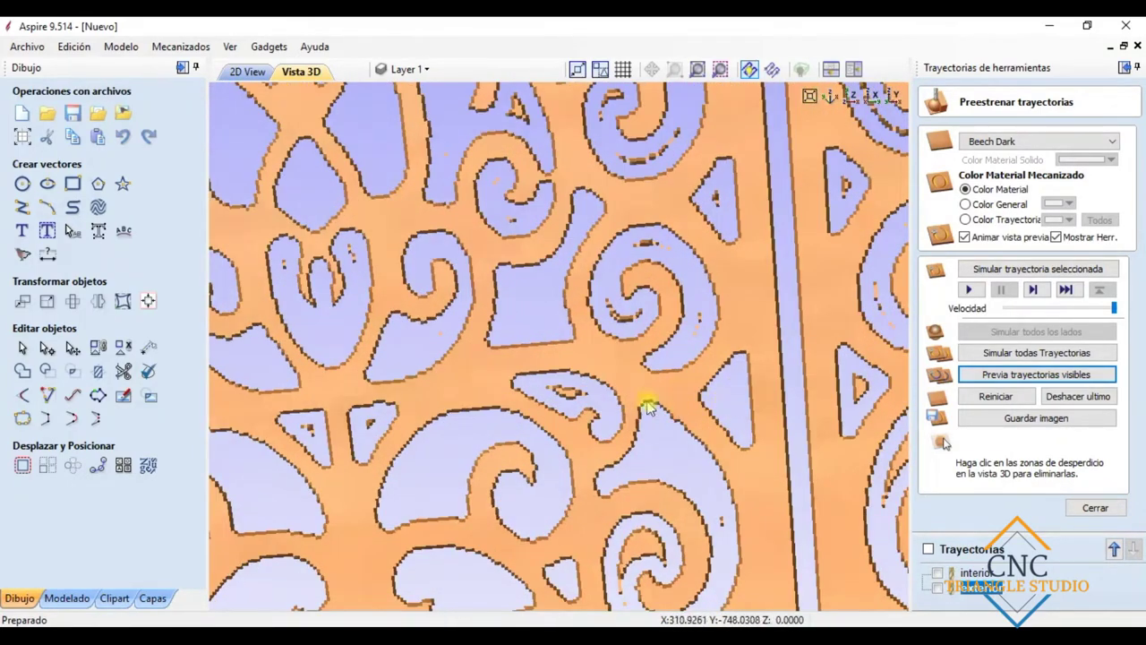
pyautogui.click(569, 395)
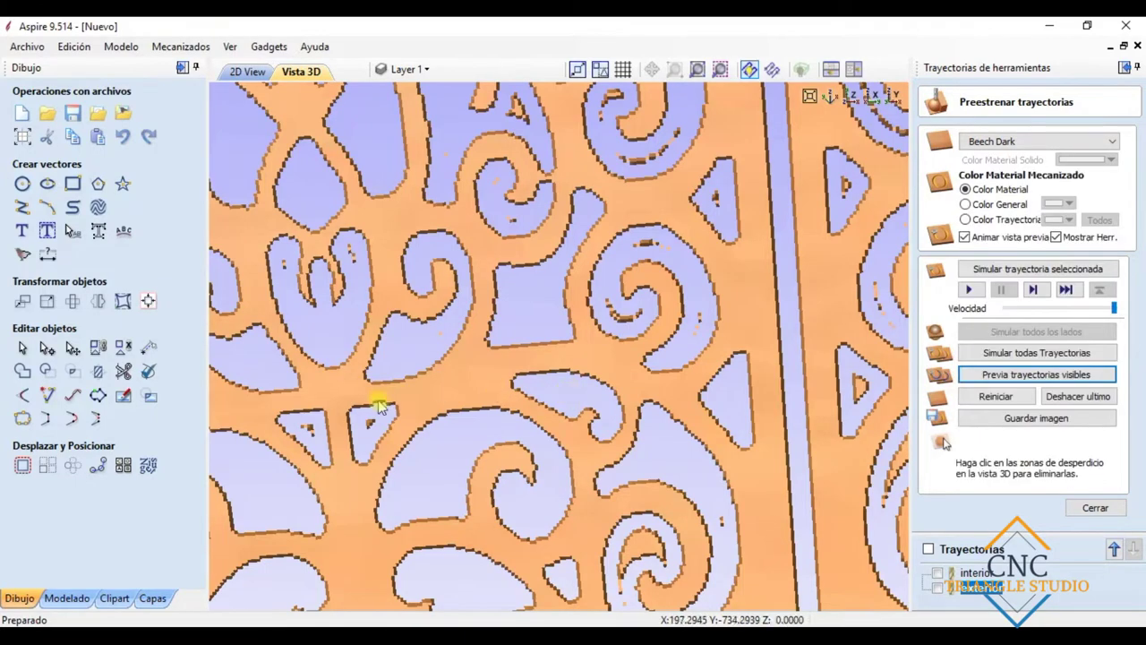
# Step: Remove the remaining simulated slivers from the right curled leaf opening and the large scroll above it
pyautogui.scroll(-3, 422, 307)
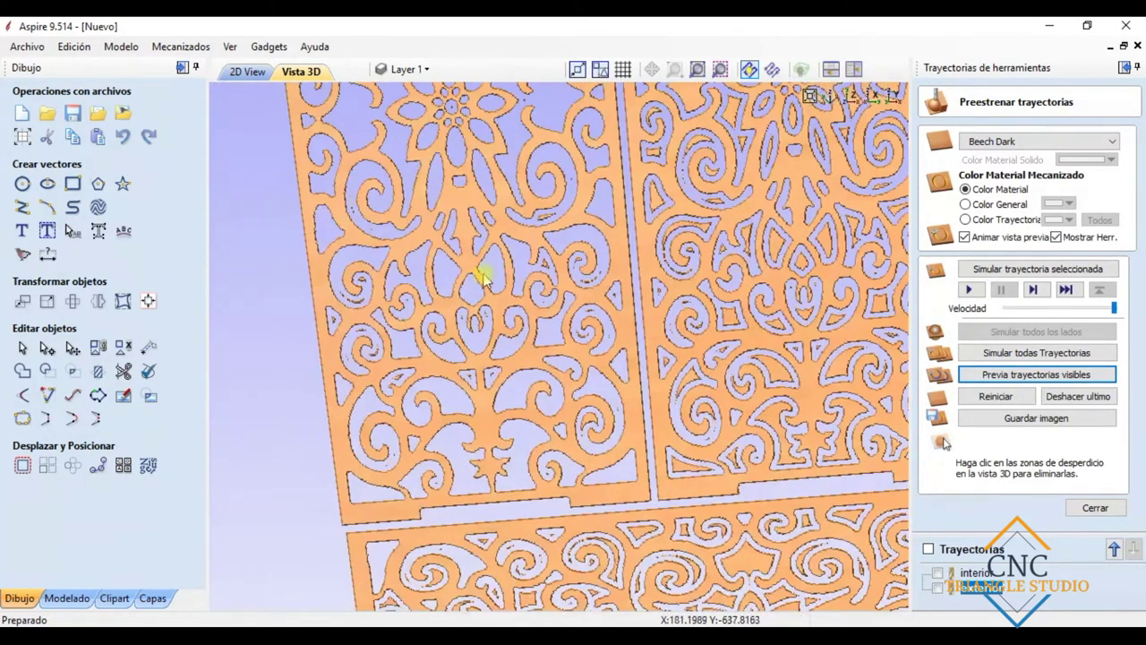
pyautogui.scroll(2, 550, 234)
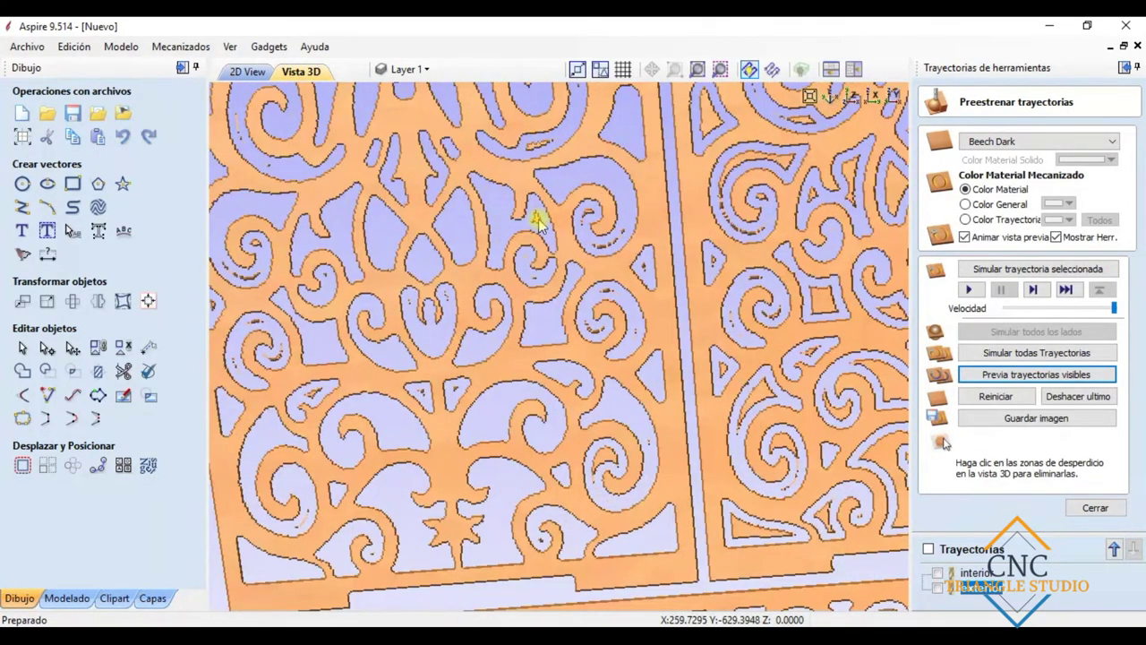
pyautogui.click(538, 222)
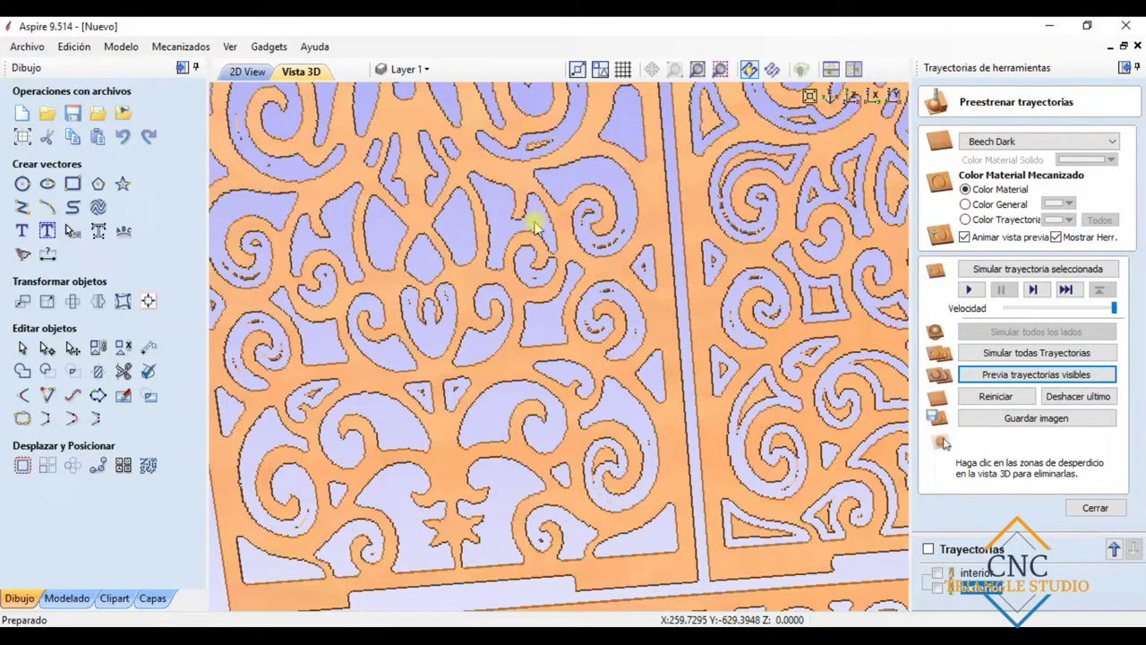
pyautogui.click(534, 148)
# Step: Examine the cleaned first panel alongside the uncleaned panels in overview, tilted and top views
pyautogui.scroll(-5, 621, 250)
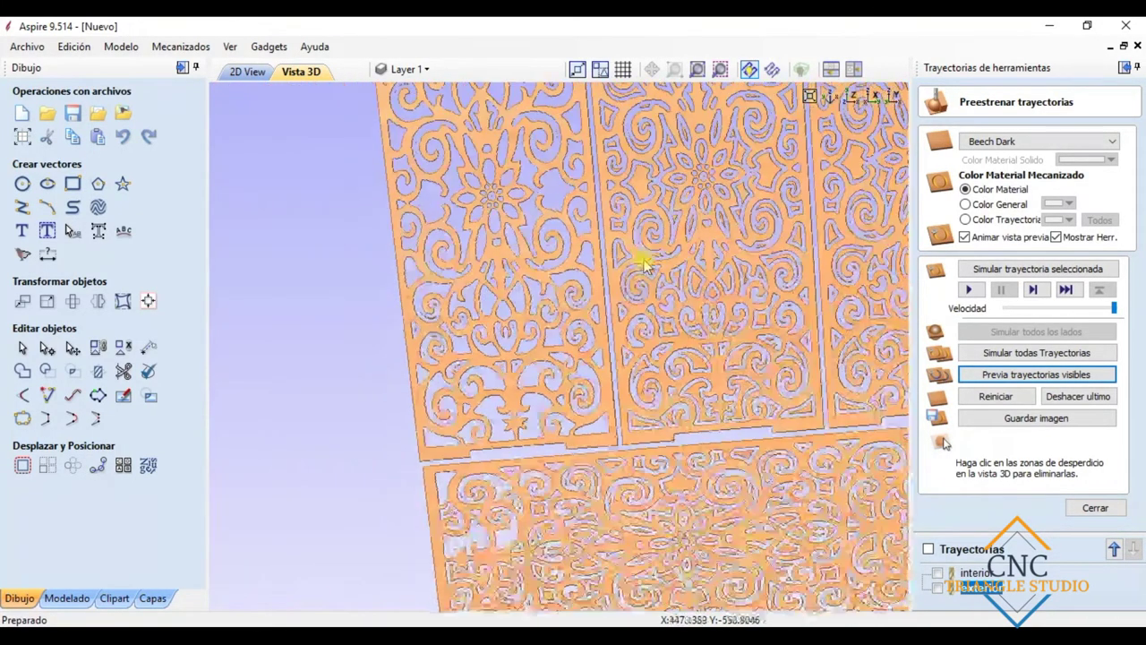
pyautogui.click(810, 95)
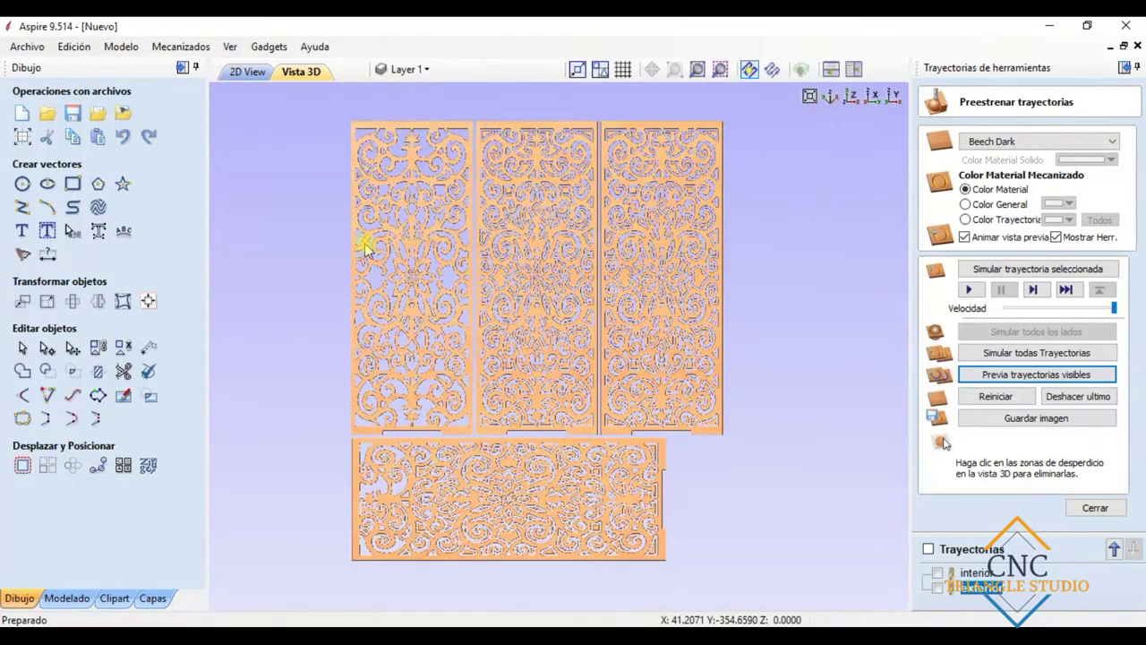
pyautogui.scroll(3, 394, 264)
pyautogui.scroll(3, 596, 364)
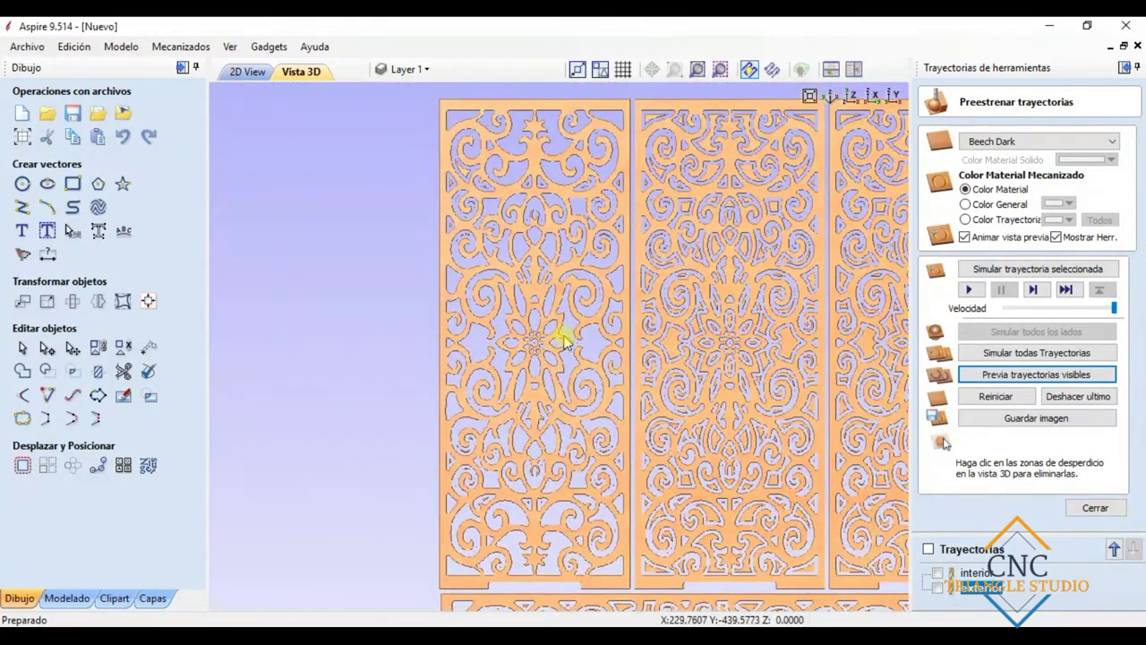
pyautogui.scroll(2, 564, 343)
pyautogui.scroll(-2, 564, 343)
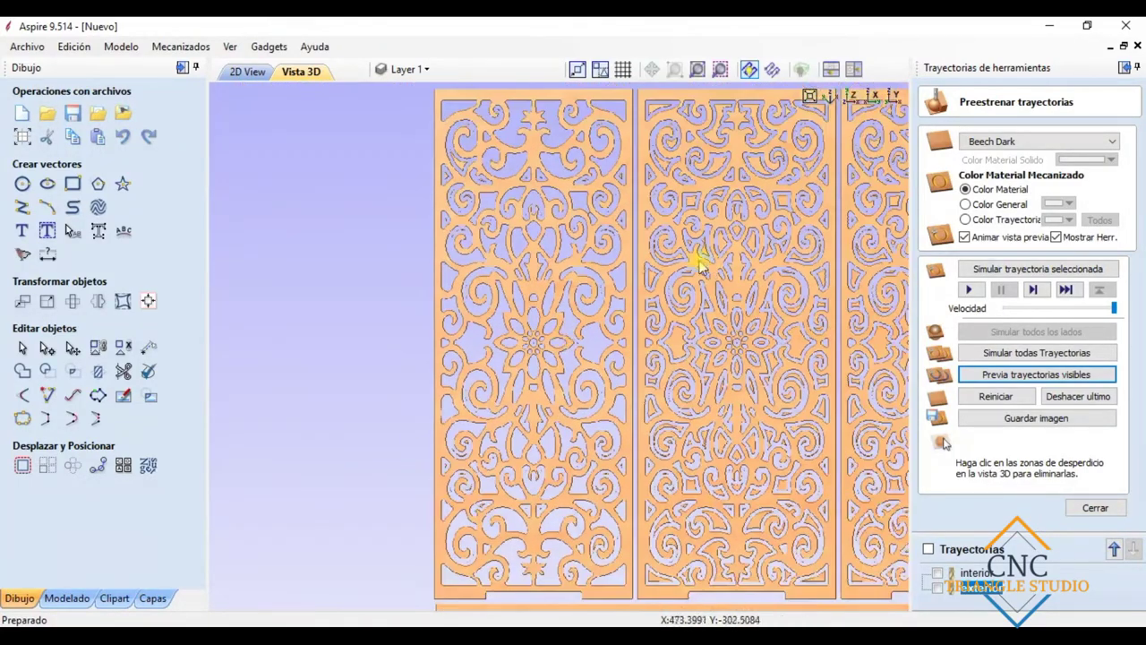
pyautogui.scroll(1, 576, 487)
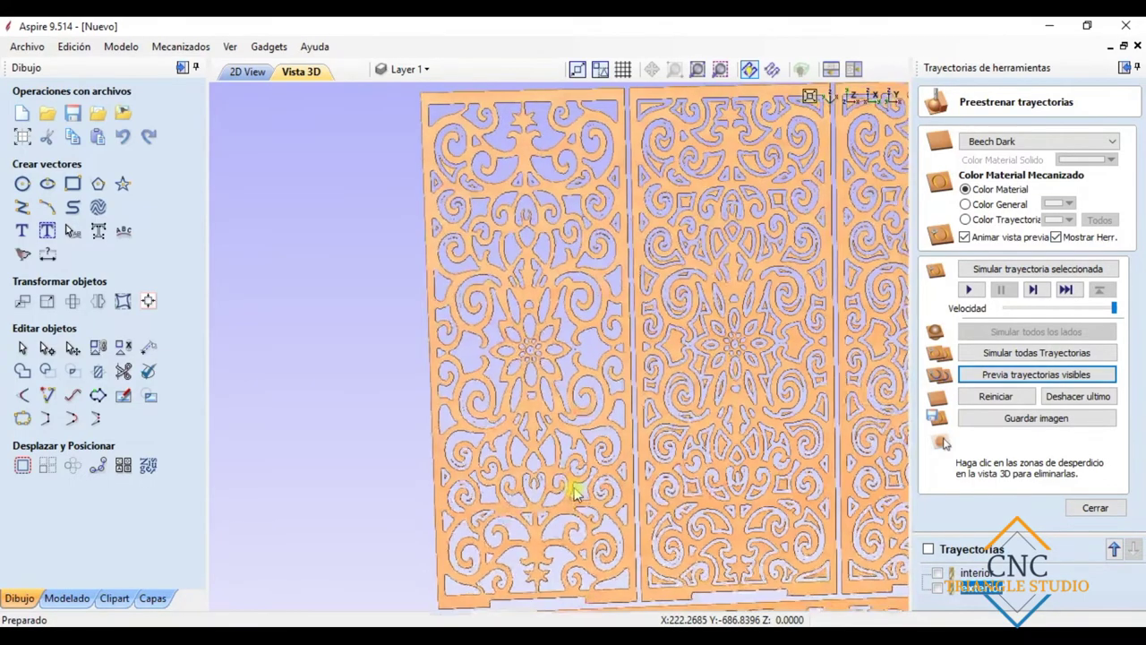
pyautogui.scroll(1, 744, 444)
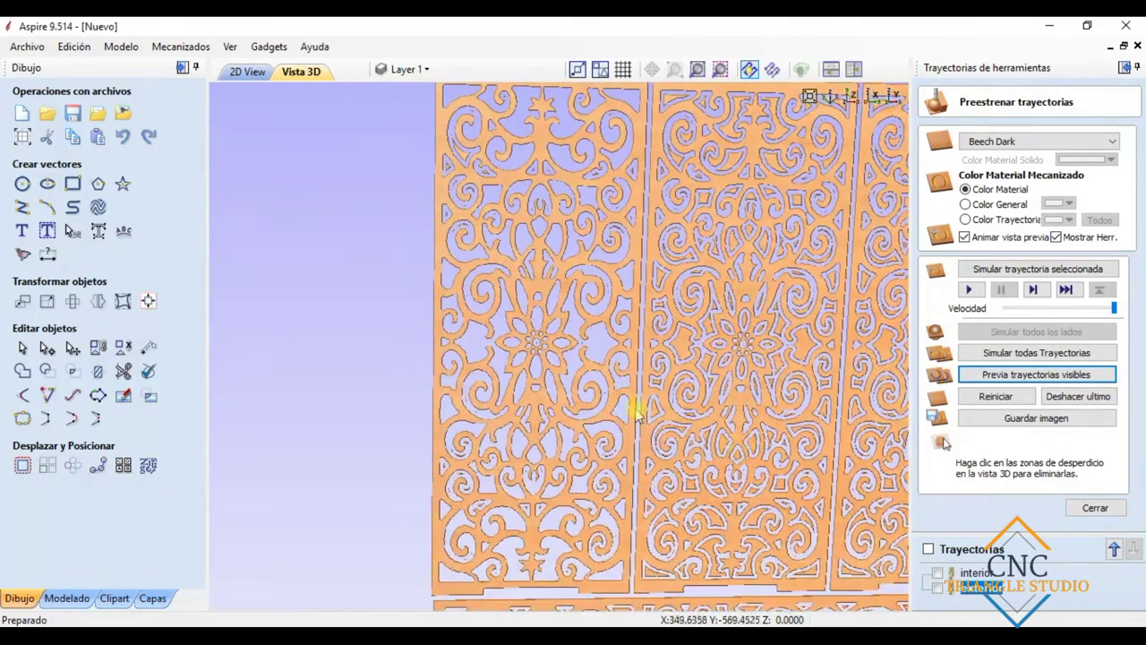
pyautogui.click(850, 97)
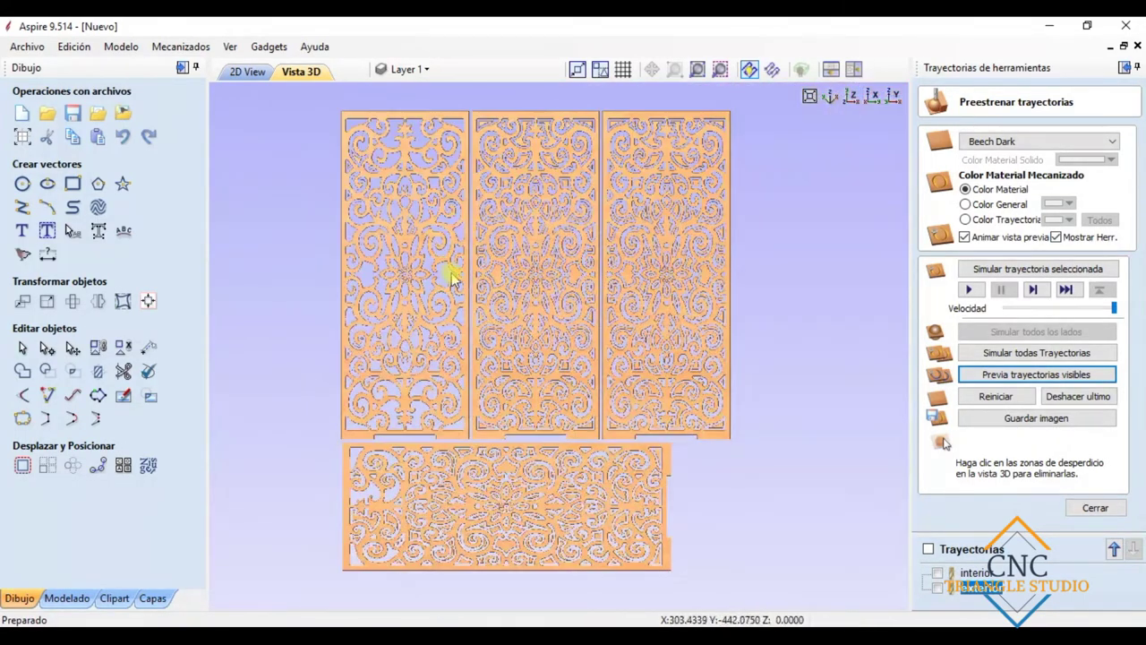
pyautogui.scroll(1, 453, 274)
pyautogui.scroll(2, 499, 322)
pyautogui.scroll(1, 579, 403)
pyautogui.moveTo(511, 436); pyautogui.dragTo(548, 388, button='middle')
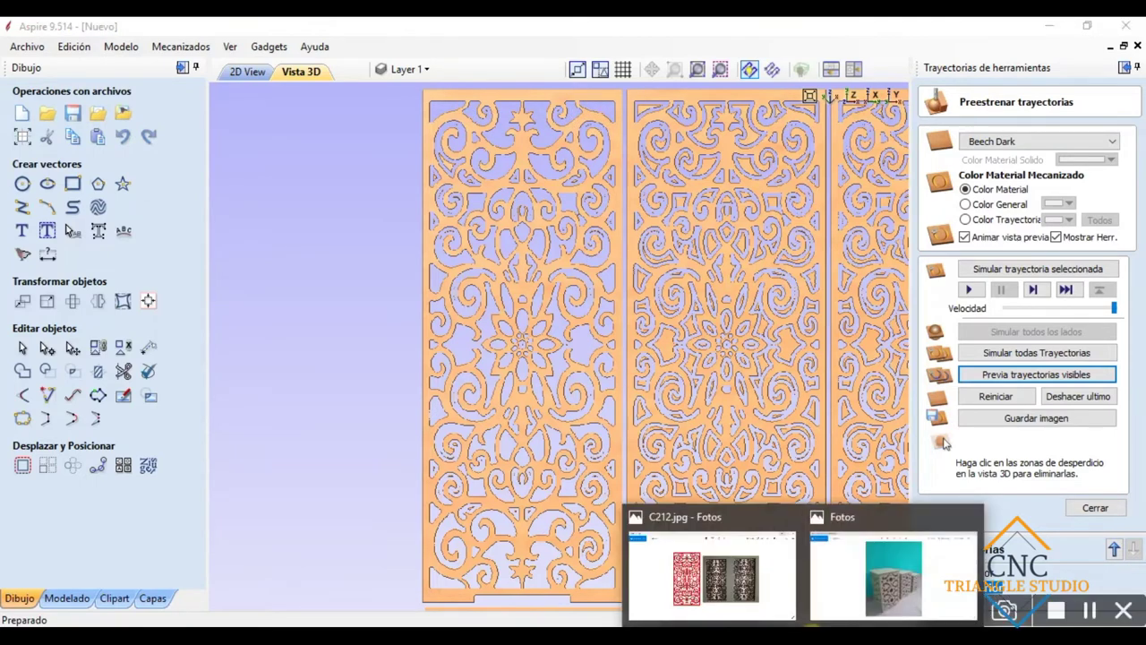
# Step: Switch to Photos to examine the C212.jpg lattice design and finished panels up close, and return to the Aspire toolpath preview
pyautogui.click(745, 603)
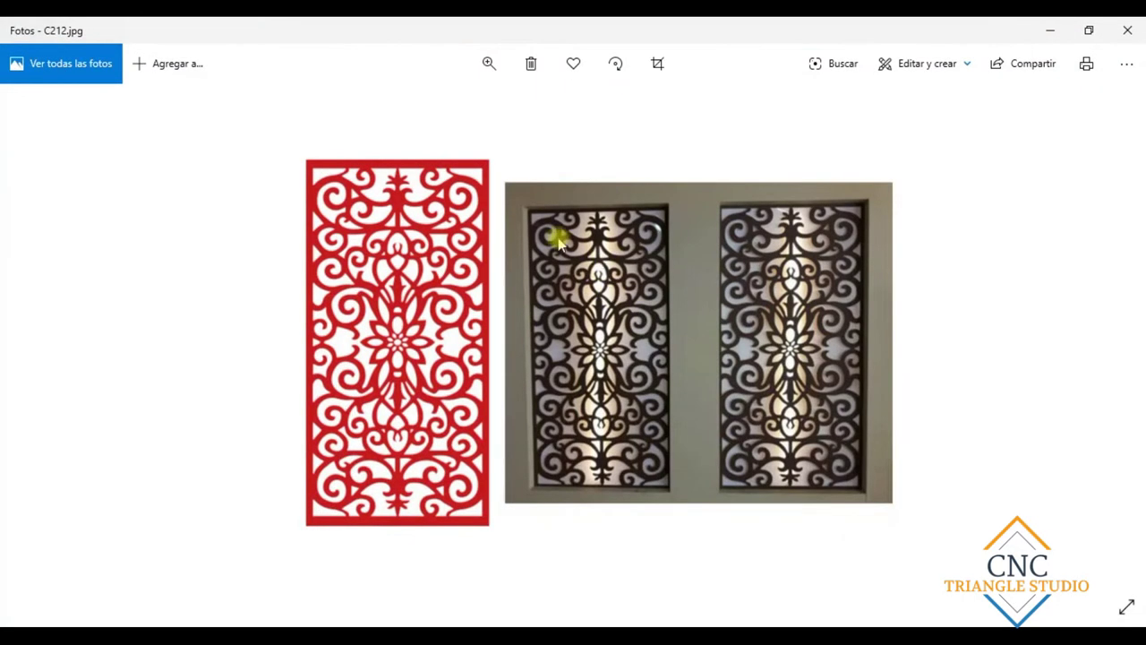
pyautogui.keyDown('ctrl'); pyautogui.scroll(2, 573, 219); pyautogui.keyUp('ctrl')
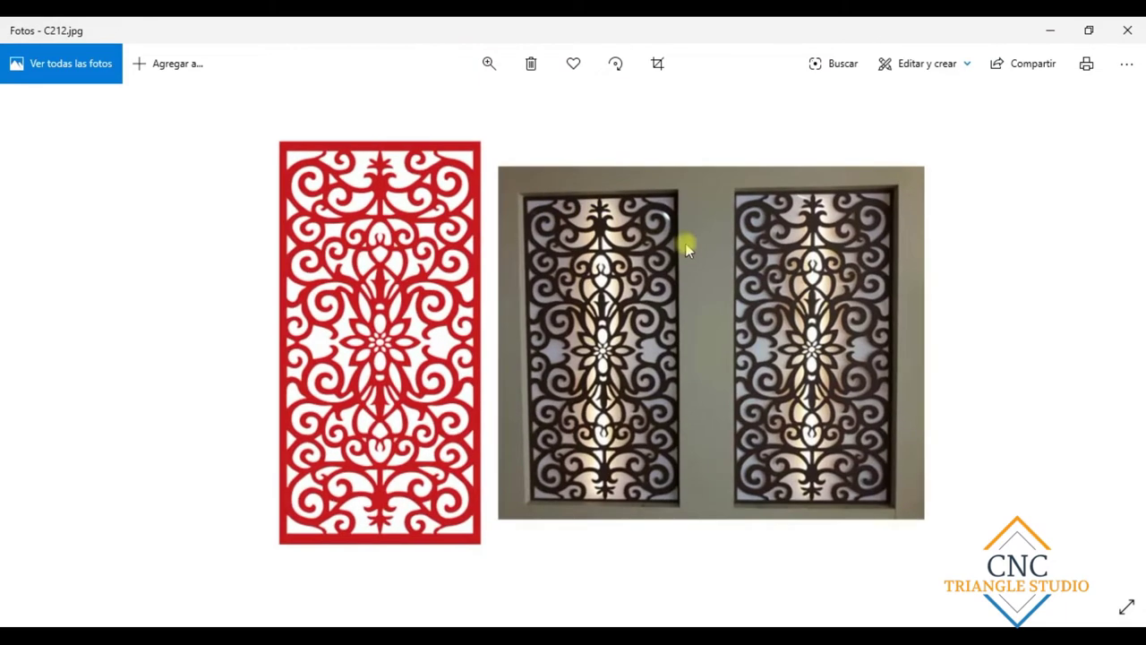
pyautogui.keyDown('ctrl'); pyautogui.scroll(3, 591, 223); pyautogui.keyUp('ctrl')
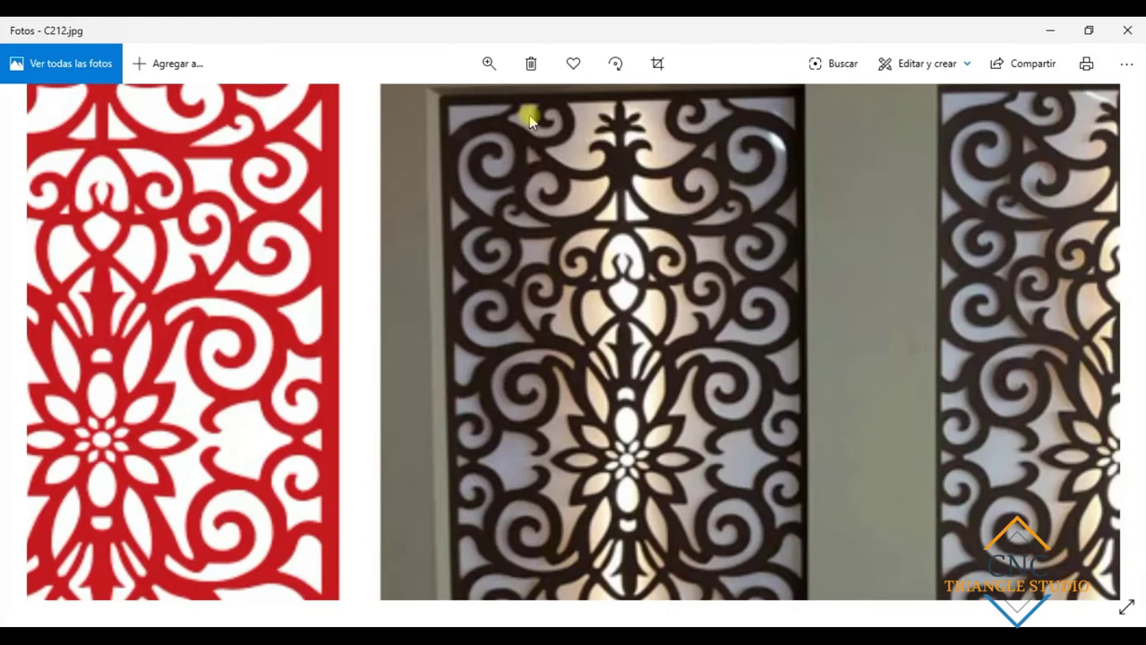
pyautogui.moveTo(525, 115); pyautogui.dragTo(535, 231)
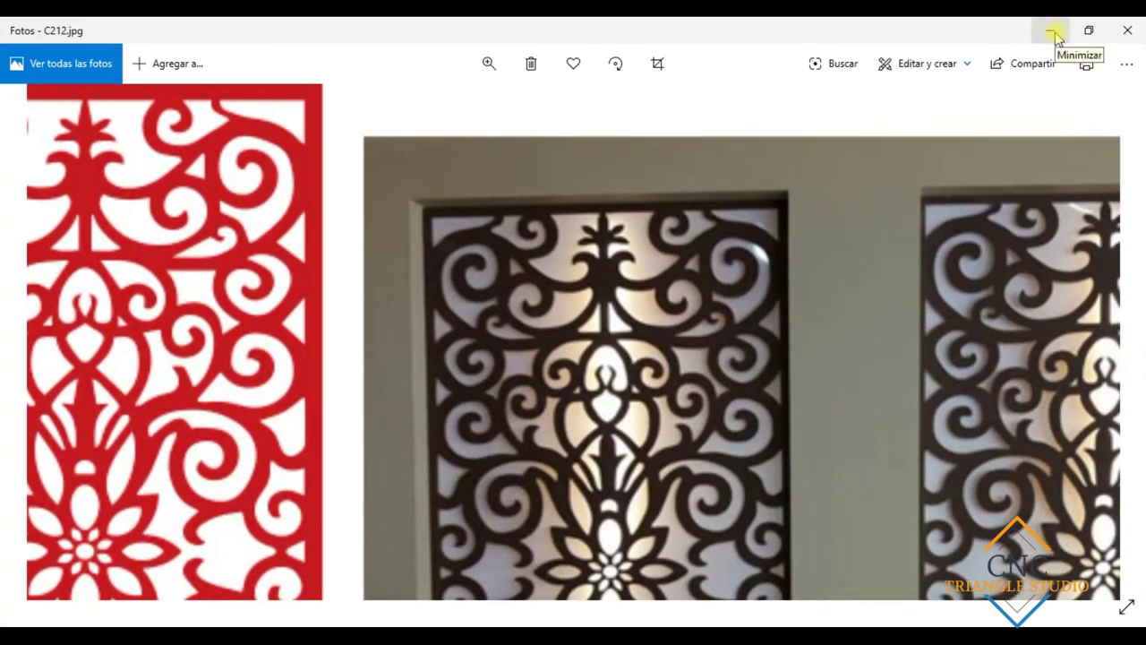
pyautogui.click(1054, 34)
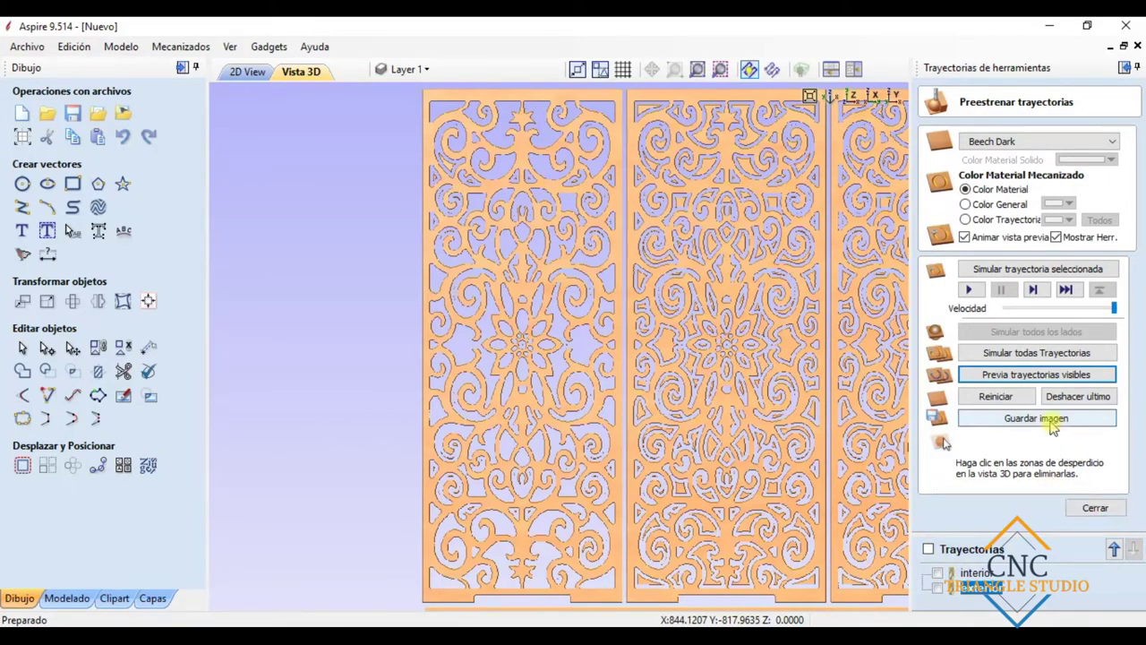
# Step: Save the preview as the Windows bitmap "Diseño C212 vista previa" and open the saved image from File Explorer to check it
pyautogui.click(1054, 427)
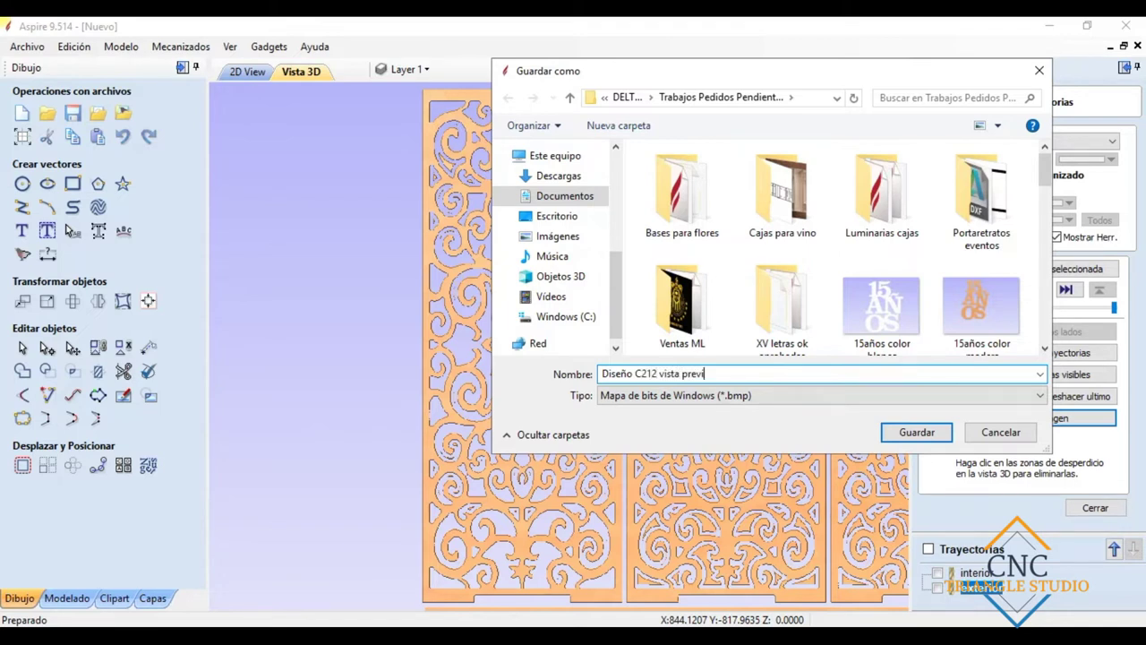
pyautogui.press('Return')
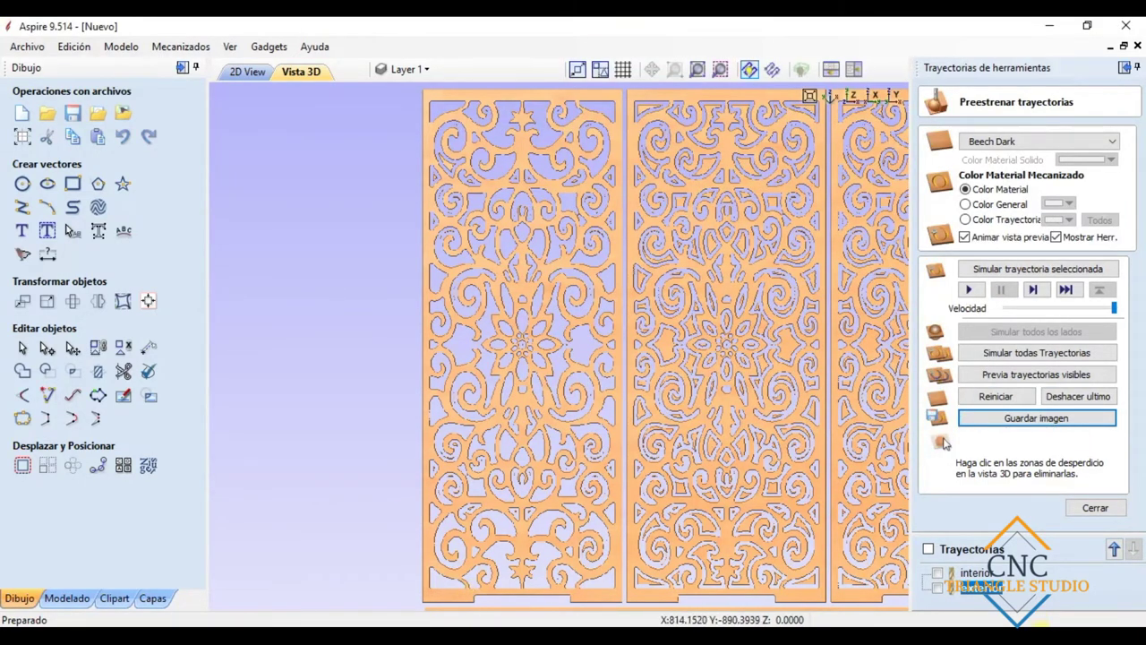
pyautogui.hotkey('alt', 'Tab')
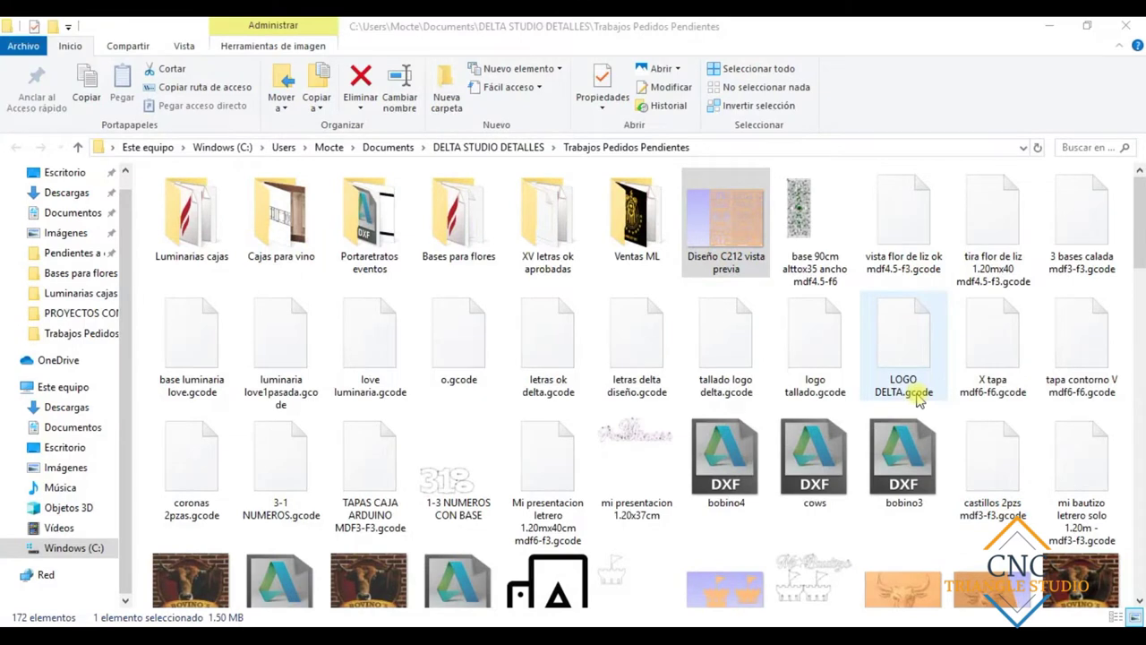
pyautogui.click(663, 286)
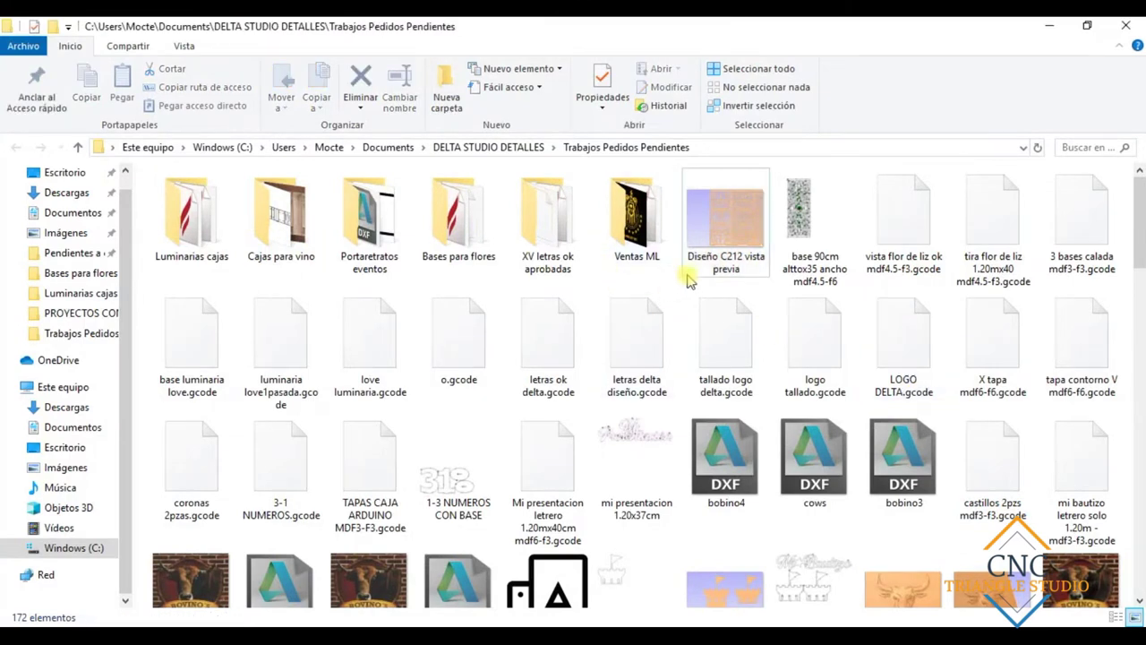
pyautogui.click(694, 267)
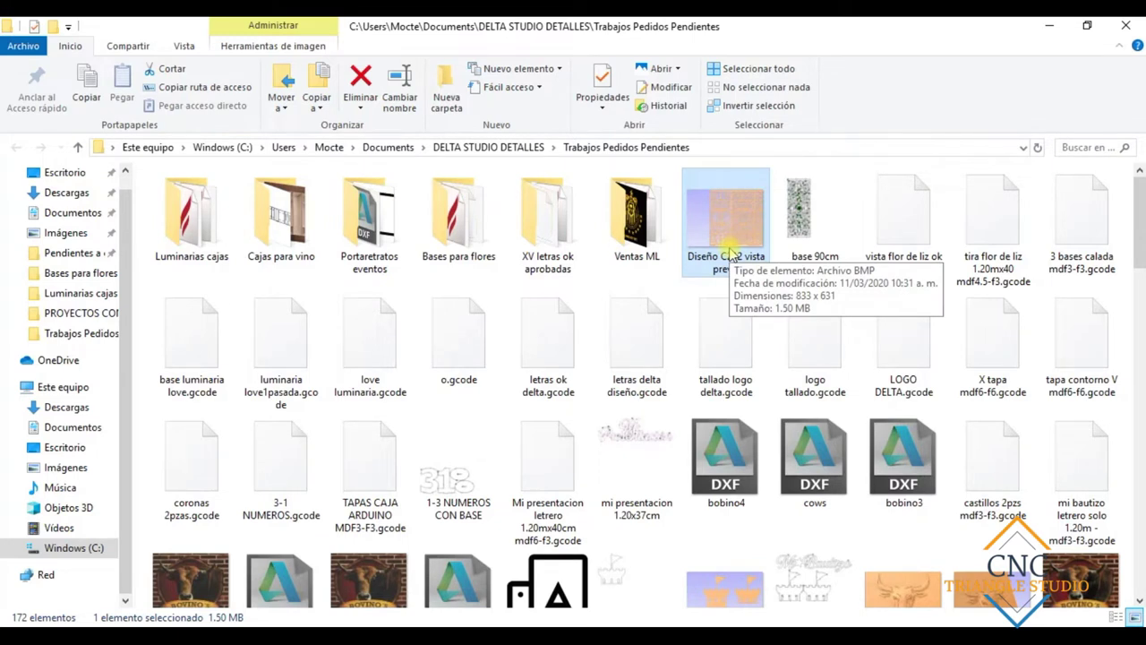
pyautogui.doubleClick(730, 254)
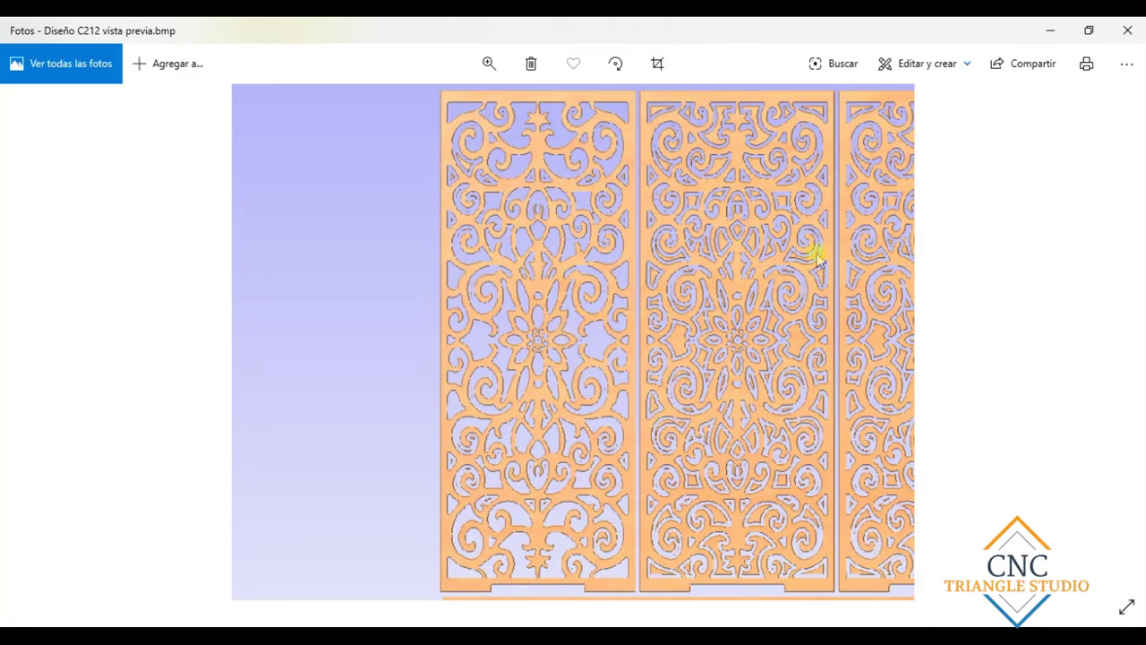
pyautogui.click(1053, 32)
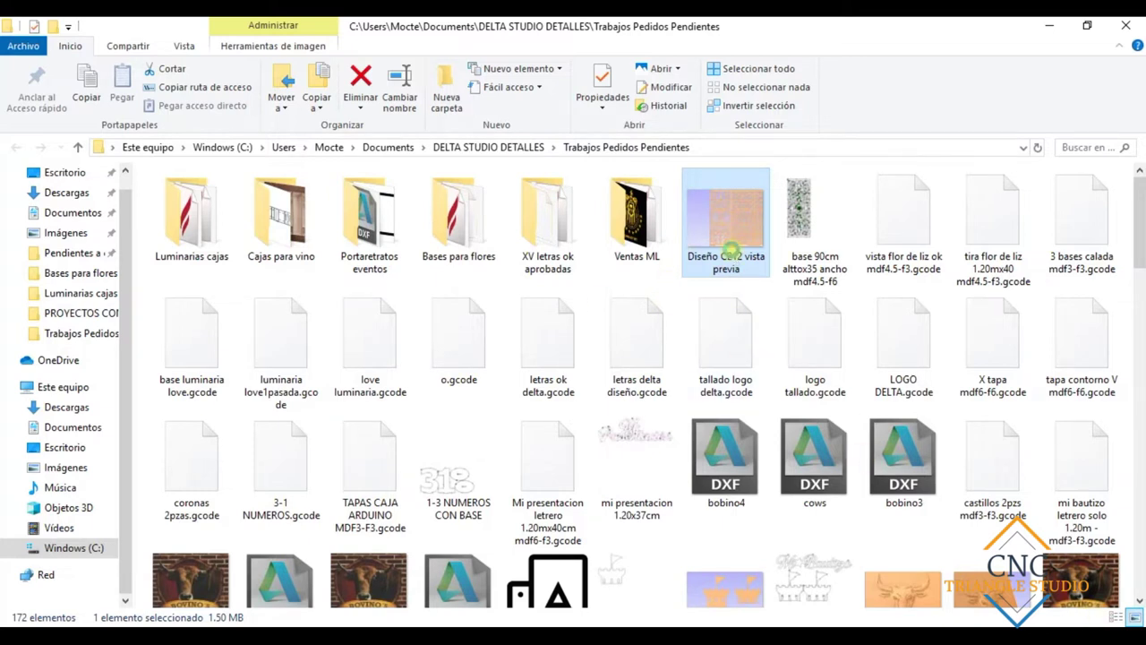
# Step: Send the saved Diseño C212 vista previa image to a Bluetooth device
pyautogui.rightClick(730, 254)
pyautogui.moveTo(763, 491)
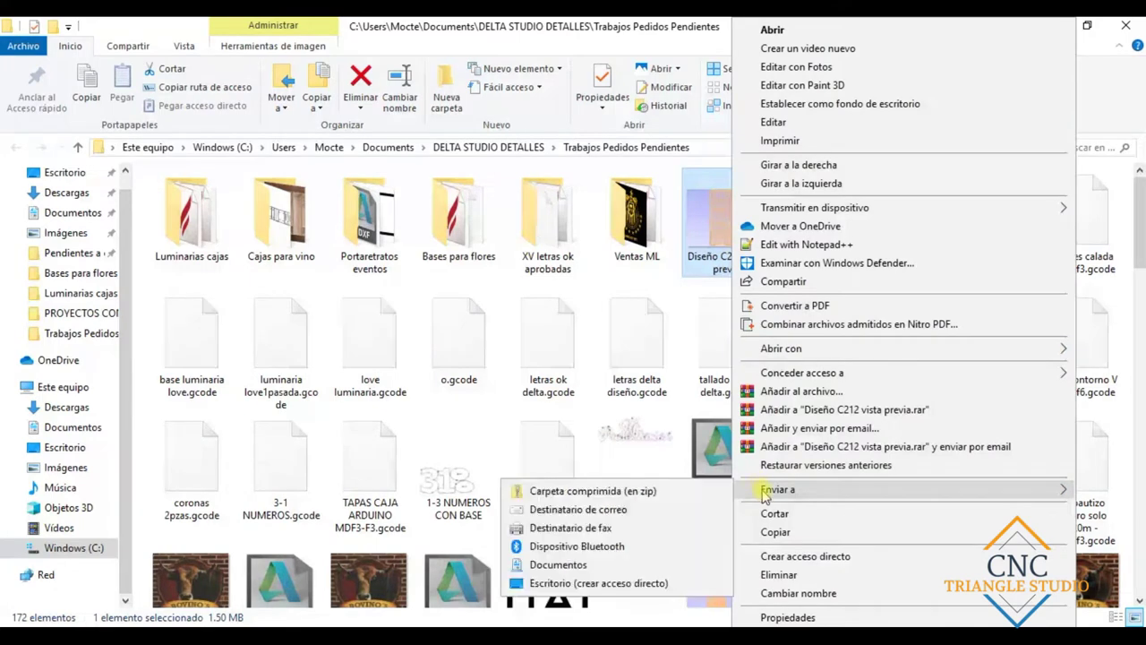
pyautogui.click(584, 546)
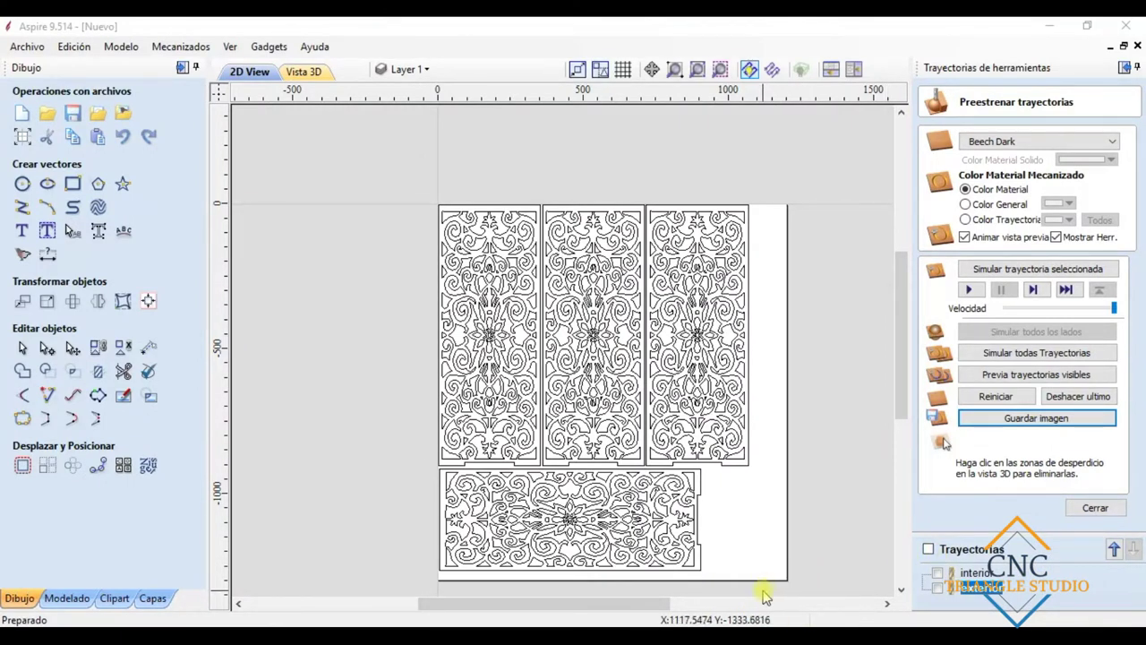
# Step: Return to Aspire, close the toolpath preview, show all toolpaths and check their estimated machining times
pyautogui.click(1094, 510)
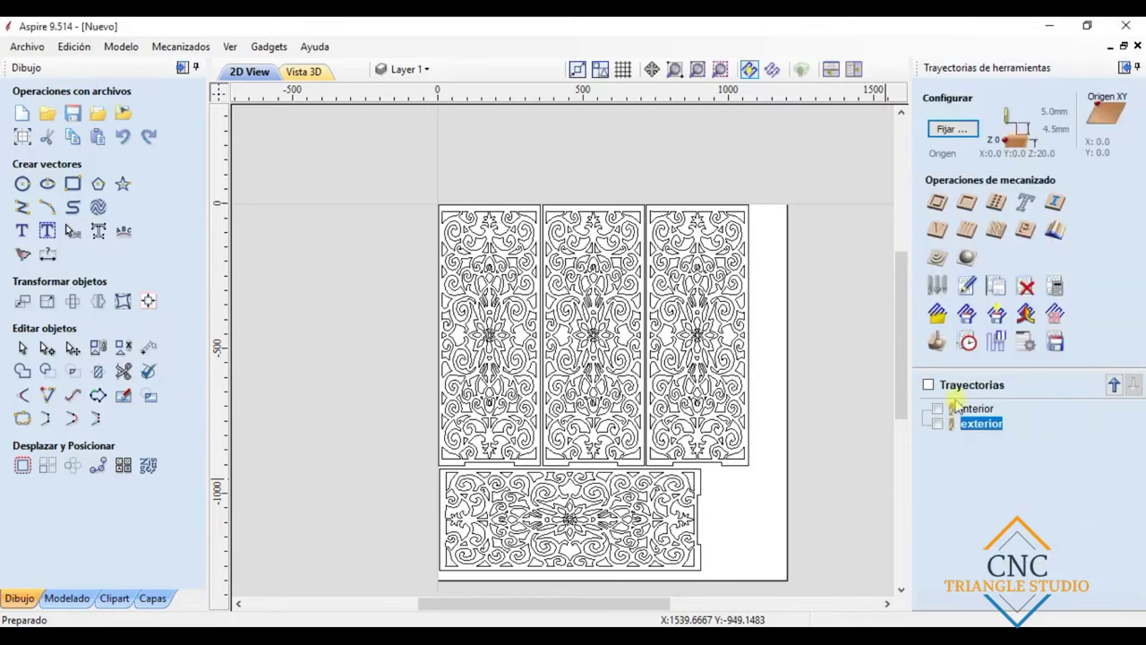
pyautogui.click(929, 385)
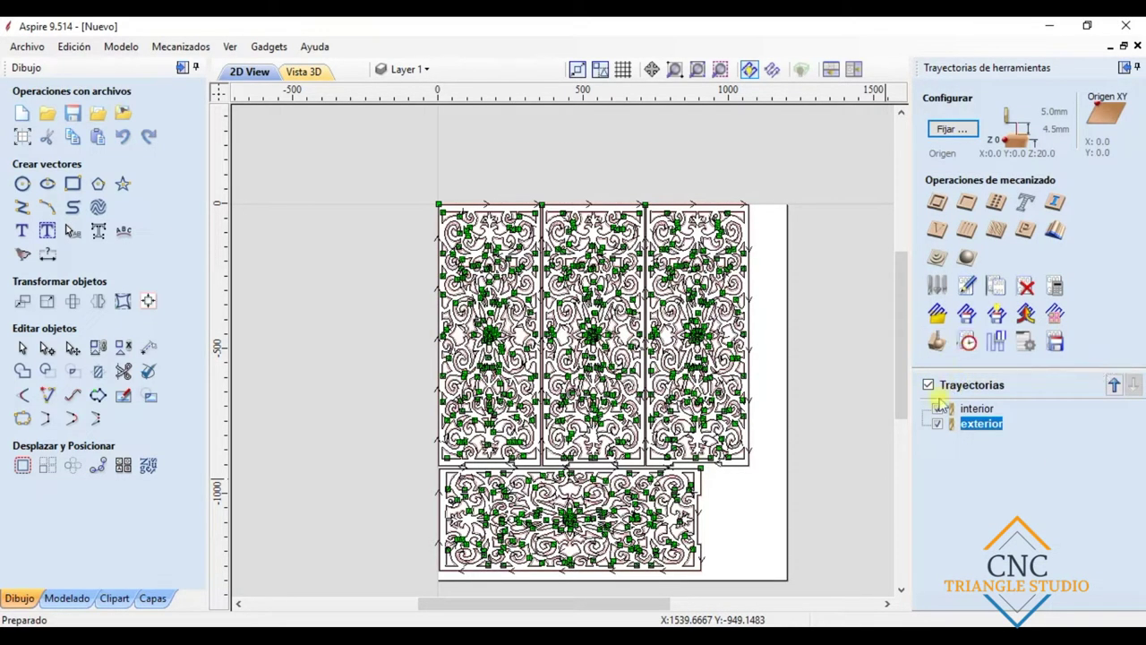
pyautogui.click(967, 345)
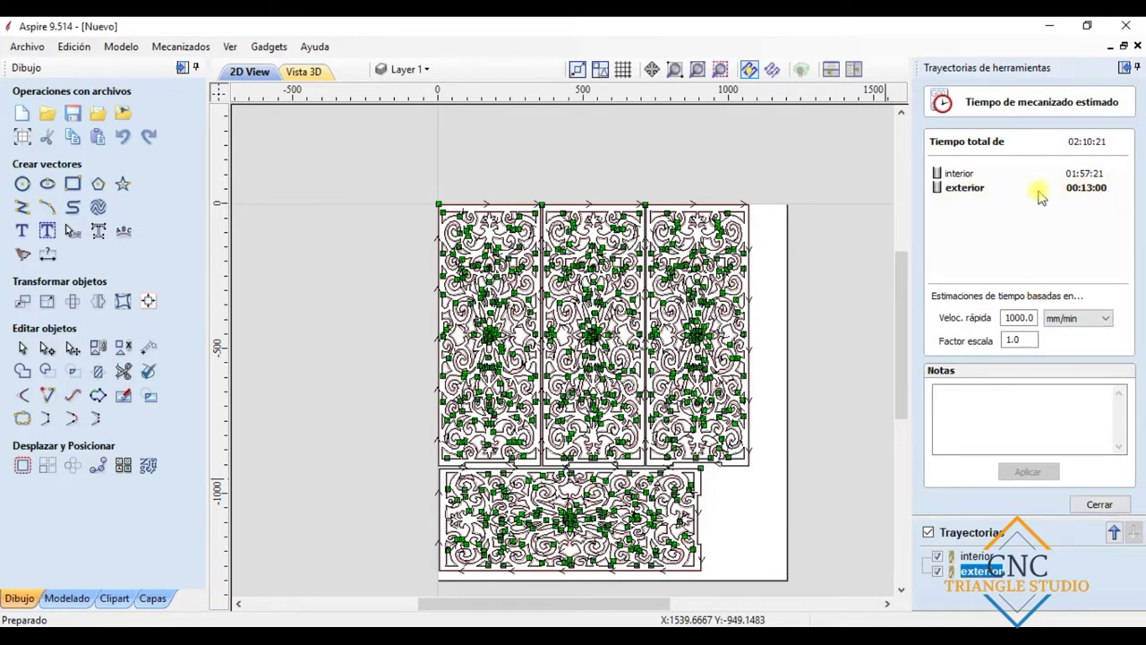
pyautogui.click(1099, 504)
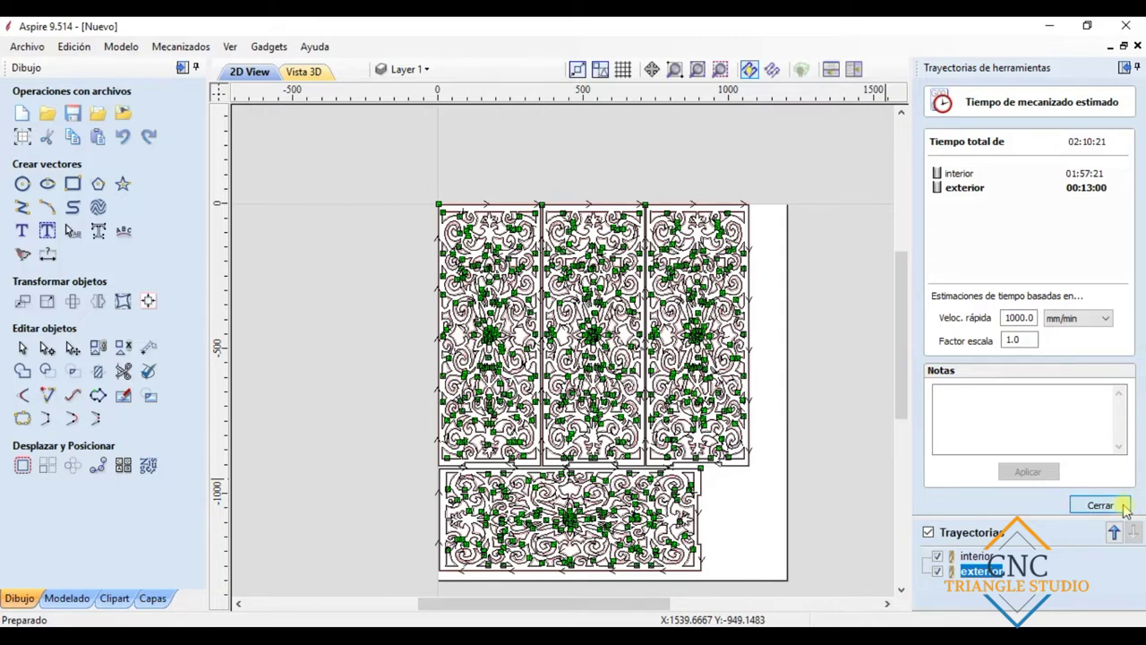
# Step: Set the feed rate of the interior toolpath's 6 mm end mill to 2000 mm/min and recalculate, accepting the cut through the material
pyautogui.click(975, 409)
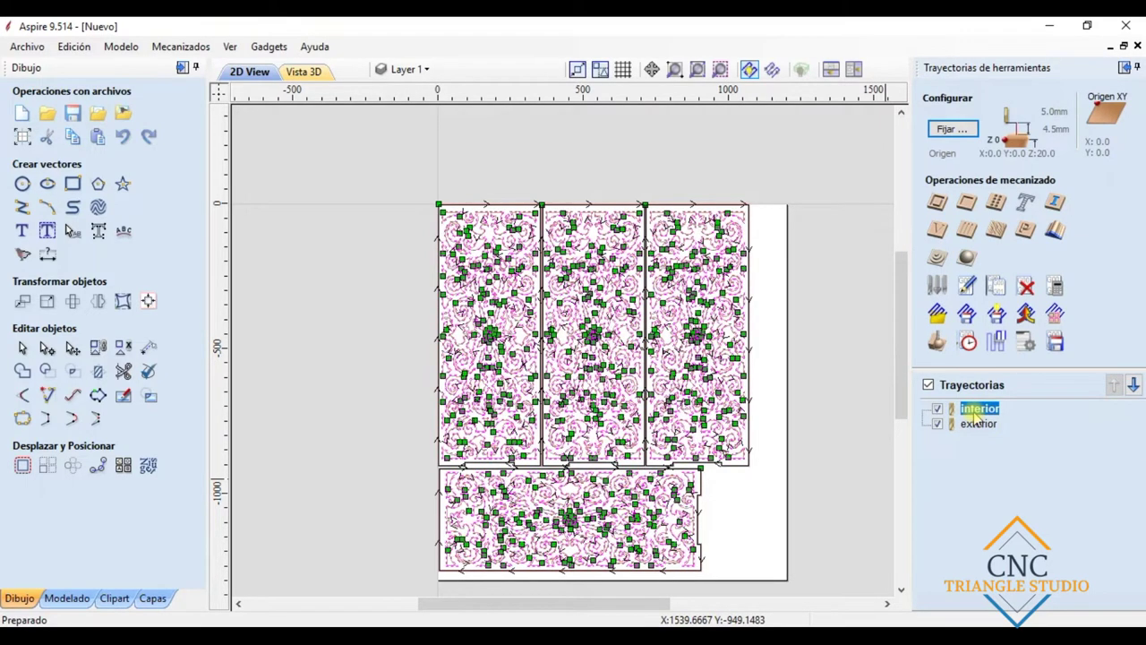
pyautogui.doubleClick(974, 414)
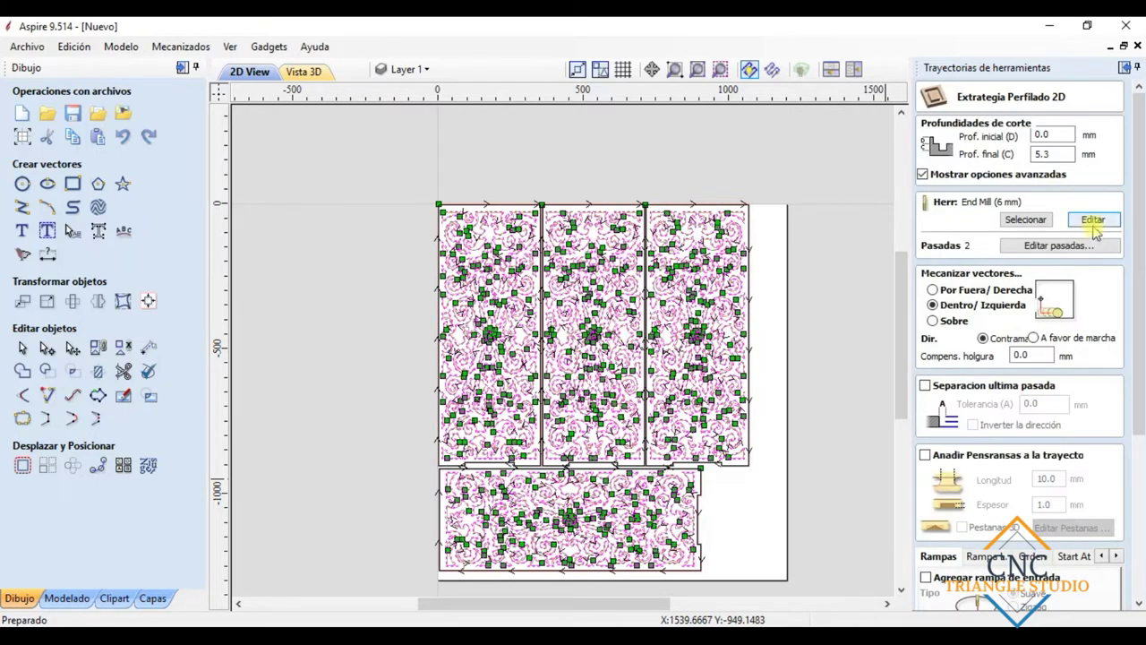
pyautogui.click(1093, 219)
pyautogui.click(559, 454)
pyautogui.moveTo(559, 454); pyautogui.dragTo(501, 463)
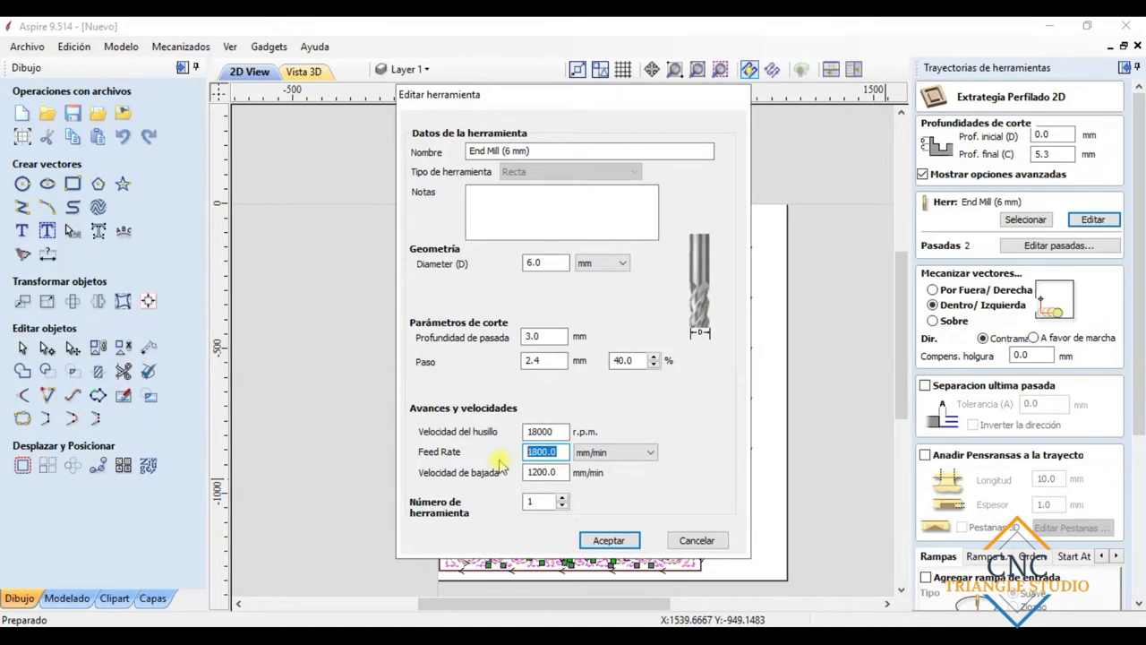
pyautogui.write('2')
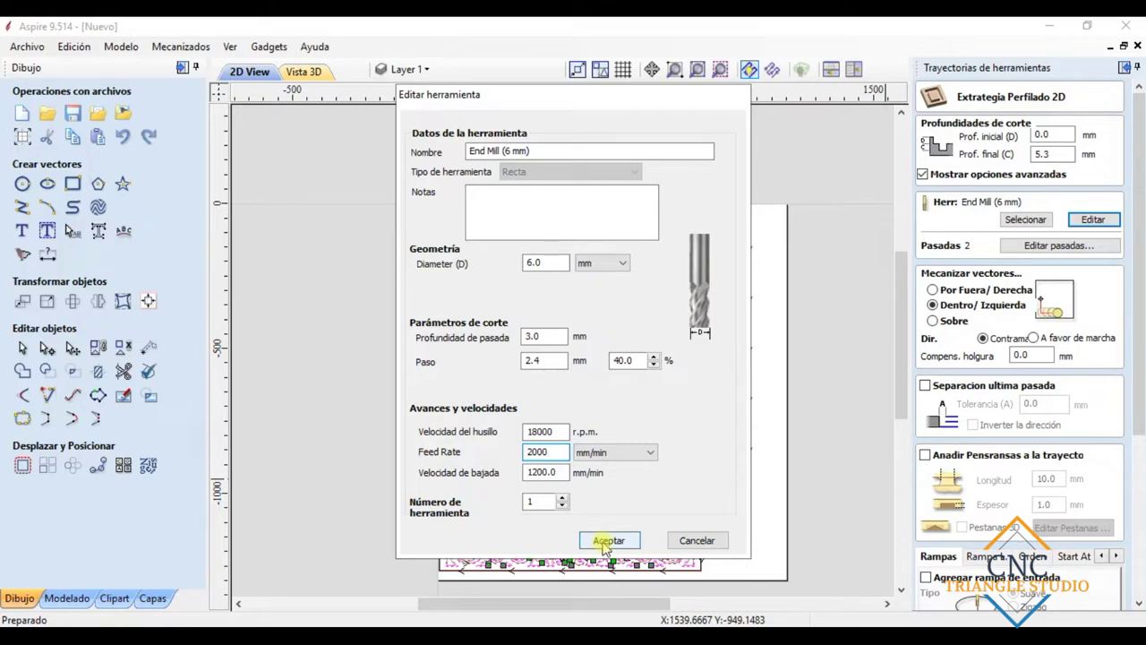
pyautogui.click(608, 541)
pyautogui.moveTo(1139, 260); pyautogui.dragTo(1139, 419)
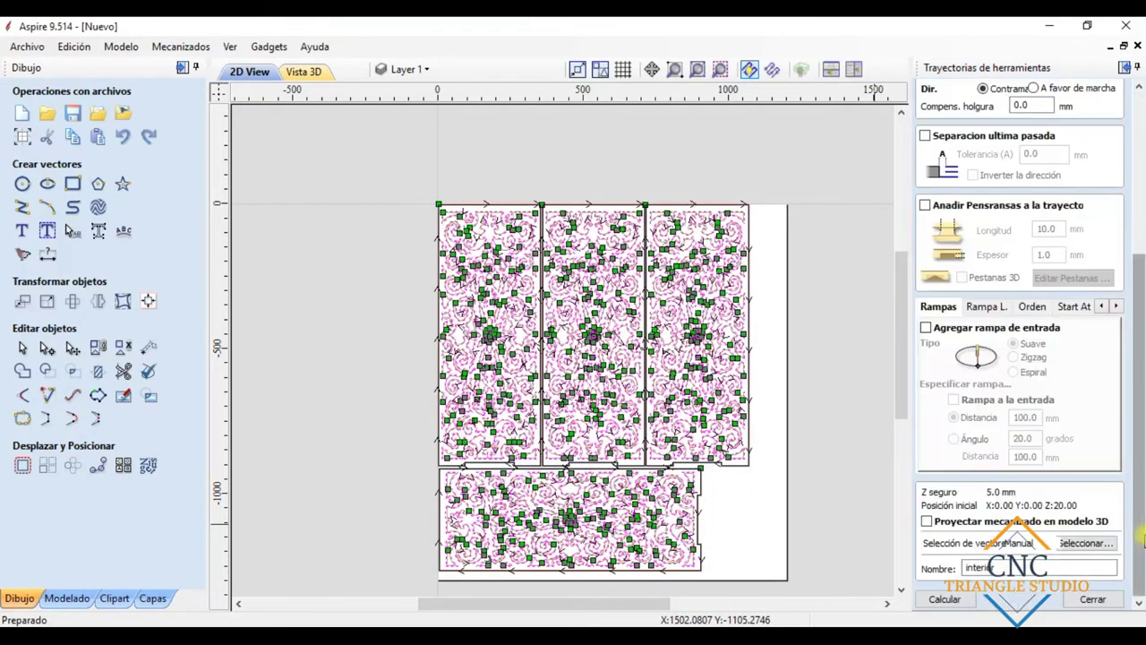
pyautogui.click(967, 599)
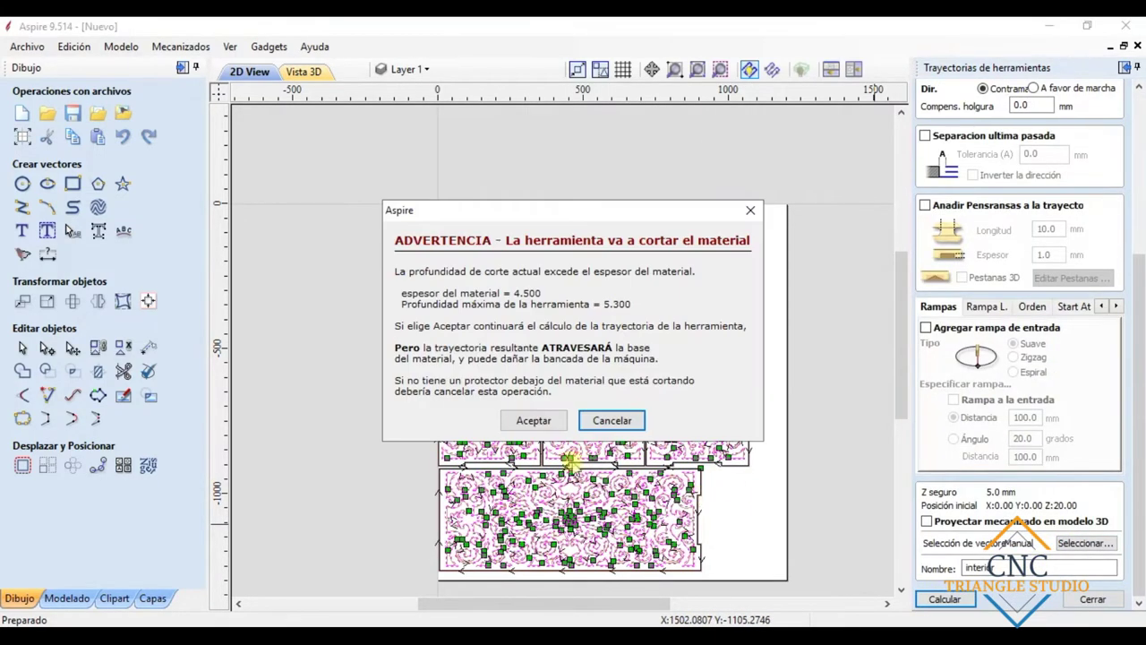
pyautogui.click(533, 421)
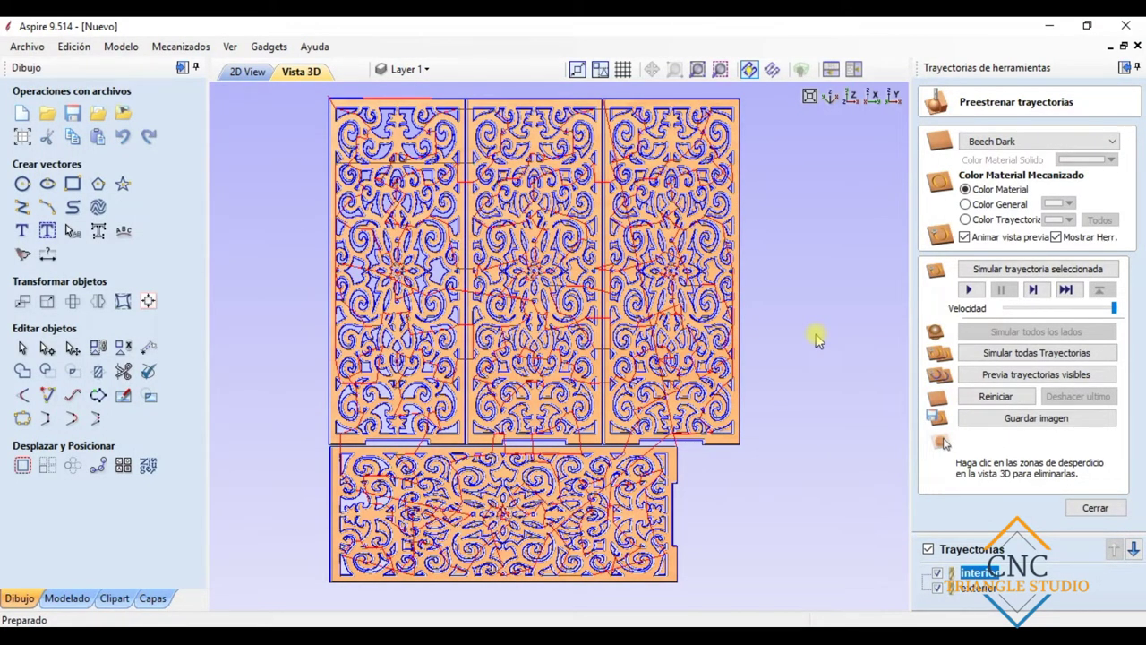
# Step: Reset the simulated material and check the estimated machining times and the interior toolpath's parameters
pyautogui.click(1022, 402)
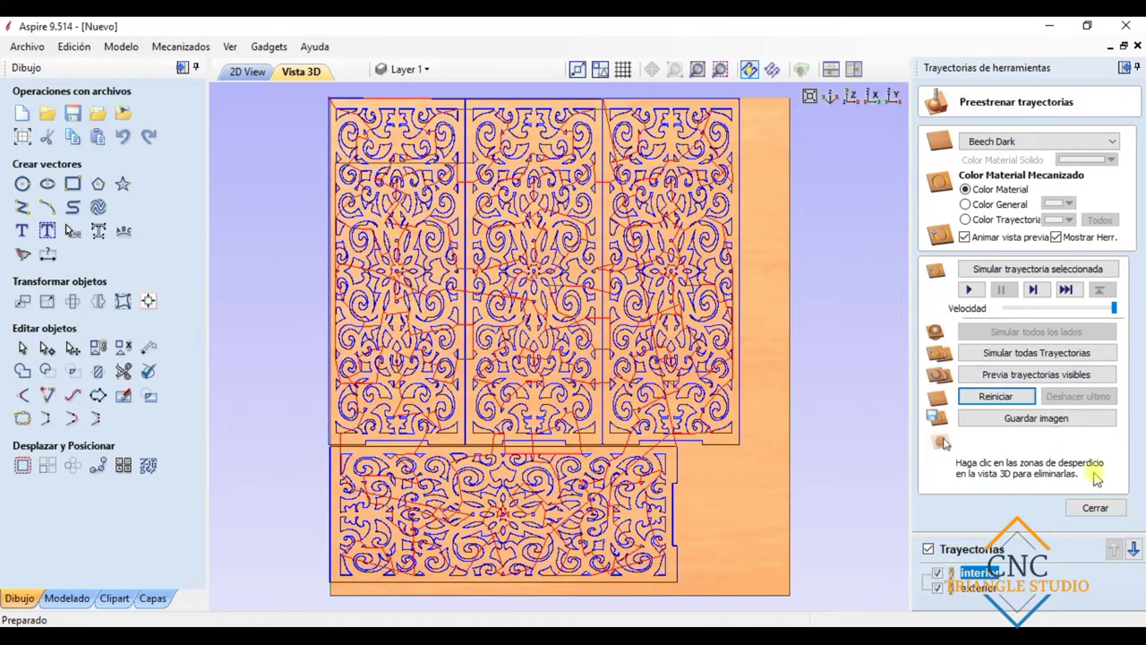
pyautogui.click(1093, 508)
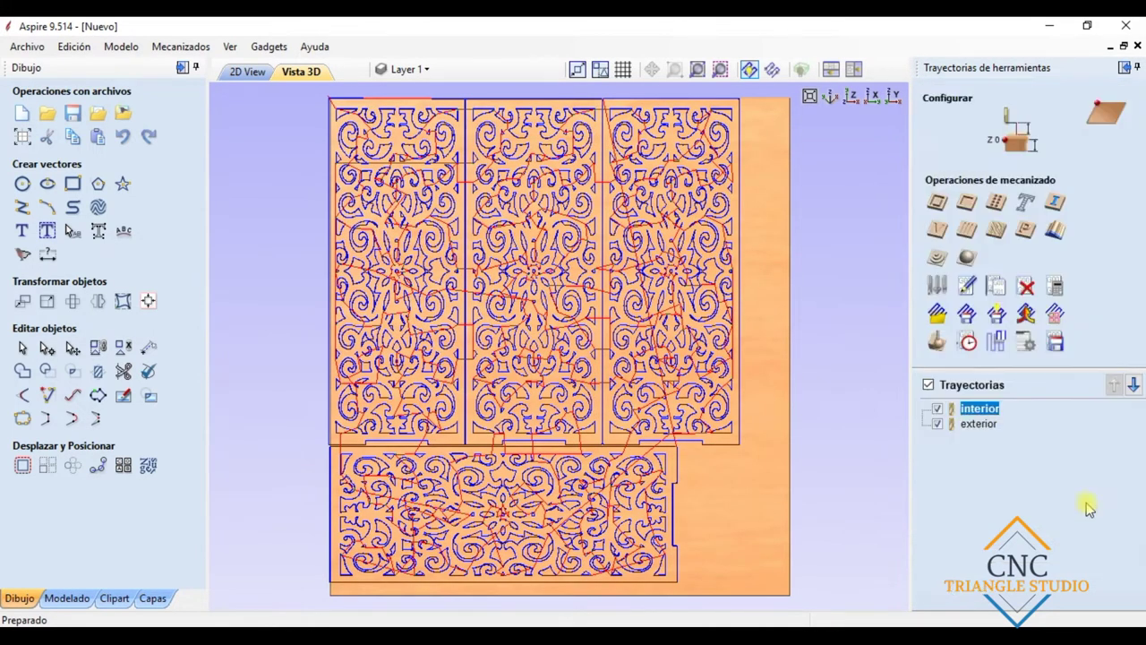
pyautogui.click(978, 345)
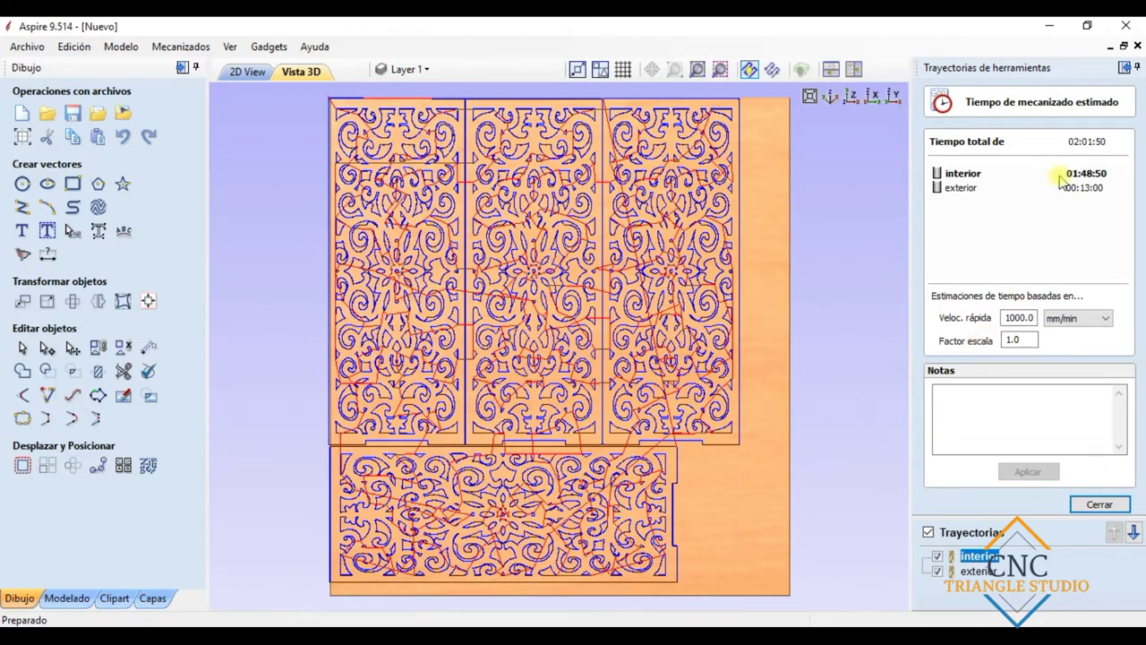
pyautogui.moveTo(980, 556)
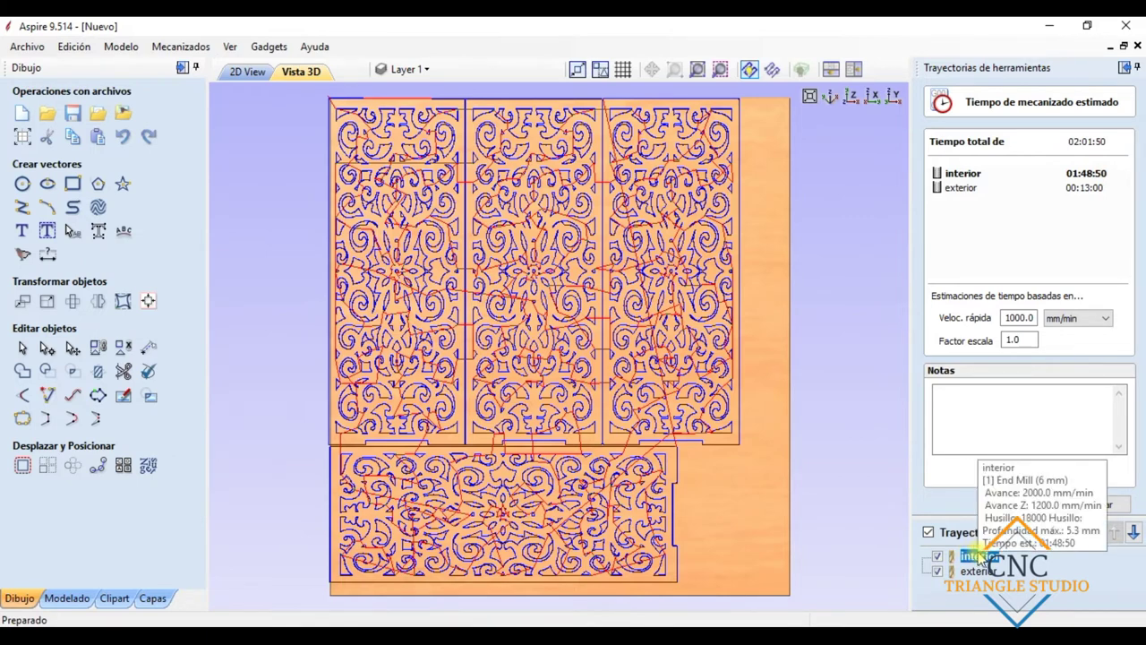
# Step: Set the interior toolpath's 6 mm end mill feed rate back to 1800 mm/min and recalculate the toolpath
pyautogui.doubleClick(980, 555)
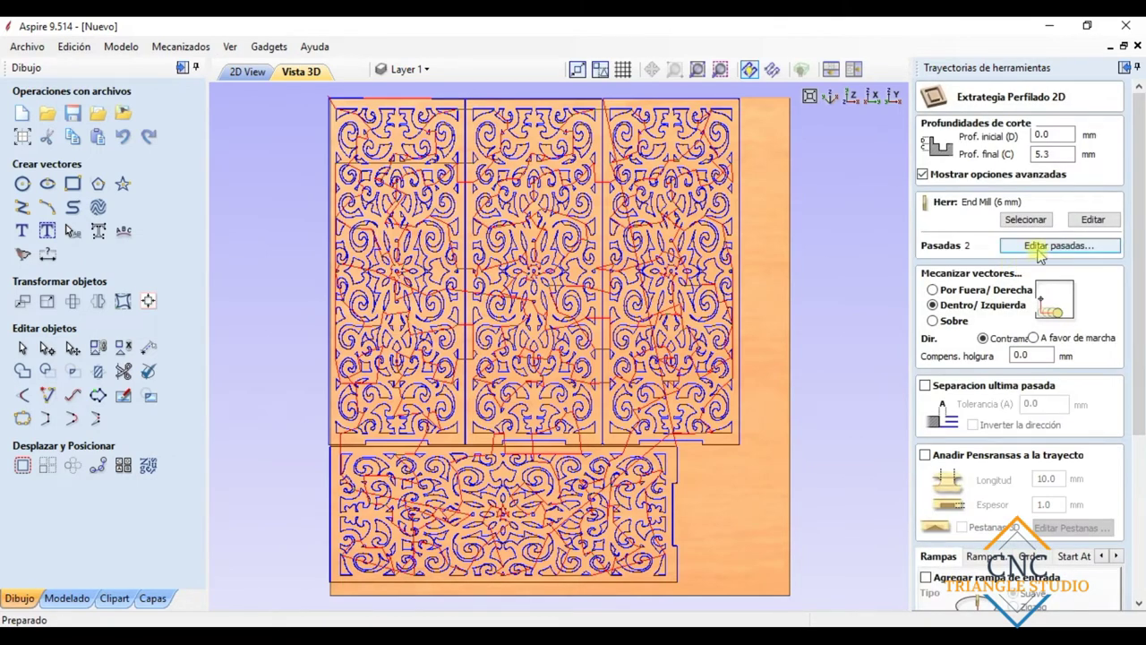
pyautogui.click(1092, 220)
pyautogui.doubleClick(557, 447)
pyautogui.write('1800')
pyautogui.click(604, 535)
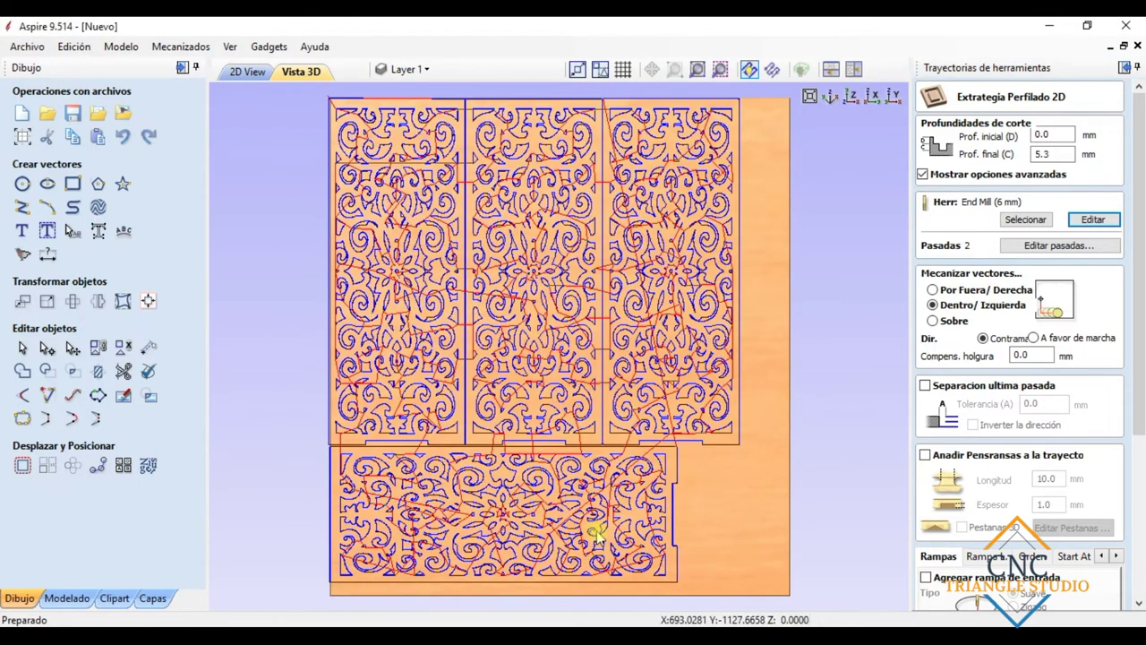
pyautogui.scroll(-5, 976, 573)
pyautogui.click(942, 598)
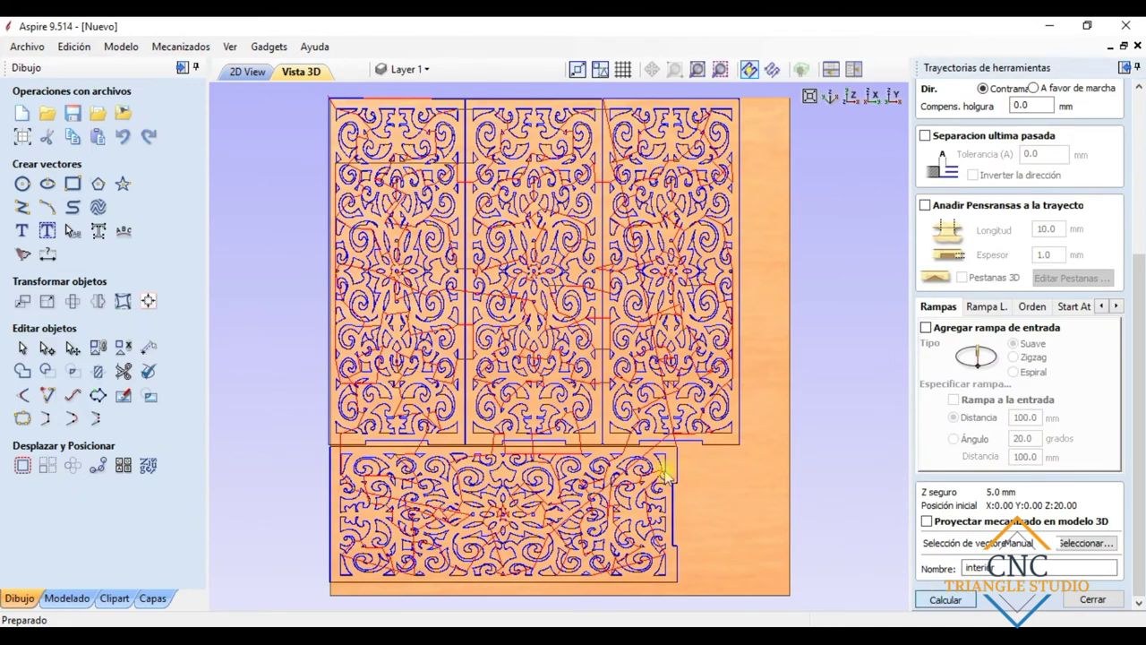
pyautogui.click(534, 421)
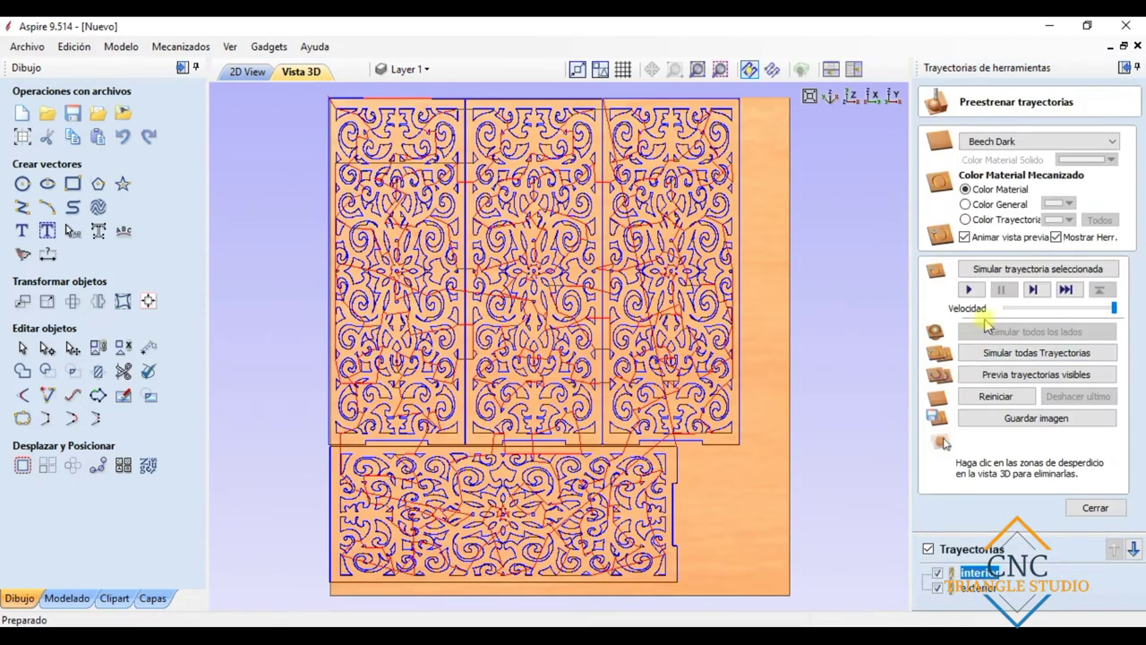
# Step: Close the preview and check the estimated machining times of the recalculated toolpaths
pyautogui.click(1094, 507)
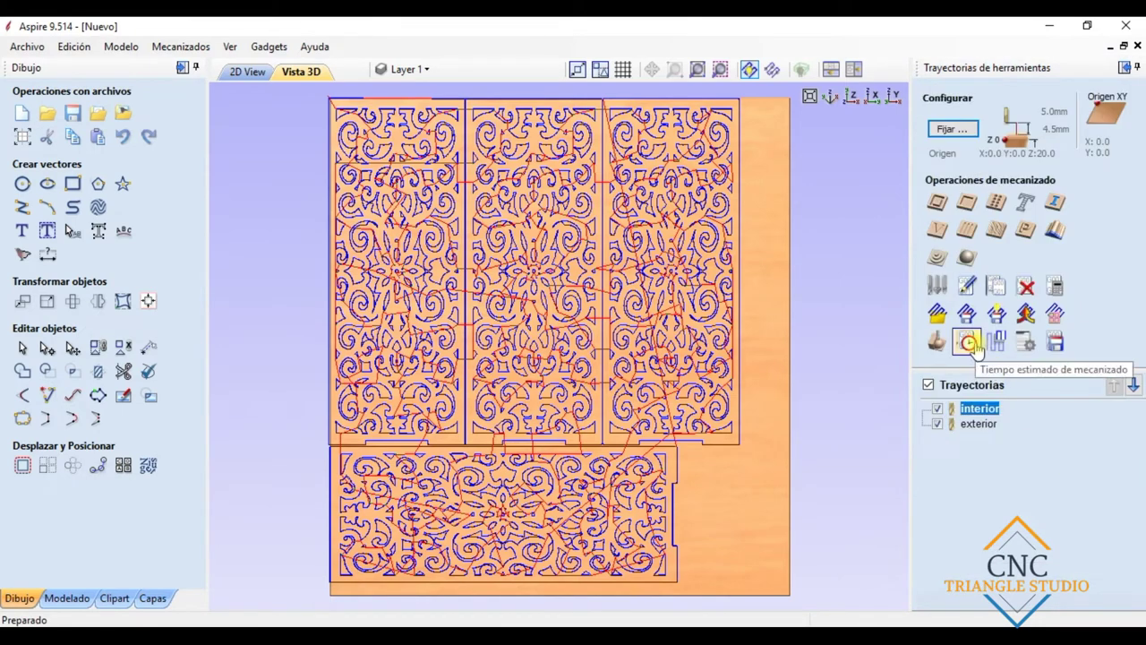
pyautogui.click(968, 342)
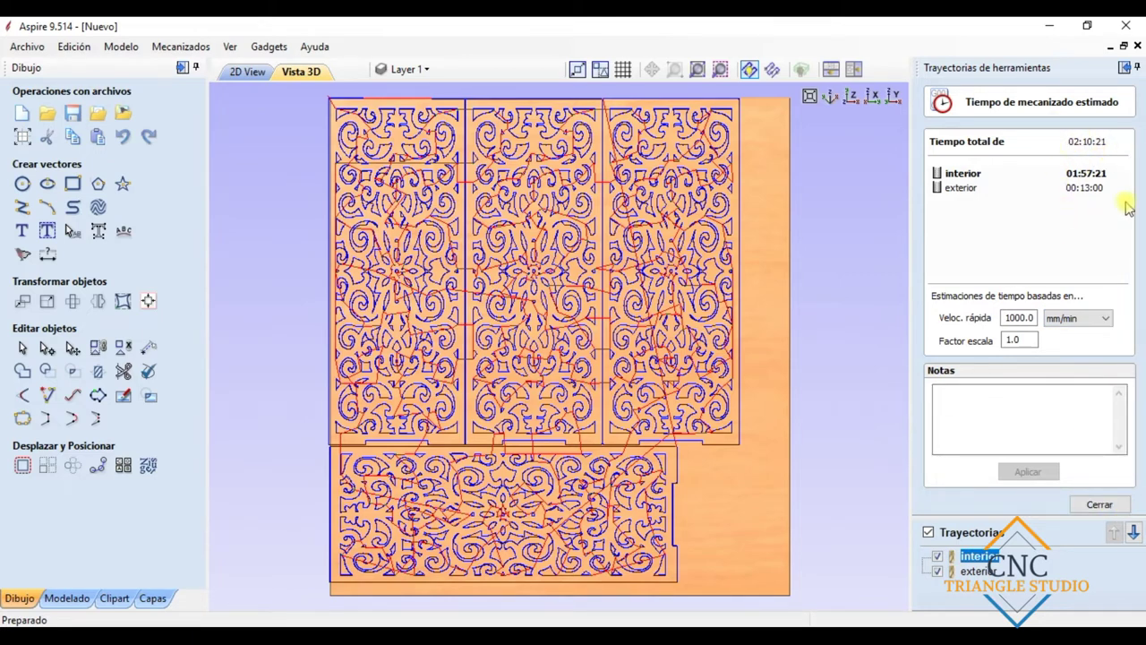
pyautogui.click(1101, 504)
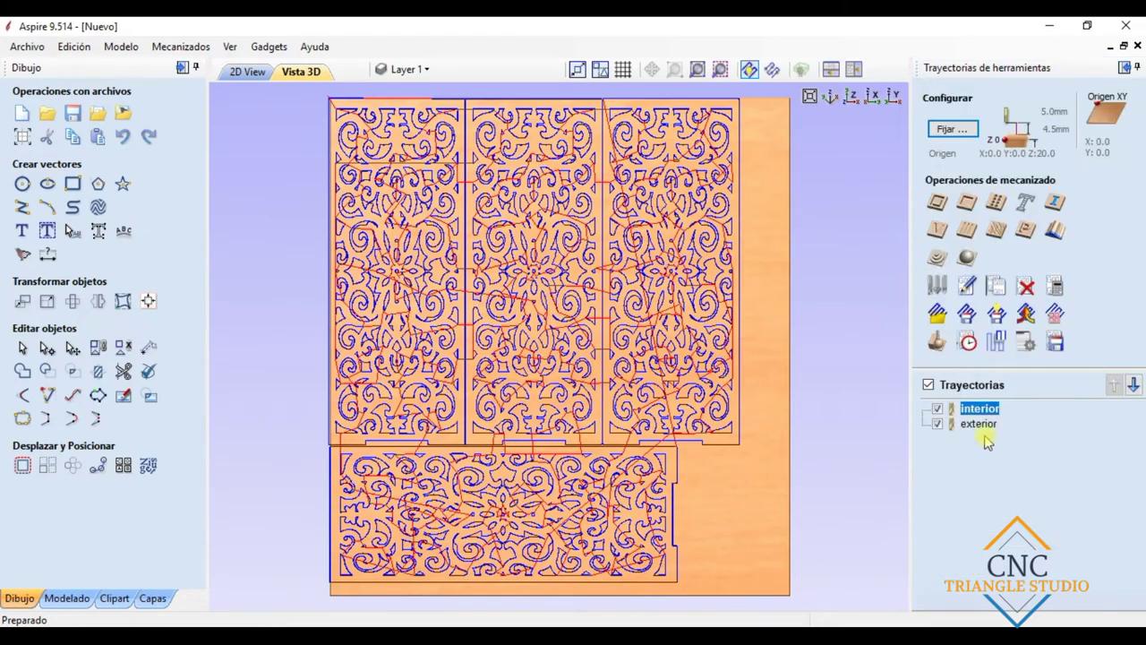
# Step: Simulate all toolpaths, remove the surrounding waste sheet and inspect the cut panels up close
pyautogui.click(936, 341)
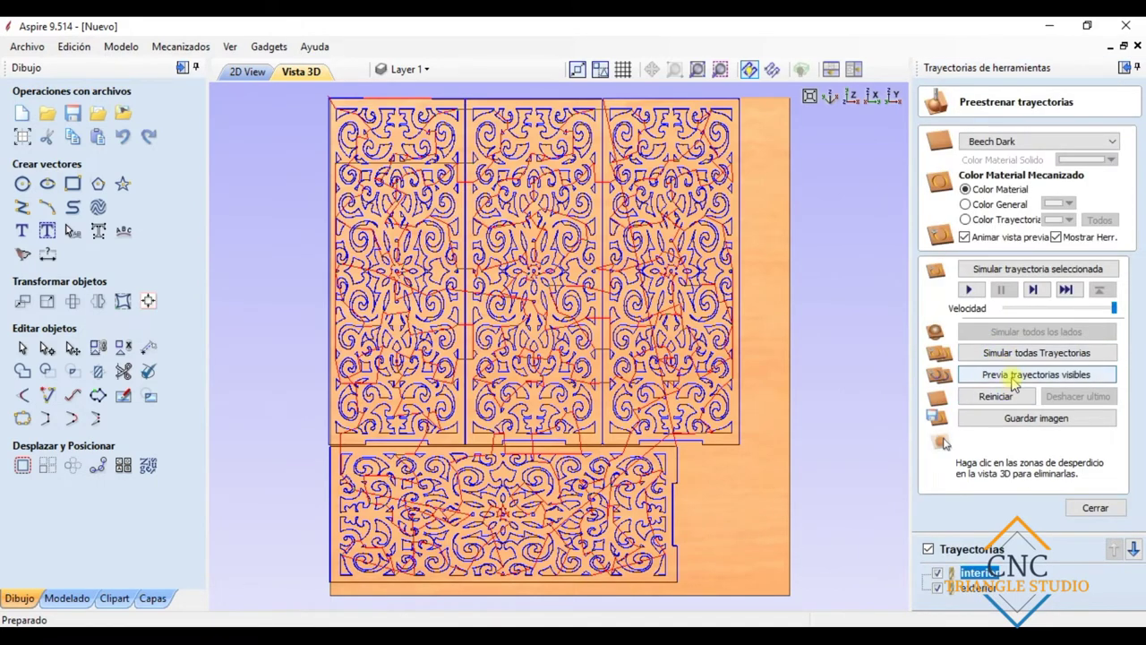
pyautogui.click(1020, 355)
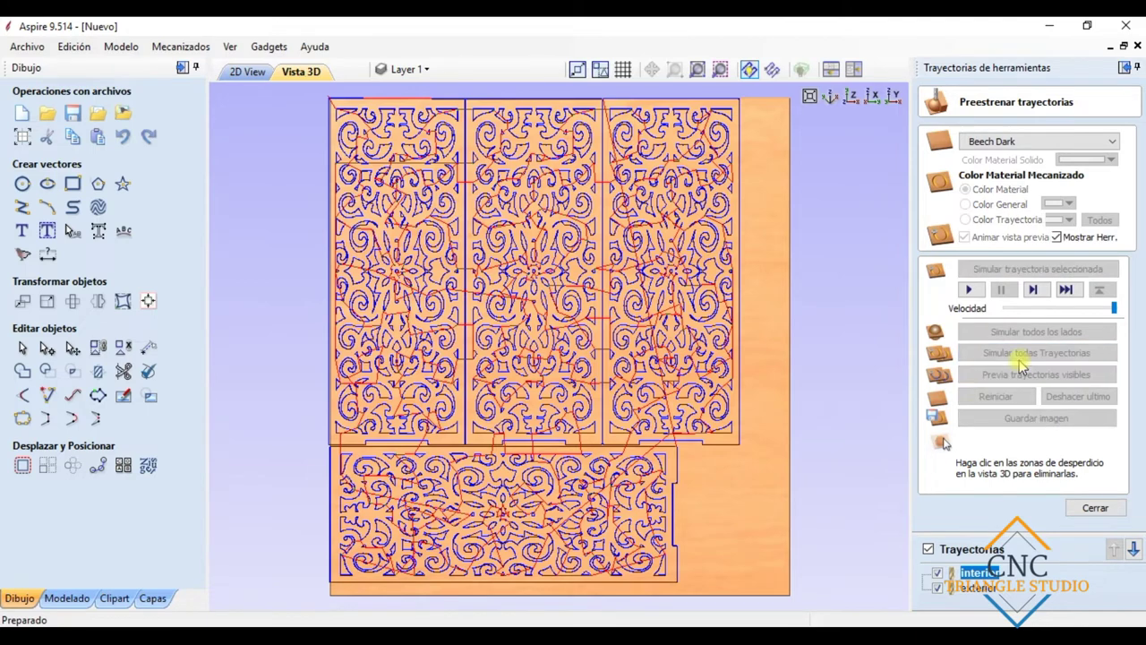
pyautogui.click(755, 545)
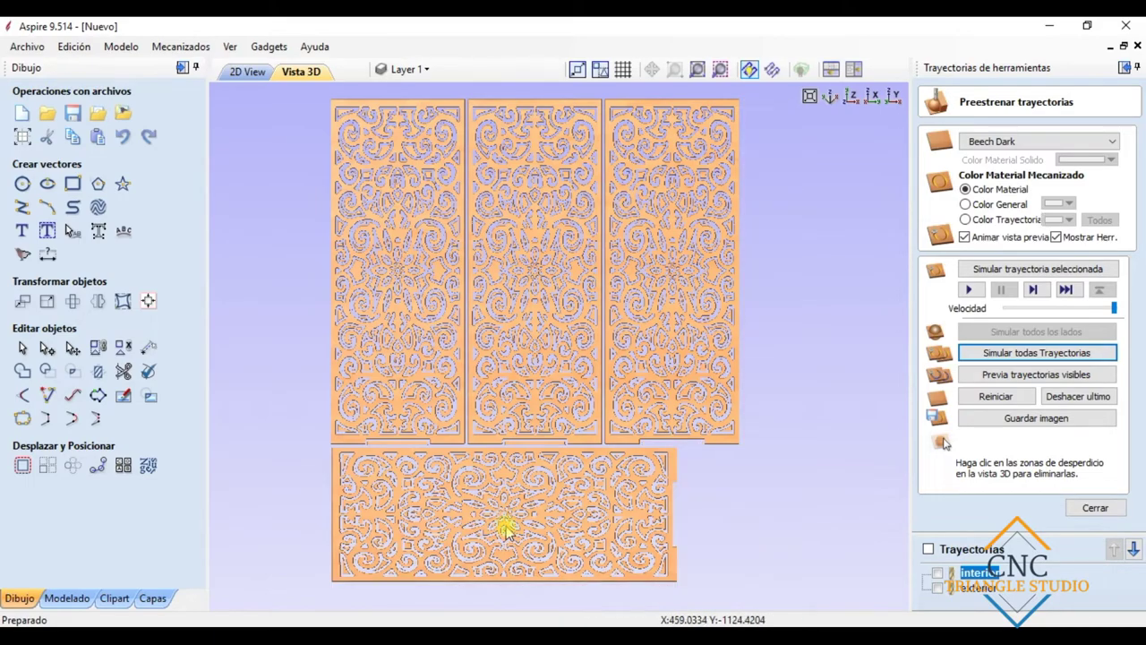
pyautogui.scroll(6, 417, 461)
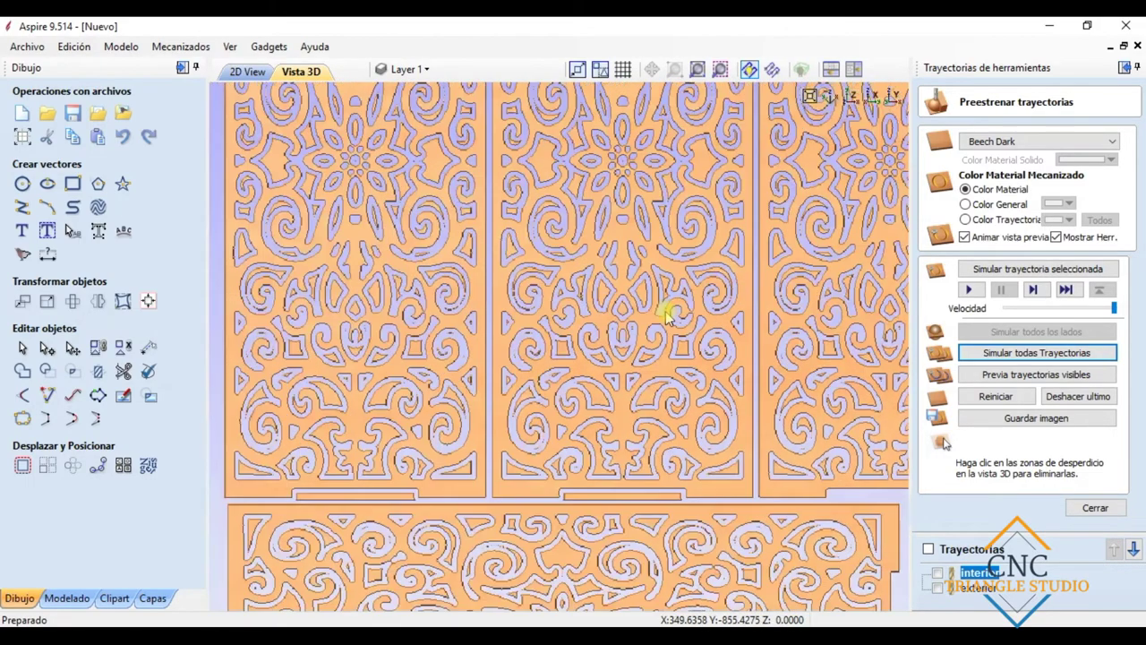
# Step: Inspect the simulated lattice cuts and edge notches of all four panels in the 3D view
pyautogui.scroll(-4, 594, 422)
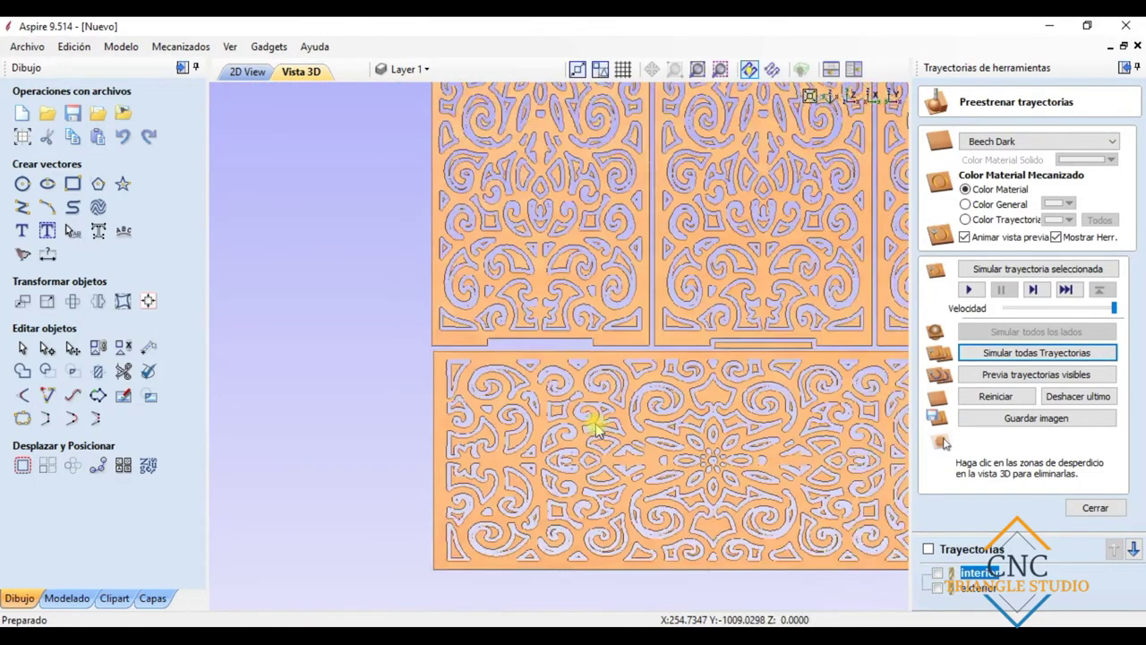
pyautogui.scroll(-5, 637, 460)
pyautogui.scroll(3, 647, 224)
pyautogui.scroll(-2, 583, 422)
pyautogui.scroll(5, 456, 441)
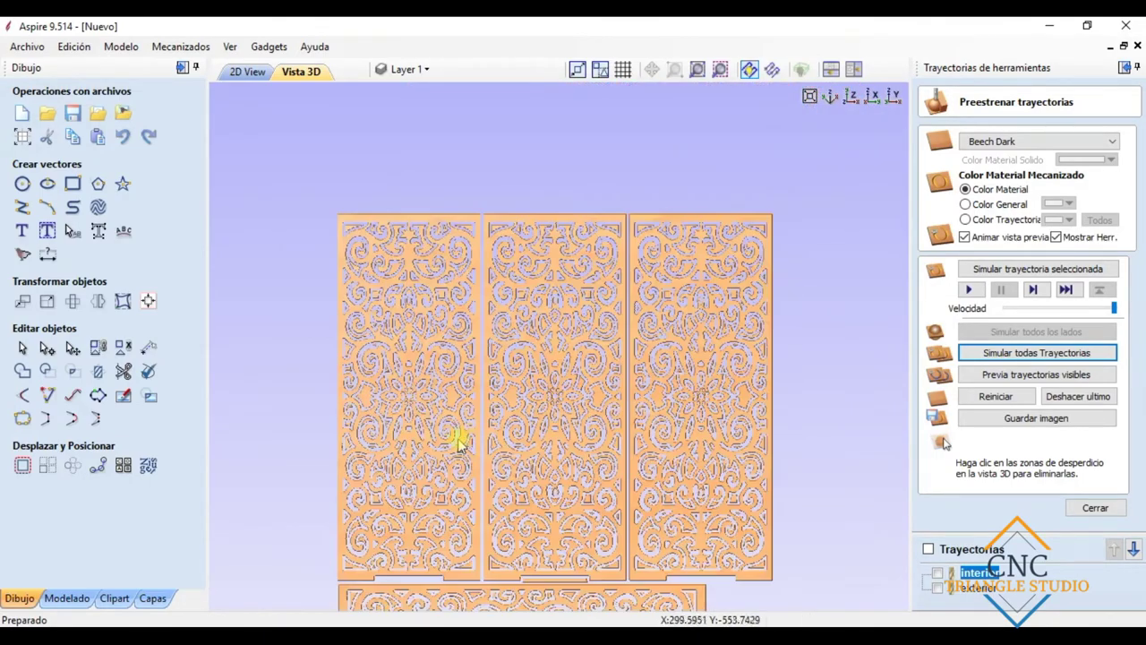
pyautogui.scroll(-3, 471, 525)
pyautogui.scroll(2, 514, 486)
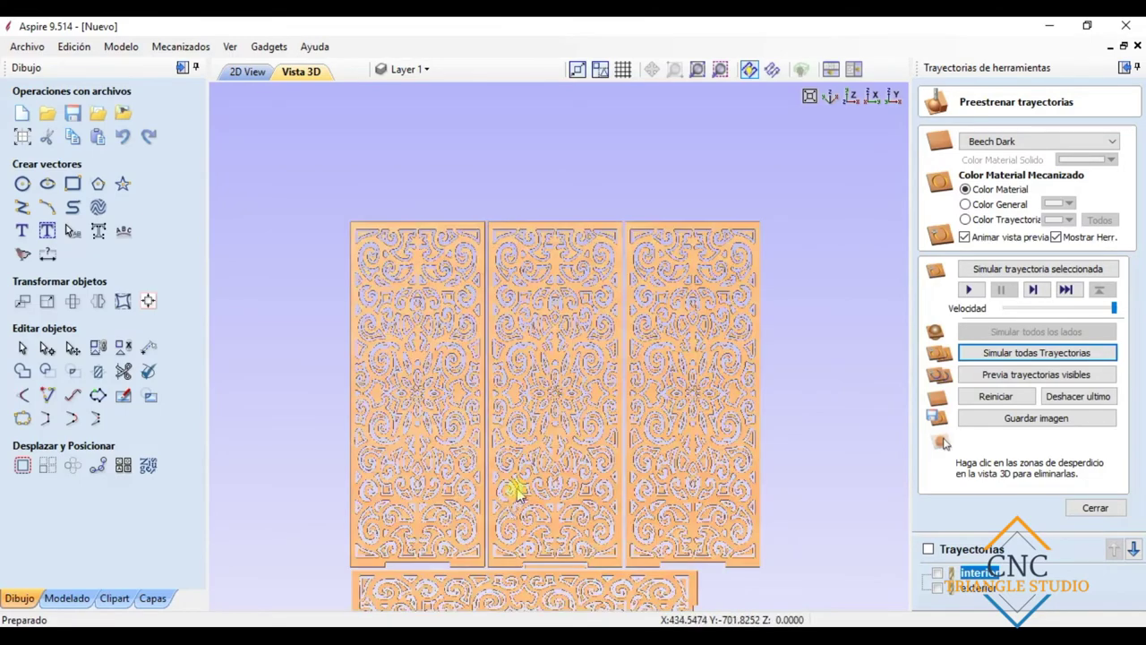
pyautogui.moveTo(513, 512); pyautogui.dragTo(538, 397, button='middle')
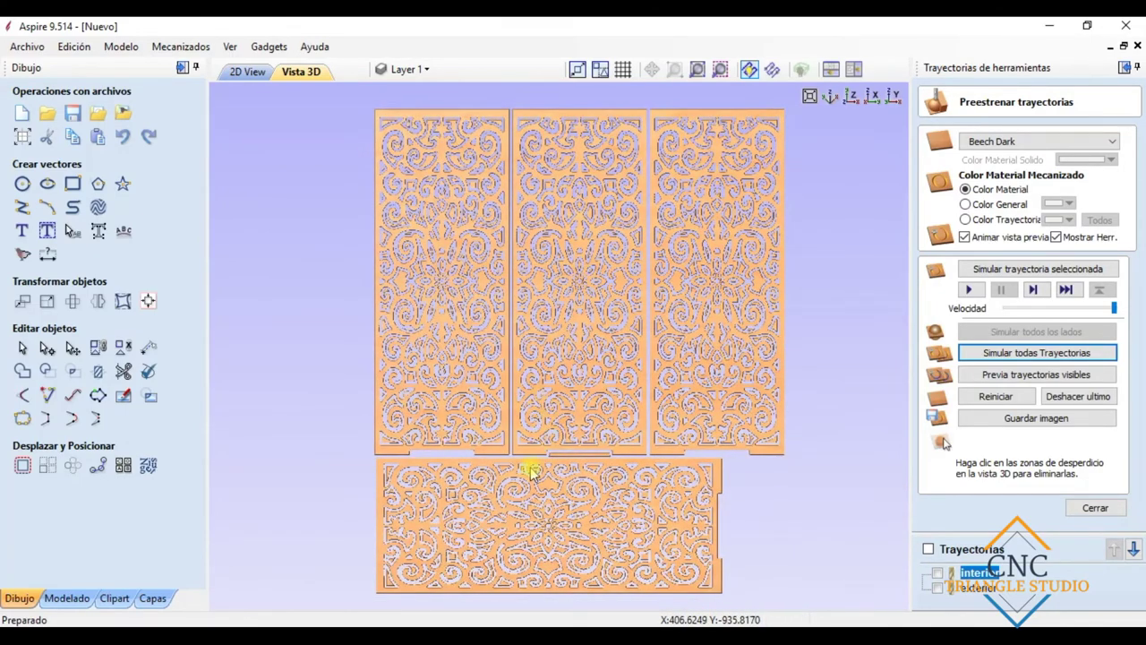
pyautogui.scroll(2, 504, 552)
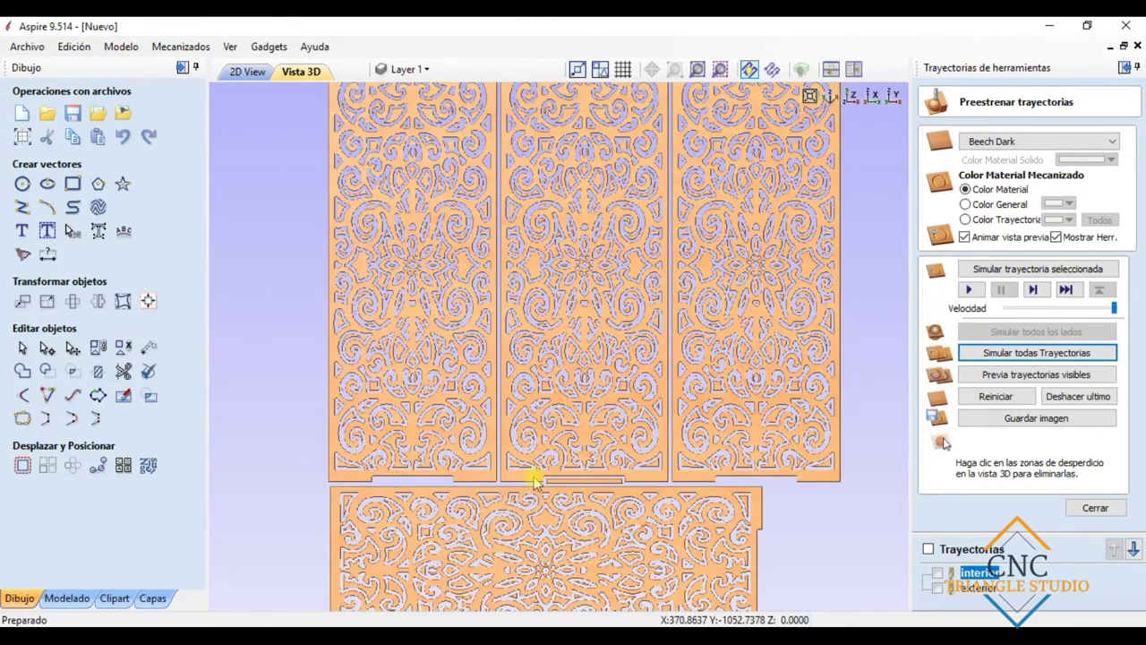
pyautogui.moveTo(525, 501); pyautogui.dragTo(562, 459, button='middle')
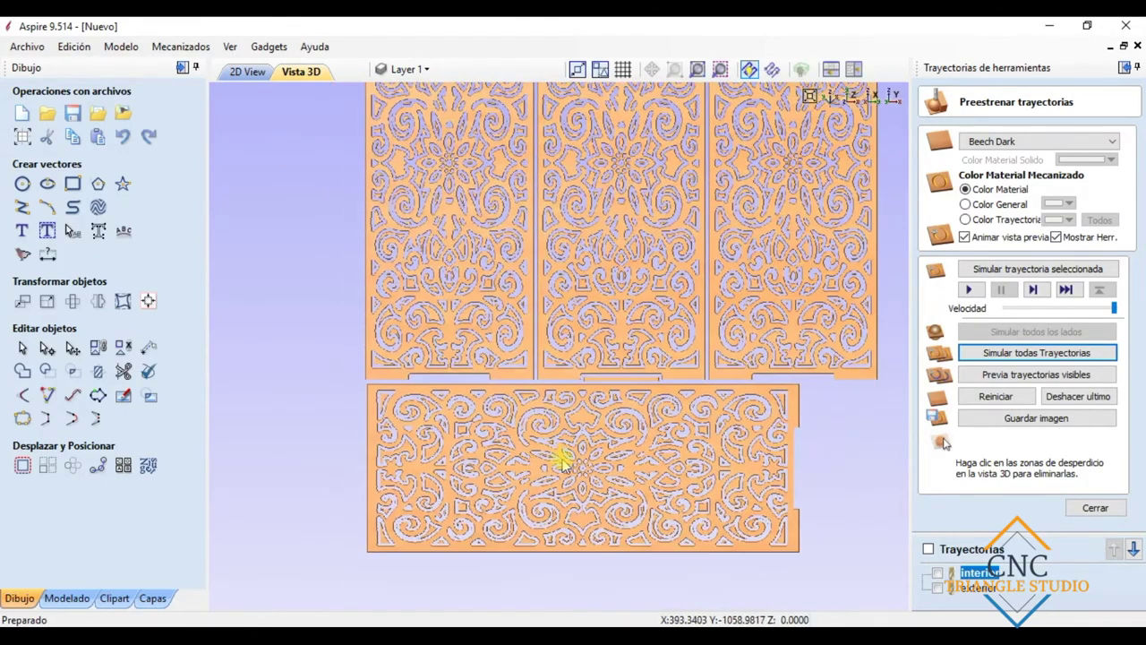
# Step: Close the simulation preview and display both toolpaths over the panel layout in the 2D view
pyautogui.click(246, 71)
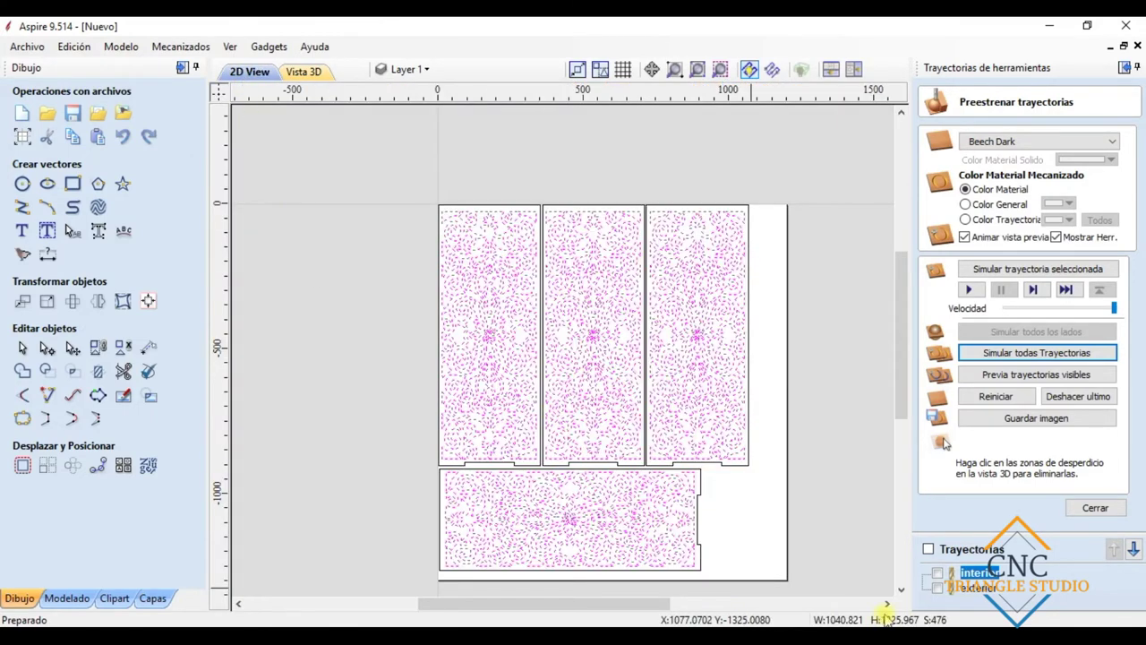
pyautogui.click(780, 568)
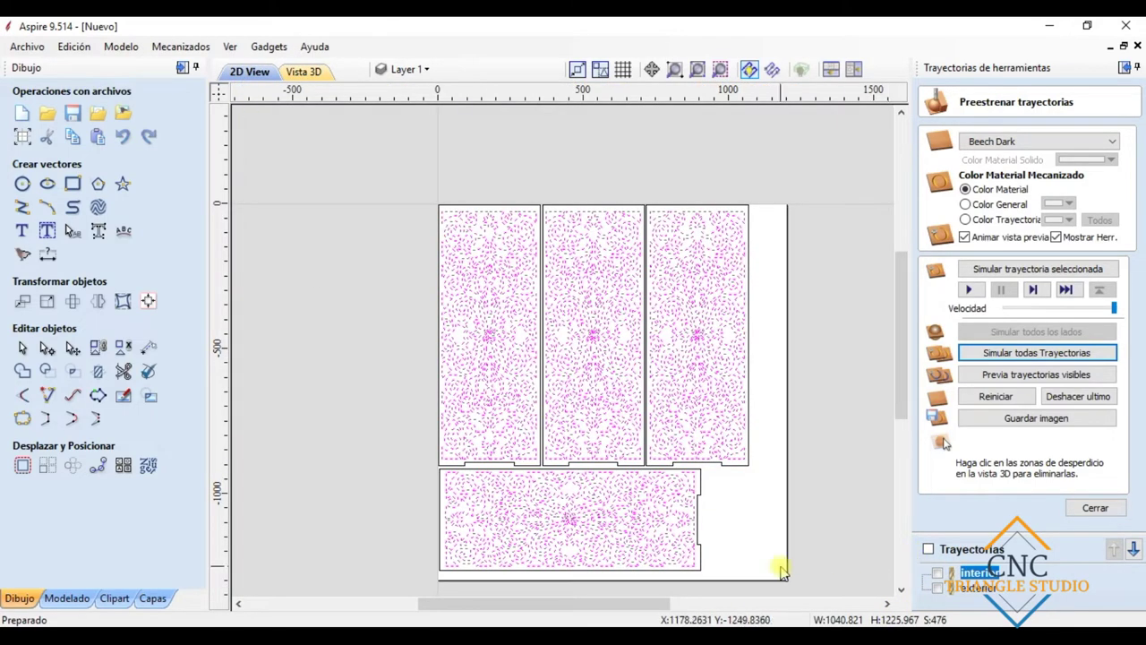
pyautogui.click(672, 559)
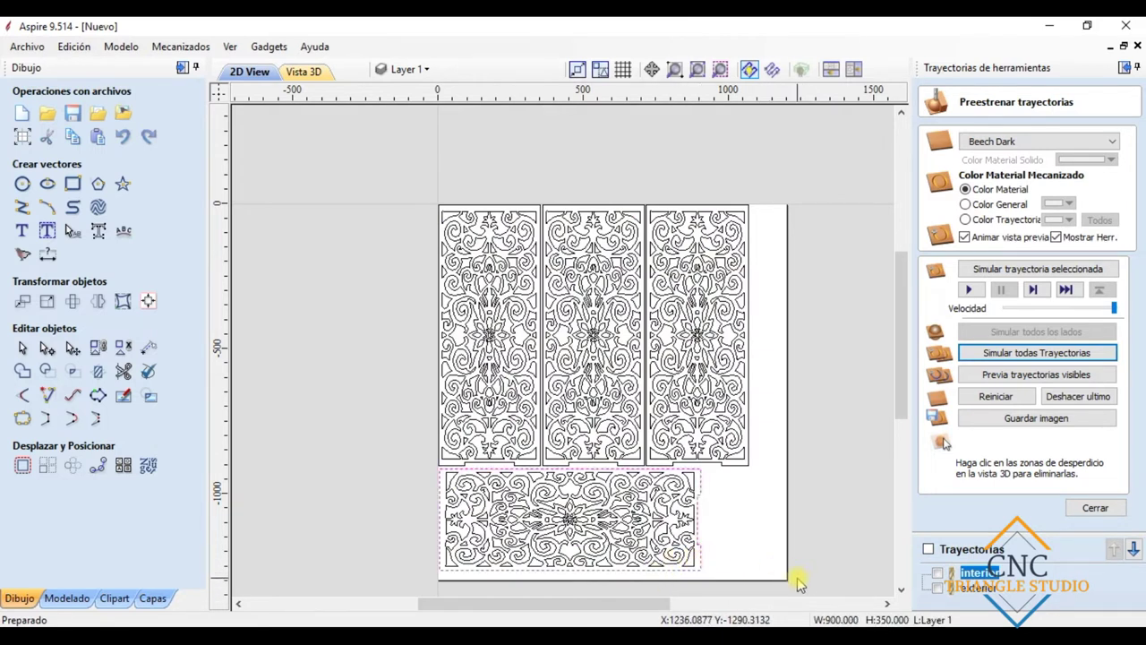
pyautogui.click(928, 549)
pyautogui.click(1118, 514)
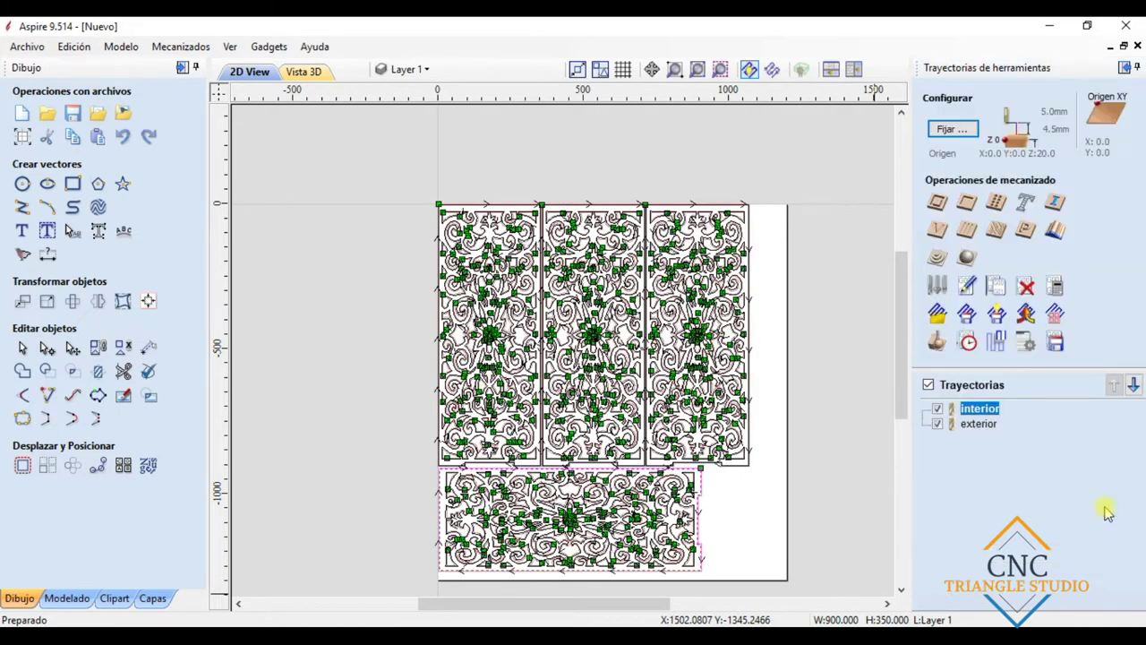
# Step: Compare the vectors and machining order of the interior and exterior toolpaths by highlighting each one in turn
pyautogui.click(982, 426)
pyautogui.click(980, 409)
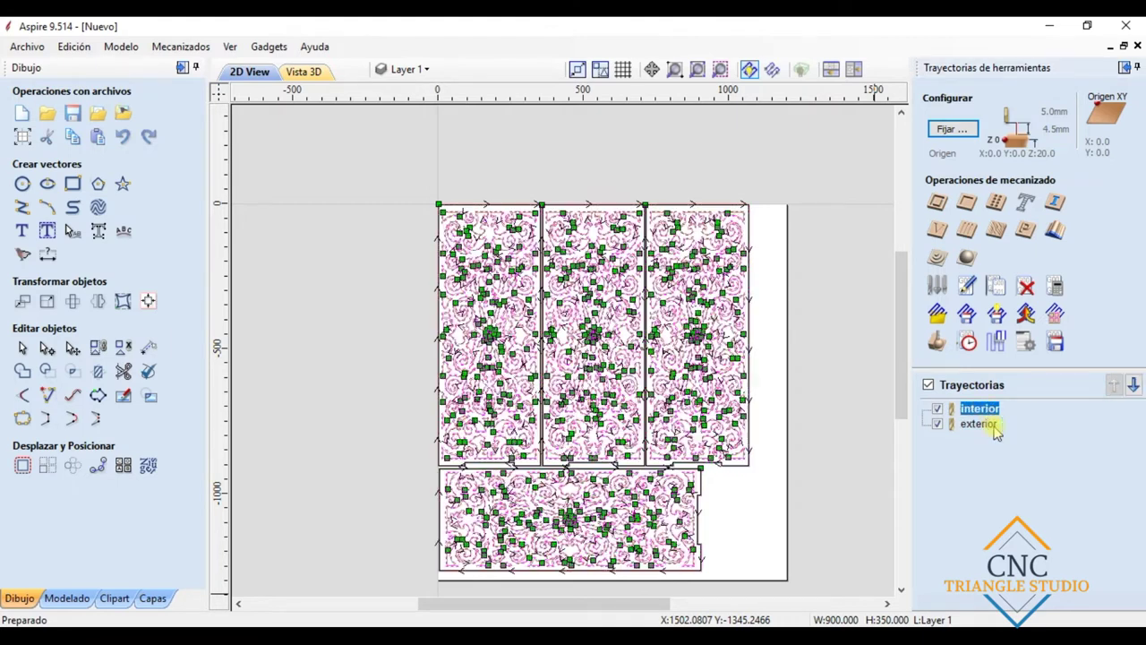
pyautogui.click(981, 426)
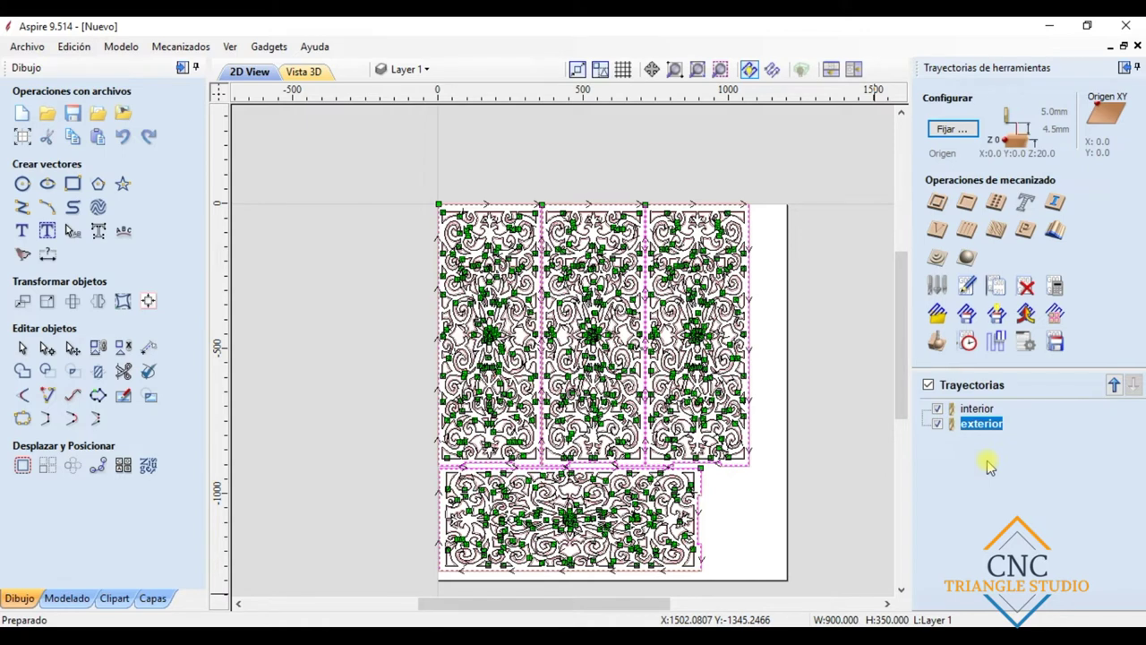
pyautogui.click(978, 410)
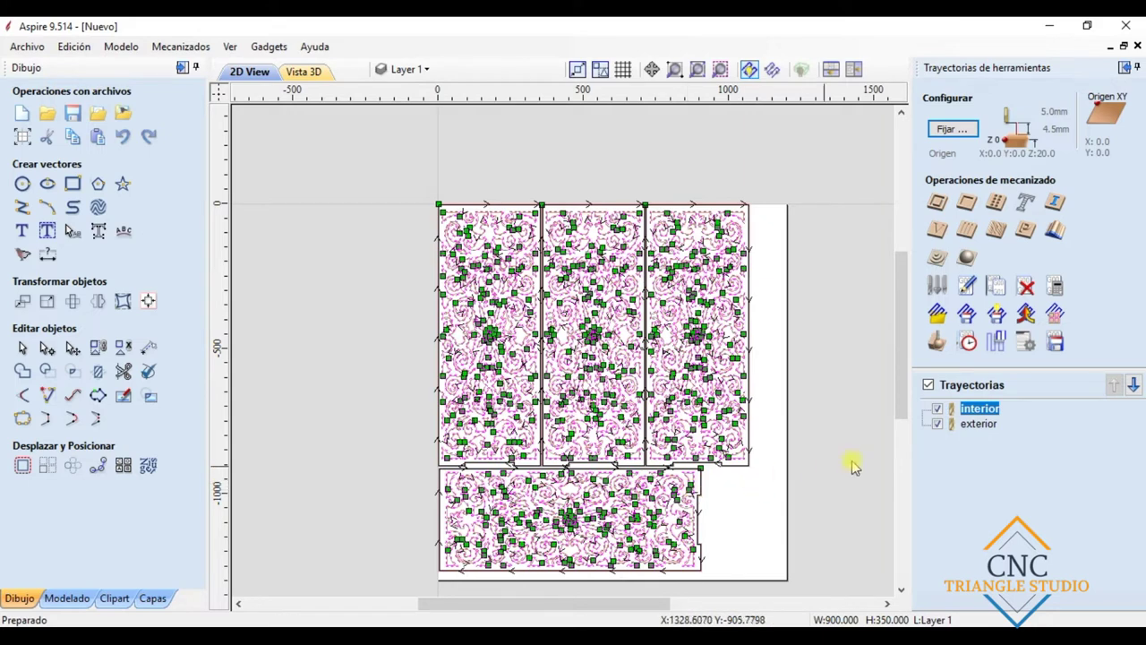
pyautogui.click(978, 424)
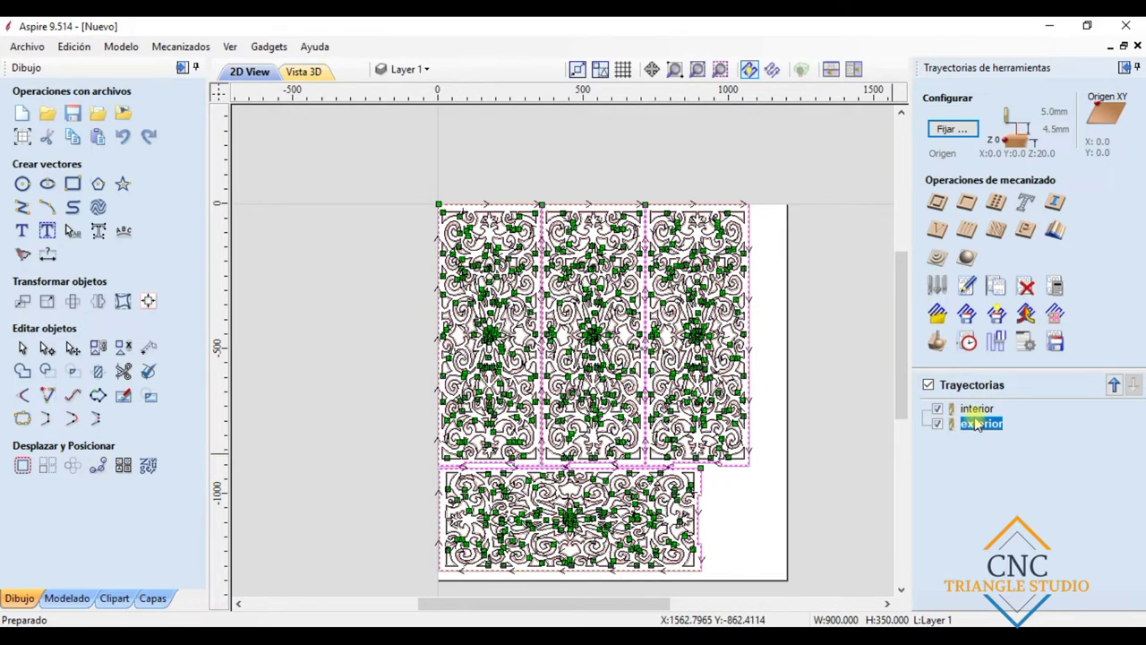
pyautogui.click(1114, 384)
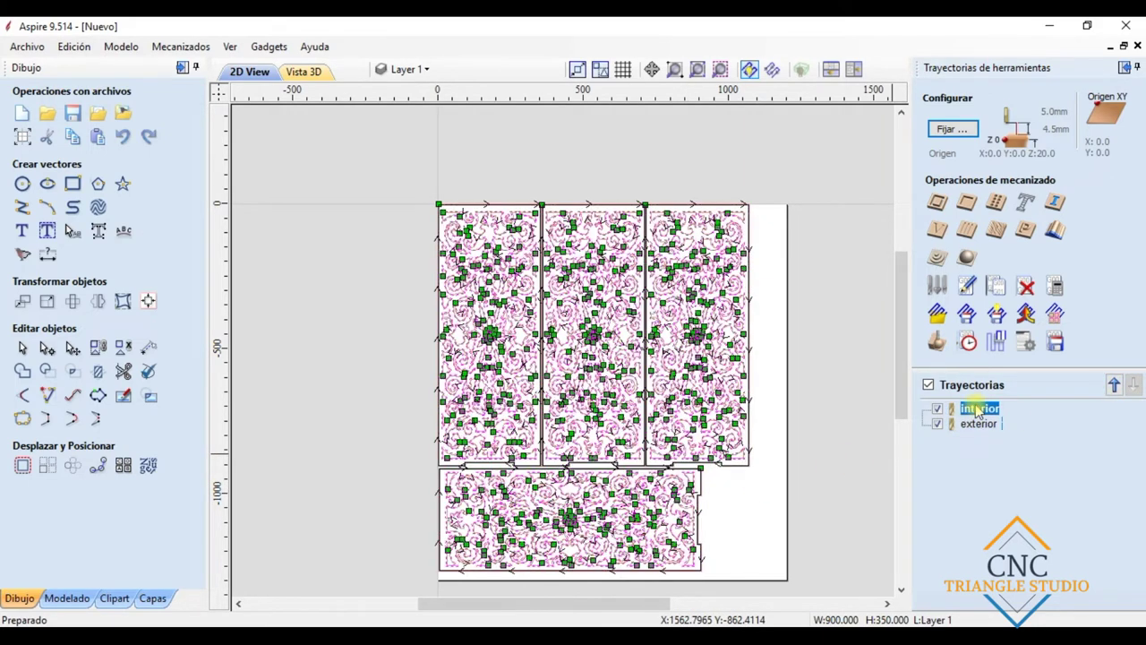
pyautogui.click(978, 409)
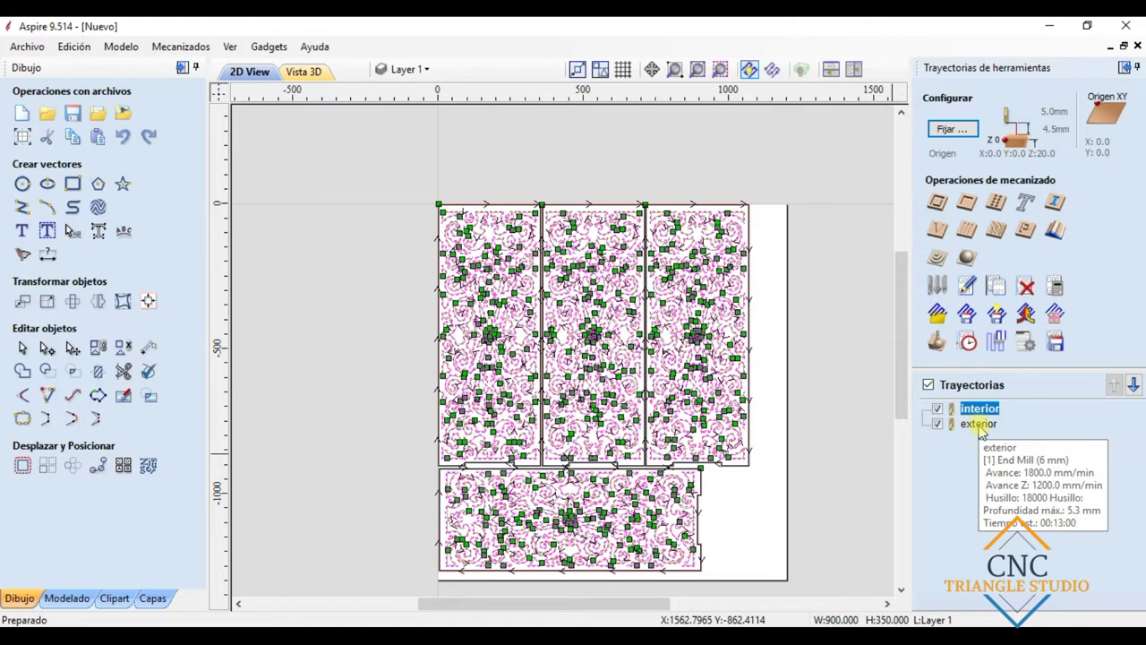
pyautogui.click(980, 427)
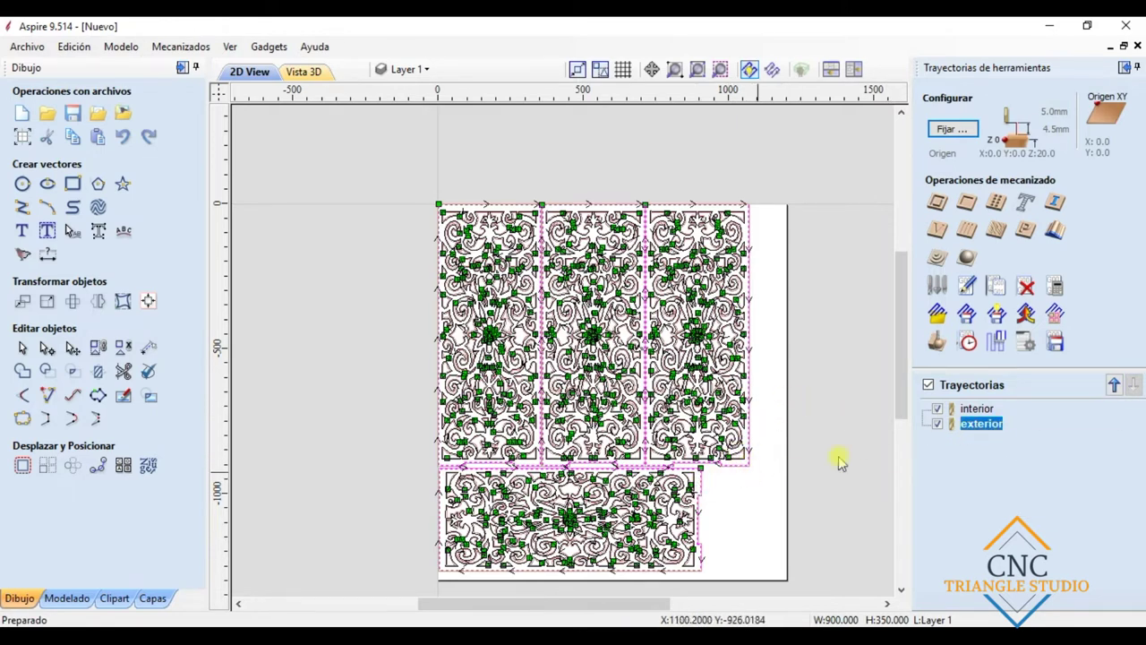
# Step: Try the exterior toolpath ahead of the interior one, and restore the interior-first machining order
pyautogui.click(1116, 384)
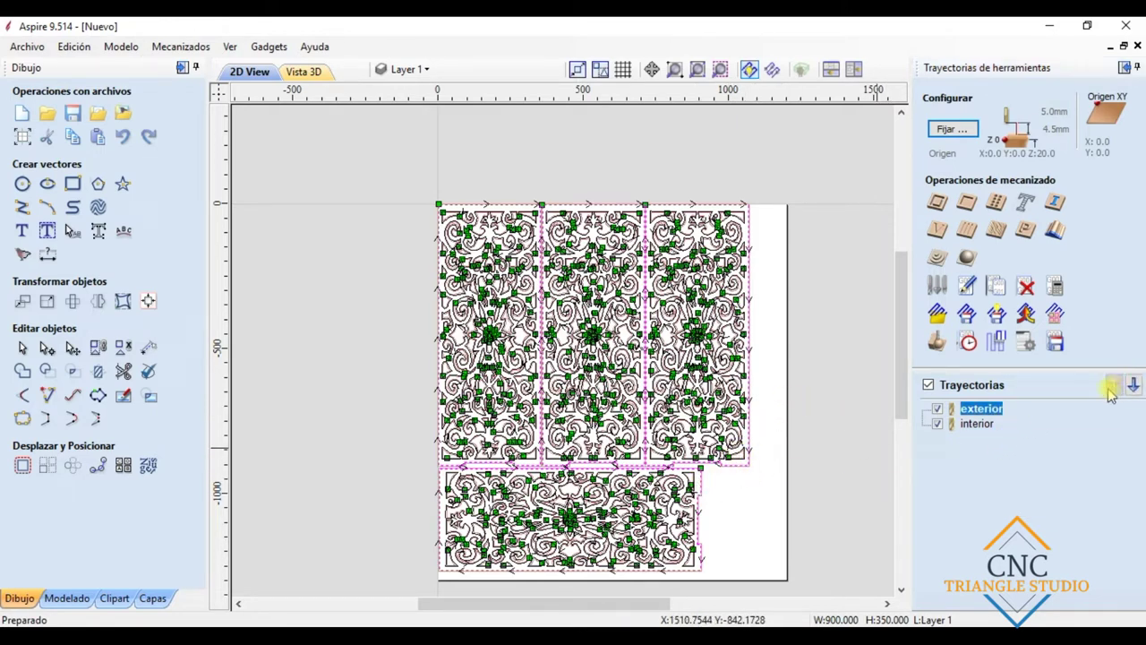
pyautogui.click(984, 426)
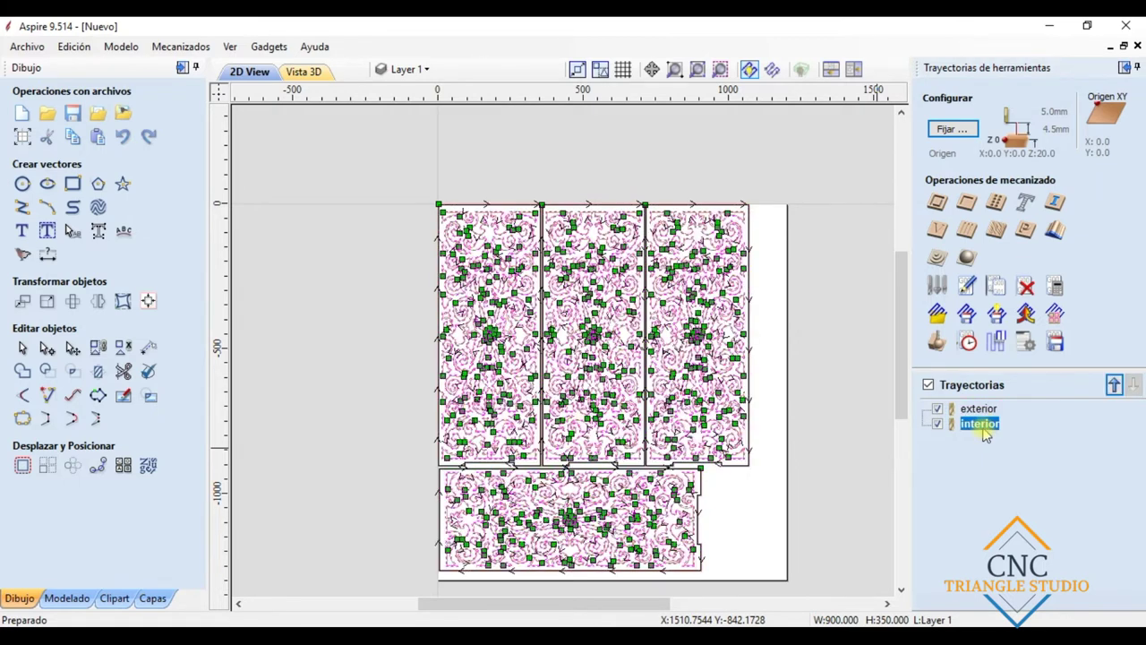
pyautogui.click(981, 409)
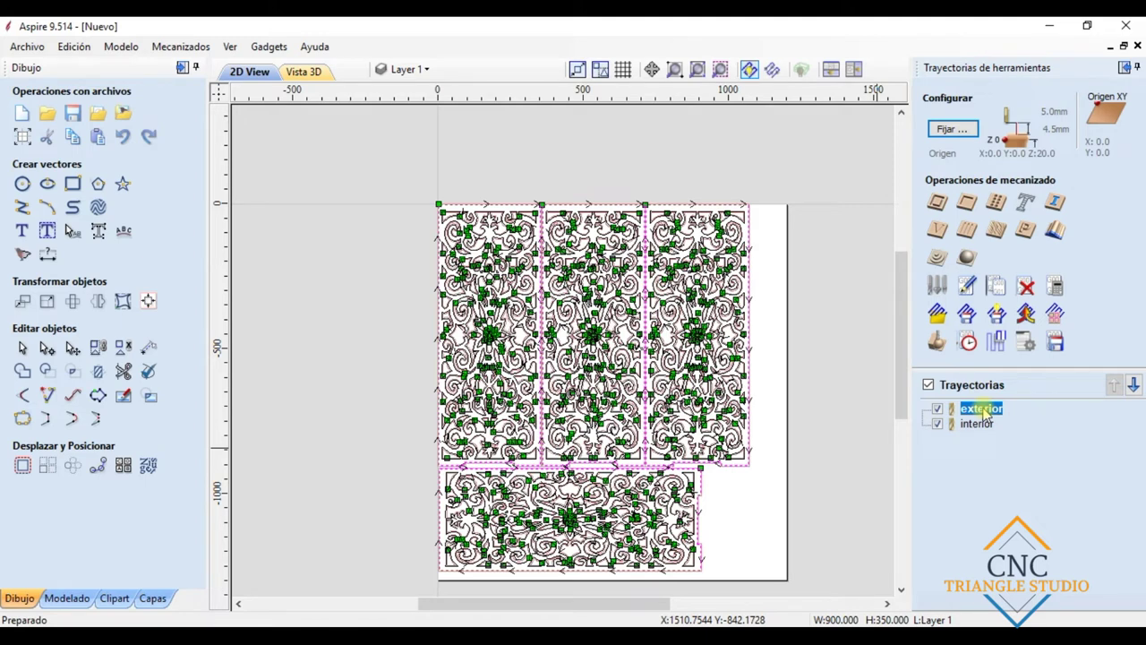
pyautogui.click(1134, 385)
pyautogui.click(976, 409)
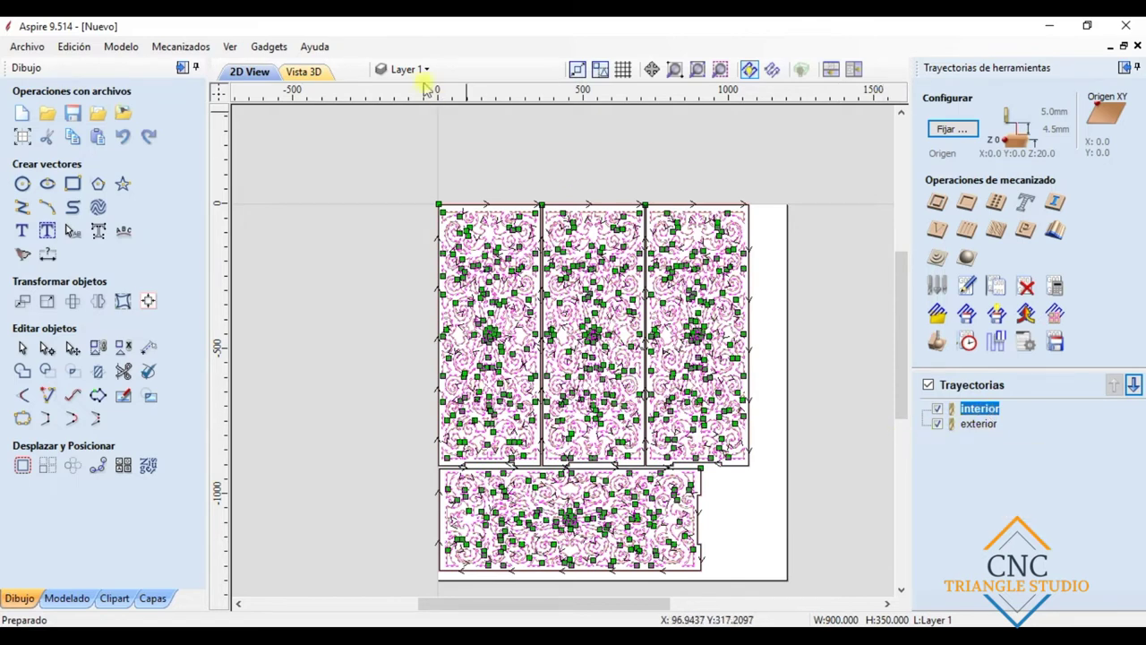
# Step: Reset the simulated material in the 3D view and close the preview, keeping the interior and exterior toolpaths visible
pyautogui.click(301, 72)
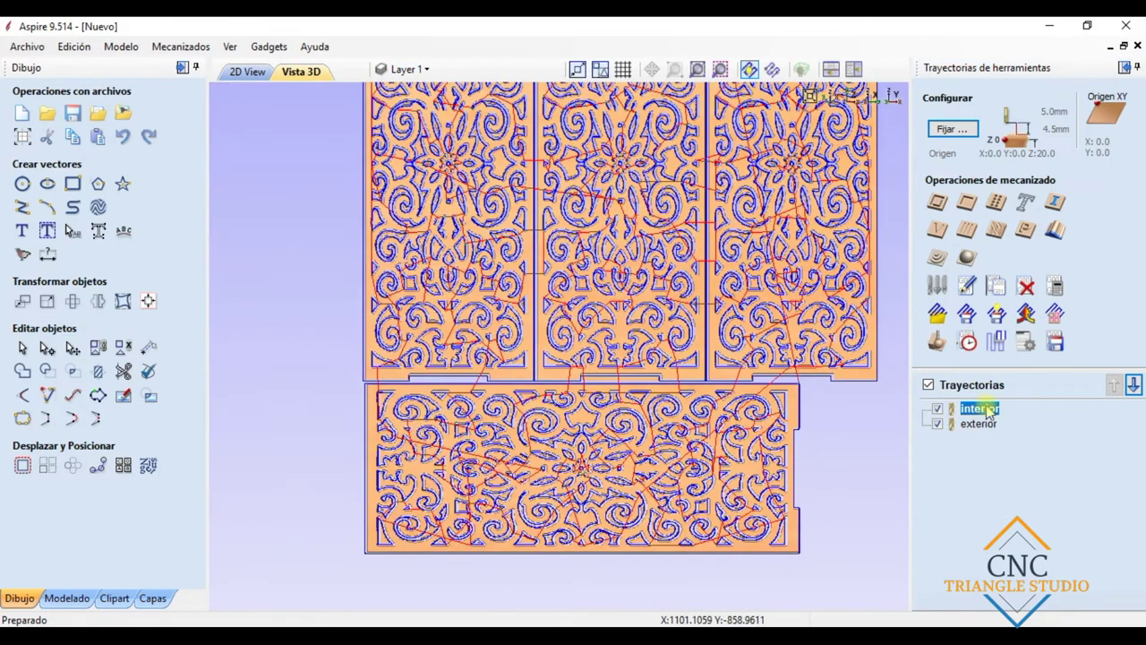
pyautogui.click(937, 341)
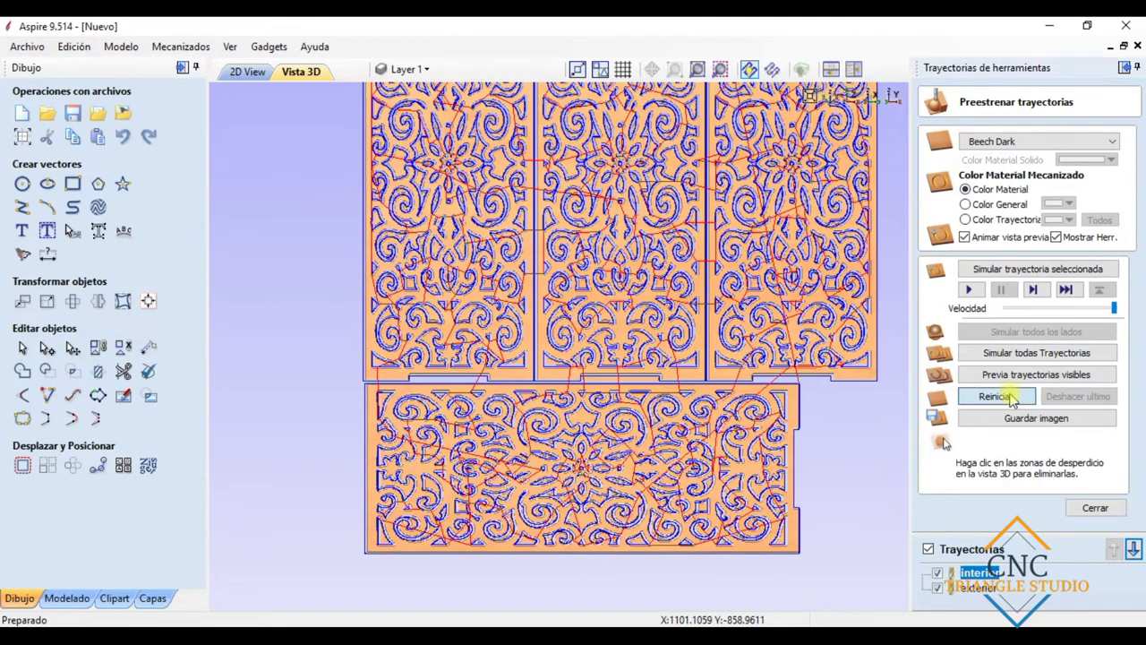
pyautogui.click(1010, 397)
pyautogui.click(937, 588)
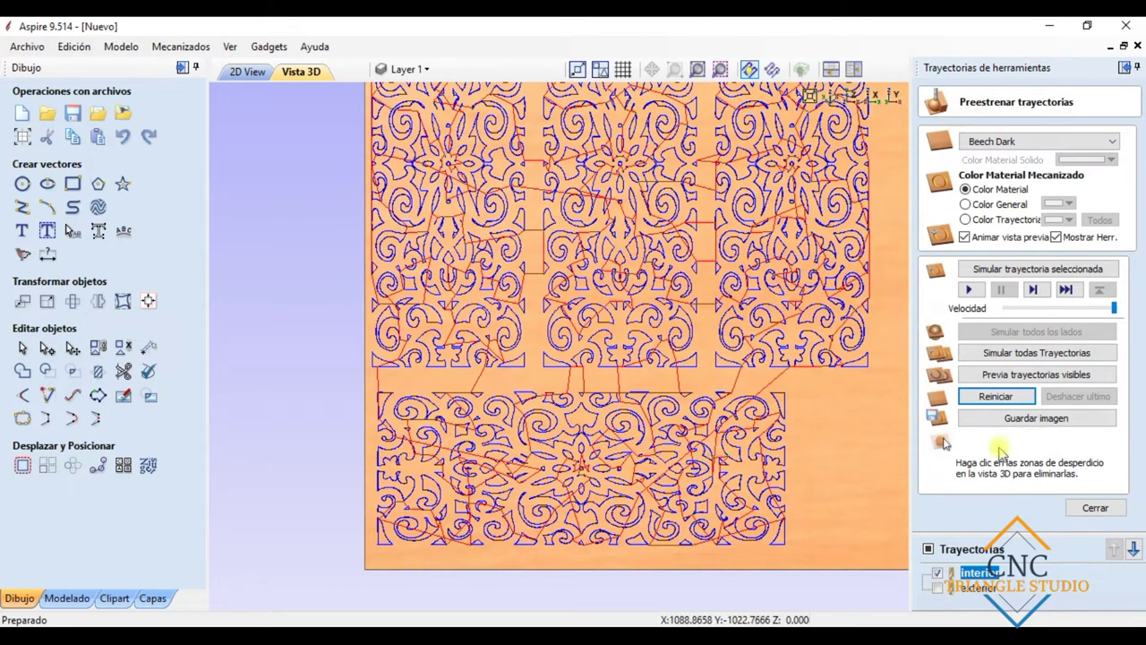
pyautogui.click(938, 587)
pyautogui.click(937, 587)
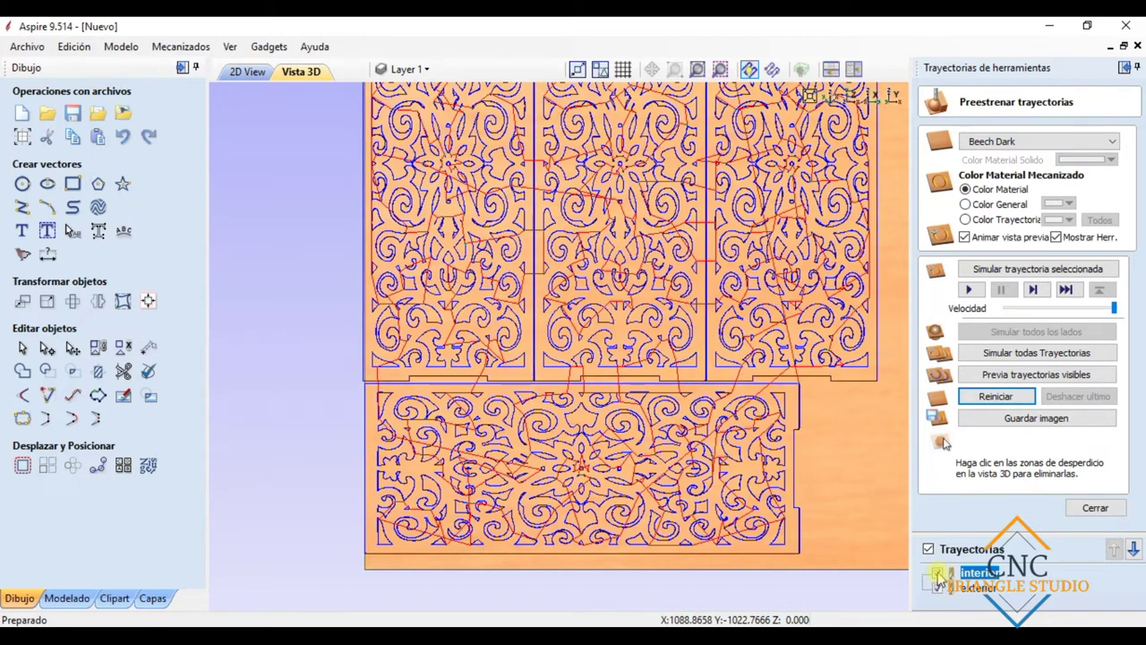
pyautogui.click(1095, 507)
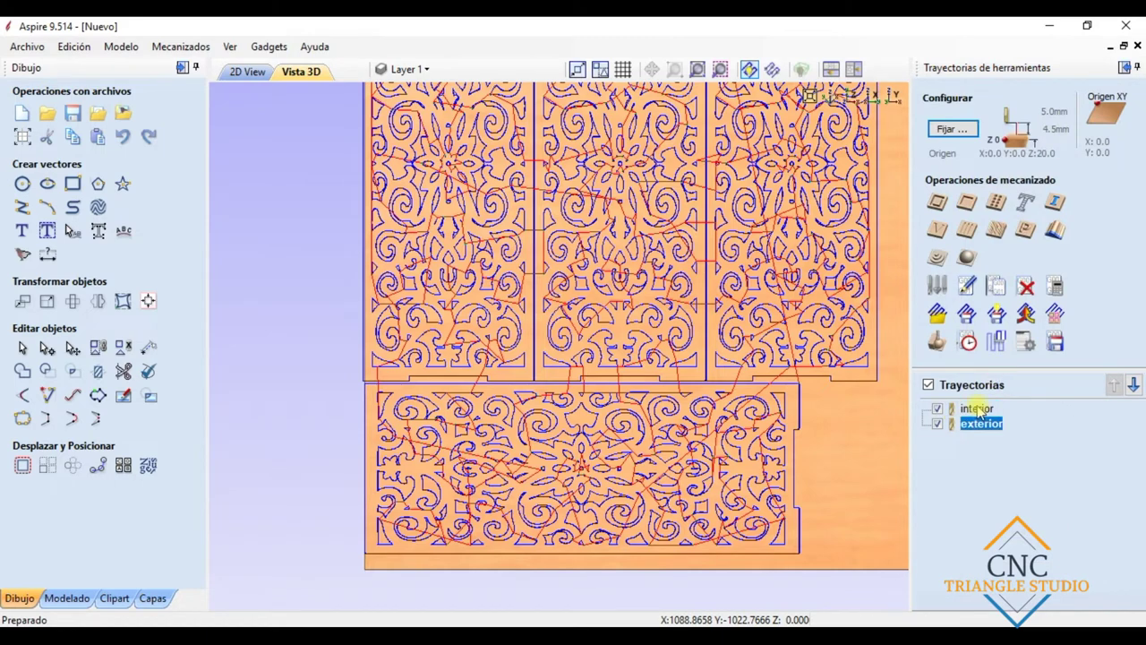
# Step: Open the toolpath saving options and review the interior and exterior toolpaths listed for output to one file
pyautogui.click(1057, 342)
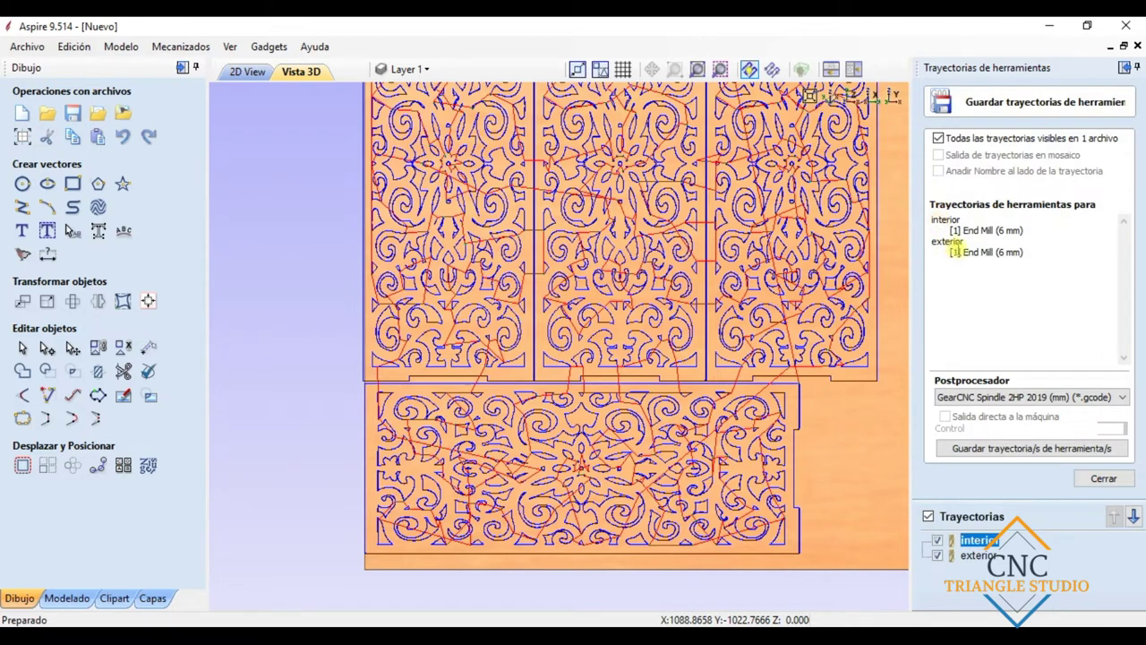
pyautogui.moveTo(933, 219); pyautogui.dragTo(1045, 264)
pyautogui.click(1046, 264)
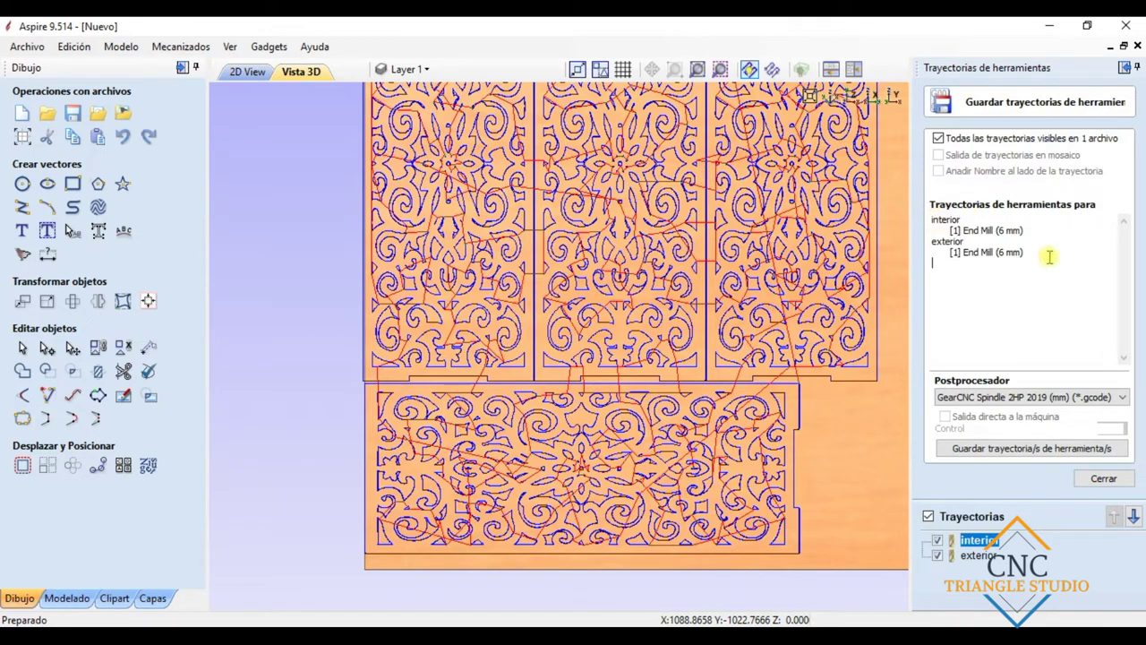
# Step: Browse the available postprocessors and keep GearCNC Spindle 2HP 2019 (mm) (*.gcode) as the output format
pyautogui.click(1026, 400)
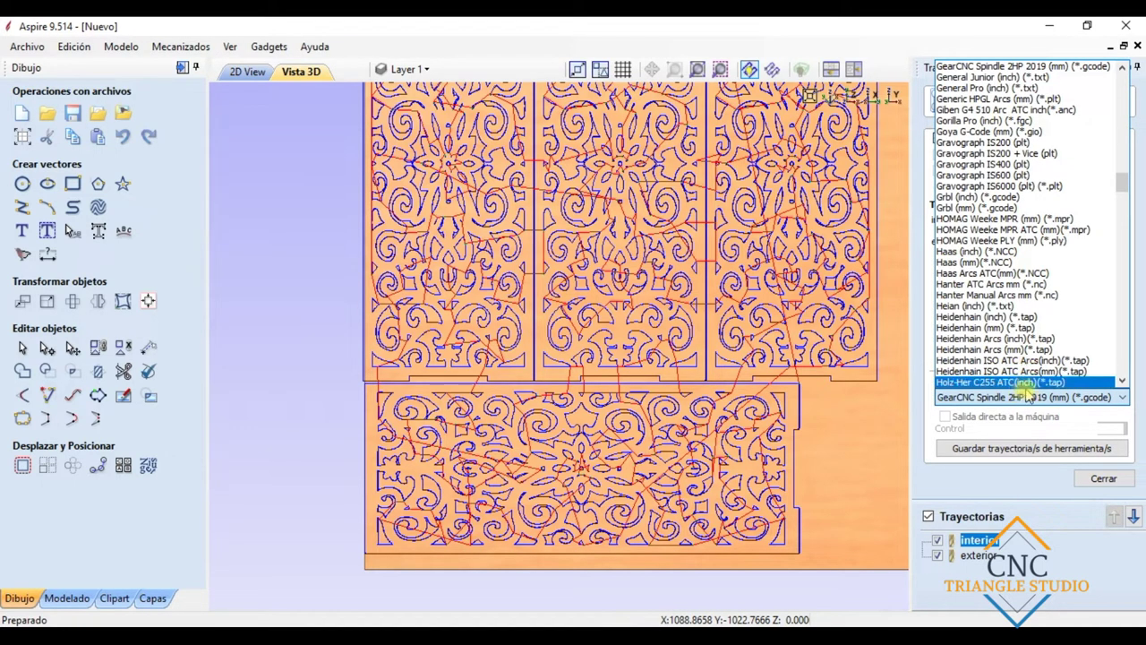
pyautogui.scroll(-2, 1028, 394)
pyautogui.scroll(15, 1034, 389)
pyautogui.scroll(6, 1034, 387)
pyautogui.moveTo(1122, 145); pyautogui.dragTo(1125, 83)
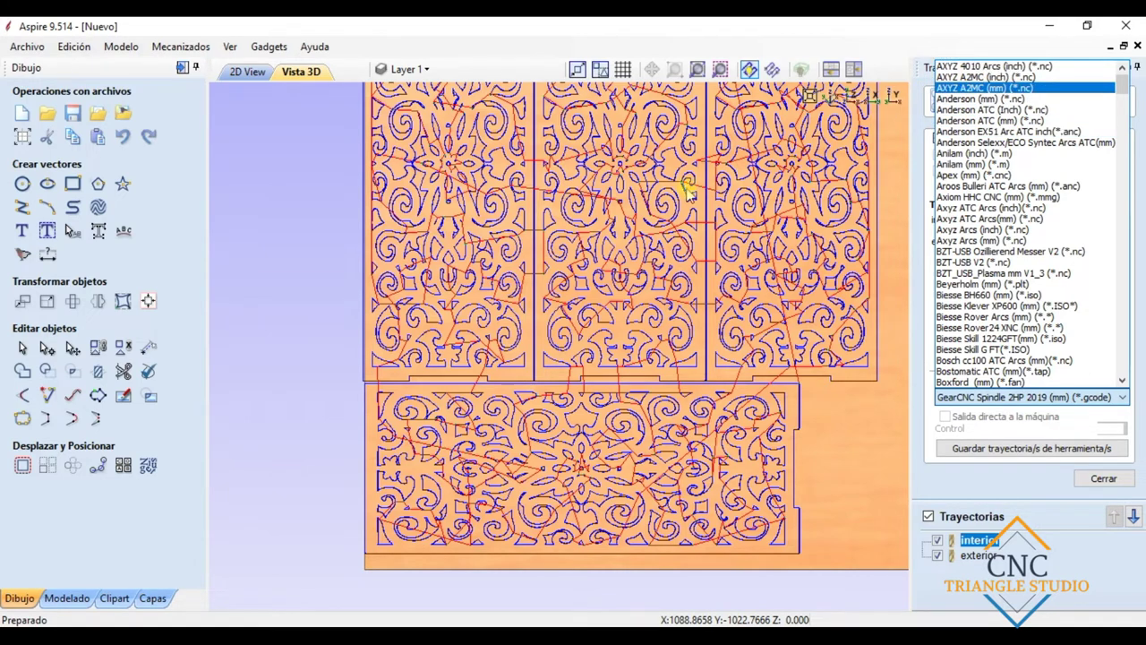
pyautogui.scroll(-4, 998, 175)
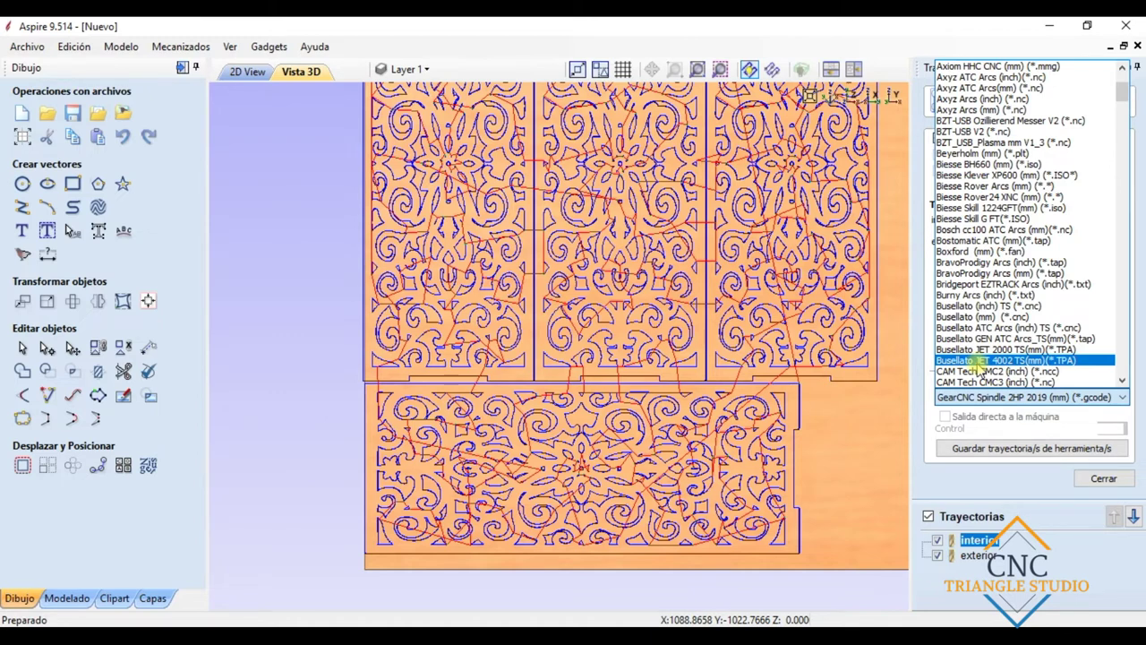
pyautogui.scroll(-3, 985, 362)
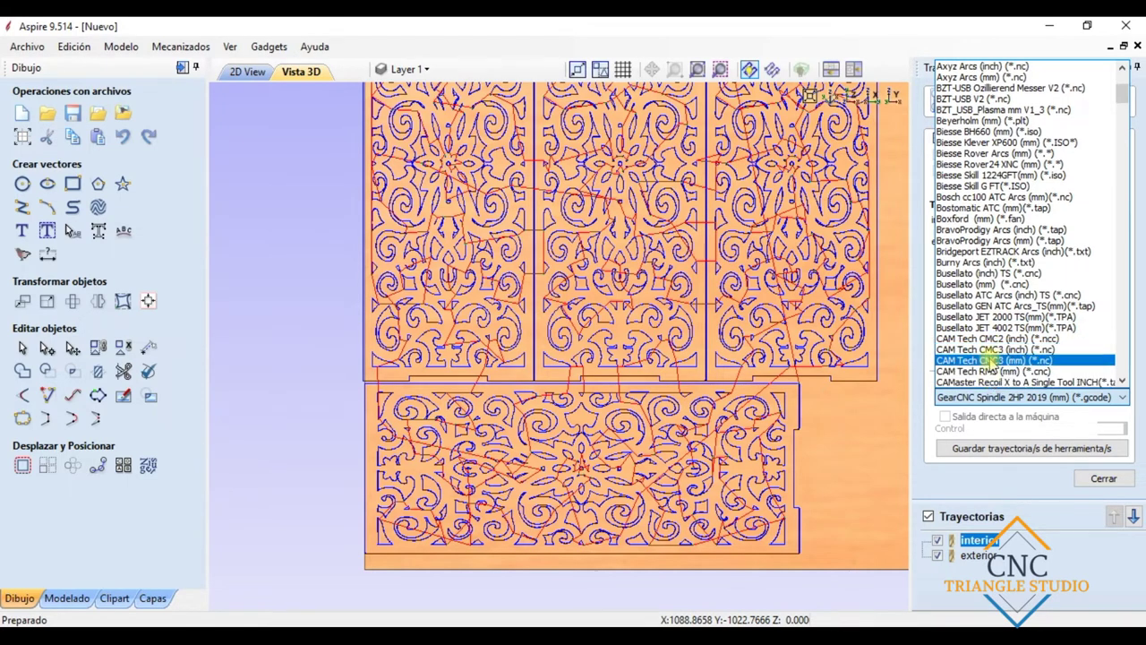
pyautogui.scroll(-6, 994, 354)
pyautogui.moveTo(1123, 130); pyautogui.dragTo(1120, 230)
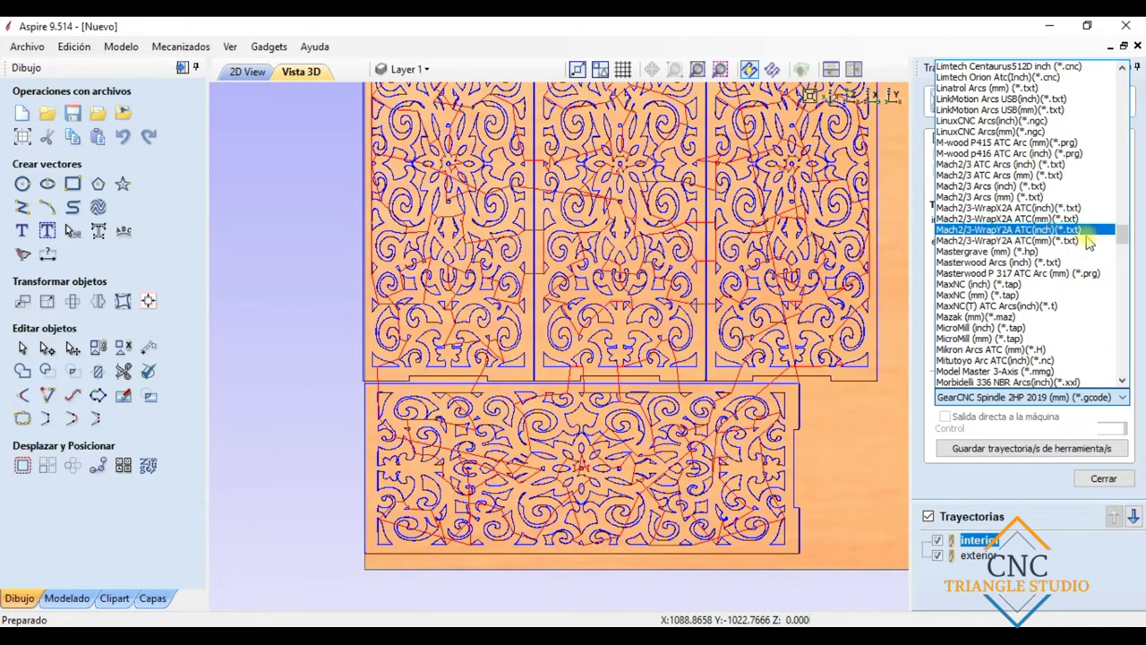
pyautogui.moveTo(1117, 247); pyautogui.dragTo(1122, 362)
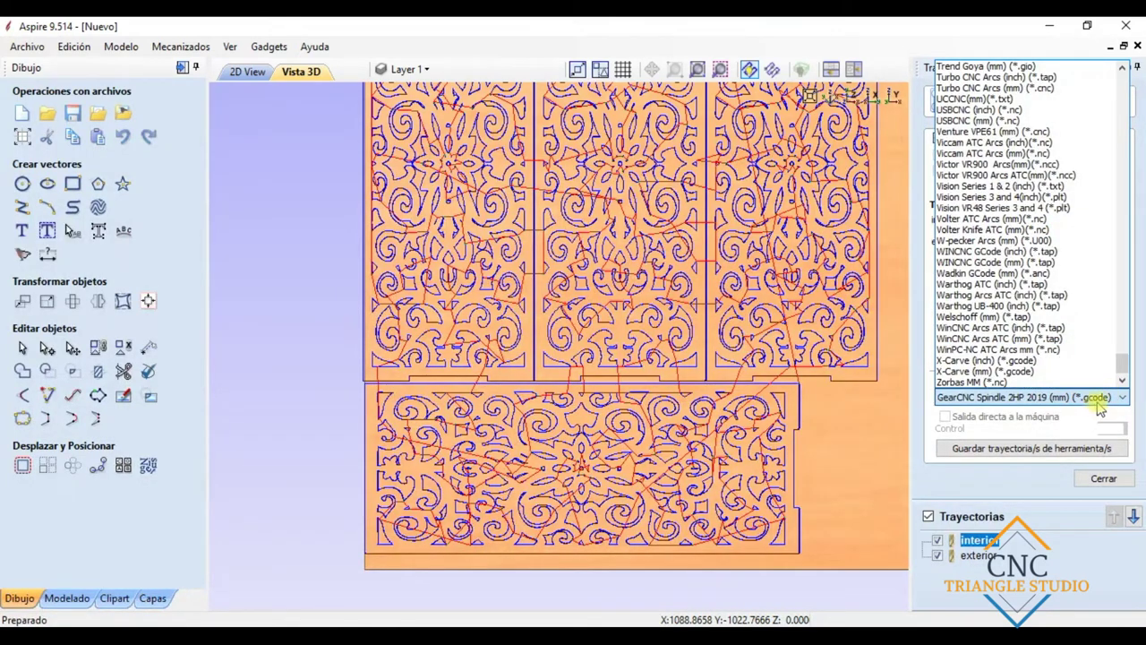
pyautogui.click(1097, 401)
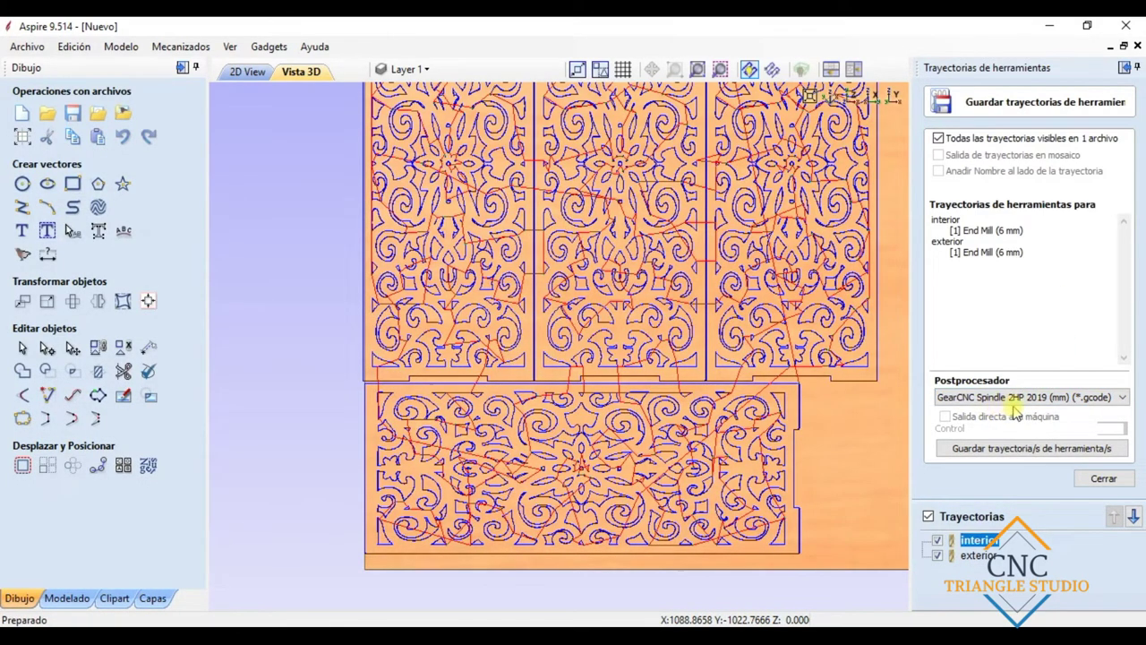
# Step: Start saving both toolpaths to one file, reusing the earlier base 90cm mdf4.5-f6 project name with the misspelled "alttox35" corrected to "altox35"
pyautogui.click(996, 450)
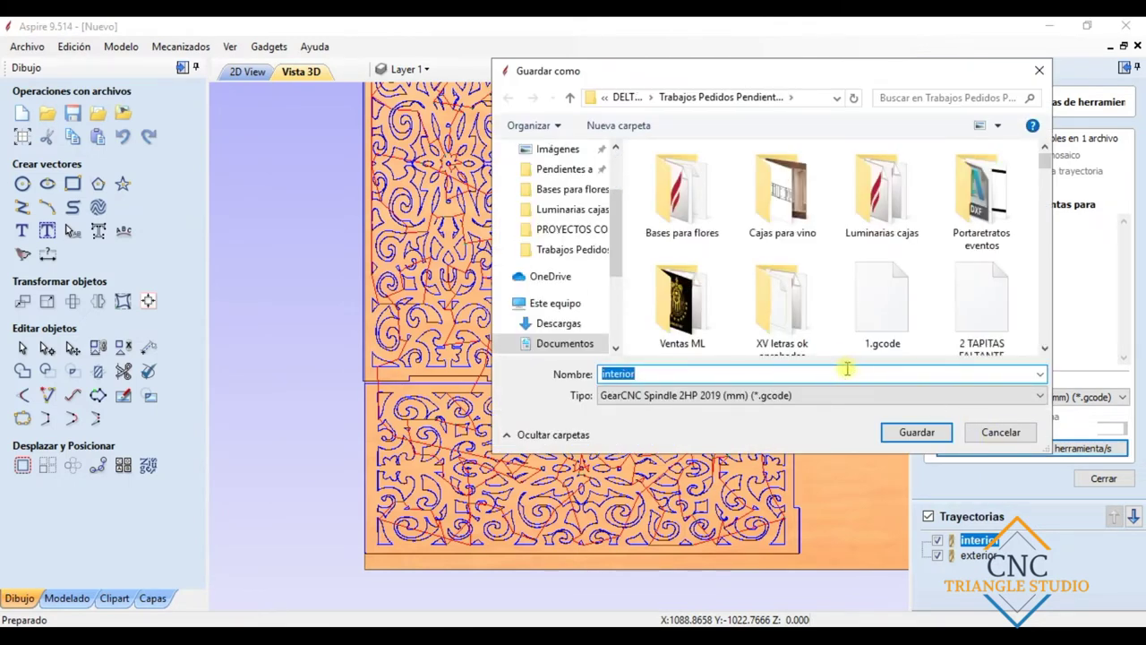
pyautogui.write('Base')
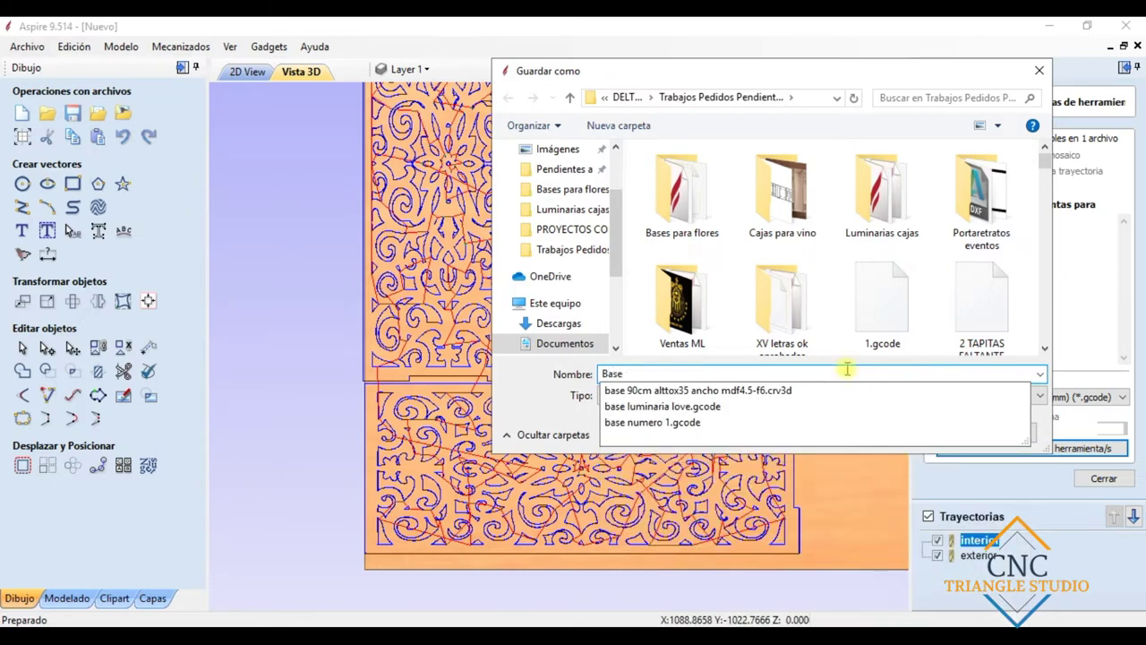
pyautogui.click(677, 390)
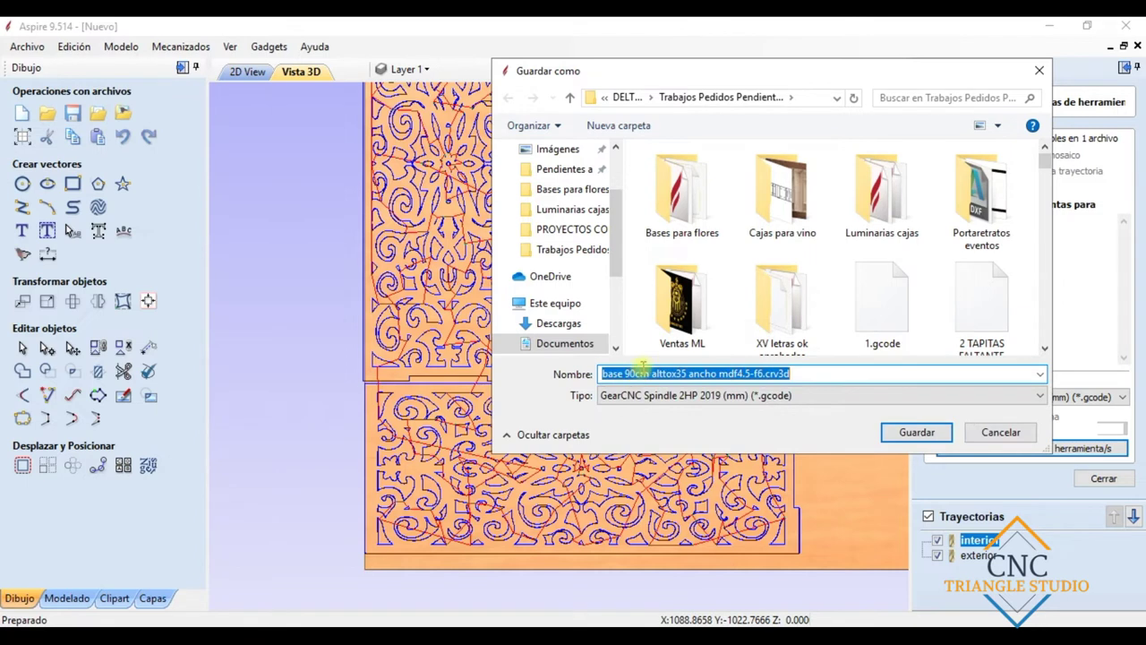
pyautogui.click(663, 374)
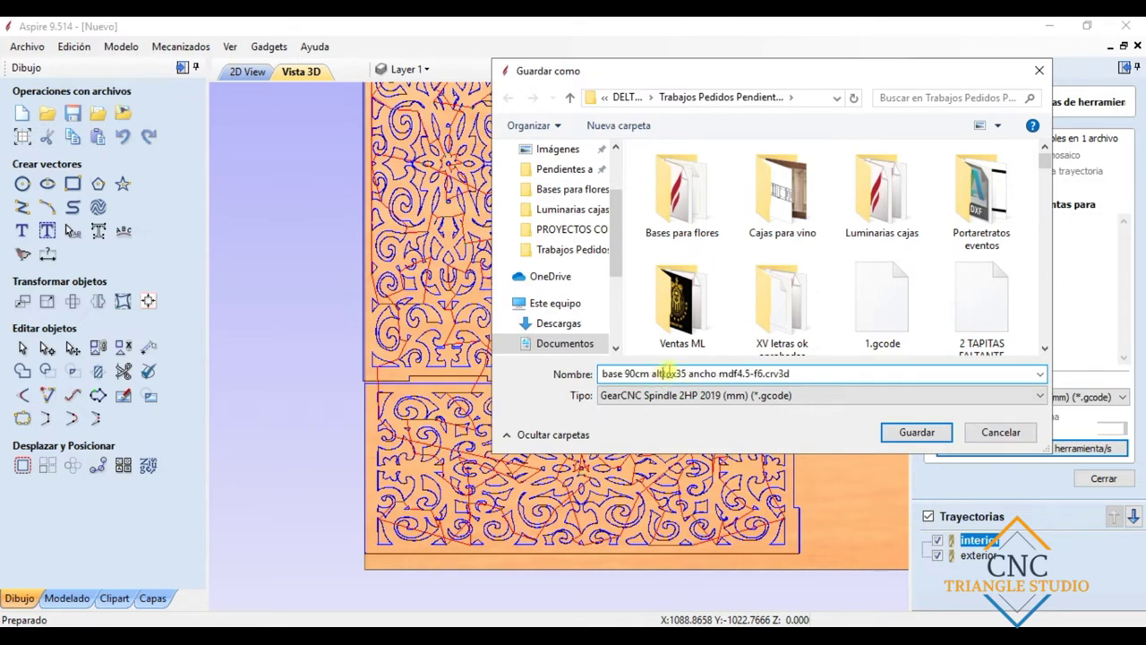
pyautogui.press('BackSpace')
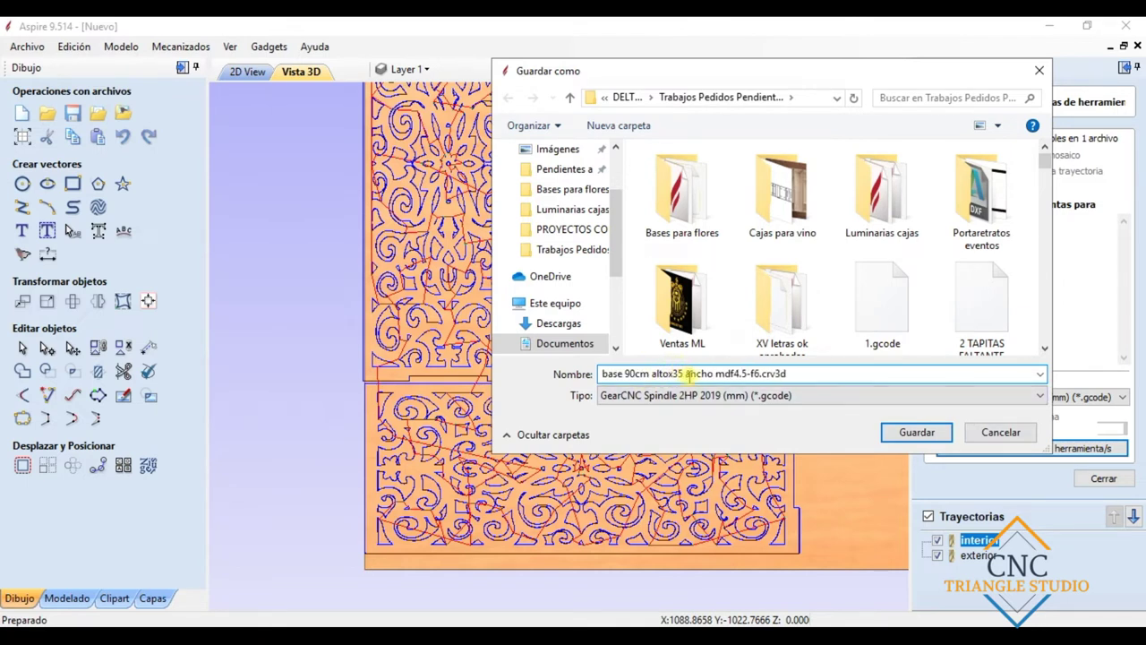
# Step: Remove the .crv3d extension from the file name and save "base 90cm altox35 ancho mdf4.5-f6" as GearCNC Spindle 2HP 2019 (mm) (*.gcode)
pyautogui.click(715, 375)
pyautogui.press('BackSpace')
pyautogui.moveTo(716, 374); pyautogui.dragTo(788, 374)
pyautogui.click(804, 374)
pyautogui.click(652, 395)
pyautogui.click(609, 408)
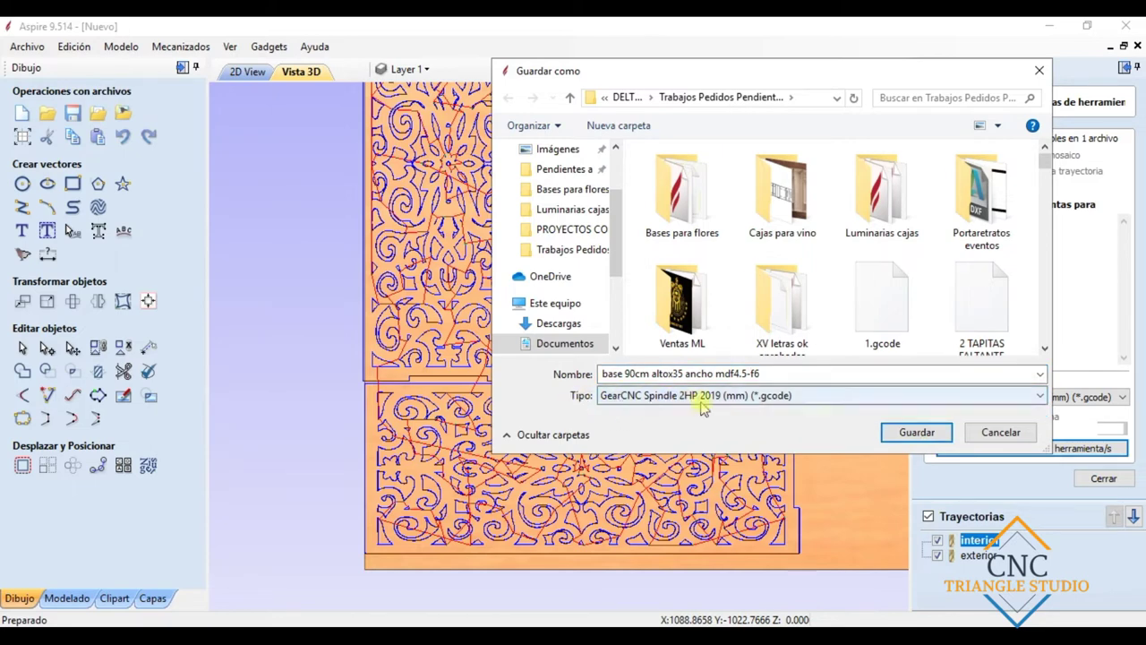
pyautogui.click(917, 433)
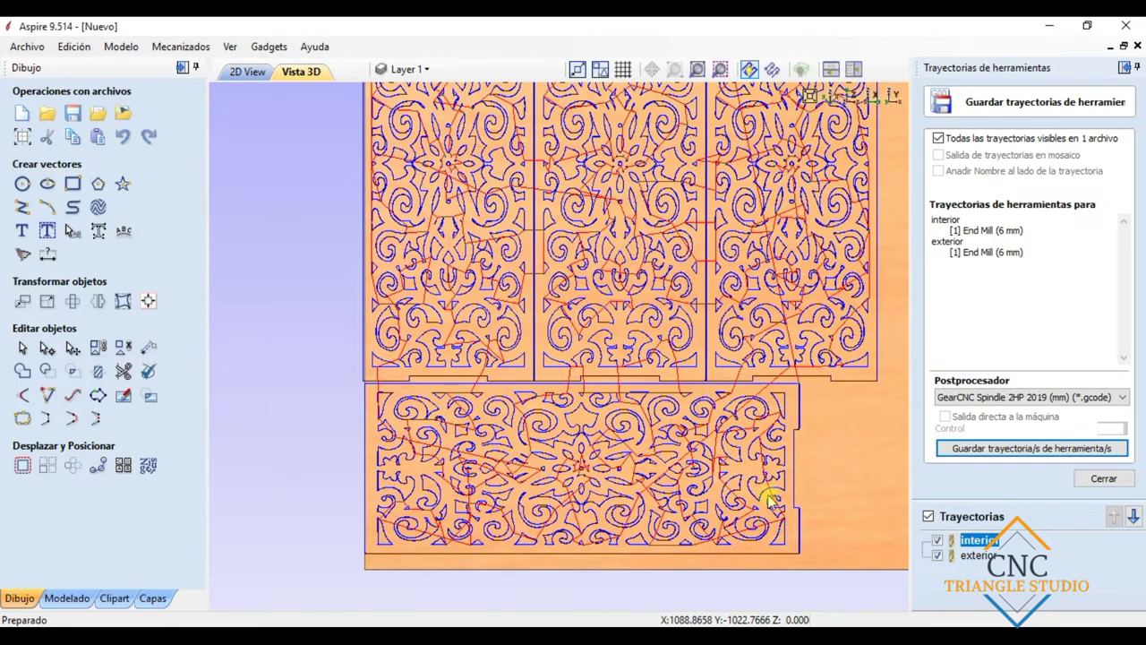
# Step: Switch to File Explorer to check the exported G-code file in Trabajos Pedidos Pendientes, and dismiss the folder and Bluetooth transfer windows
pyautogui.moveTo(431, 636)
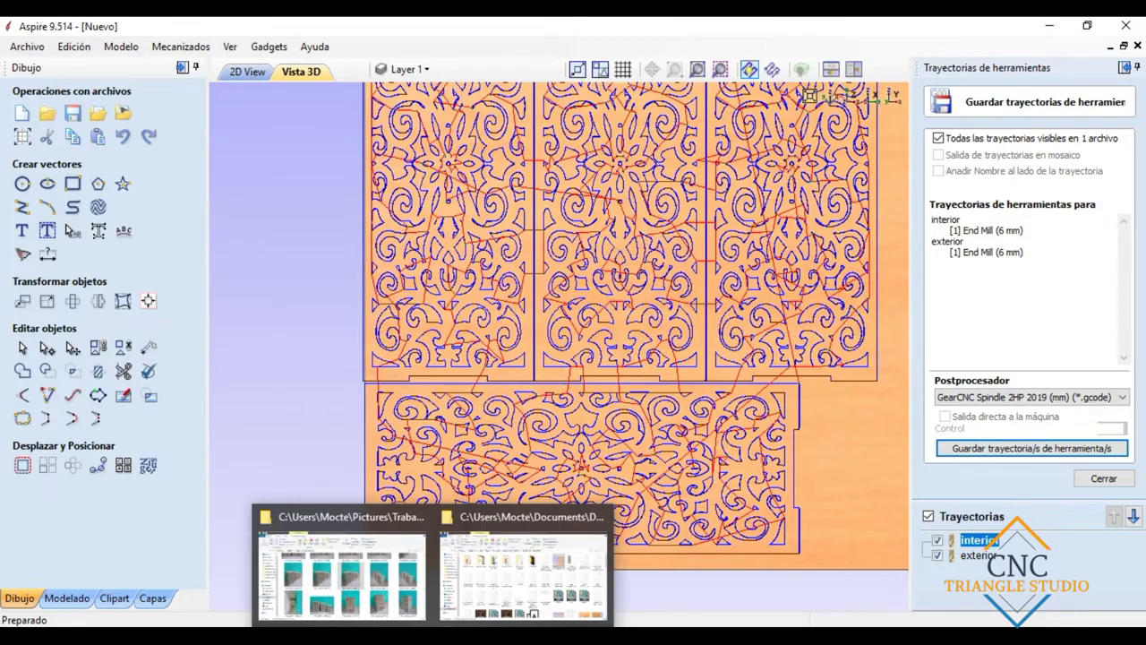
pyautogui.click(501, 598)
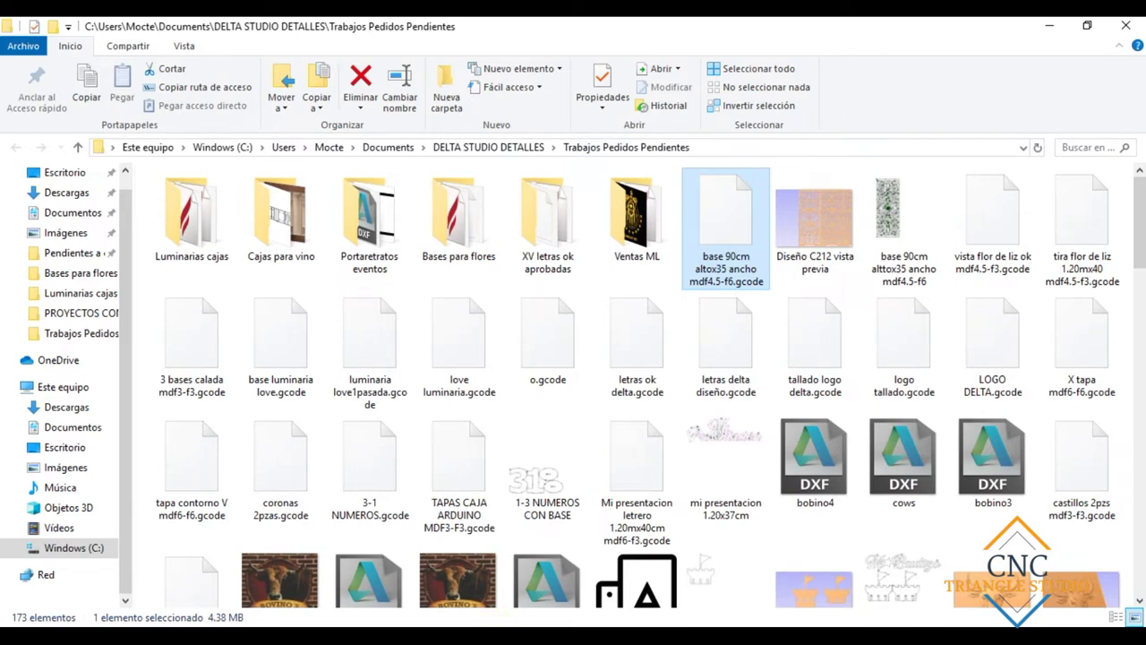
pyautogui.click(1047, 27)
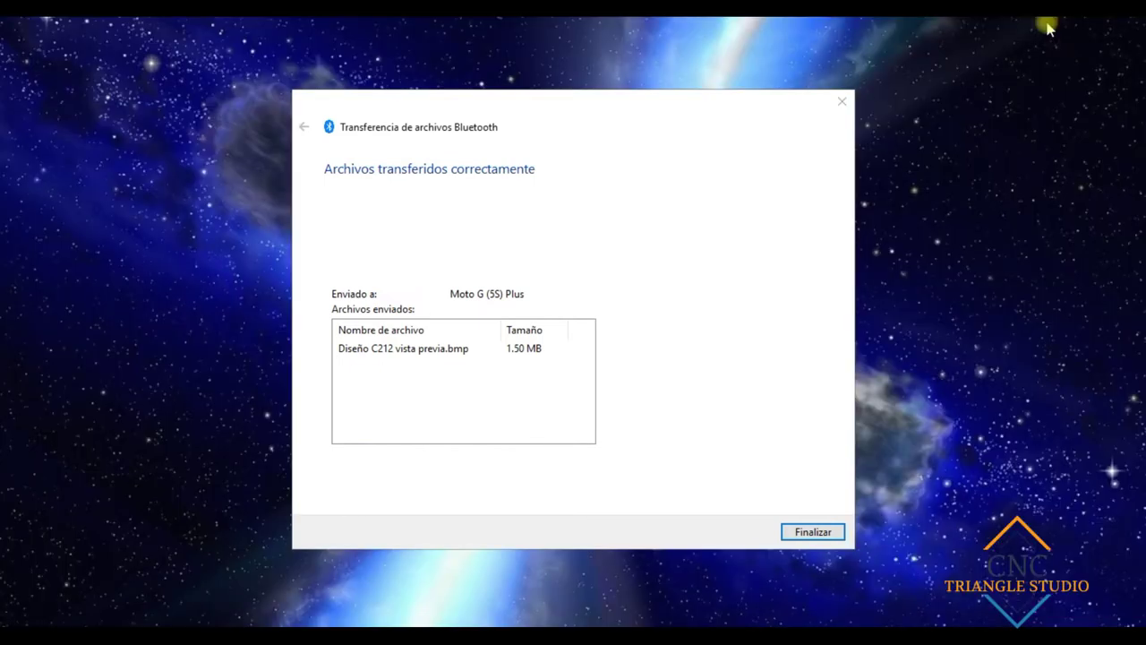
pyautogui.click(842, 101)
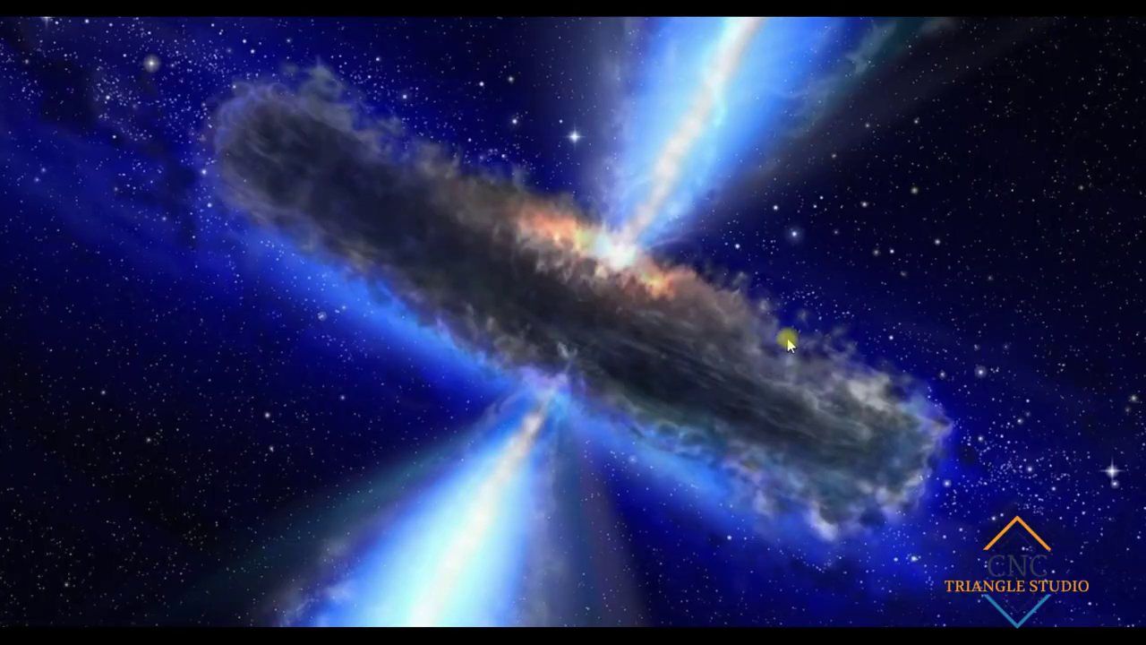